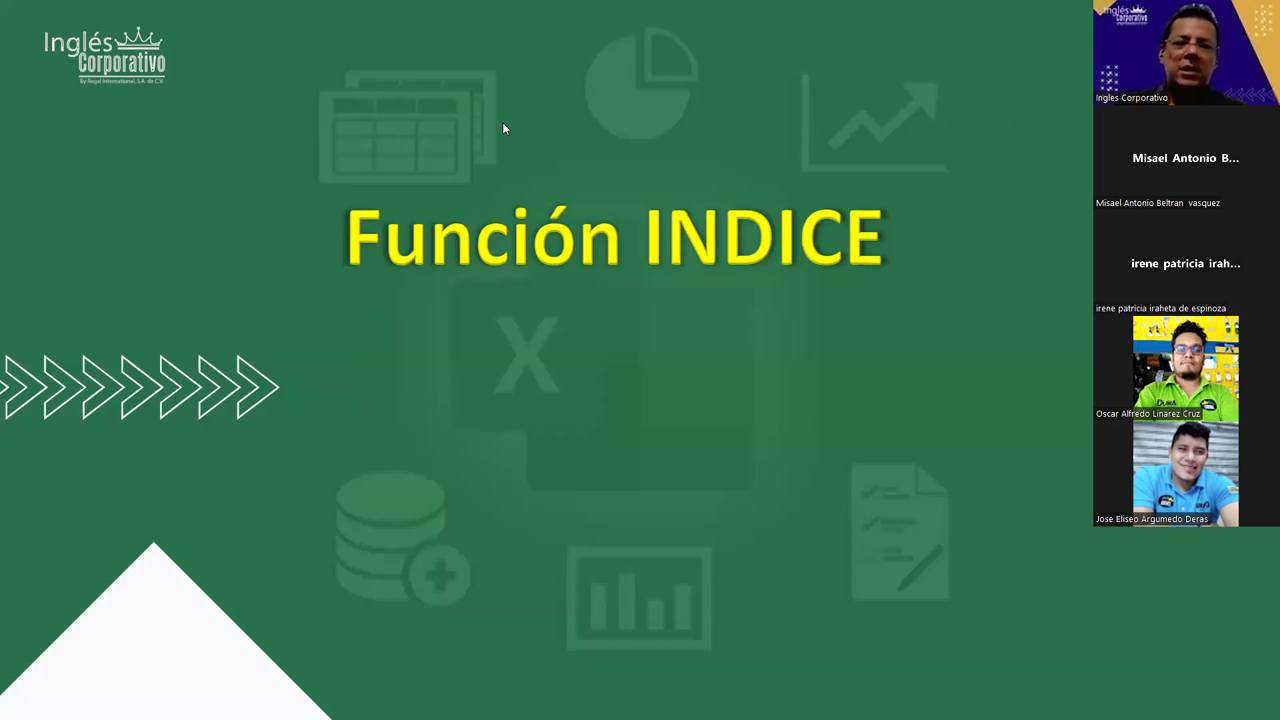
Advance the shared presentation past the Función INDICE title slide.
{"action": "left_click", "coordinate": [733, 430]}
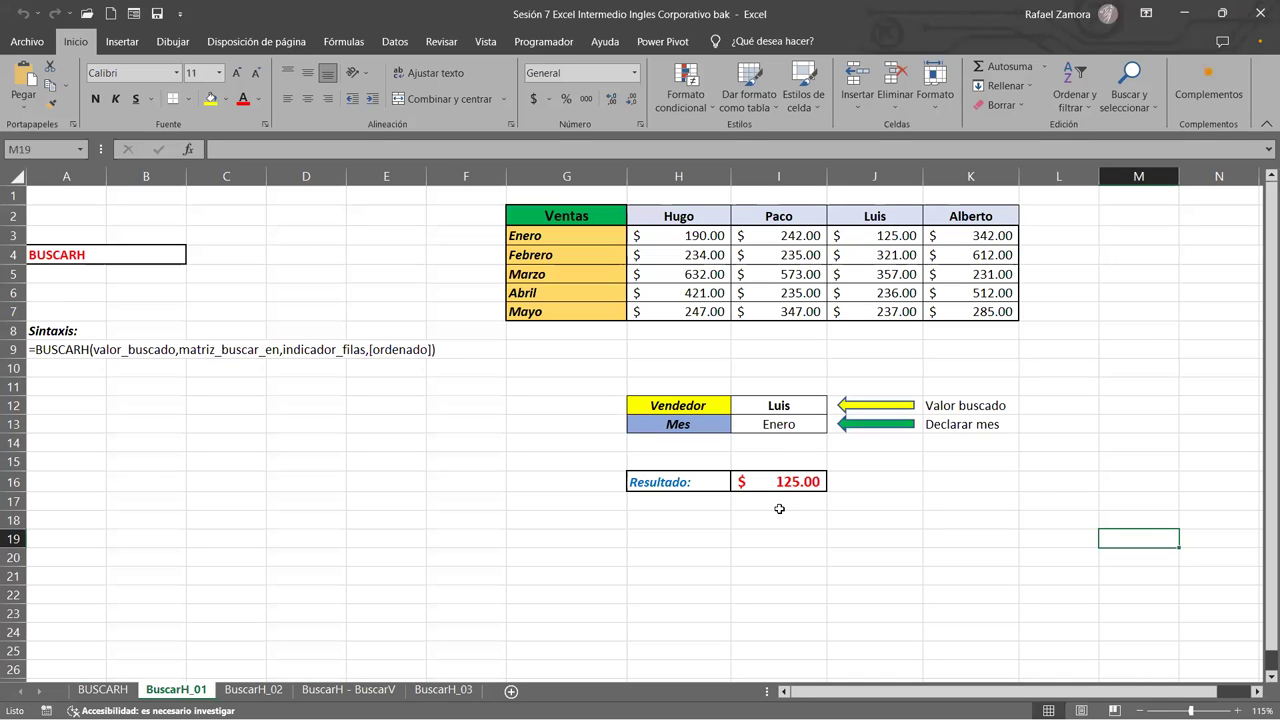
{"action": "left_click", "coordinate": [263, 690]}
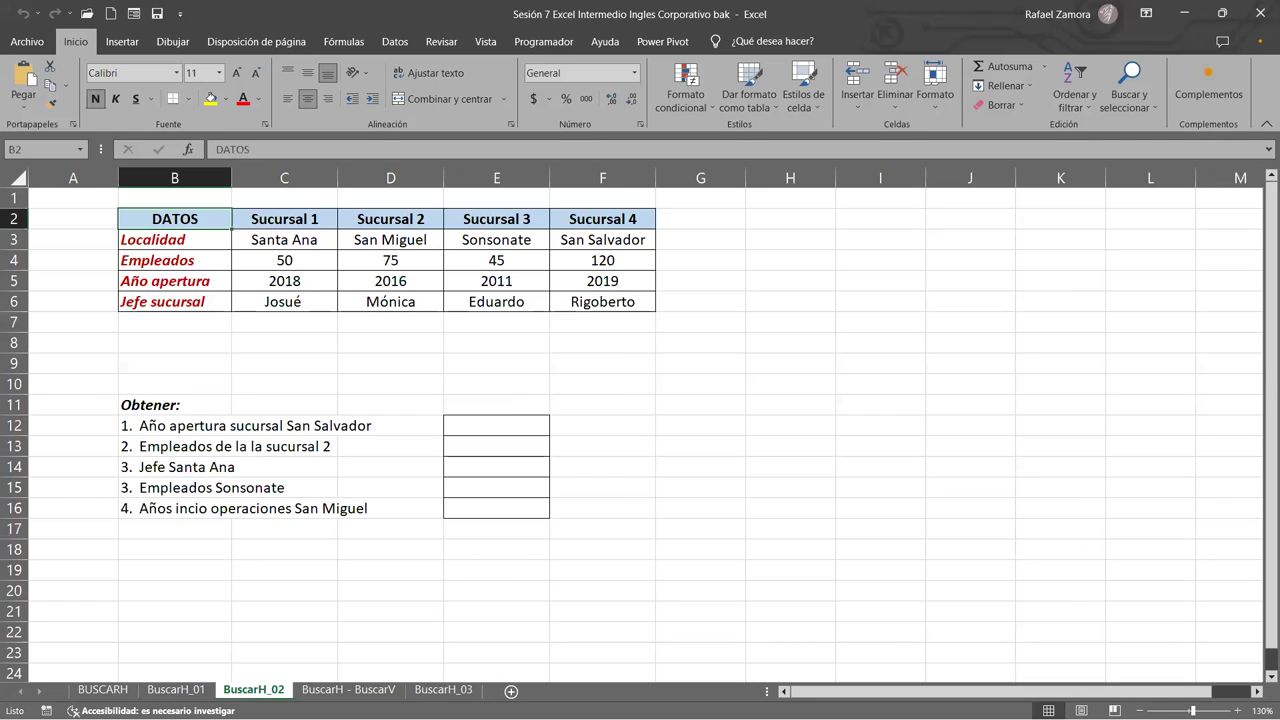
{"action": "key", "text": "ctrl+Page_Up"}
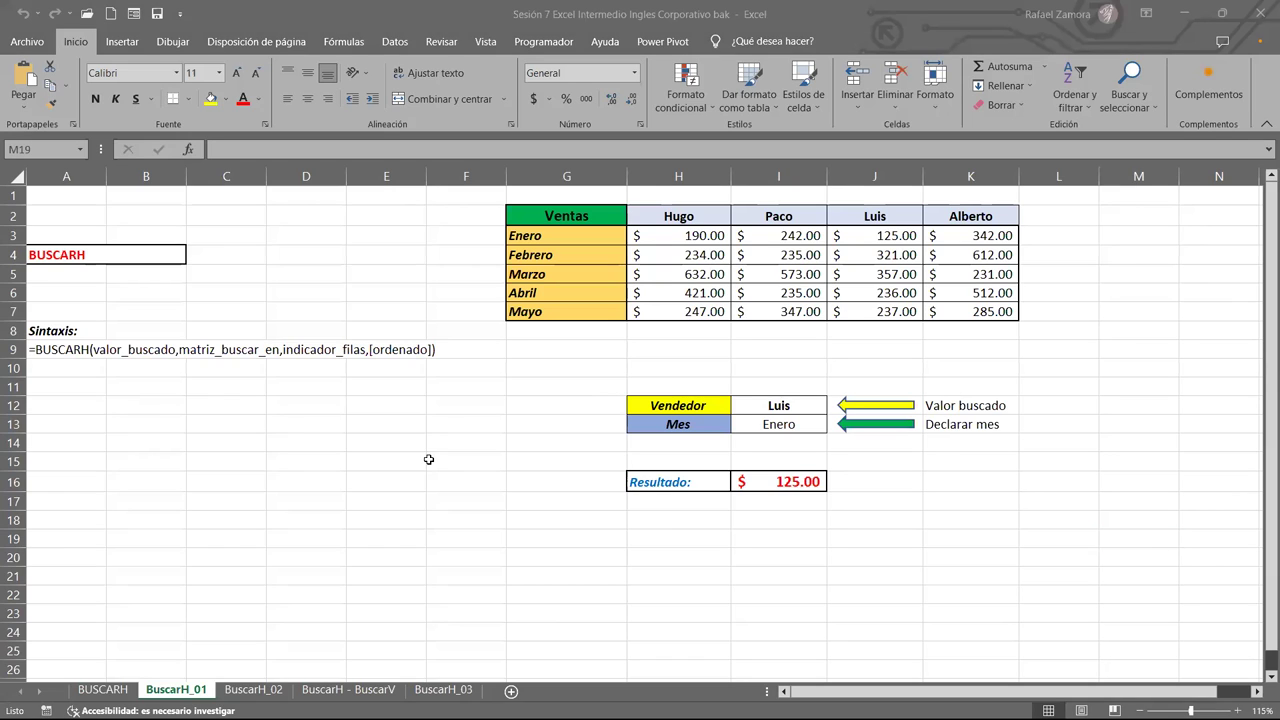
{"action": "left_click", "coordinate": [365, 476]}
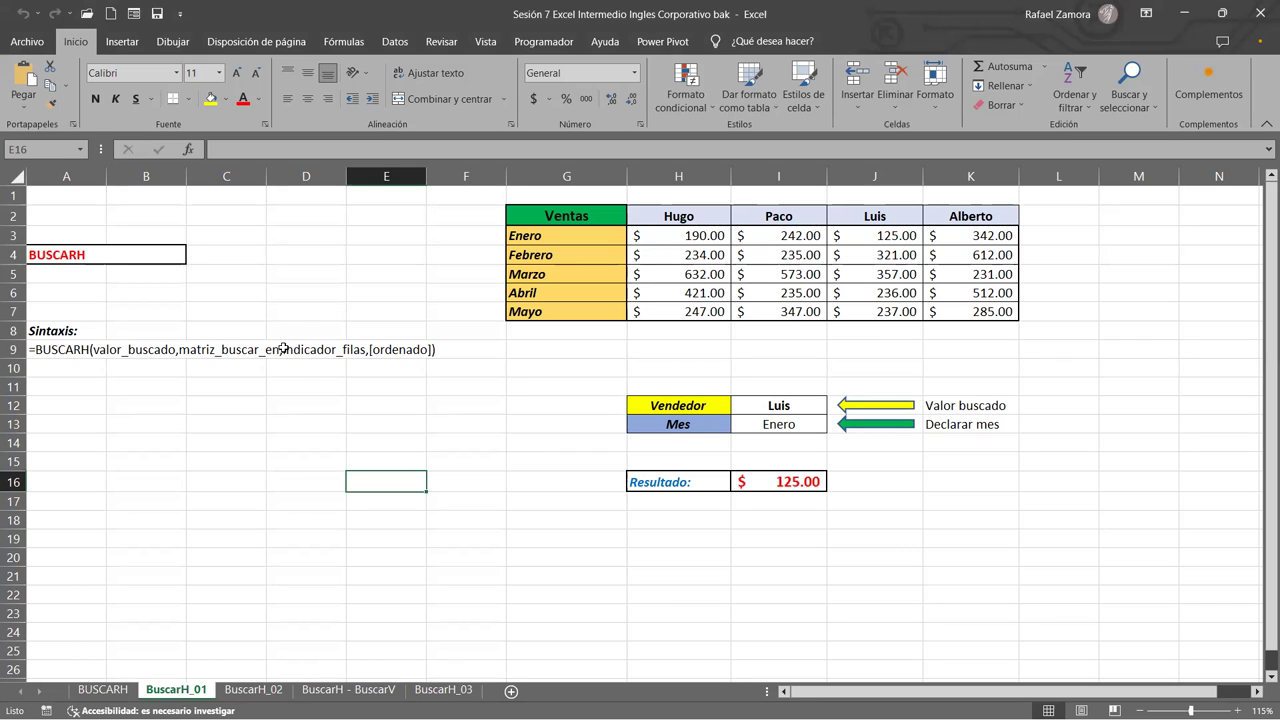
{"action": "left_click", "coordinate": [752, 382]}
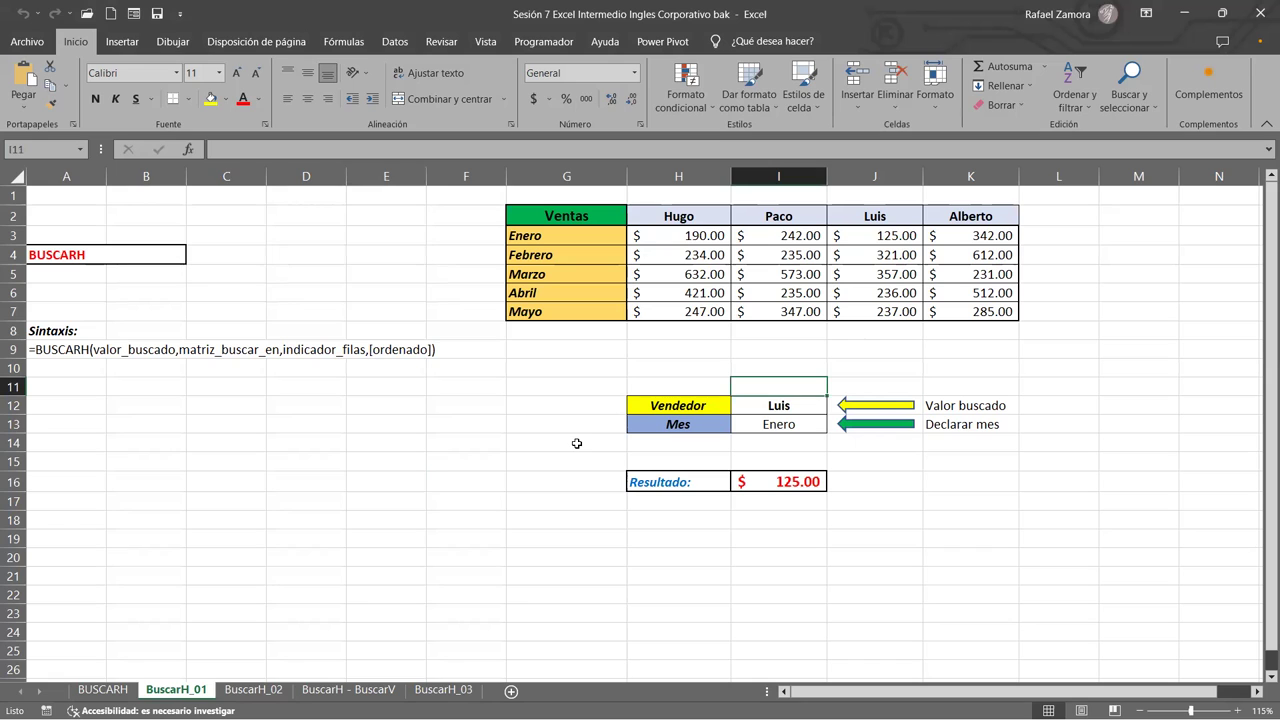
{"action": "left_click", "coordinate": [267, 689]}
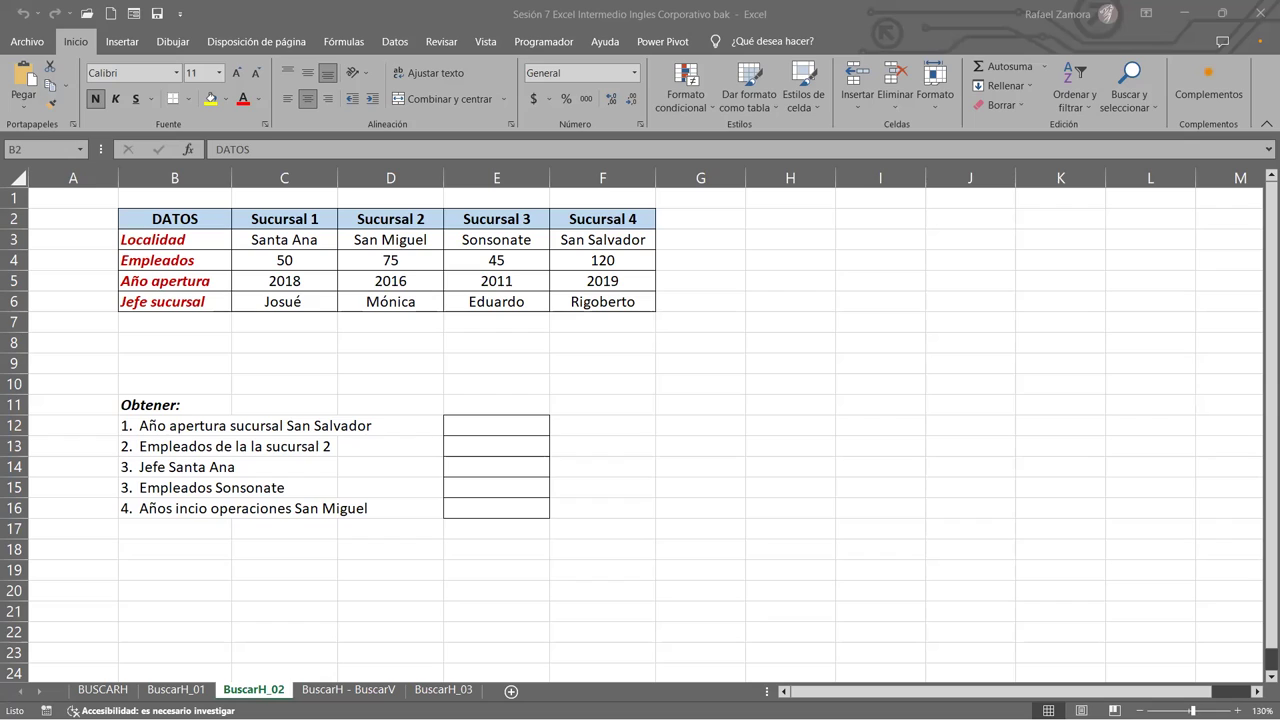
Select the empty cell G18 on BuscarH_02, then return to the BuscarH_01 sheet.
{"action": "left_click", "coordinate": [700, 549]}
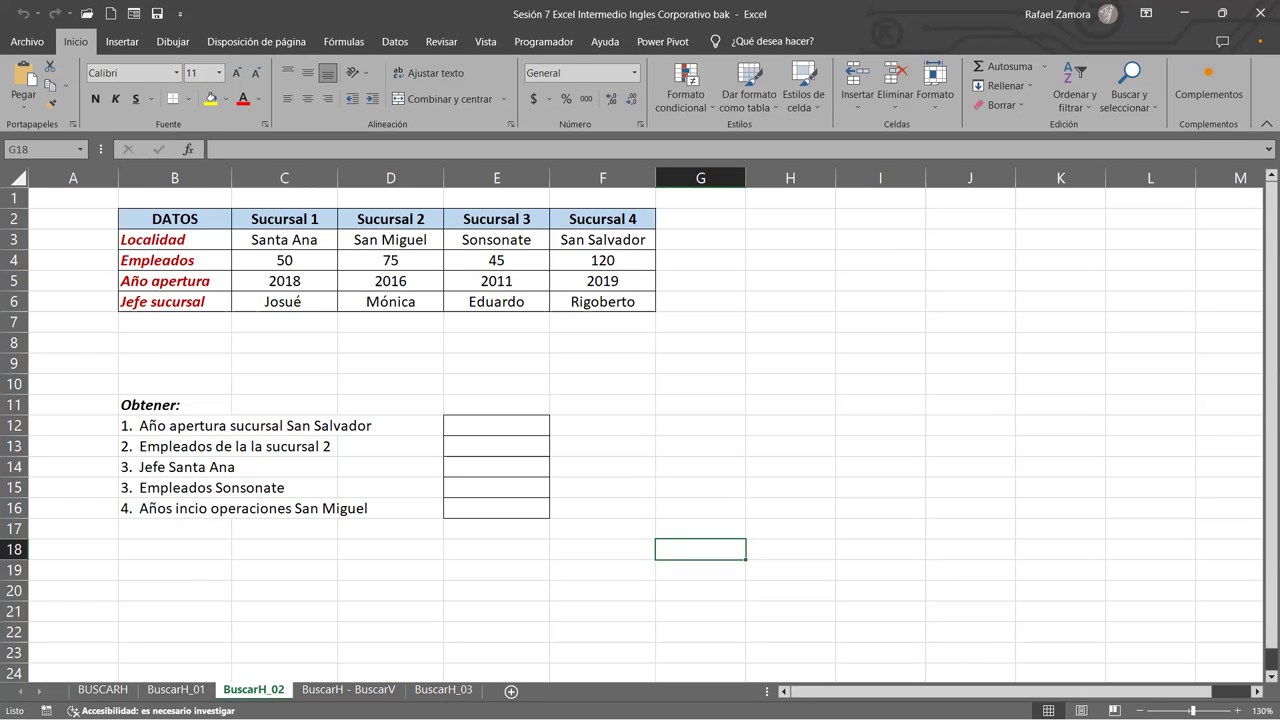
{"action": "left_click", "coordinate": [180, 690]}
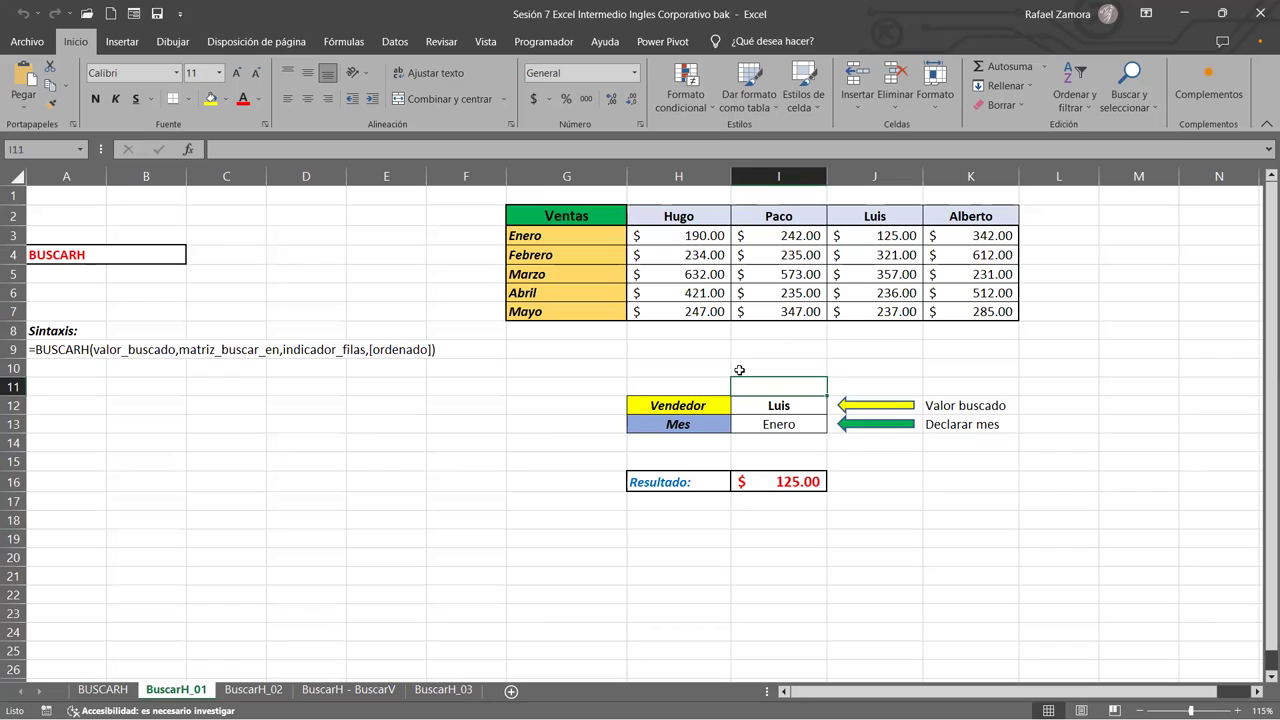
Change the seller in I12 to Alberto, recheck the I16 result, then go to BuscarH_02.
{"action": "left_click", "coordinate": [758, 405]}
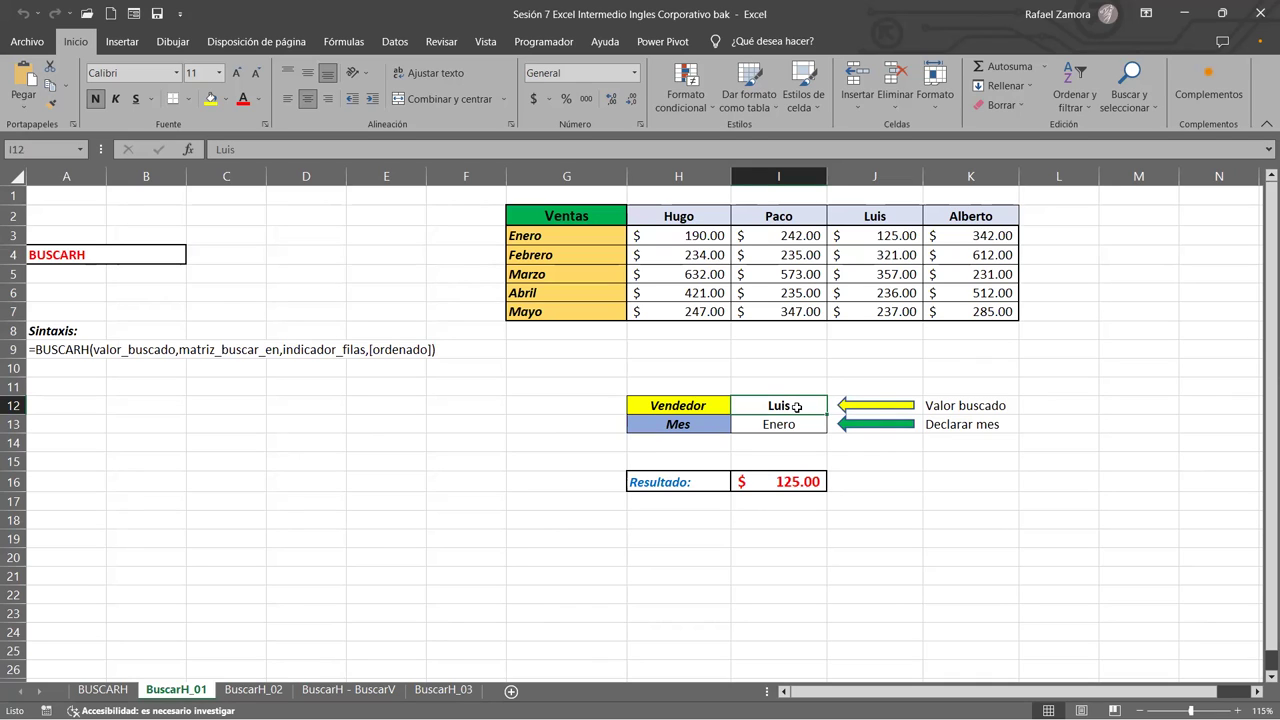
{"action": "type", "text": "Albert"}
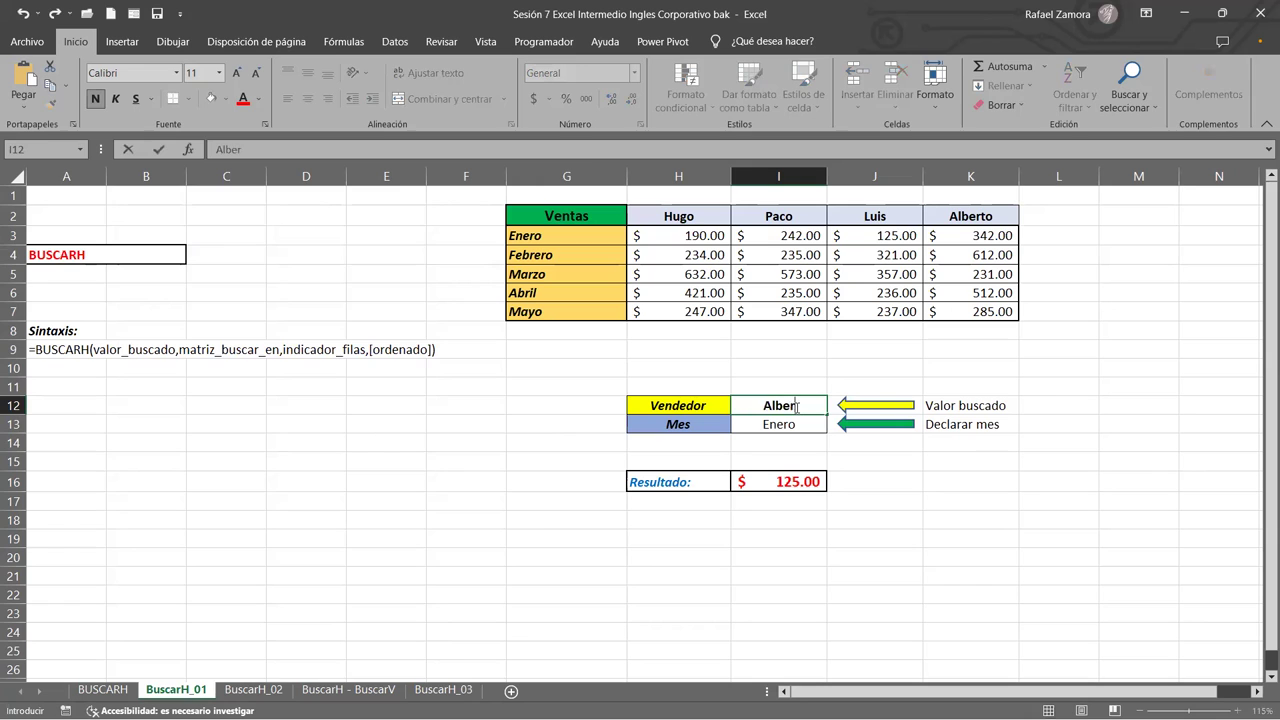
{"action": "type", "text": "o"}
{"action": "key", "text": "Return"}
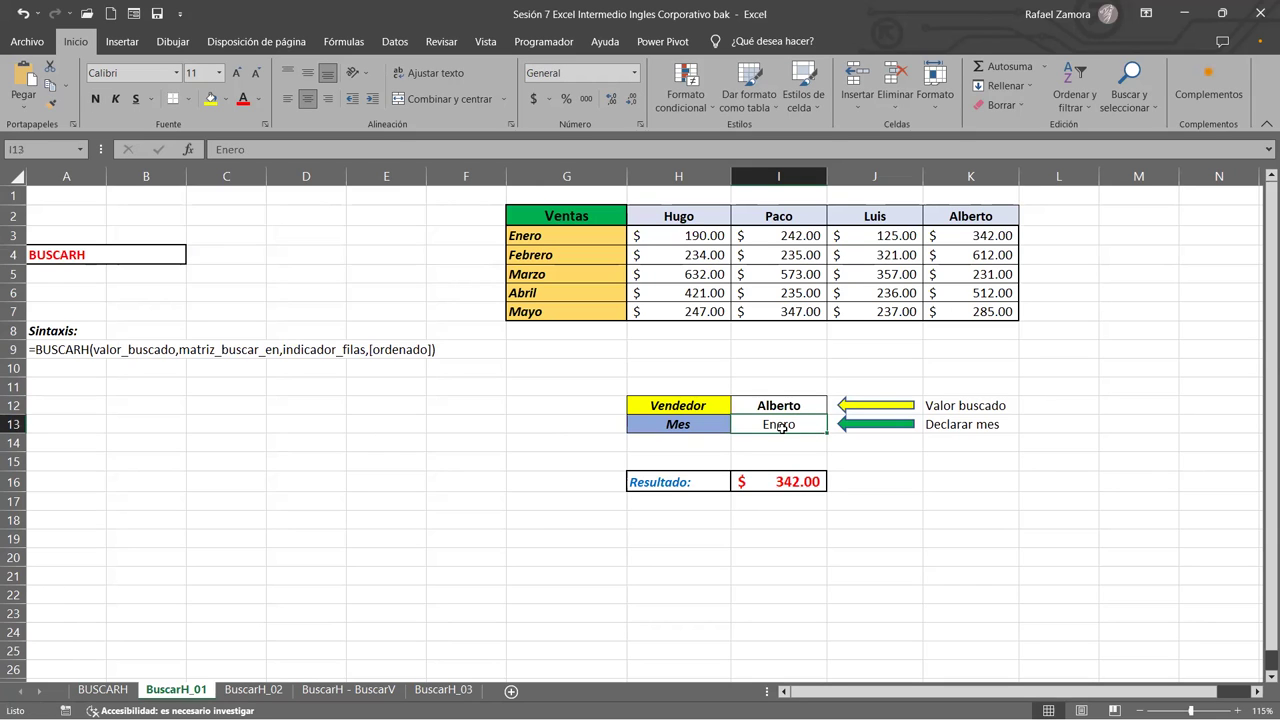
{"action": "scroll", "coordinate": [781, 427], "scroll_direction": "down", "scroll_amount": 1}
{"action": "scroll", "coordinate": [813, 378], "scroll_direction": "up", "scroll_amount": 1}
{"action": "double_click", "coordinate": [773, 484]}
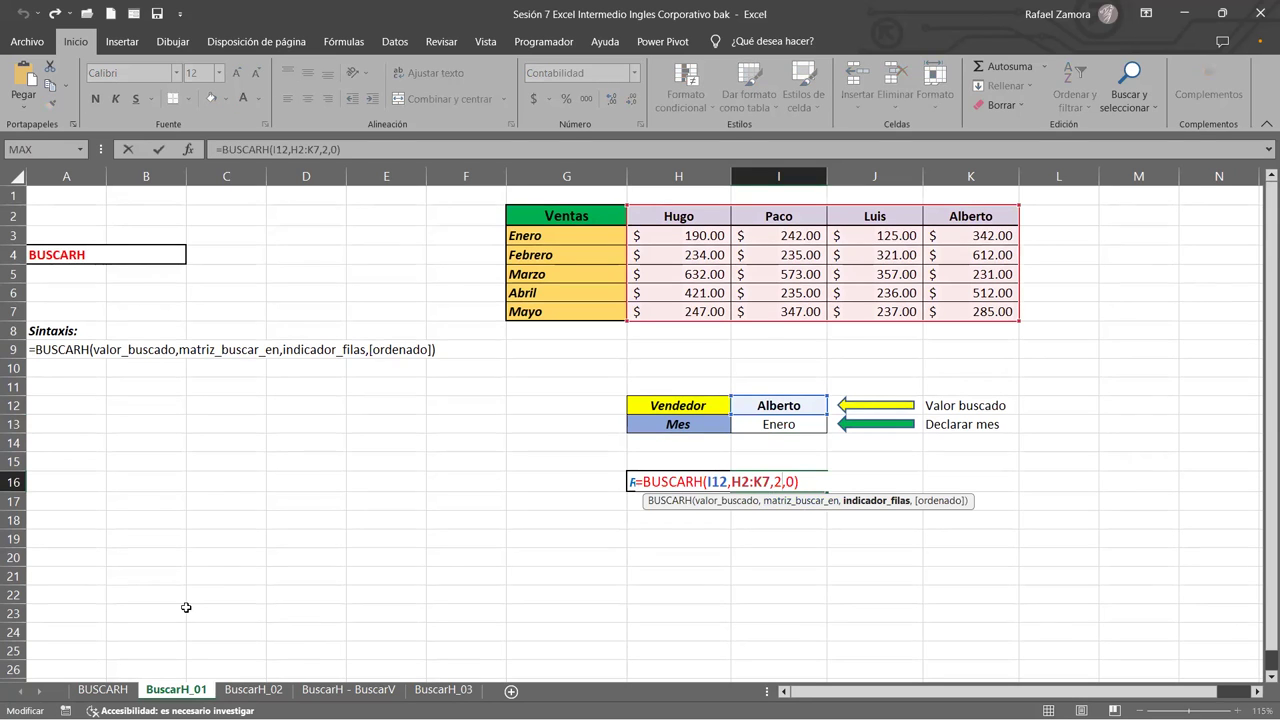
{"action": "key", "text": "ctrl+Return"}
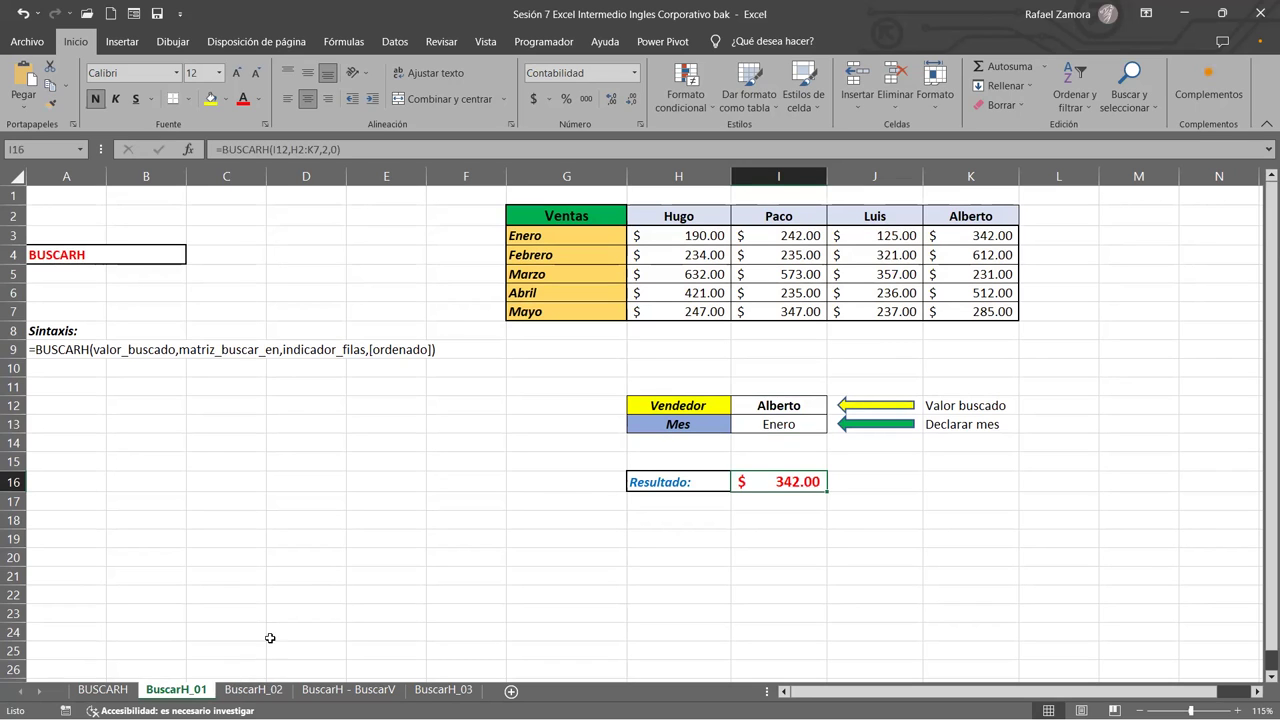
{"action": "left_click", "coordinate": [253, 689]}
{"action": "left_click", "coordinate": [740, 408]}
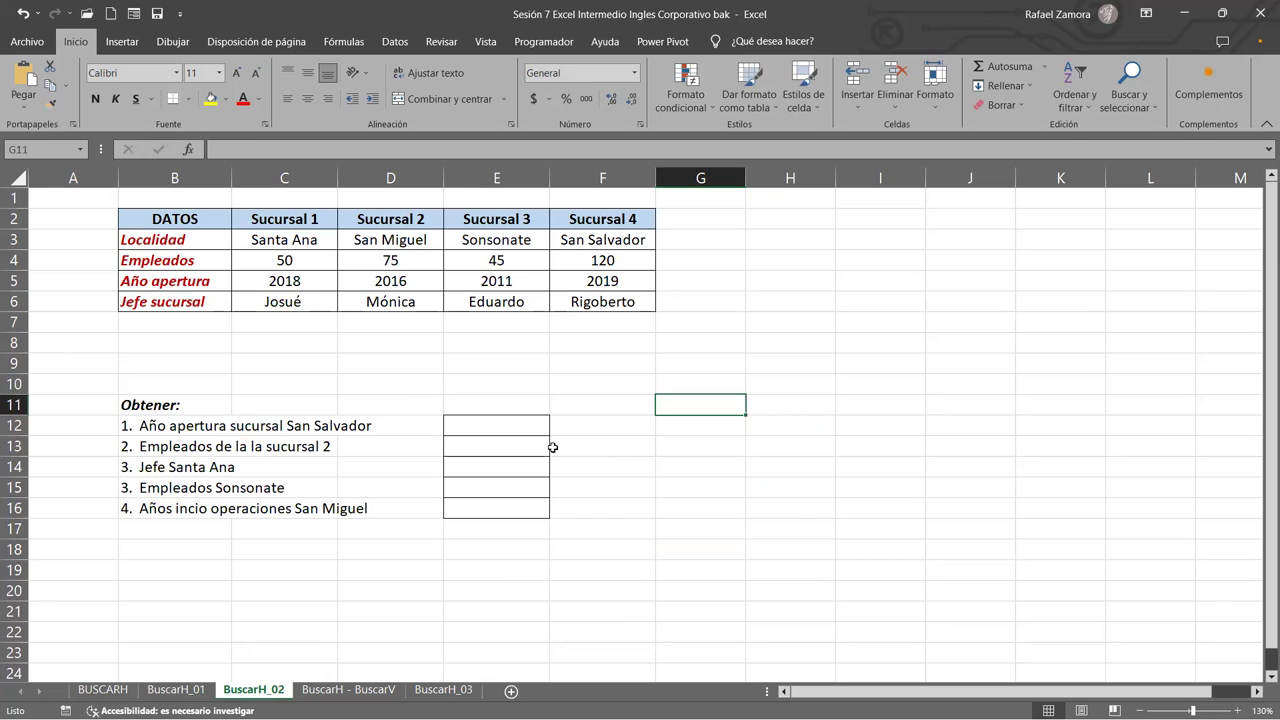
Look up Sucursal 4's opening year and enter 2019 in G12.
{"action": "scroll", "coordinate": [669, 463], "scroll_direction": "up", "scroll_amount": 1, "text": "ctrl"}
{"action": "left_click", "coordinate": [640, 383]}
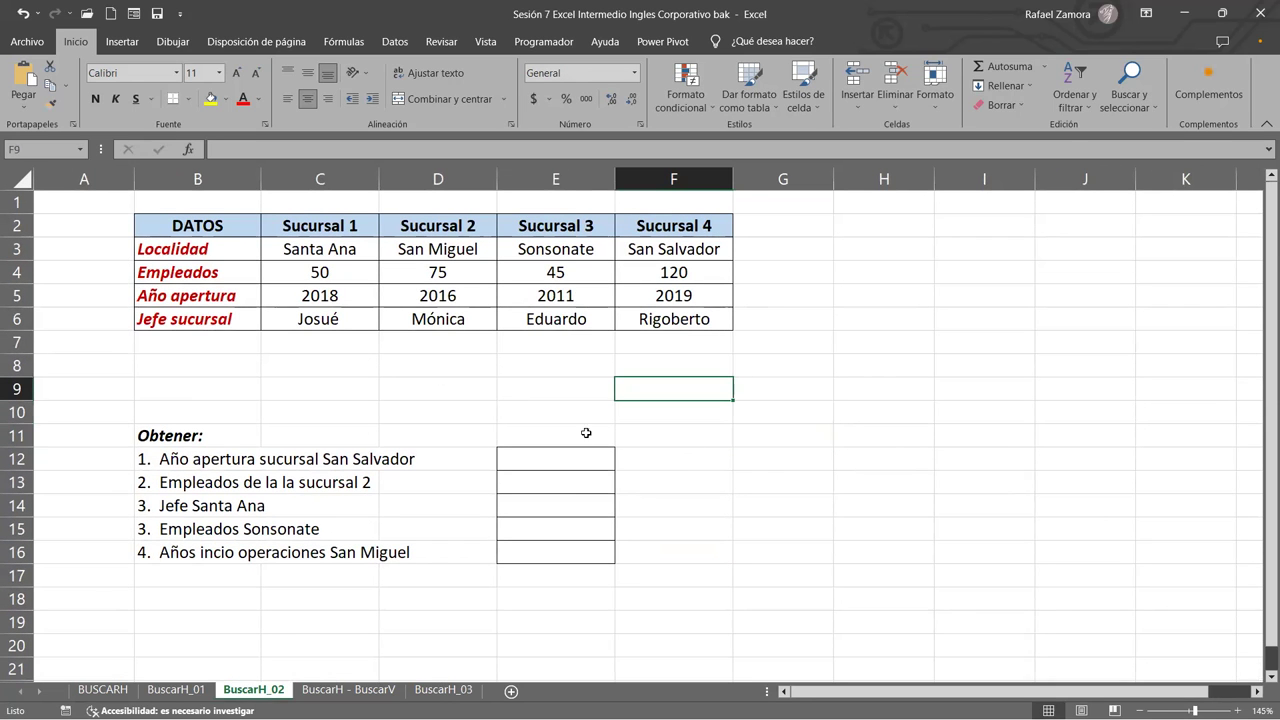
{"action": "left_click", "coordinate": [792, 452]}
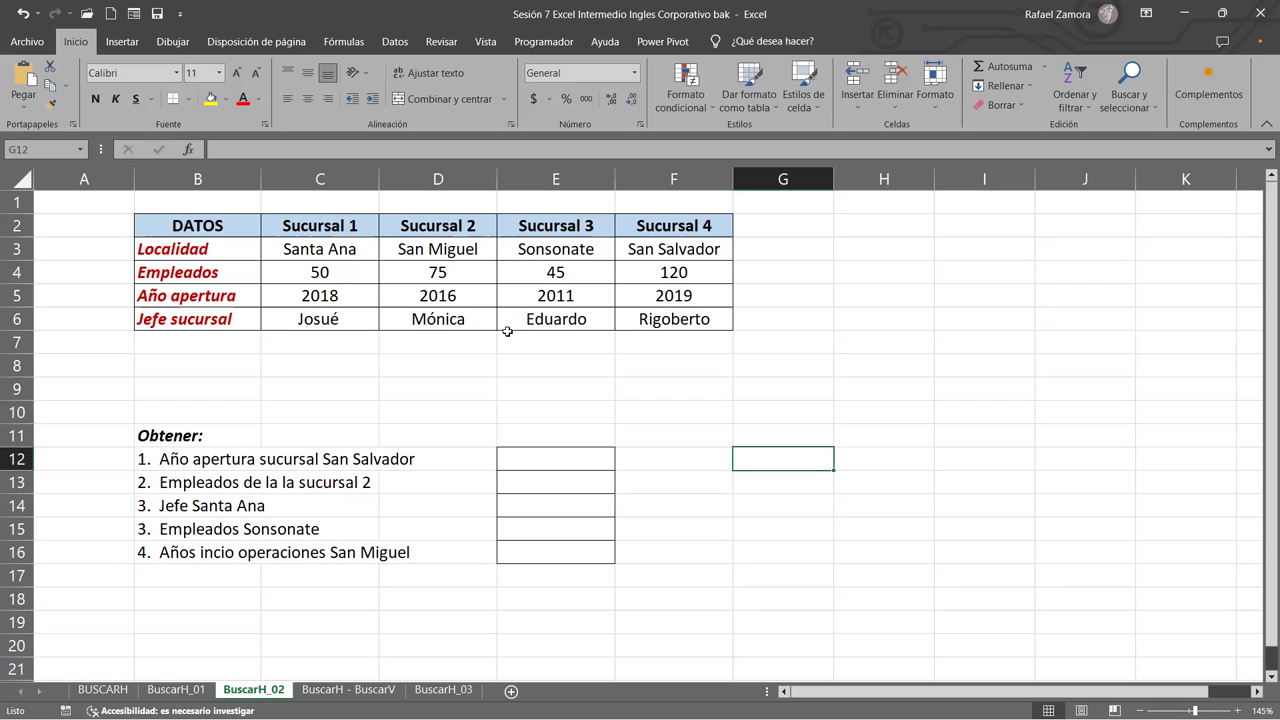
{"action": "left_click_drag", "start_coordinate": [709, 222], "coordinate": [690, 318]}
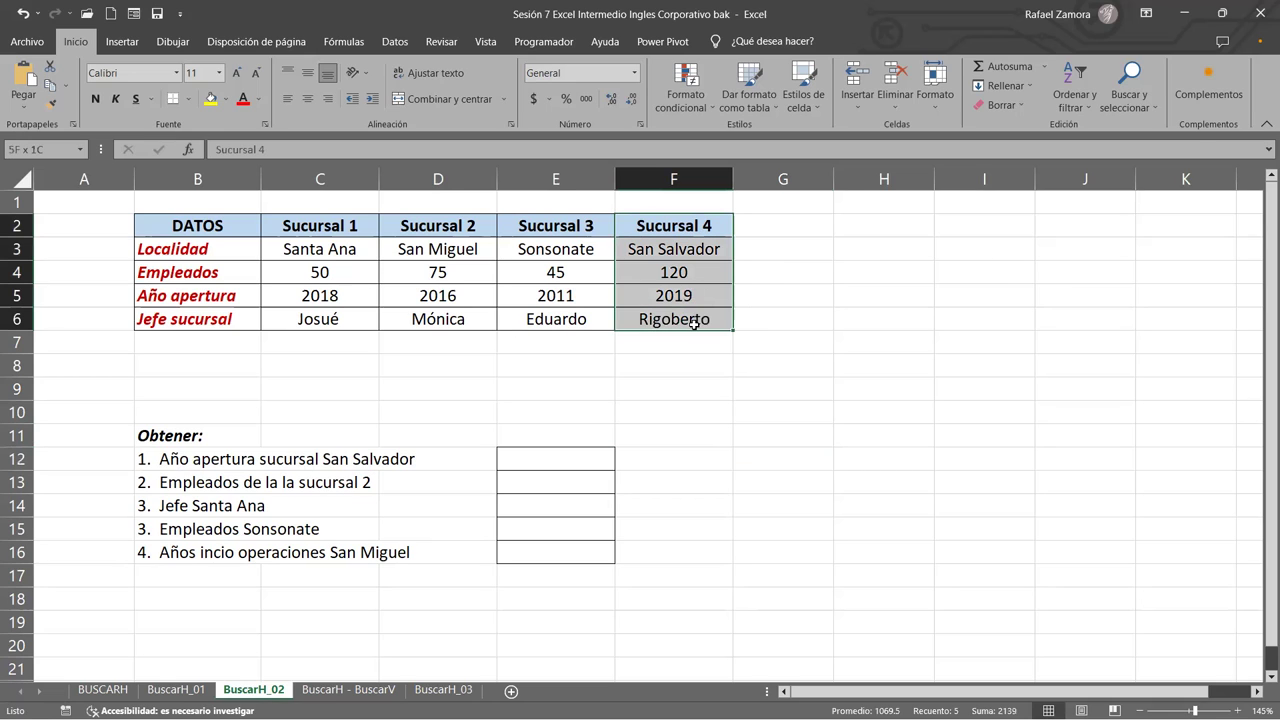
{"action": "left_click", "coordinate": [693, 295]}
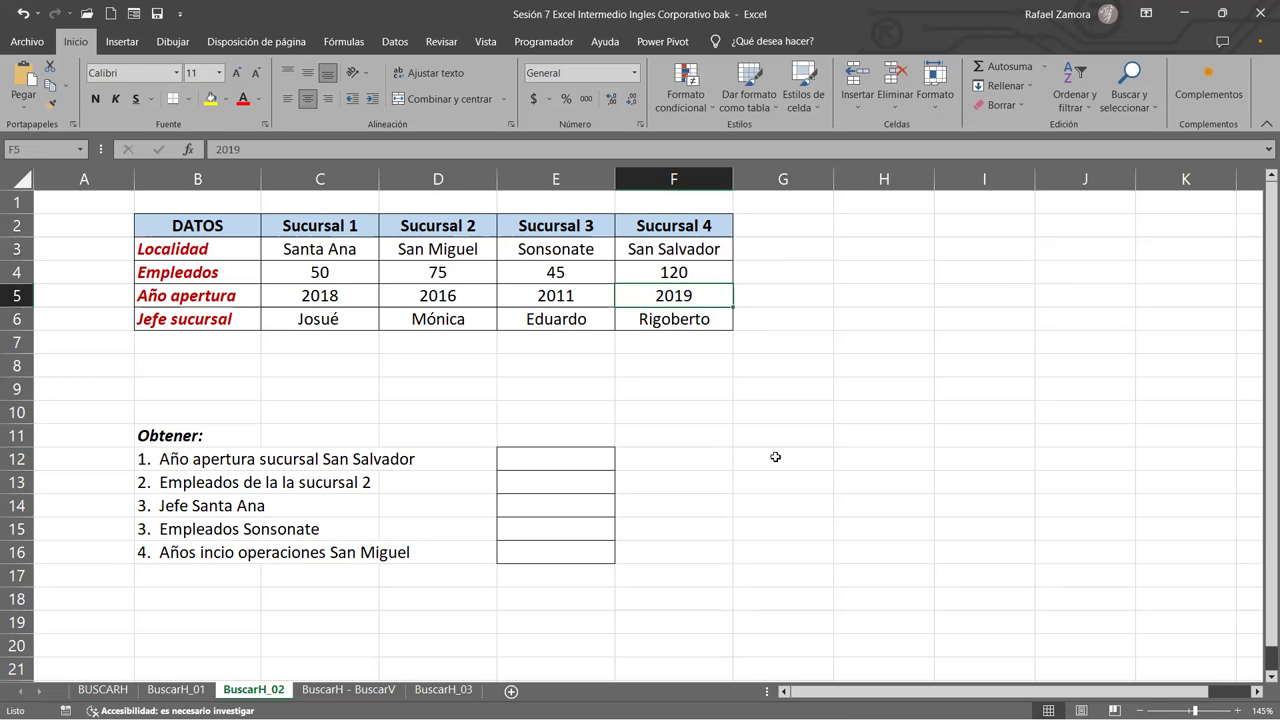
{"action": "left_click", "coordinate": [776, 456]}
{"action": "type", "text": "2019"}
{"action": "key", "text": "Return"}
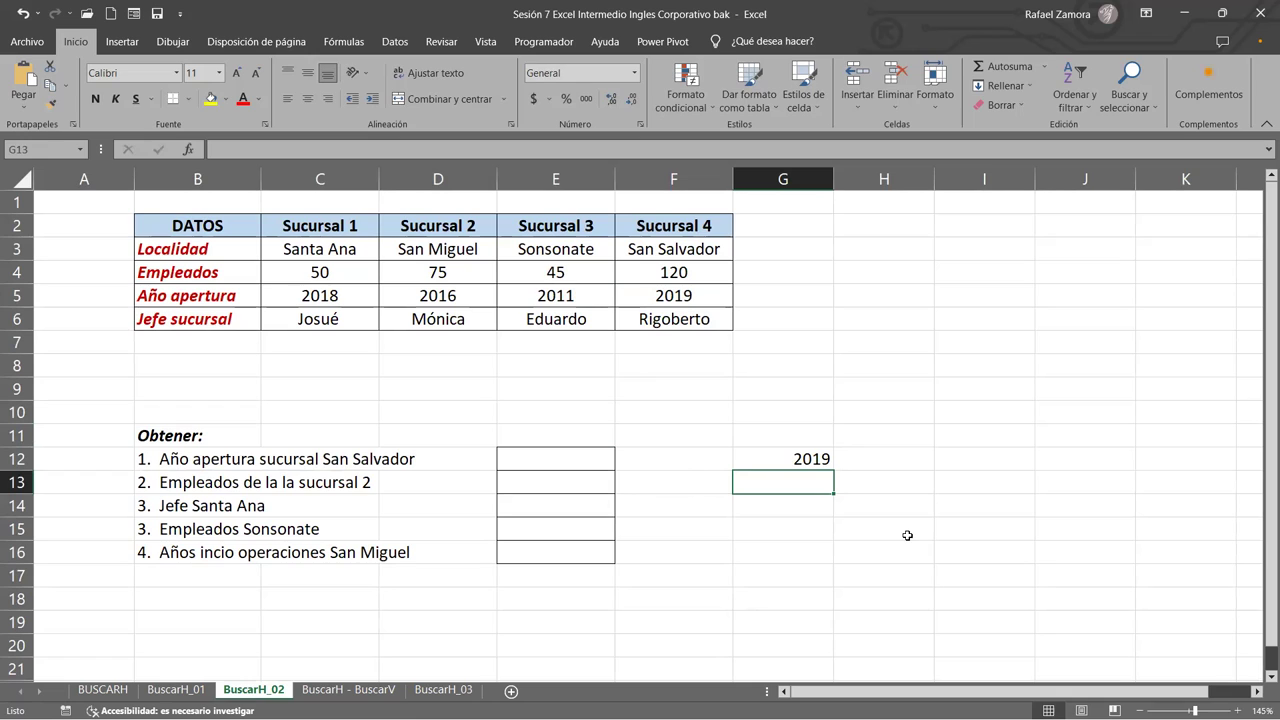
Enter 75 in G13 and the Santa Ana manager's name, without the accent, in G14.
{"action": "type", "text": "75"}
{"action": "key", "text": "Return"}
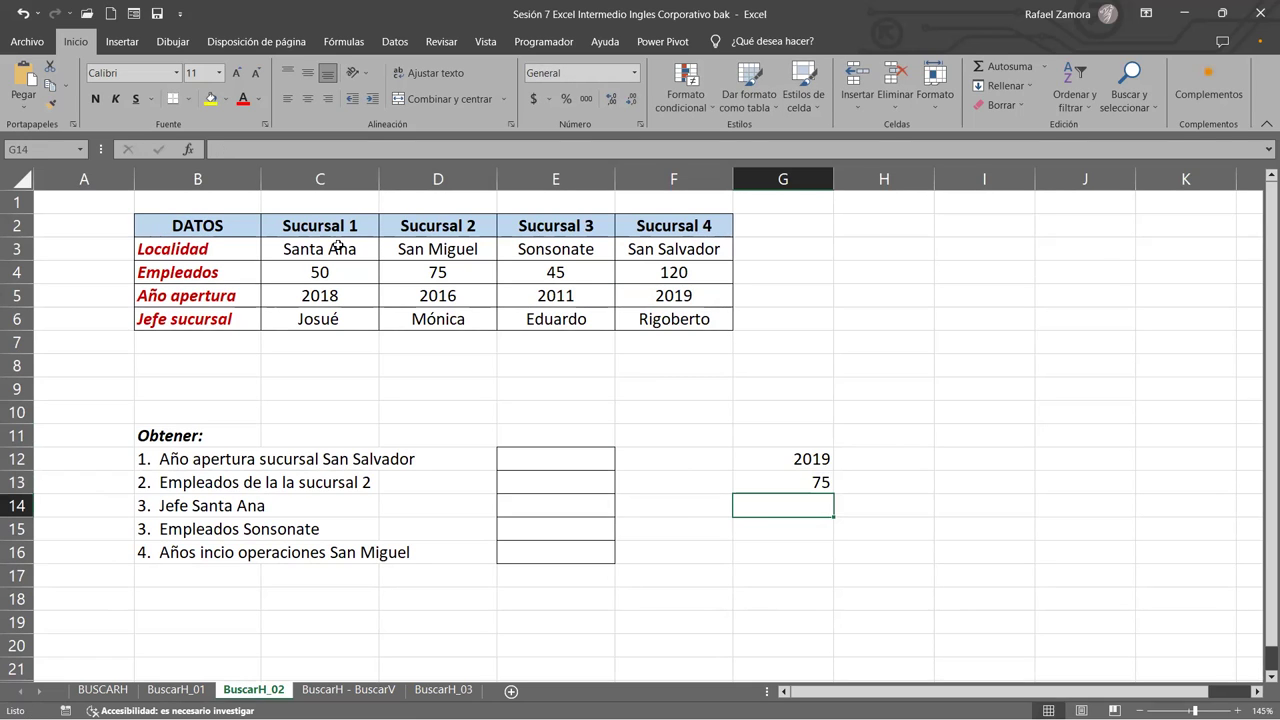
{"action": "left_click_drag", "start_coordinate": [314, 232], "coordinate": [320, 322]}
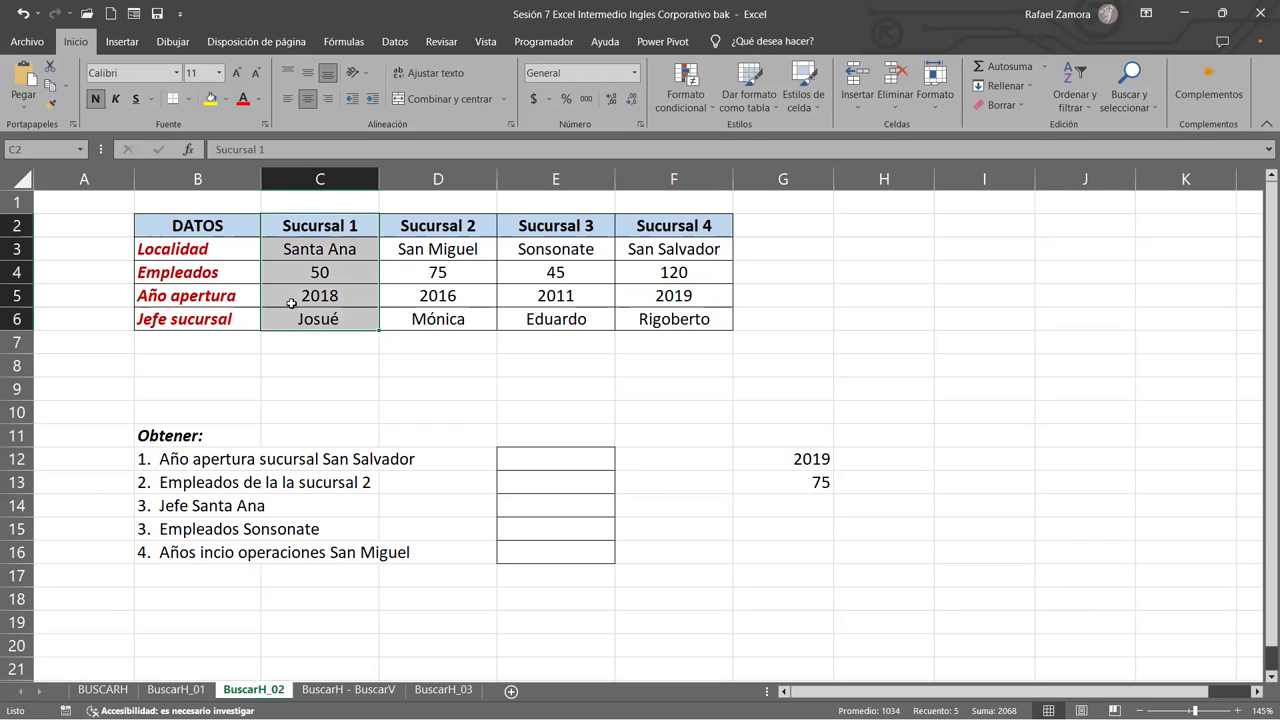
{"action": "left_click", "coordinate": [815, 514]}
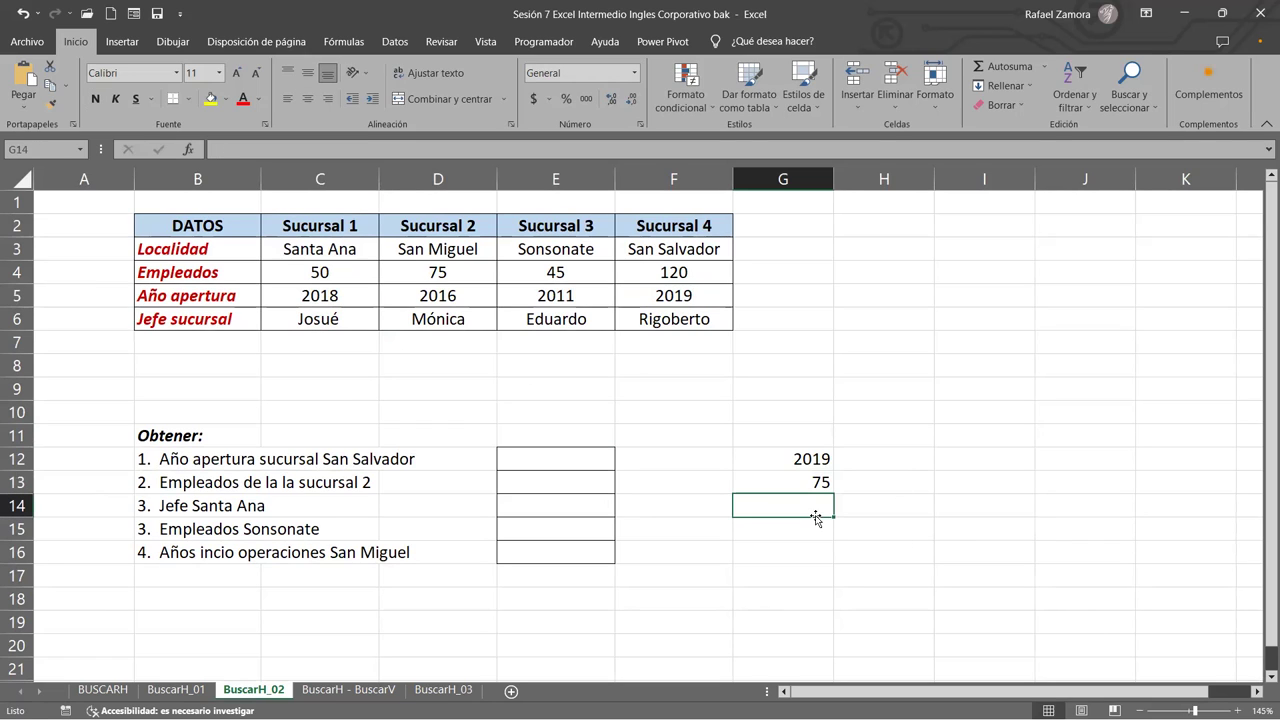
{"action": "type", "text": "Josué"}
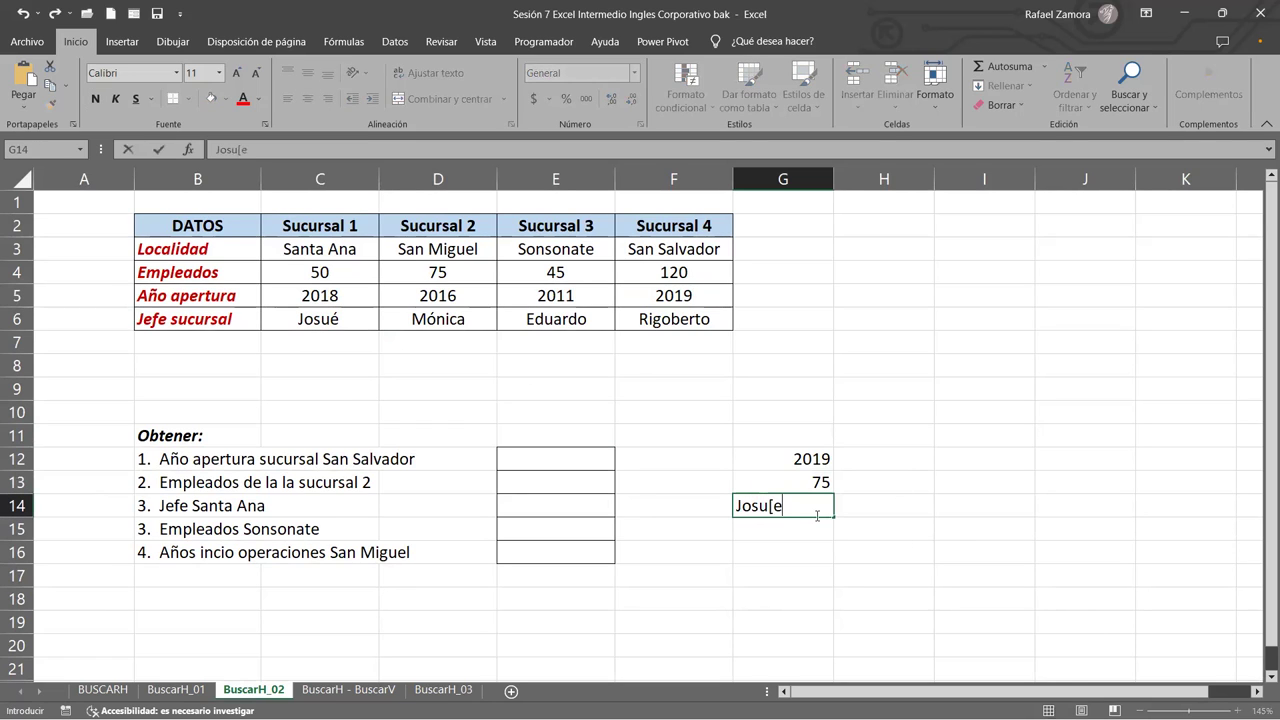
{"action": "key", "text": "BackSpace"}
{"action": "type", "text": "e"}
{"action": "key", "text": "Return"}
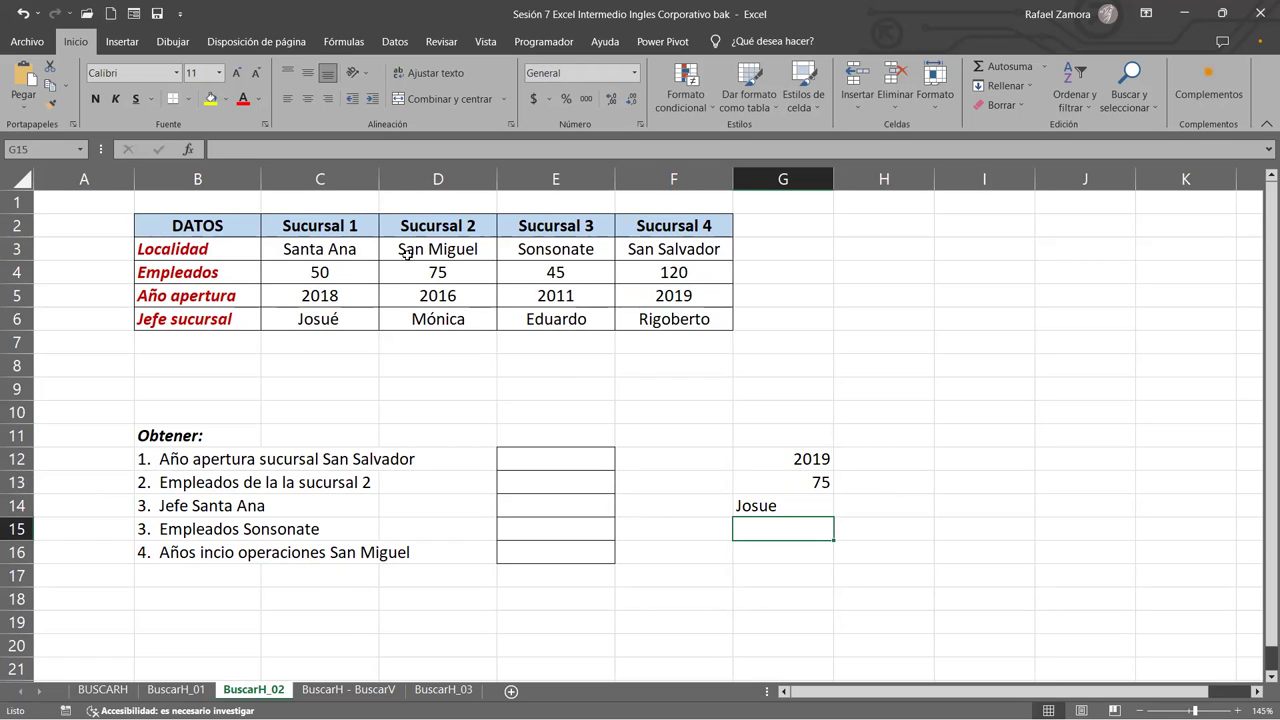
Enter 45 for Sonsonate employees in G15 and 2016 for San Miguel in G16, then select G12:G16.
{"action": "left_click_drag", "start_coordinate": [568, 237], "coordinate": [552, 330]}
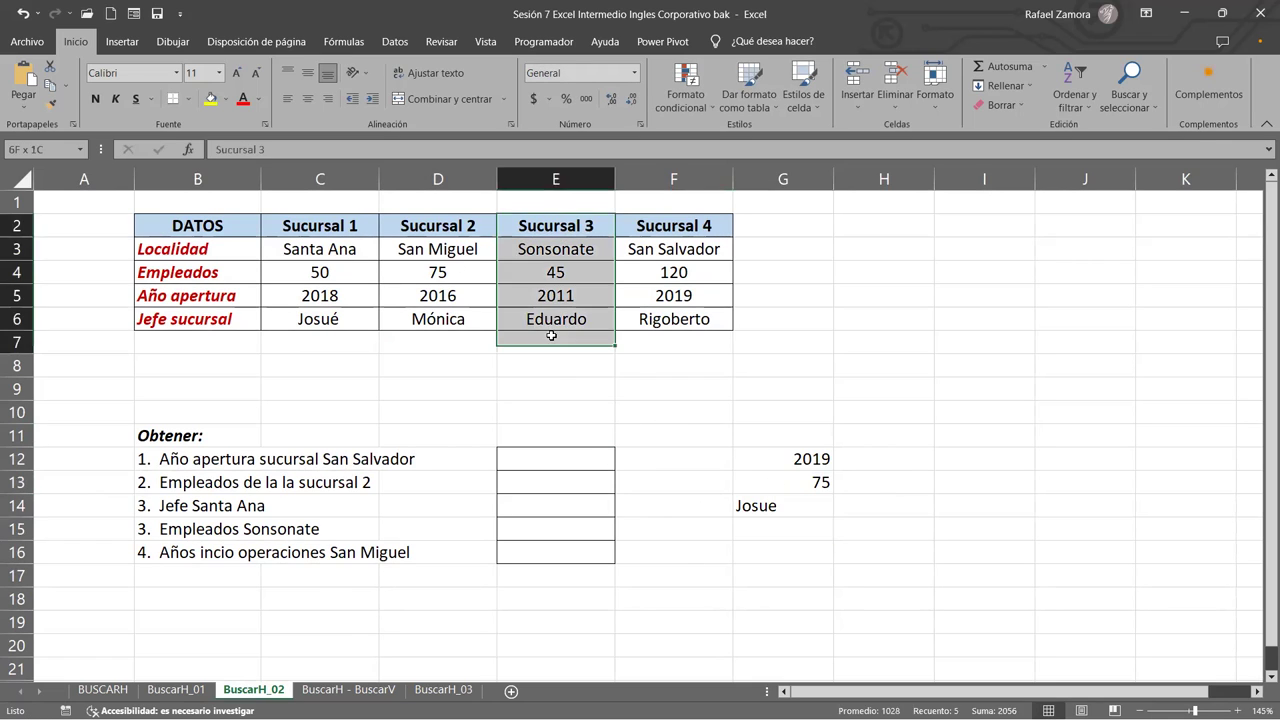
{"action": "left_click", "coordinate": [825, 550]}
{"action": "left_click", "coordinate": [820, 531]}
{"action": "type", "text": "45"}
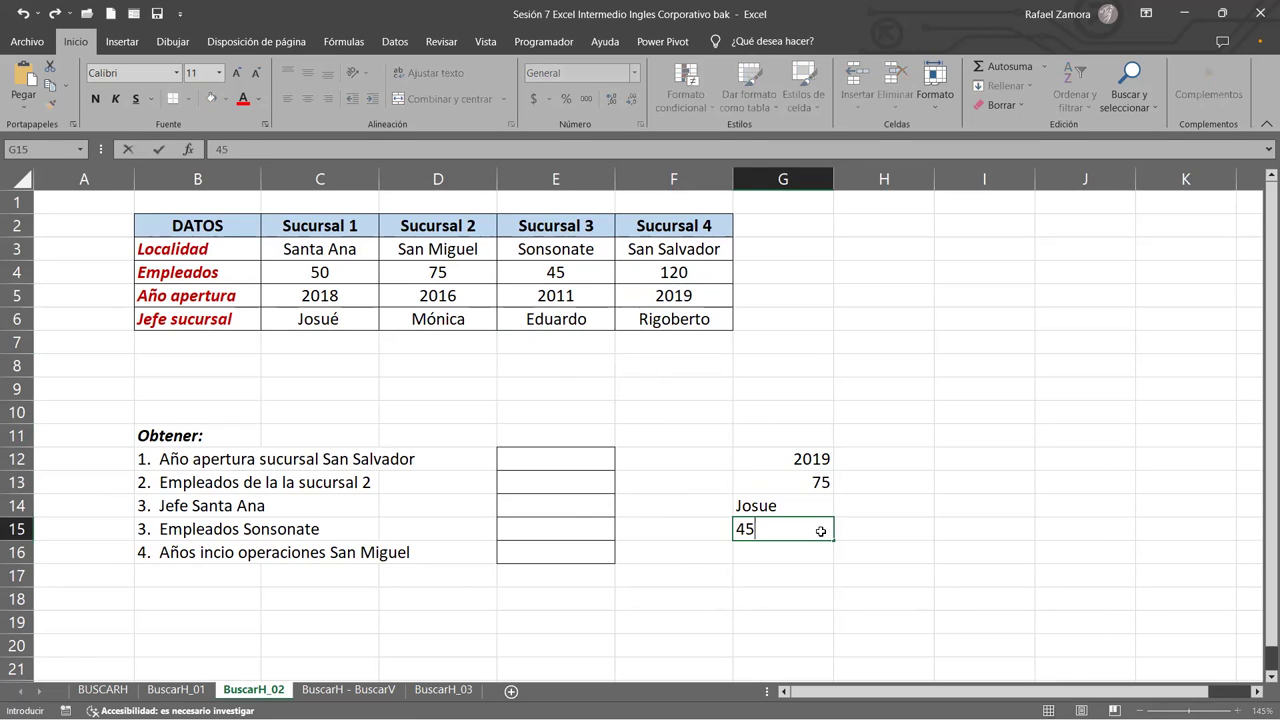
{"action": "key", "text": "Return"}
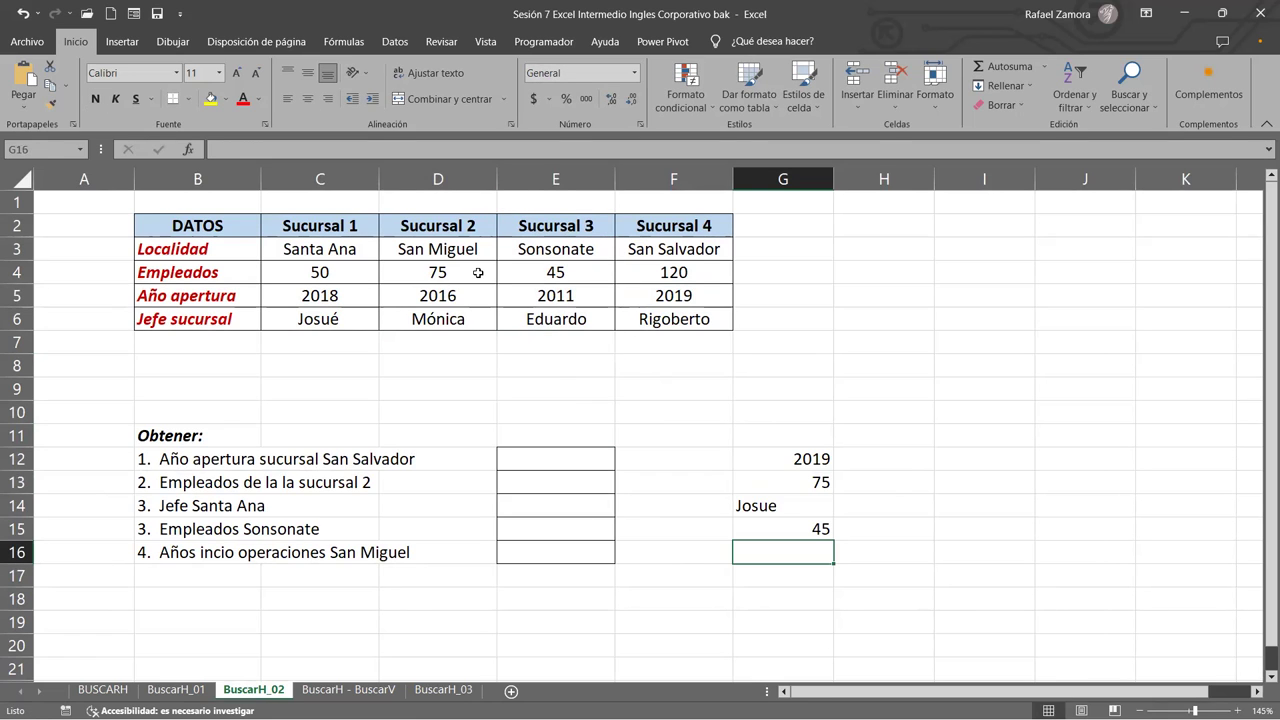
{"action": "left_click_drag", "start_coordinate": [424, 234], "coordinate": [436, 312]}
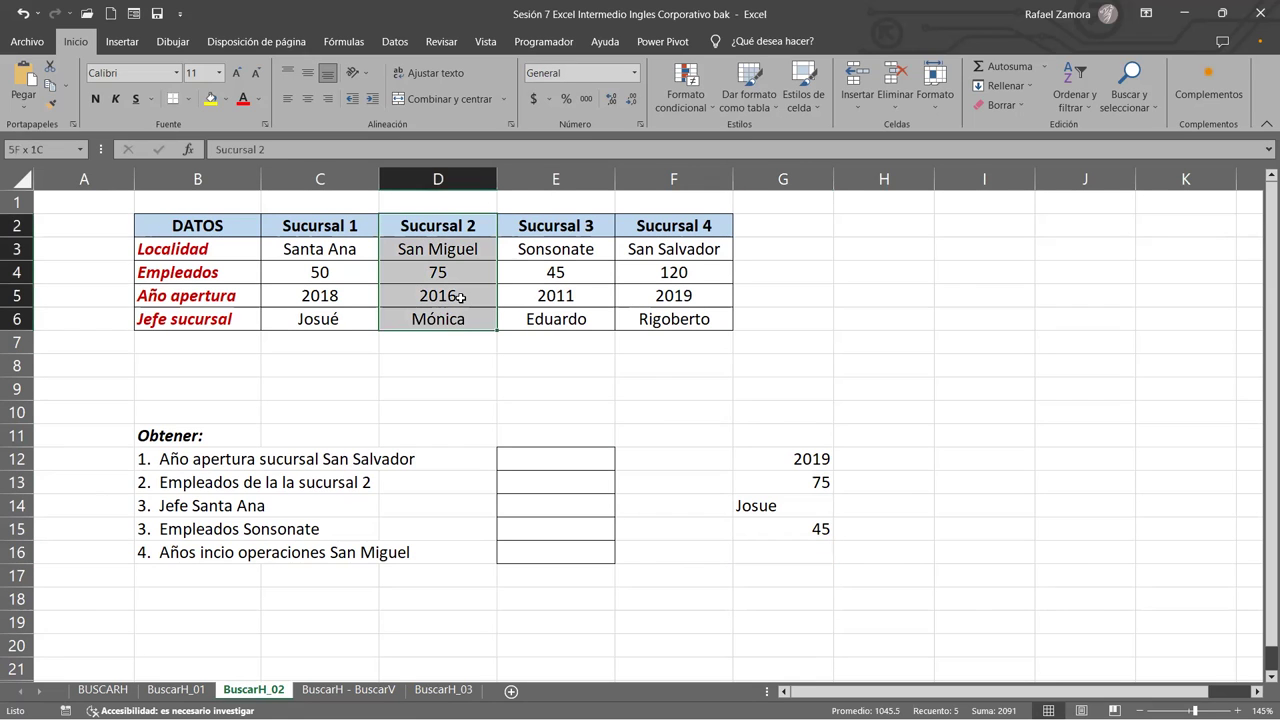
{"action": "left_click", "coordinate": [796, 561]}
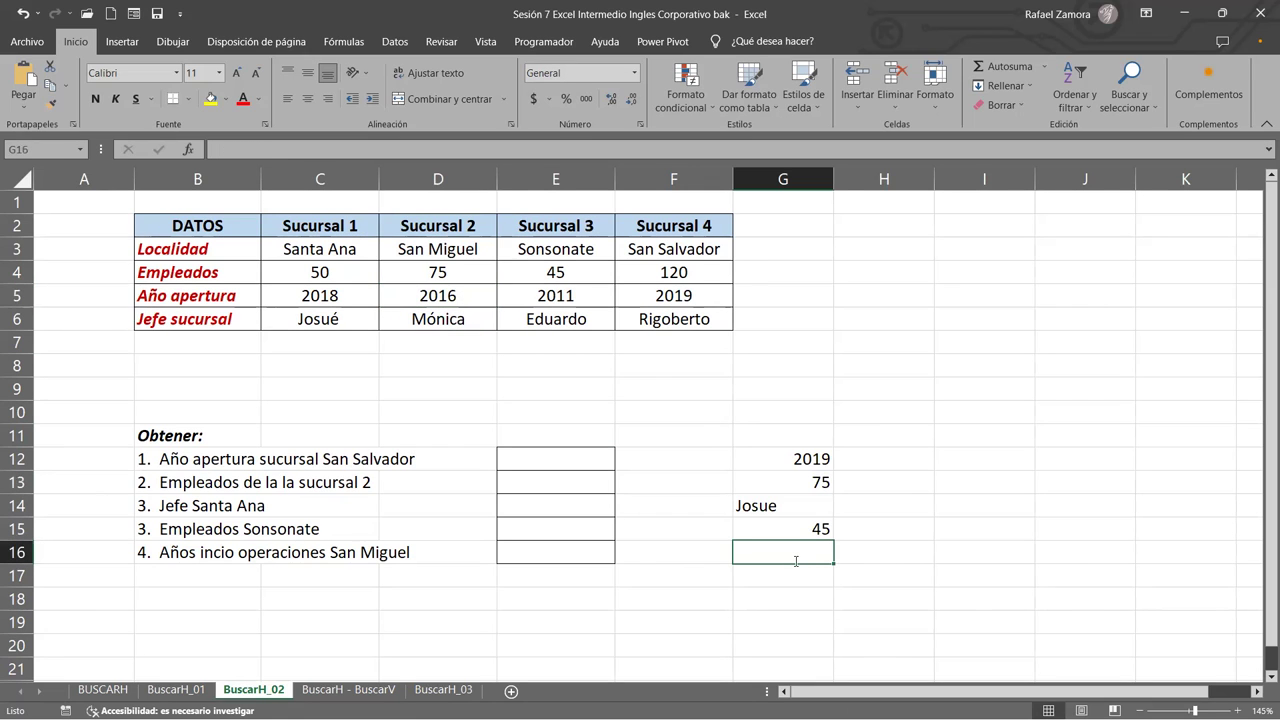
{"action": "type", "text": "2016"}
{"action": "key", "text": "Return"}
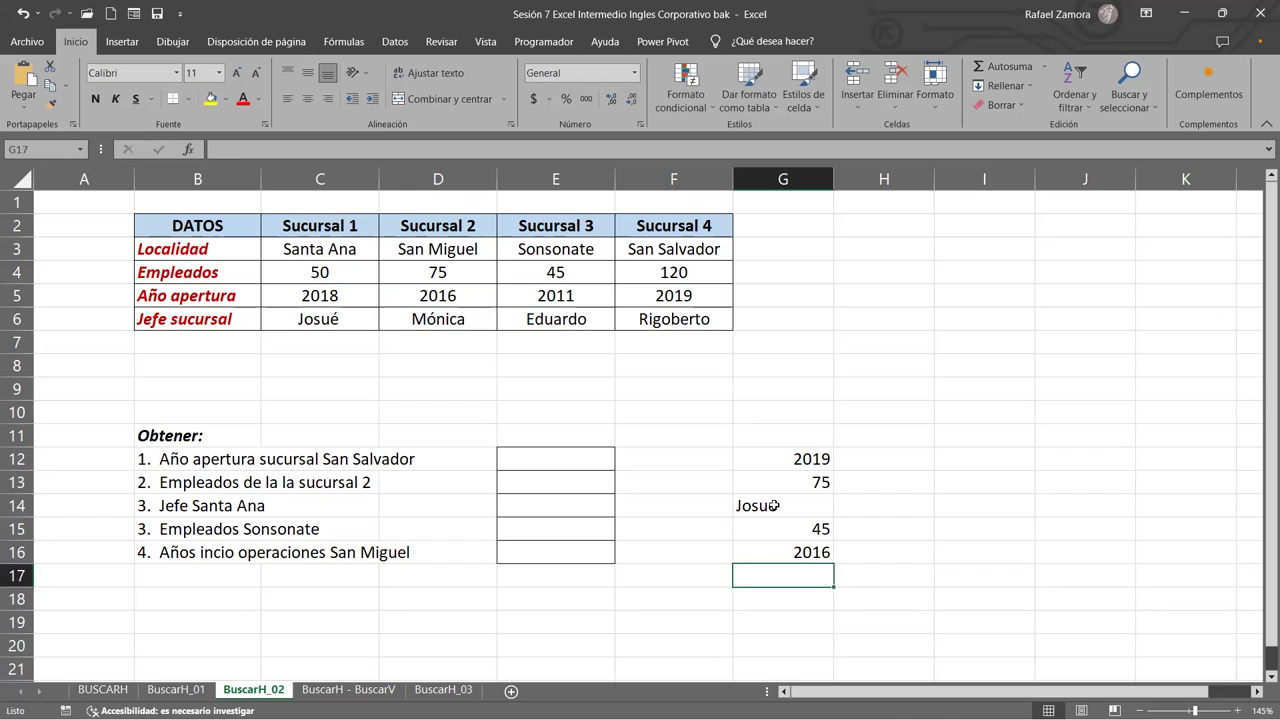
{"action": "left_click_drag", "start_coordinate": [783, 458], "coordinate": [783, 550]}
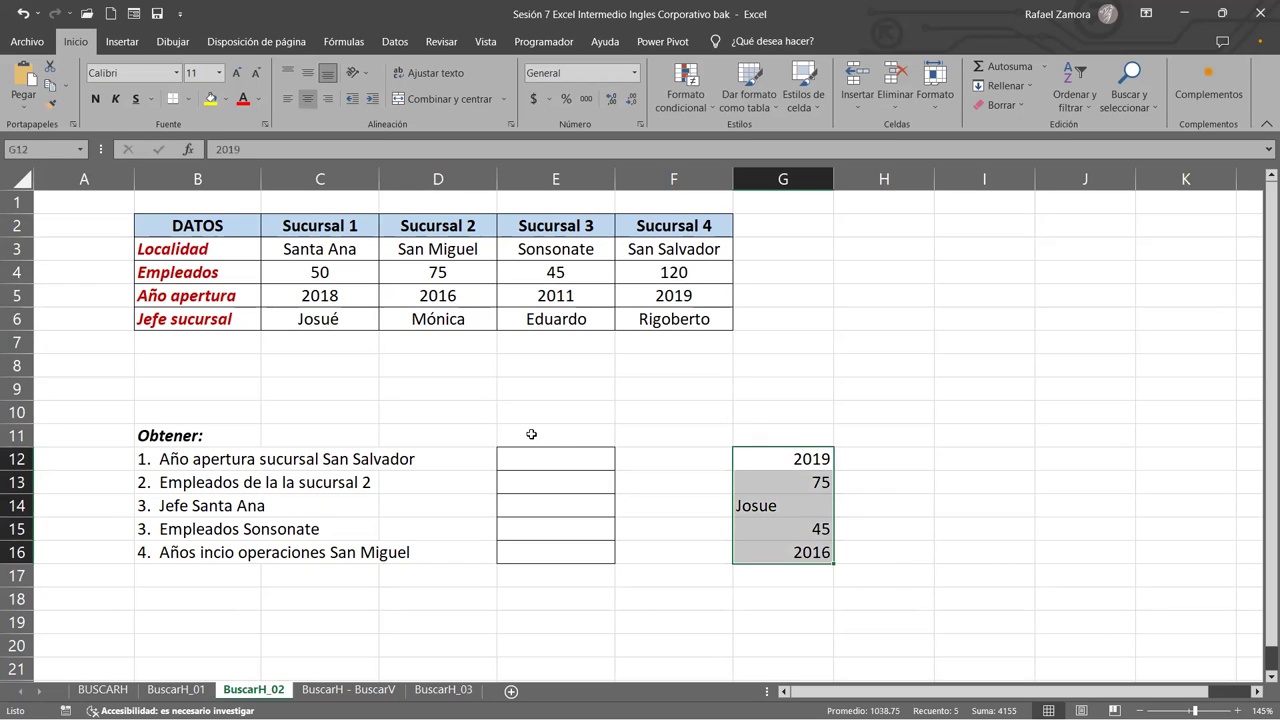
Centre G12:G16 with Ctrl+E and point out the still-empty Obtener cells E12:E16.
{"action": "key", "text": "ctrl+e"}
{"action": "left_click_drag", "start_coordinate": [555, 458], "coordinate": [555, 552]}
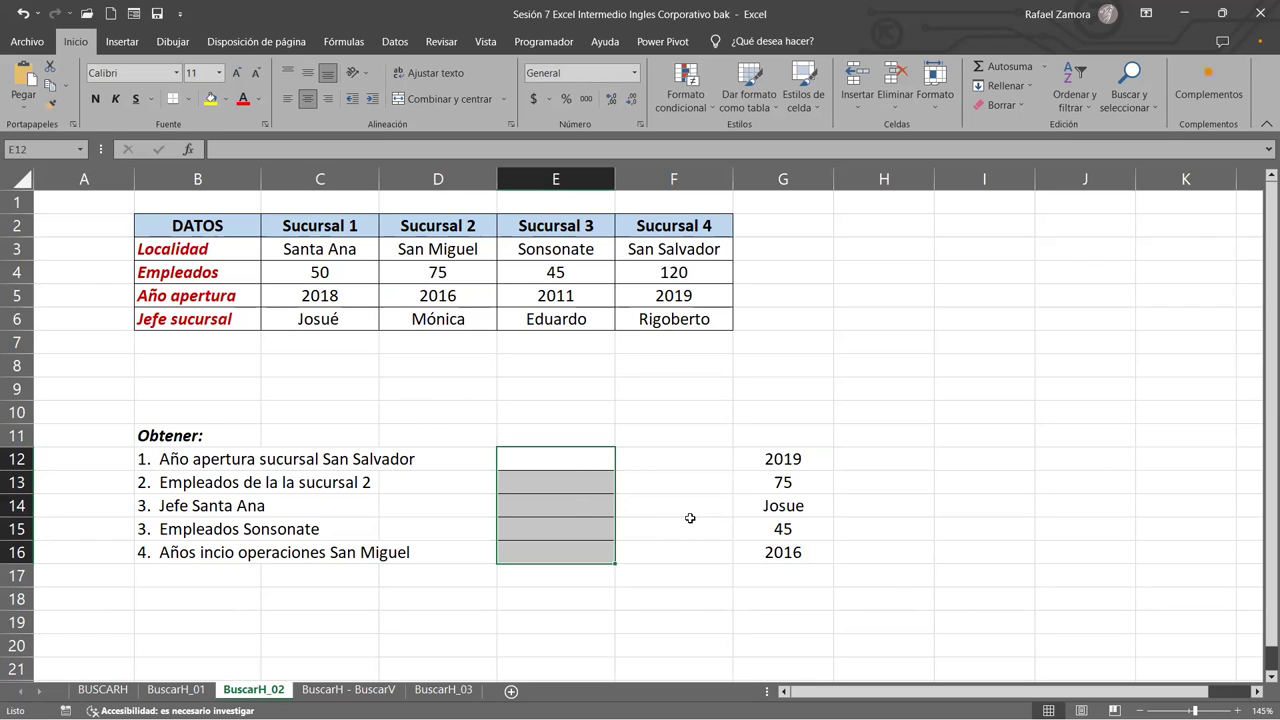
{"action": "left_click", "coordinate": [247, 224]}
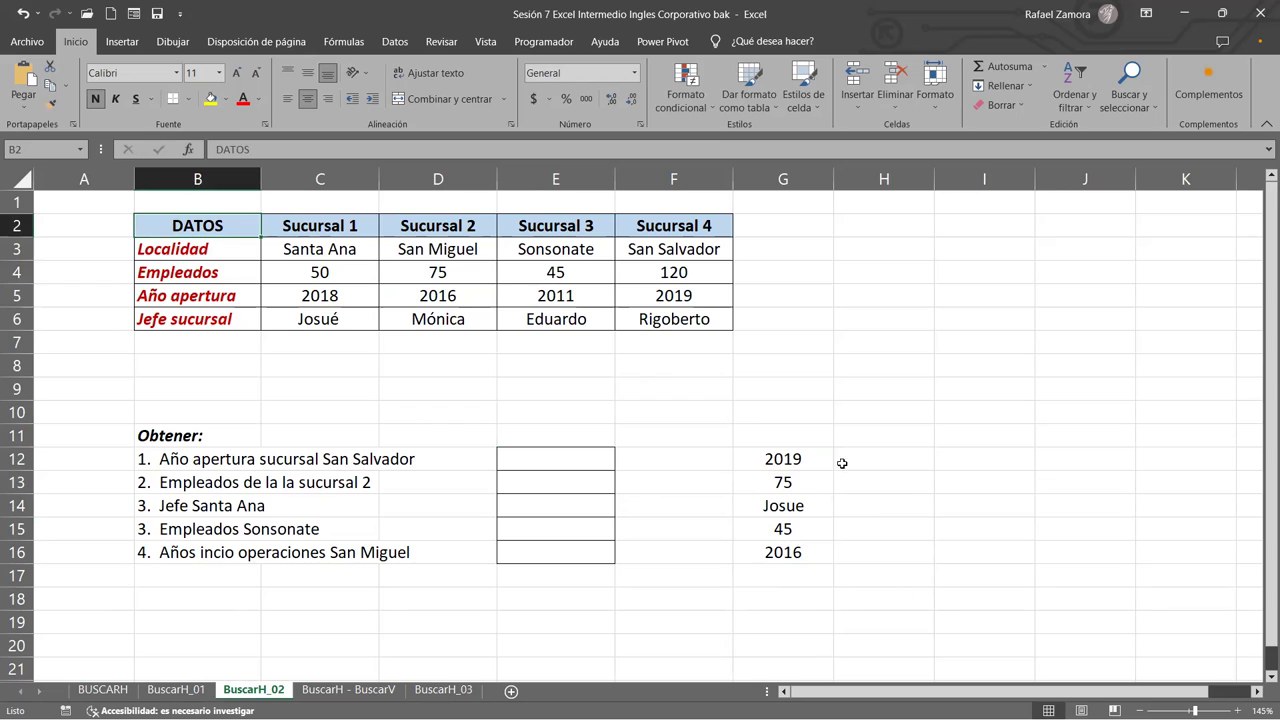
{"action": "left_click", "coordinate": [938, 451]}
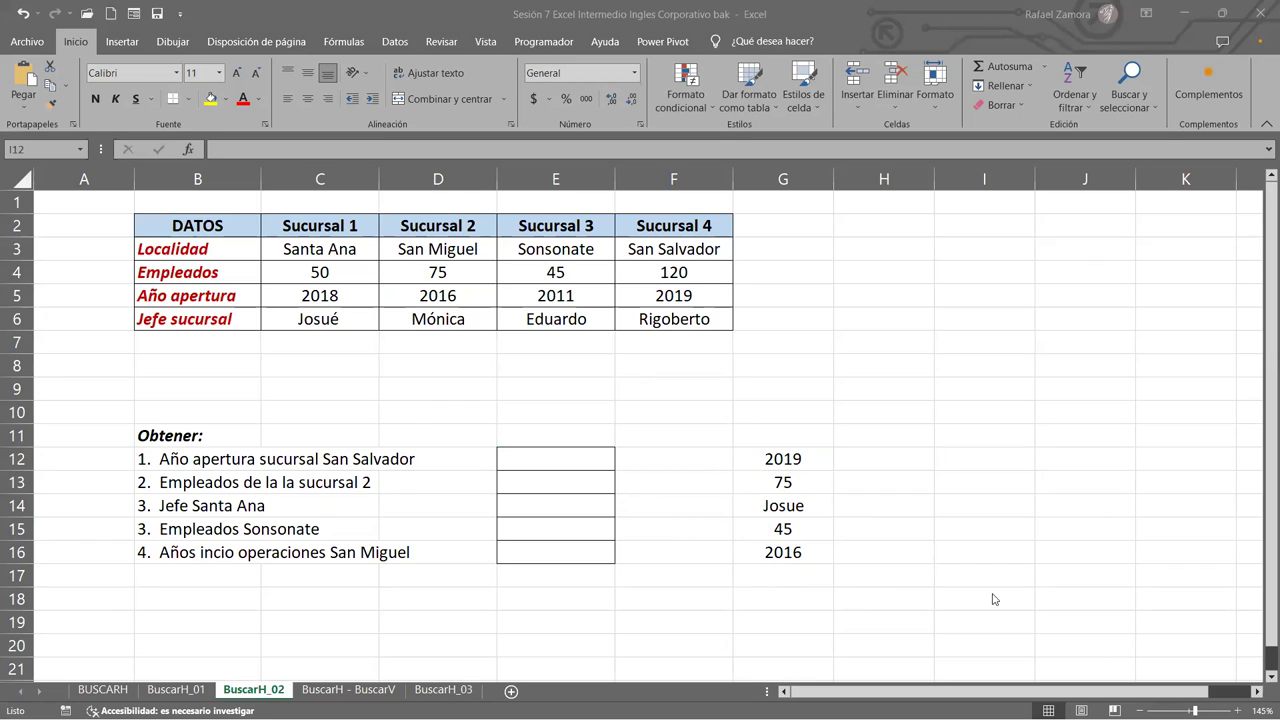
Switch from Excel over to the practice slides.
{"action": "key", "text": "alt+Tab"}
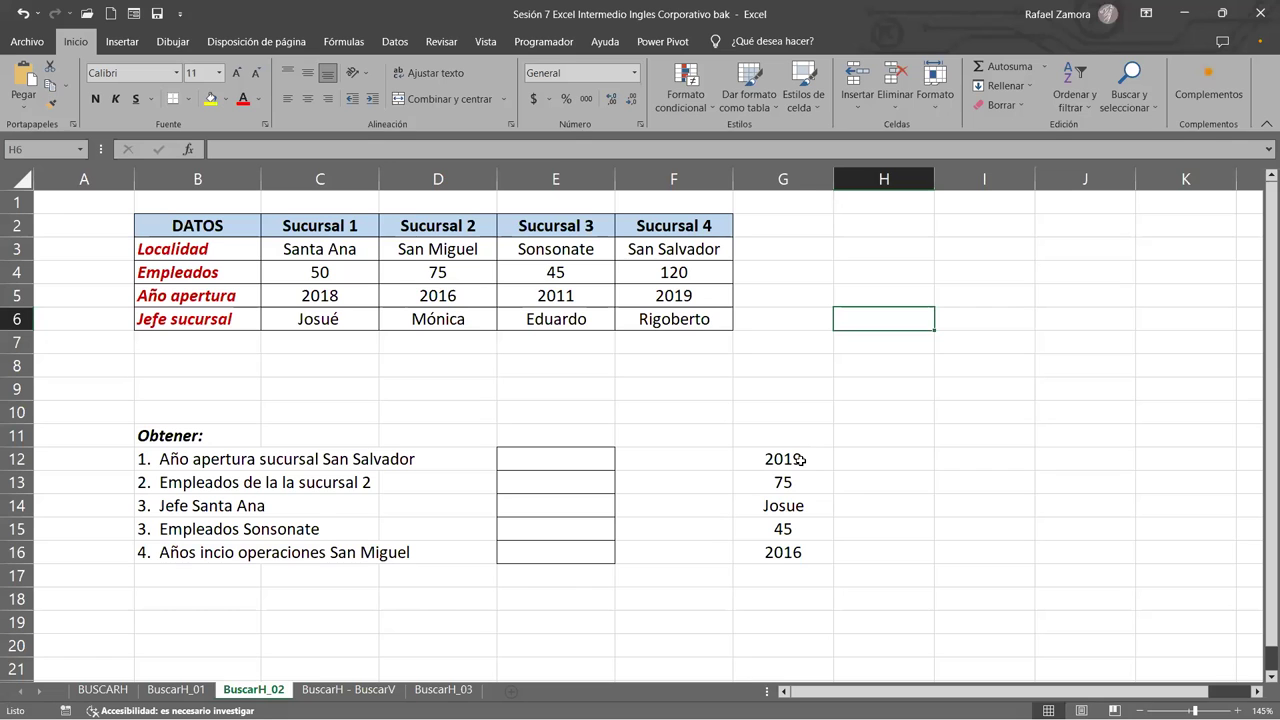
{"action": "left_click_drag", "start_coordinate": [783, 459], "coordinate": [805, 552]}
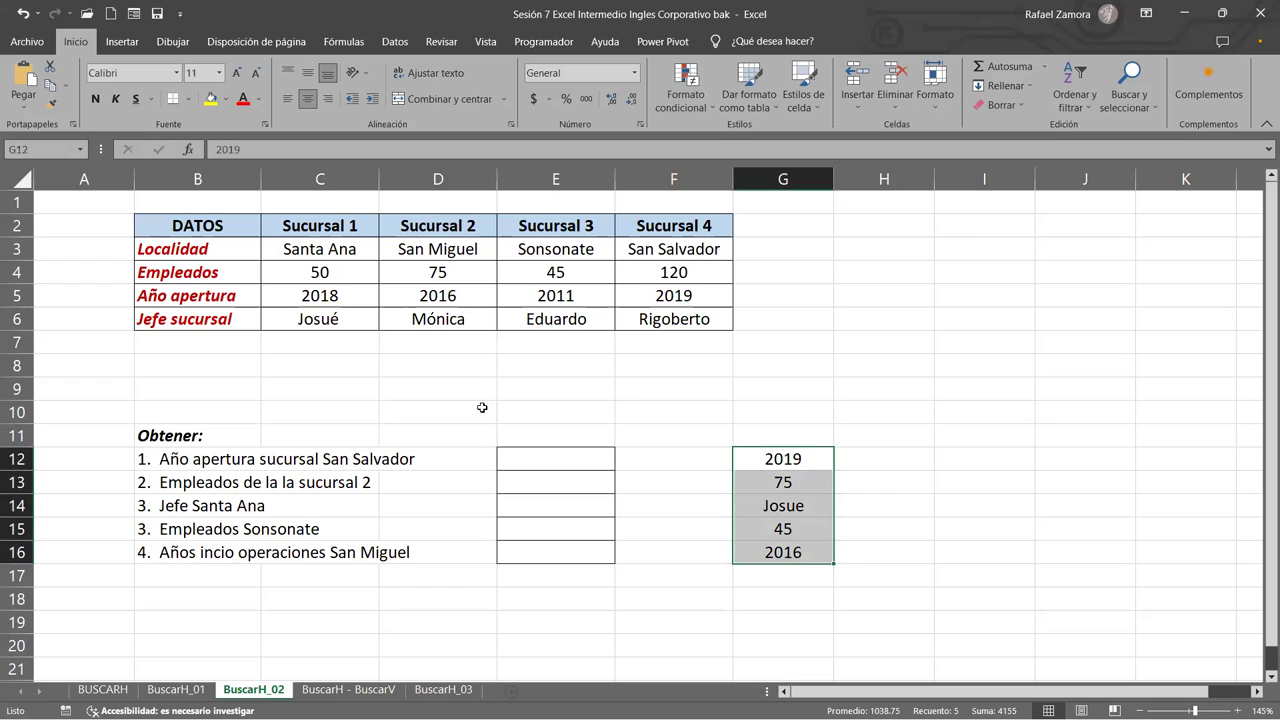
{"action": "left_click", "coordinate": [507, 461]}
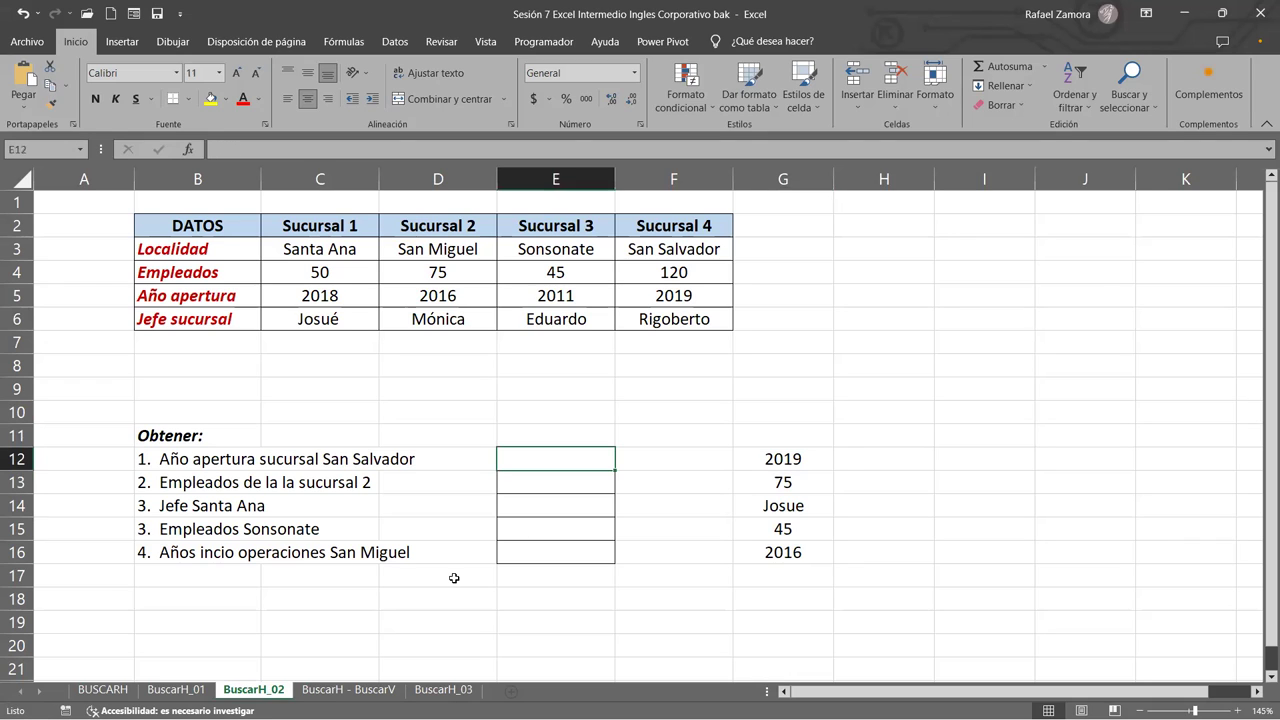
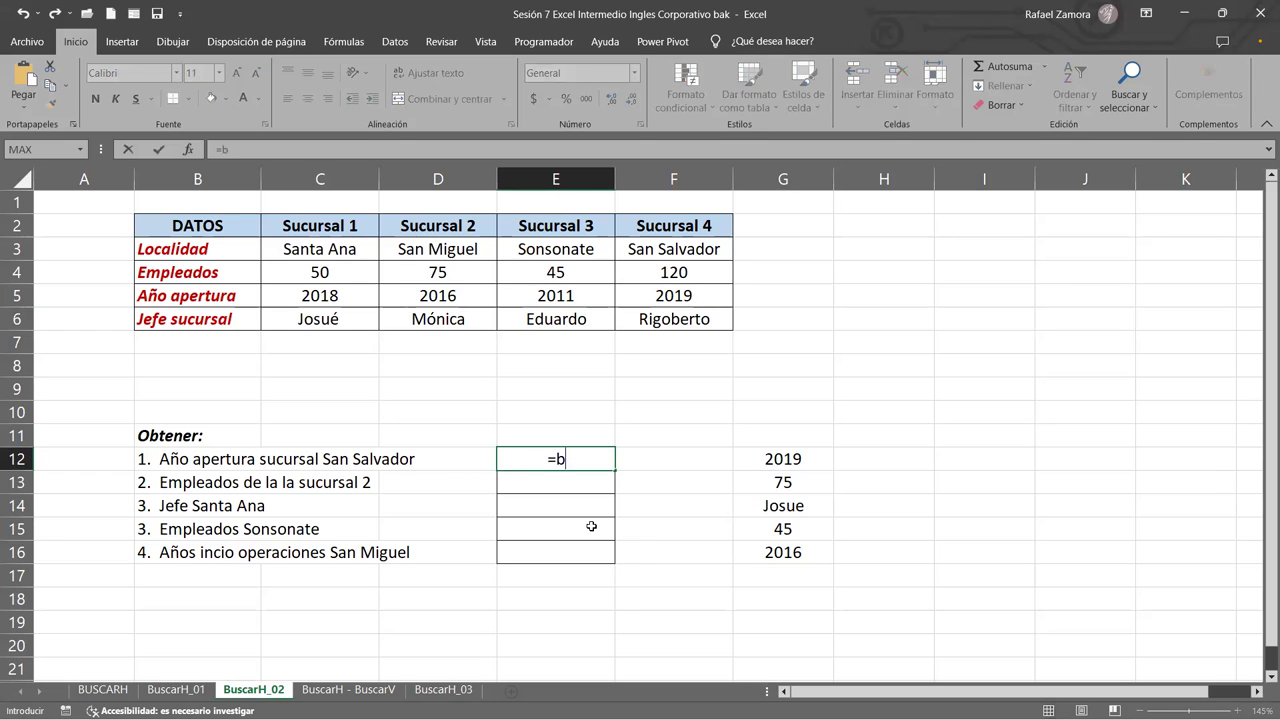
Enter =BUSCARH(F2,F2:F6,4,0) in E12 to return San Salvador's opening year, 2019.
{"action": "type", "text": "uscar"}
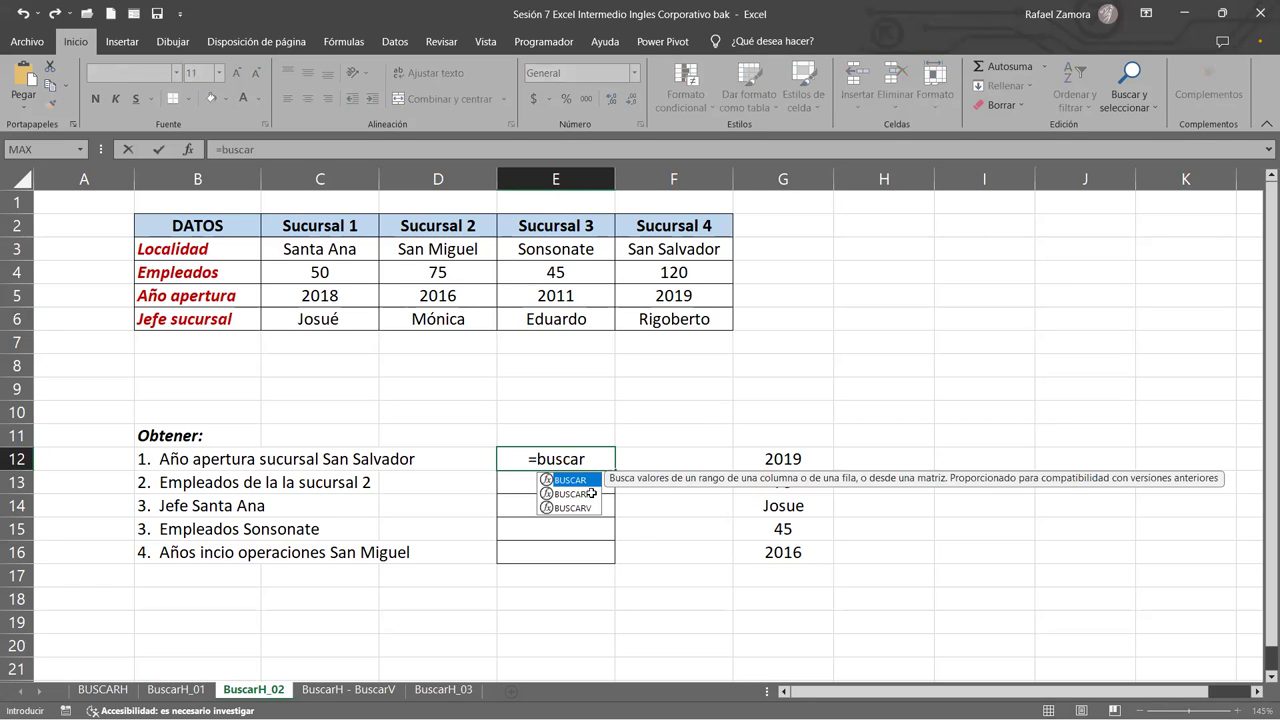
{"action": "double_click", "coordinate": [591, 493]}
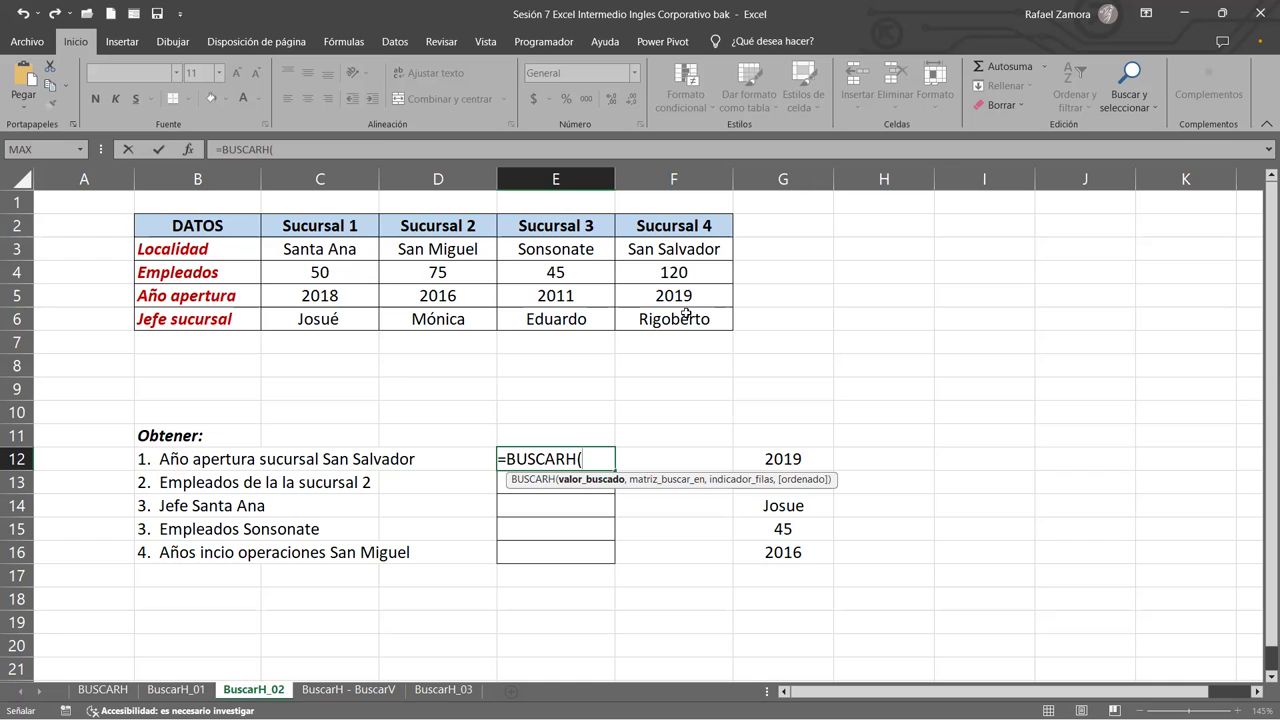
{"action": "left_click_drag", "start_coordinate": [686, 314], "coordinate": [673, 222]}
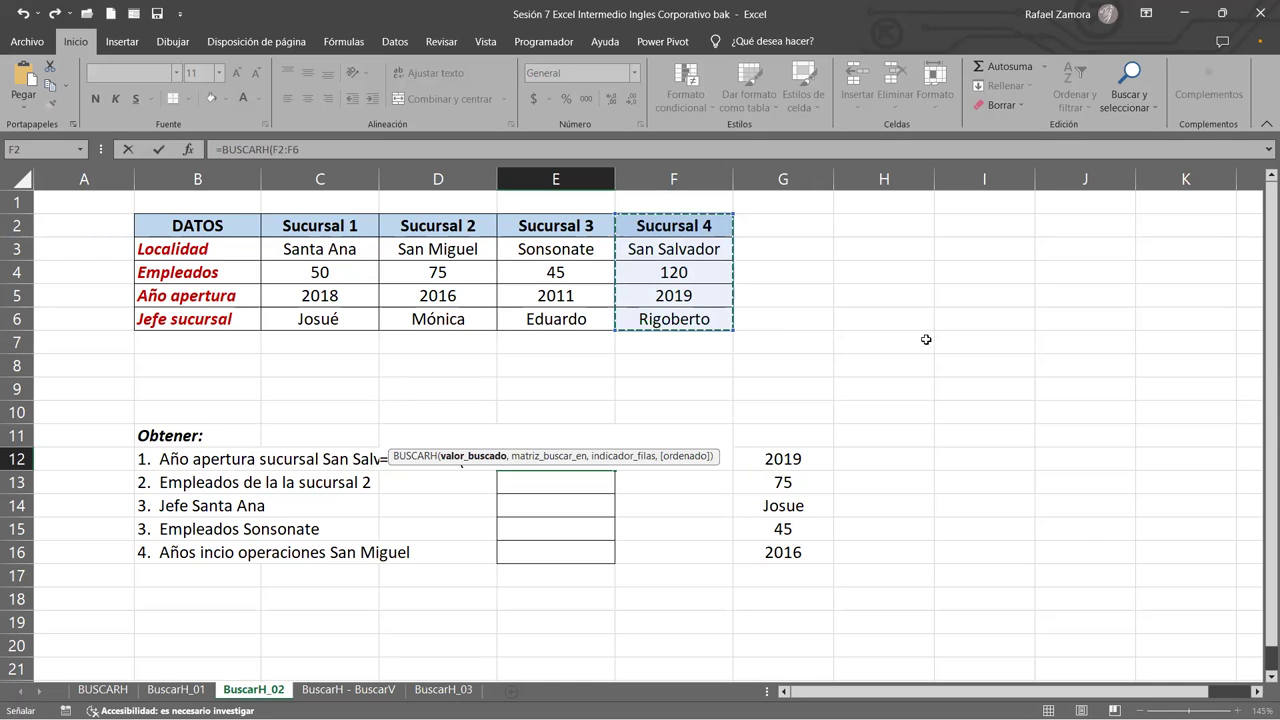
{"action": "left_click", "coordinate": [702, 224]}
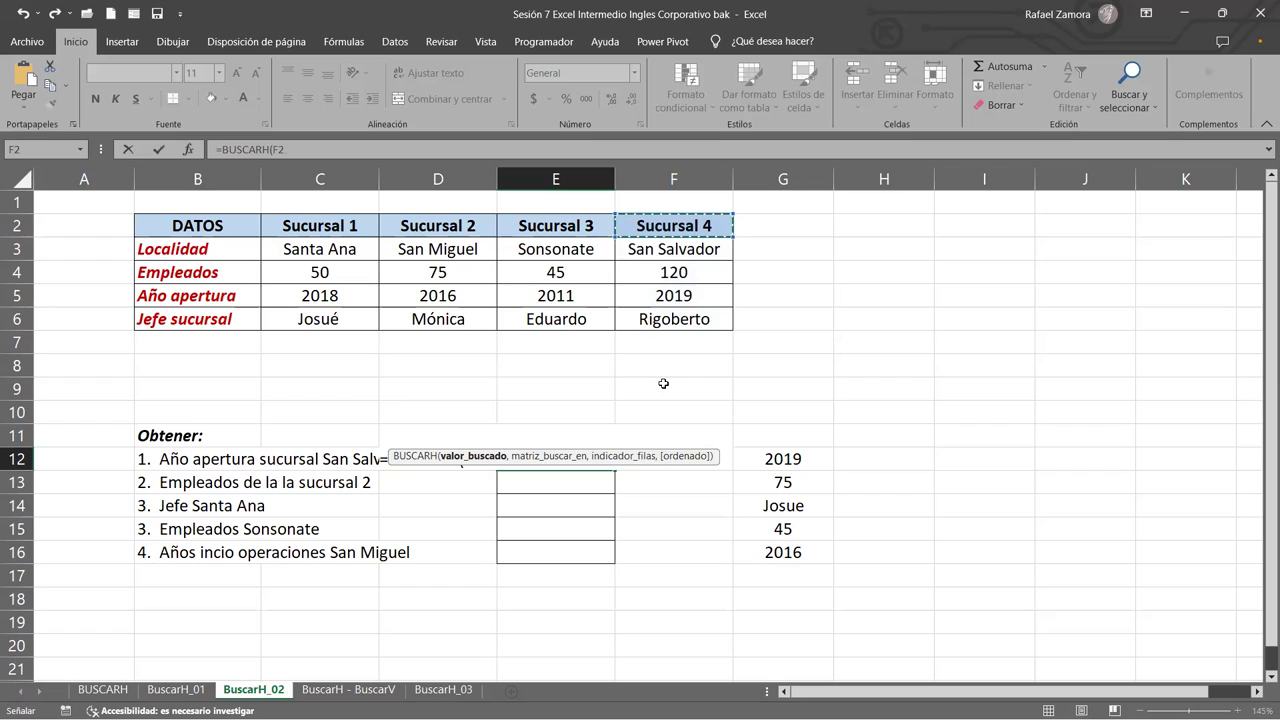
{"action": "type", "text": ","}
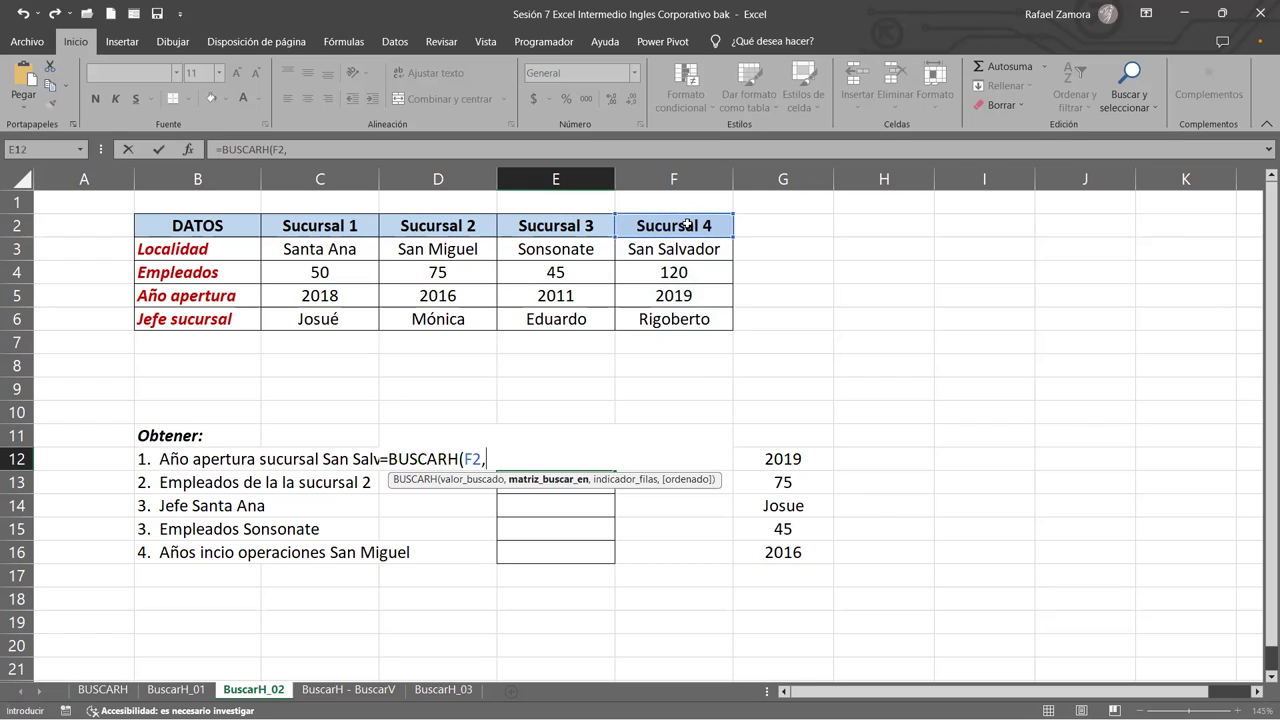
{"action": "left_click", "coordinate": [687, 224]}
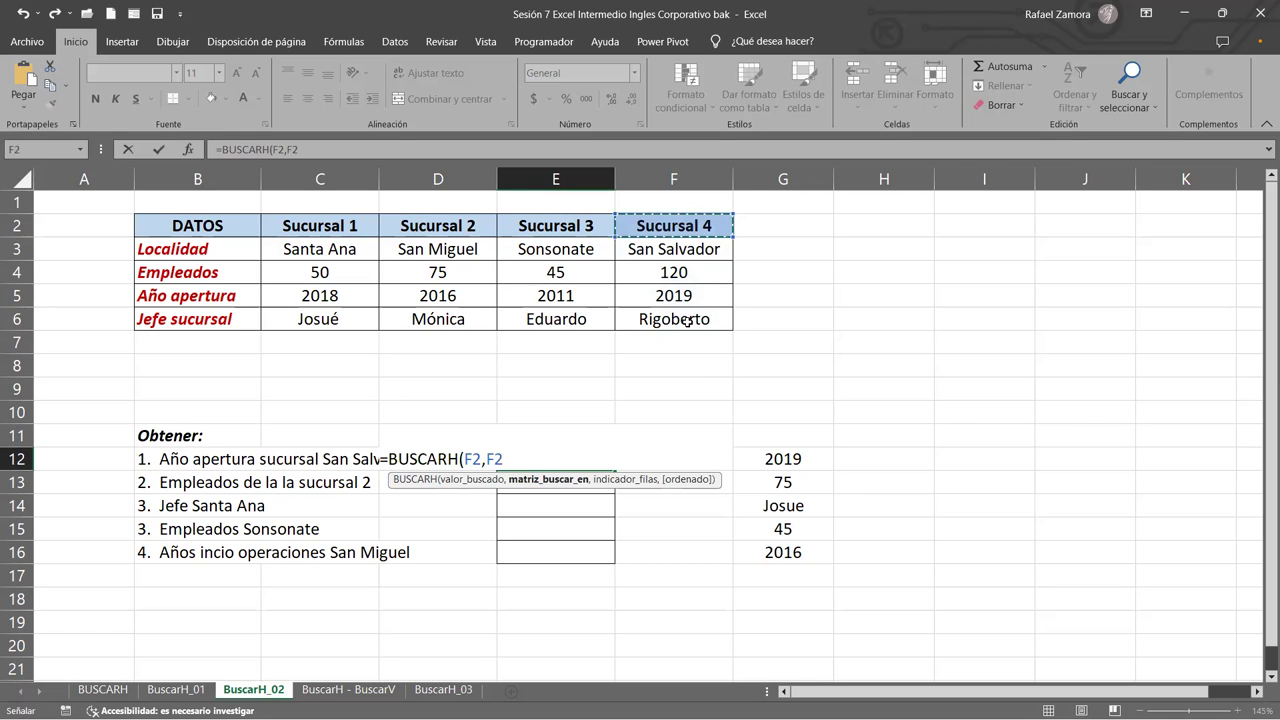
{"action": "left_click", "coordinate": [688, 320], "text": "shift"}
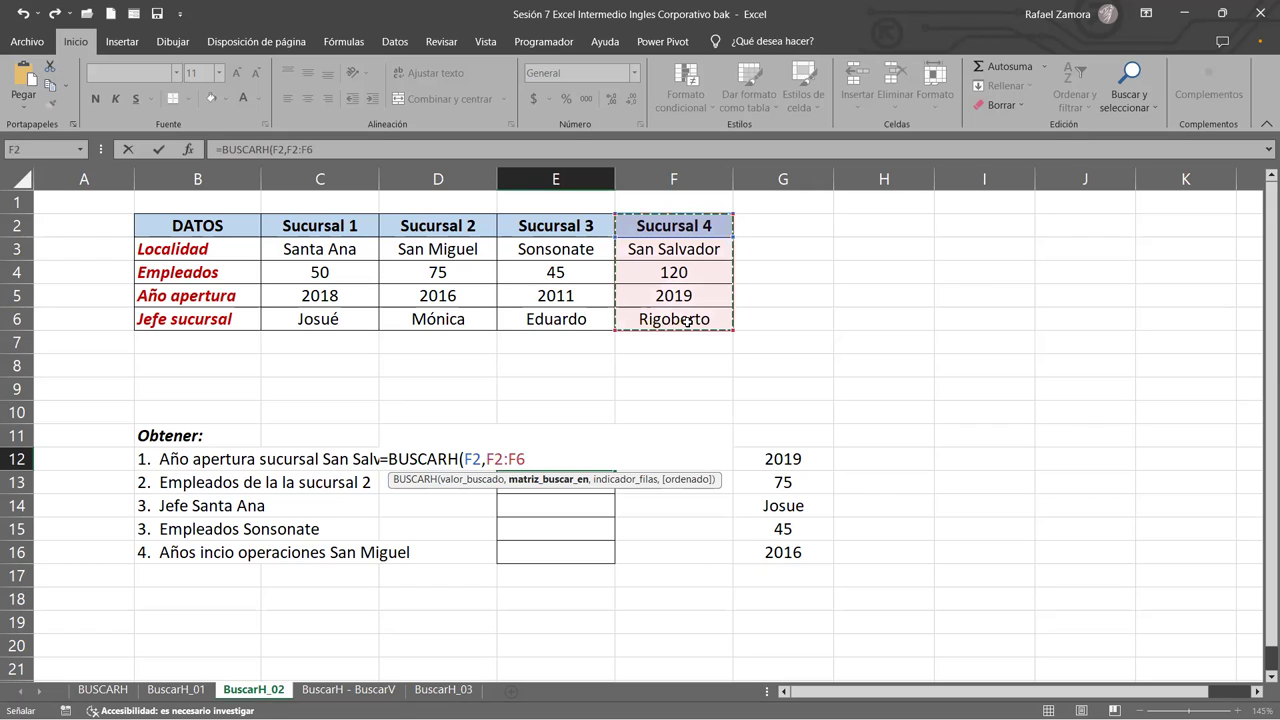
{"action": "left_click", "coordinate": [686, 225]}
{"action": "left_click_drag", "start_coordinate": [293, 320], "coordinate": [670, 314]}
{"action": "type", "text": ","}
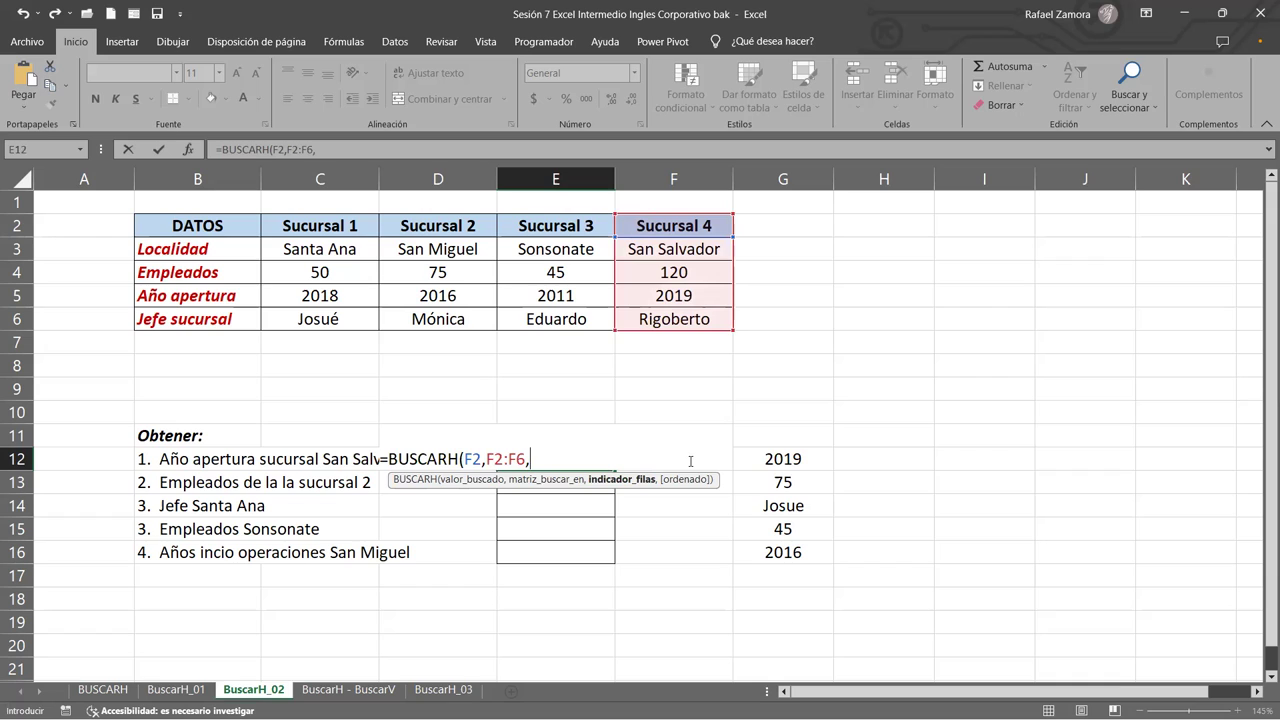
{"action": "type", "text": "4"}
{"action": "type", "text": ",0"}
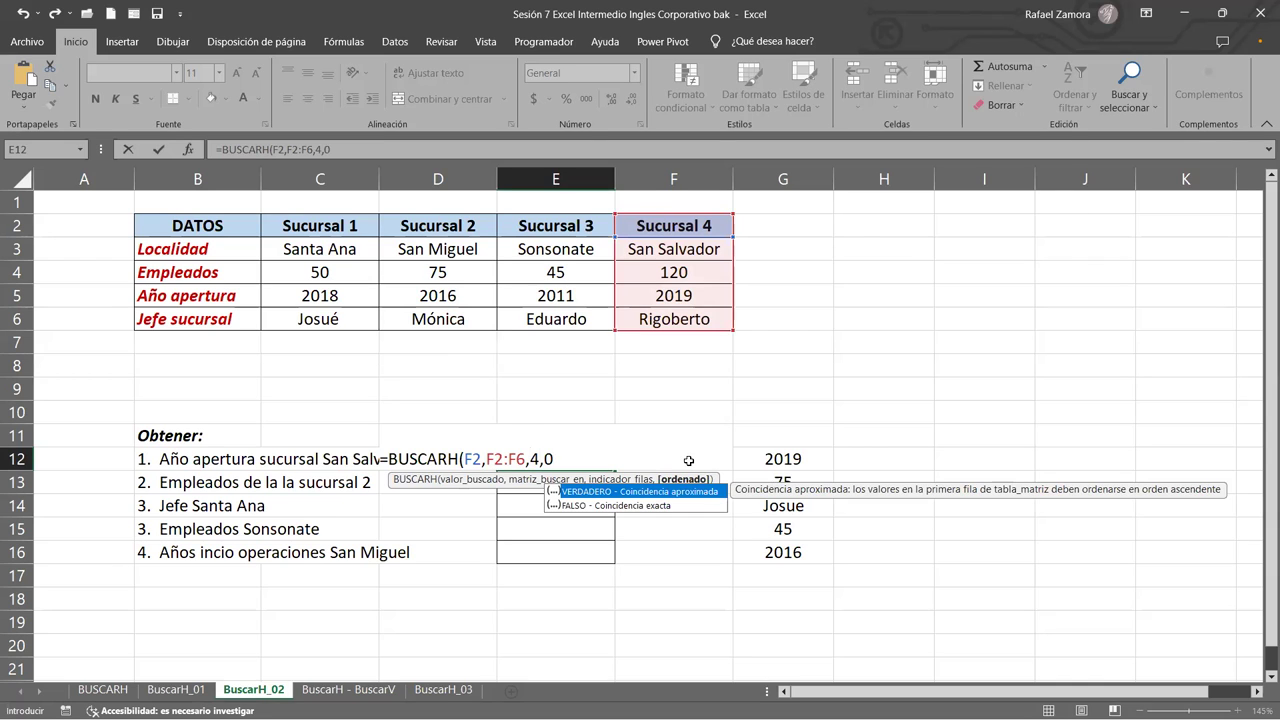
{"action": "key", "text": "Return"}
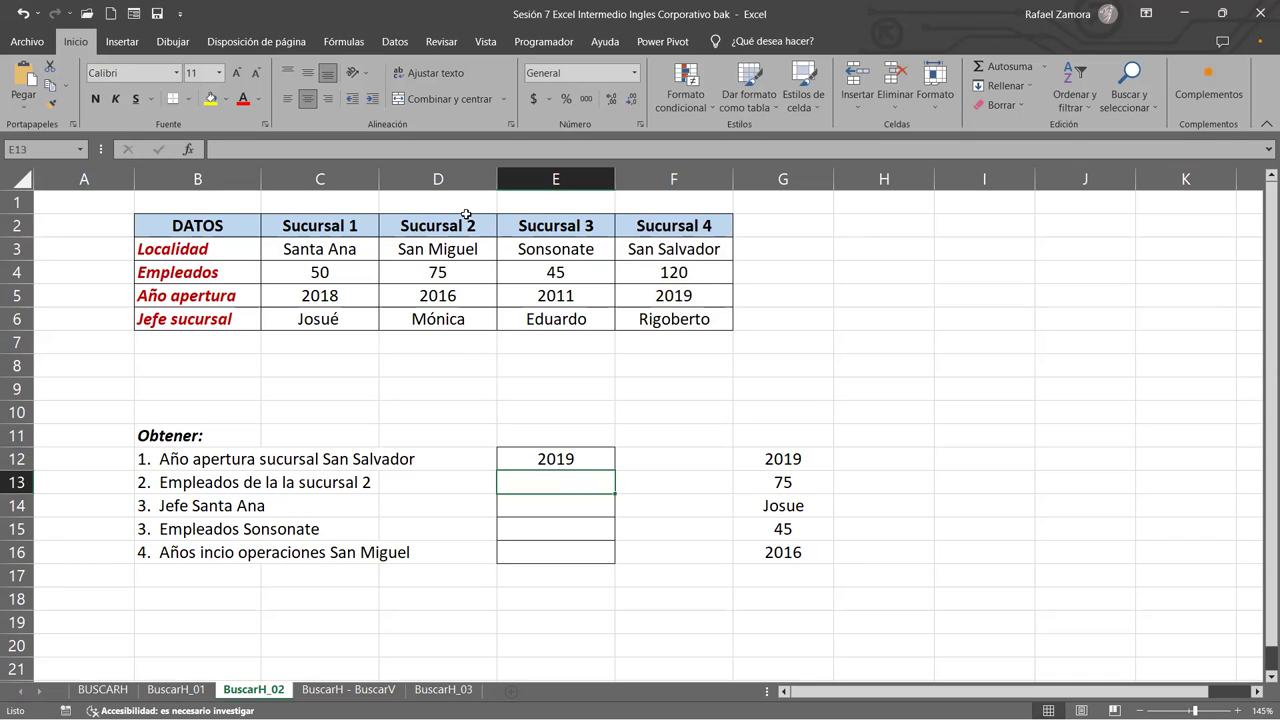
Begin a BUSCARH formula in E13 using the Sucursal 2 header D2 as lookup value.
{"action": "left_click", "coordinate": [450, 228]}
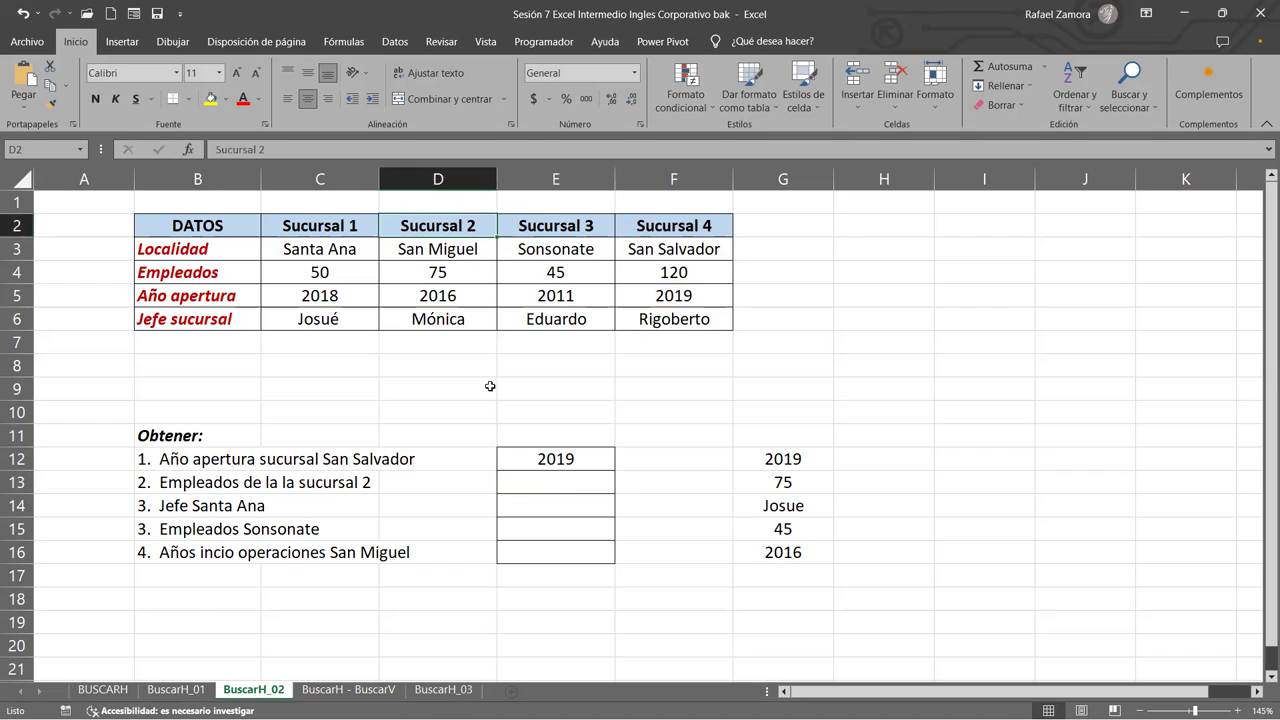
{"action": "left_click", "coordinate": [560, 493]}
{"action": "type", "text": "="}
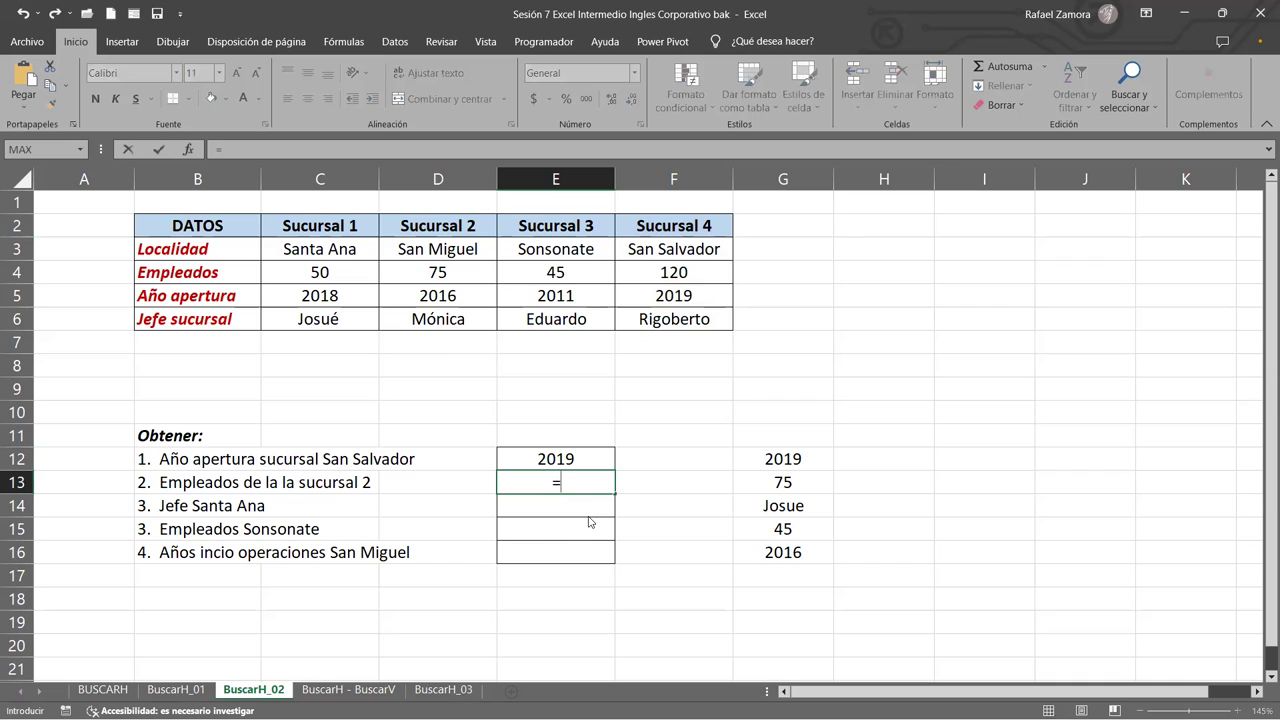
{"action": "type", "text": "buscar"}
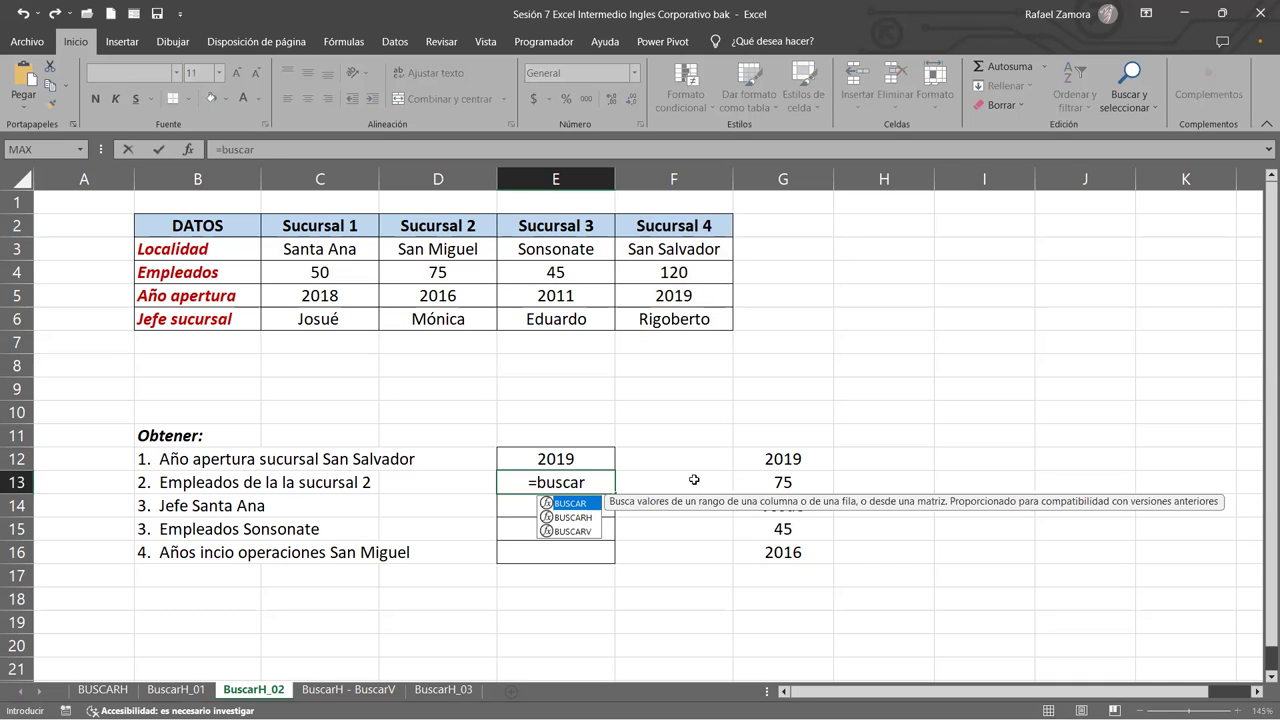
{"action": "key", "text": "Down"}
{"action": "key", "text": "Tab"}
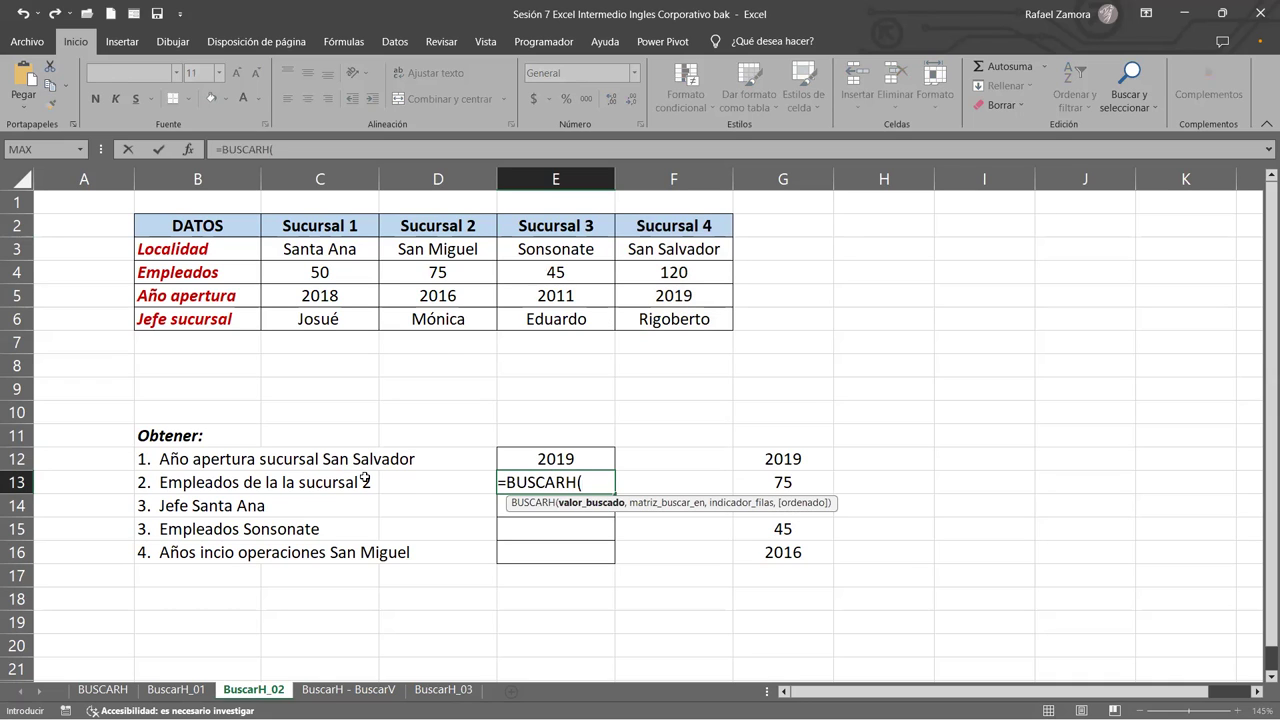
{"action": "left_click", "coordinate": [455, 225]}
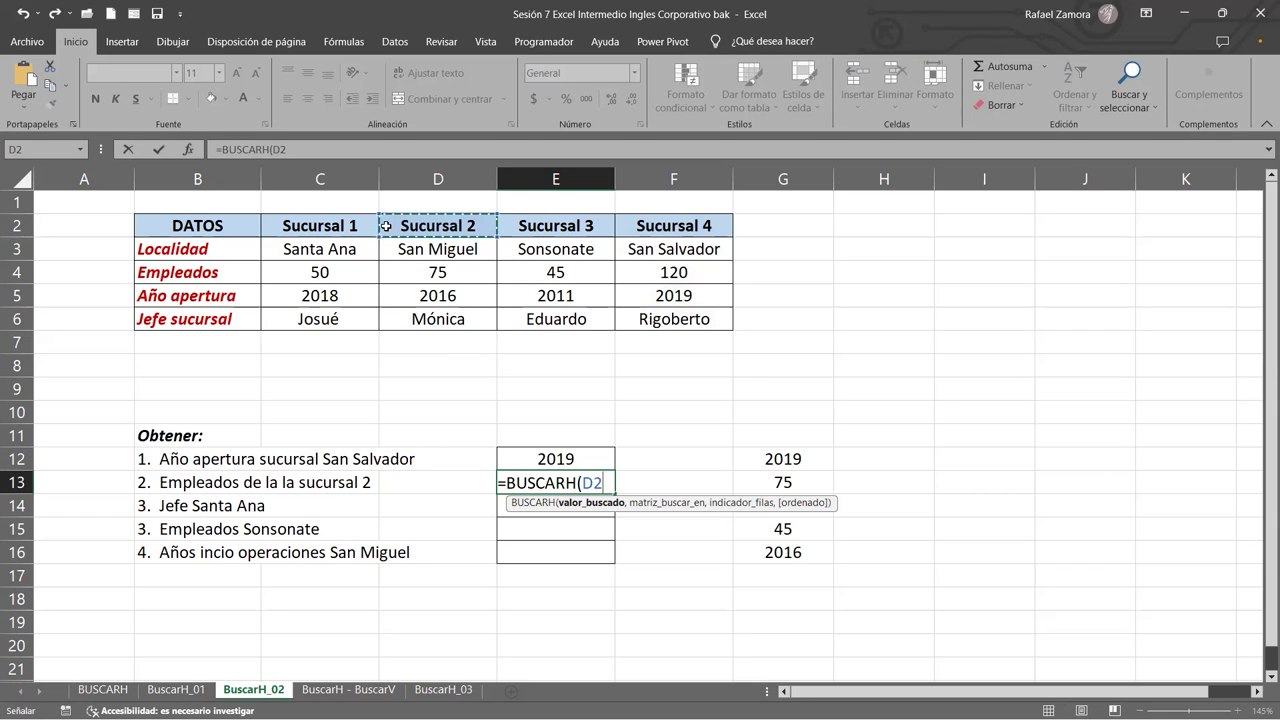
{"action": "left_click", "coordinate": [338, 220]}
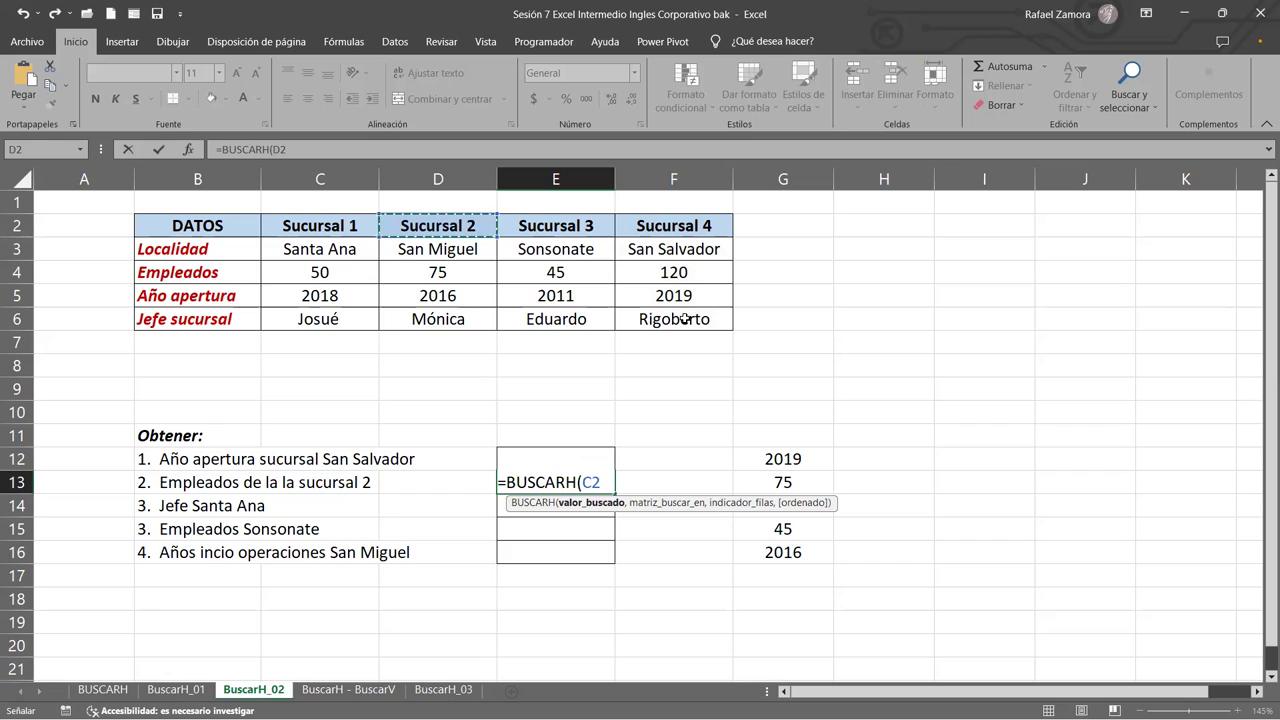
{"action": "left_click", "coordinate": [685, 318], "text": "shift"}
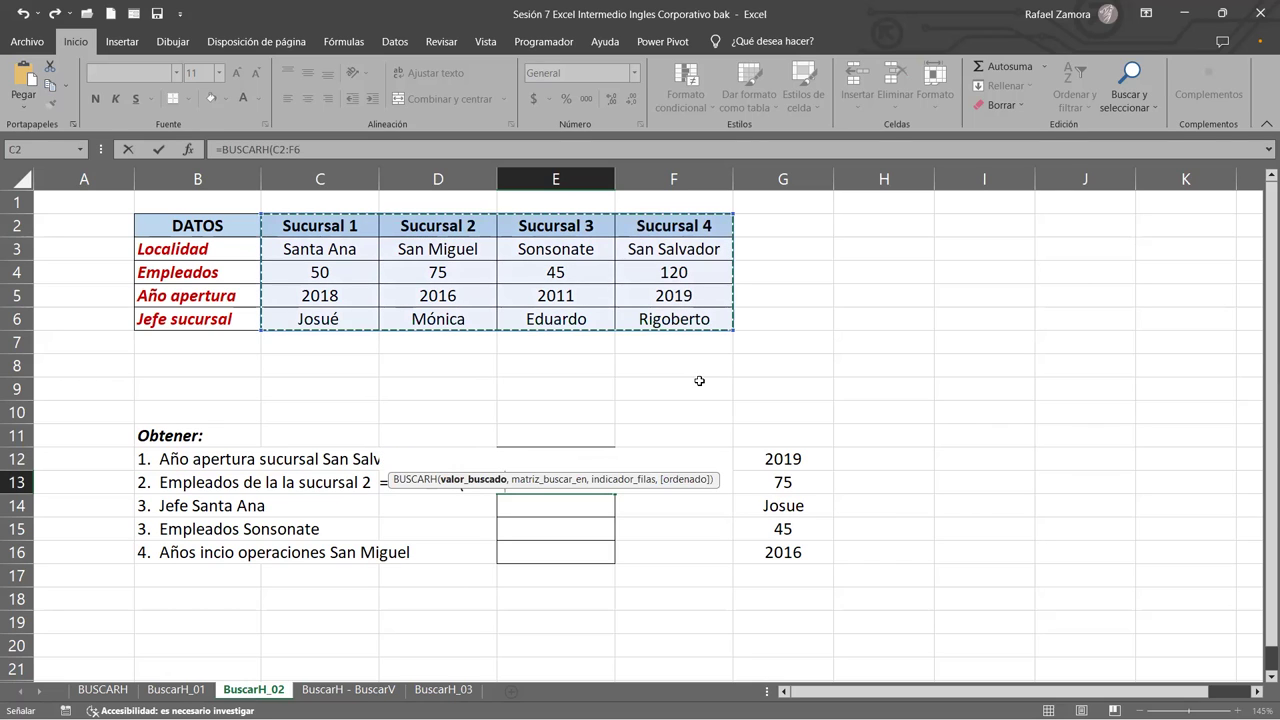
{"action": "type", "text": ","}
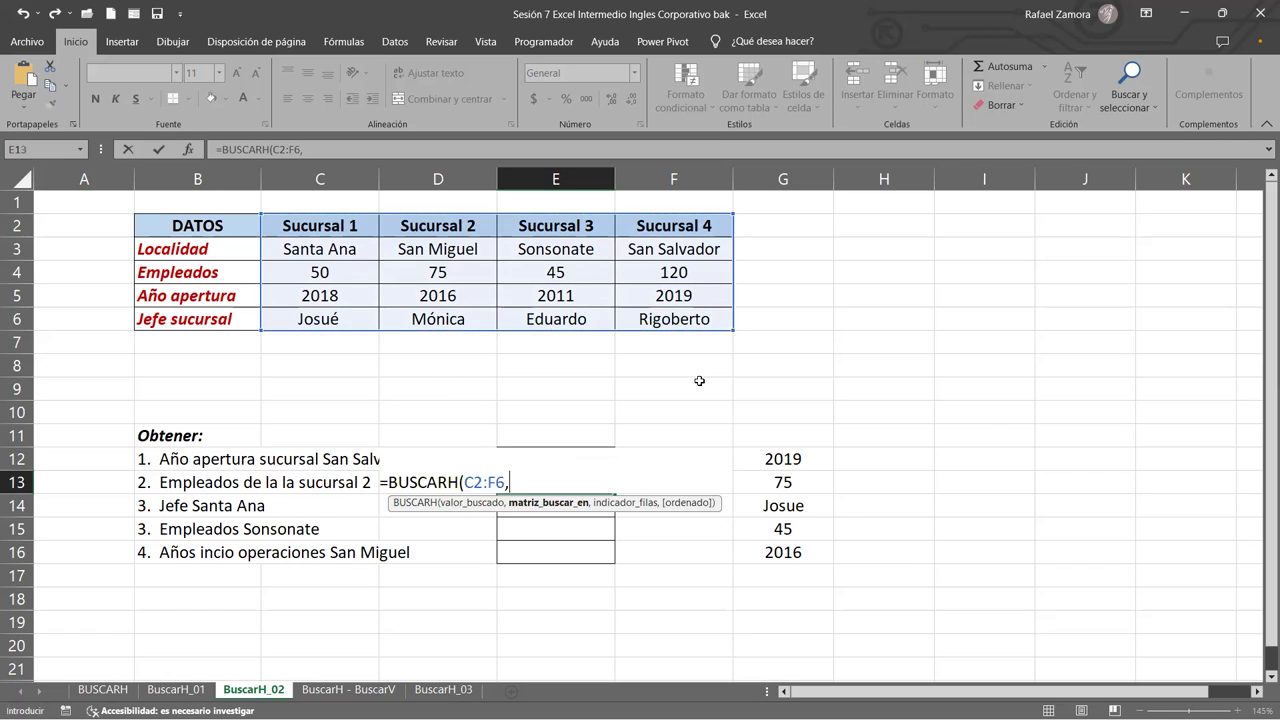
{"action": "key", "text": "BackSpace"}
{"action": "key", "text": "BackSpace"}
{"action": "key", "text": "BackSpace"}
{"action": "left_click", "coordinate": [455, 224]}
{"action": "type", "text": ","}
Complete it with table C2:F6, row 3 and FALSO, returning 75 employees.
{"action": "left_click", "coordinate": [326, 227]}
{"action": "left_click", "coordinate": [652, 318], "text": "shift"}
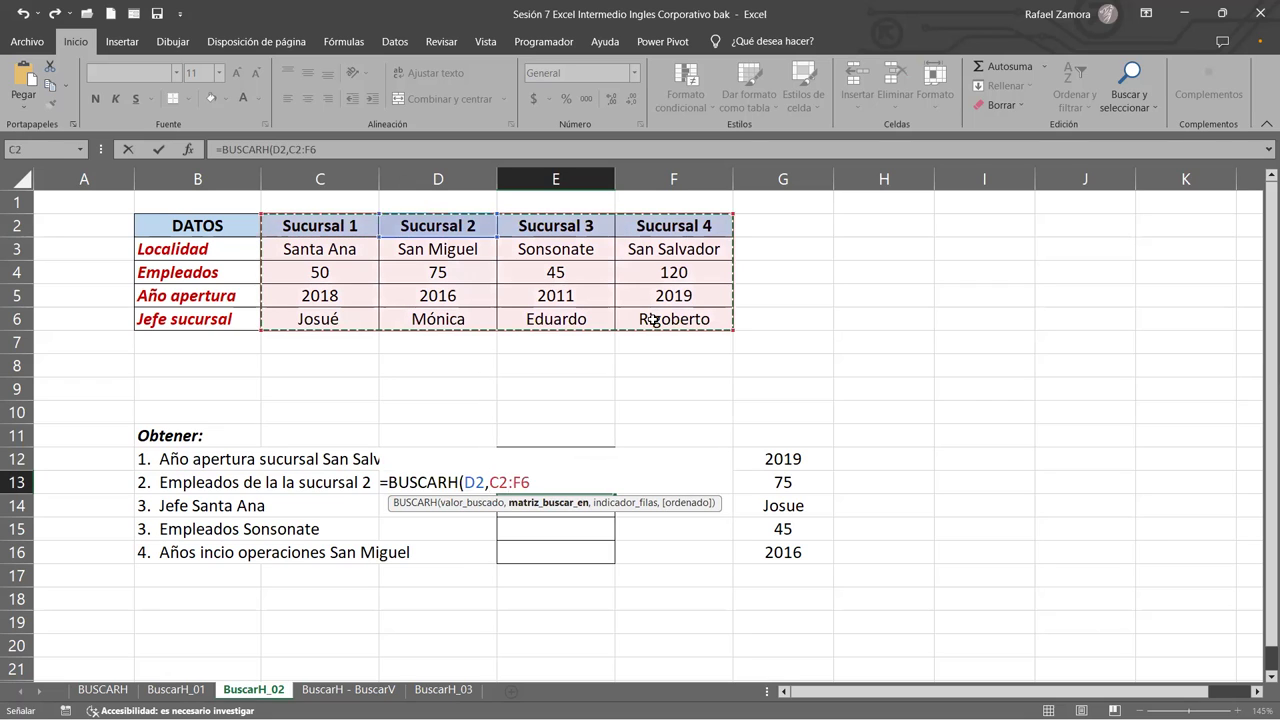
{"action": "type", "text": ","}
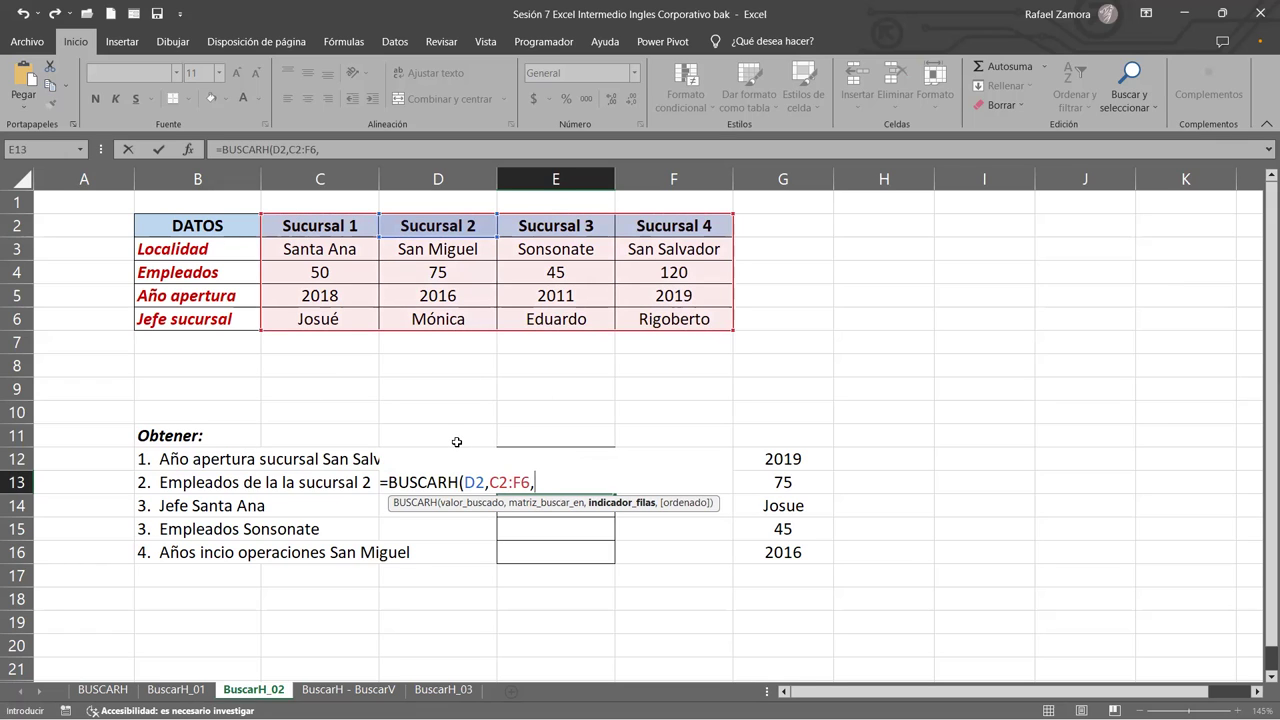
{"action": "type", "text": "3"}
{"action": "type", "text": ","}
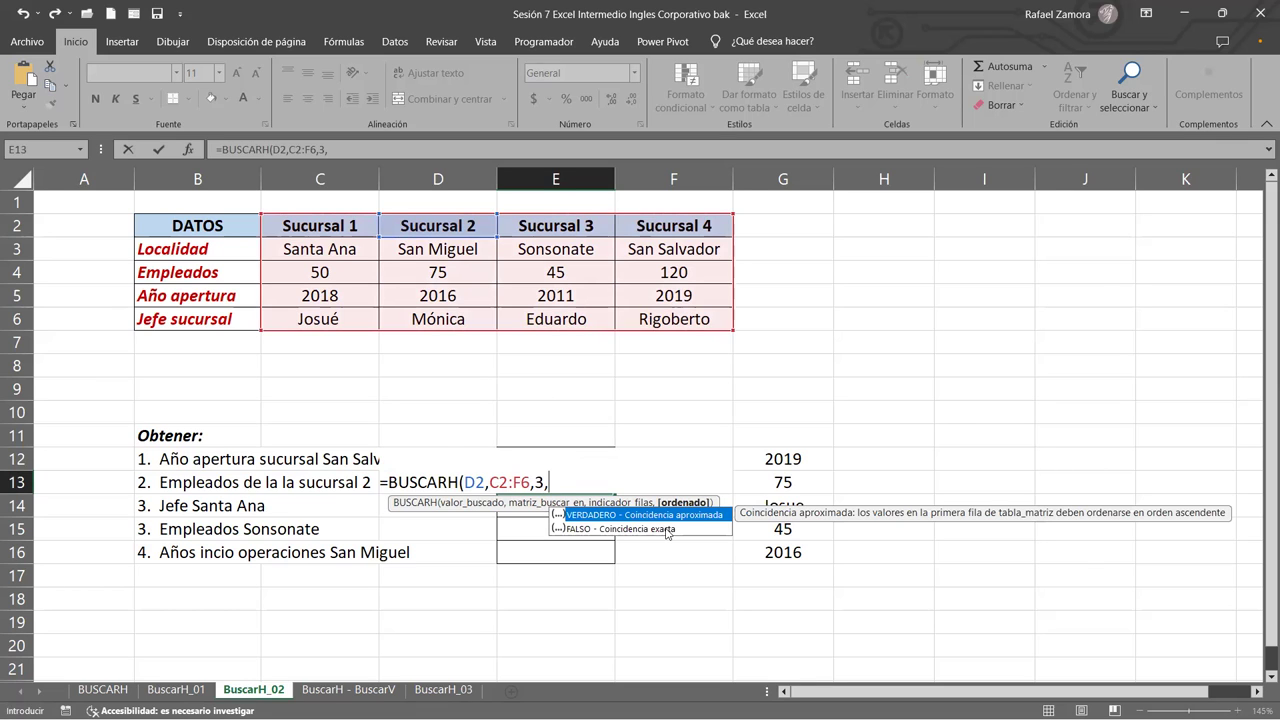
{"action": "double_click", "coordinate": [666, 525]}
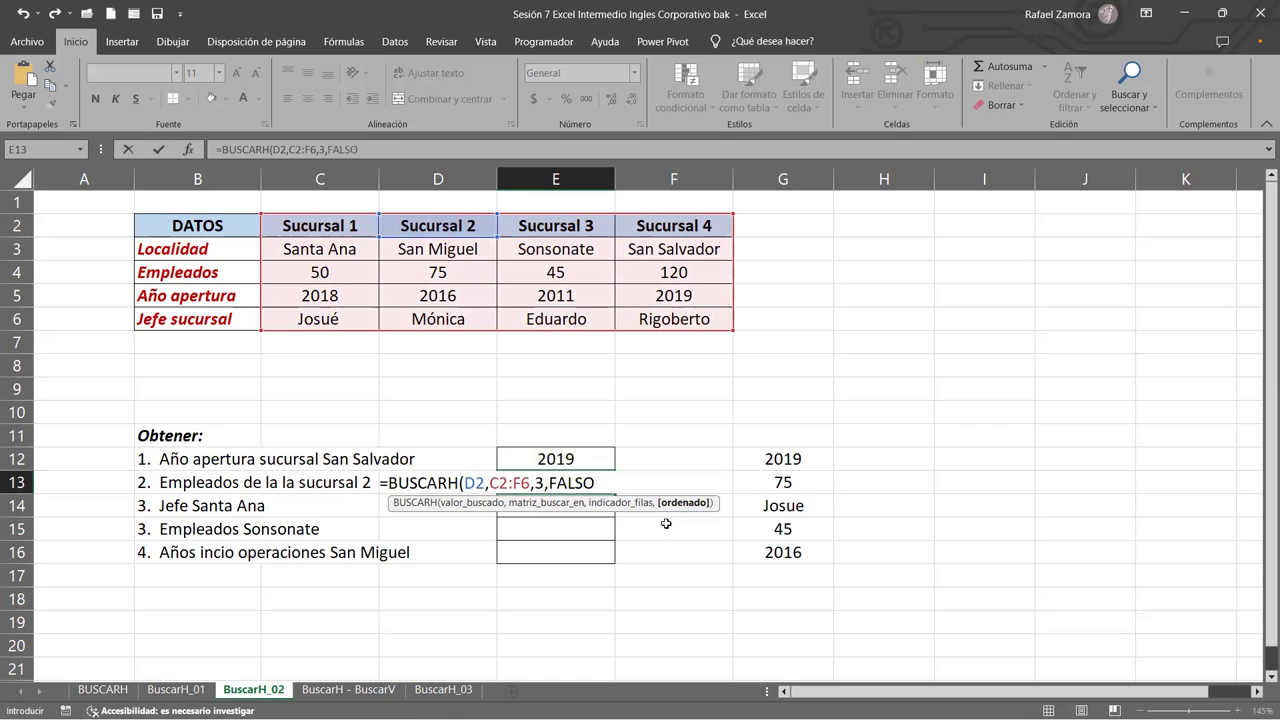
{"action": "type", "text": ")"}
{"action": "key", "text": "Return"}
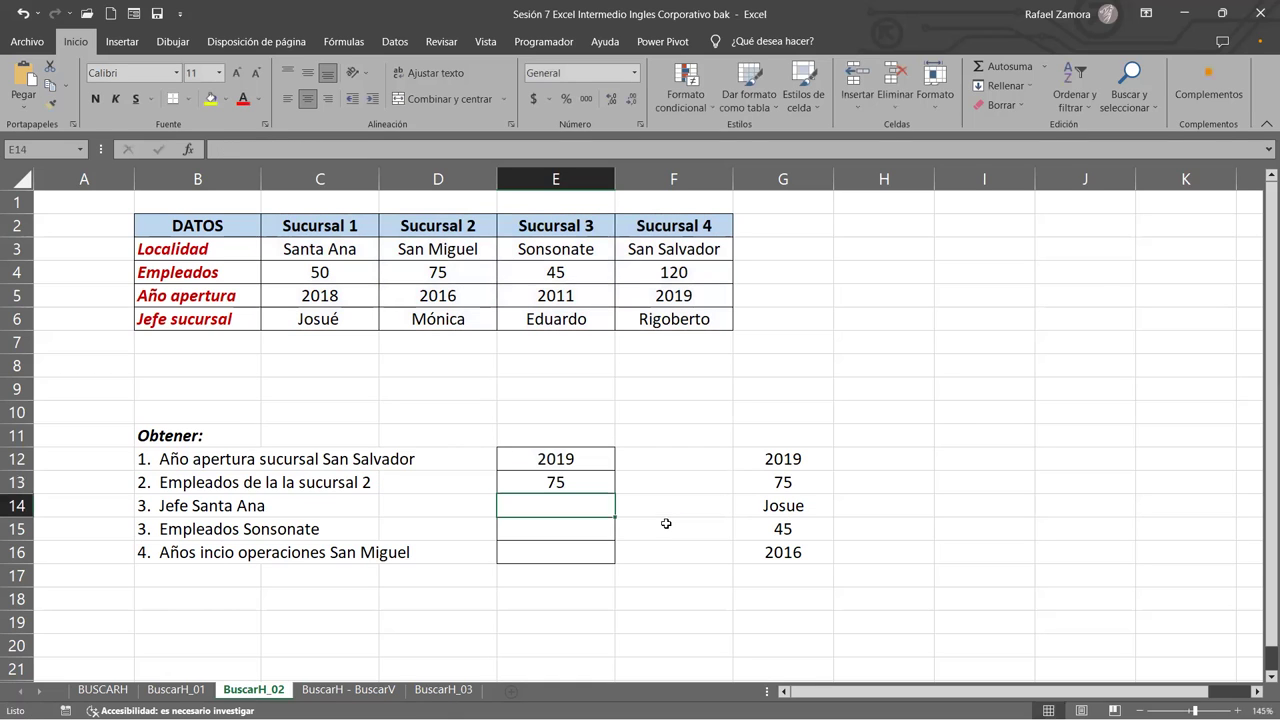
{"action": "left_click", "coordinate": [776, 482]}
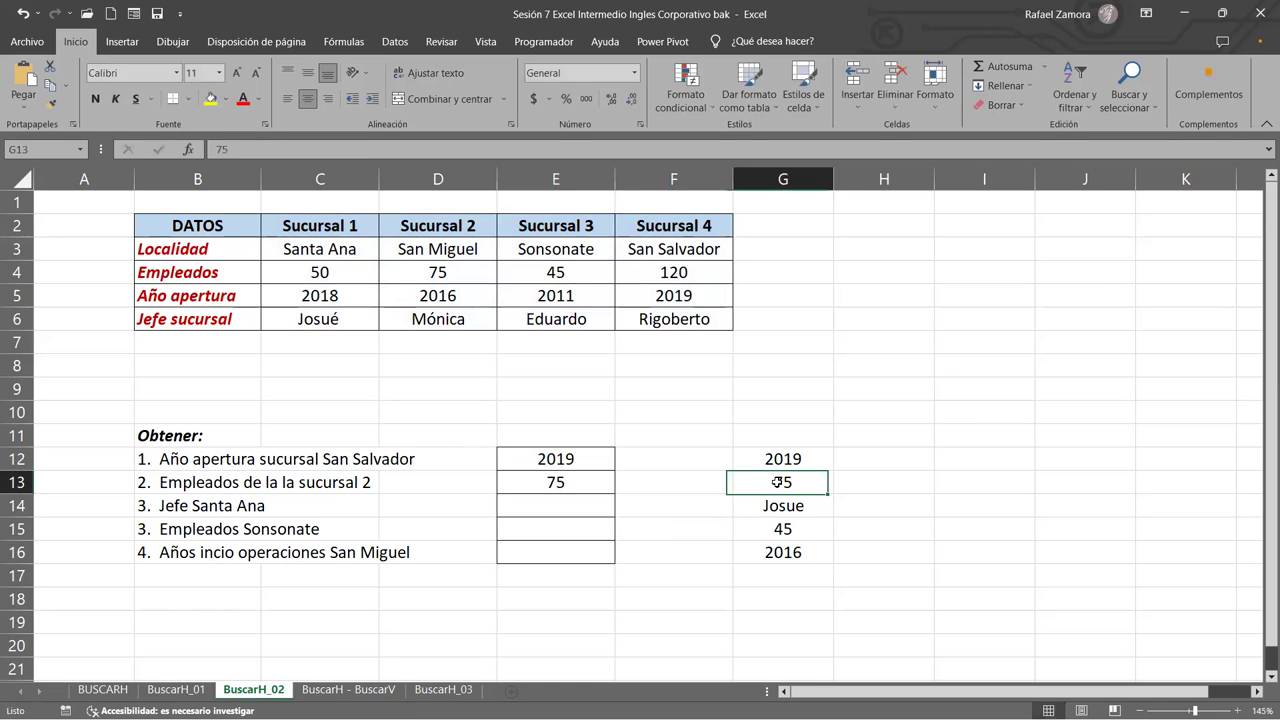
{"action": "double_click", "coordinate": [603, 459]}
{"action": "left_click", "coordinate": [589, 484]}
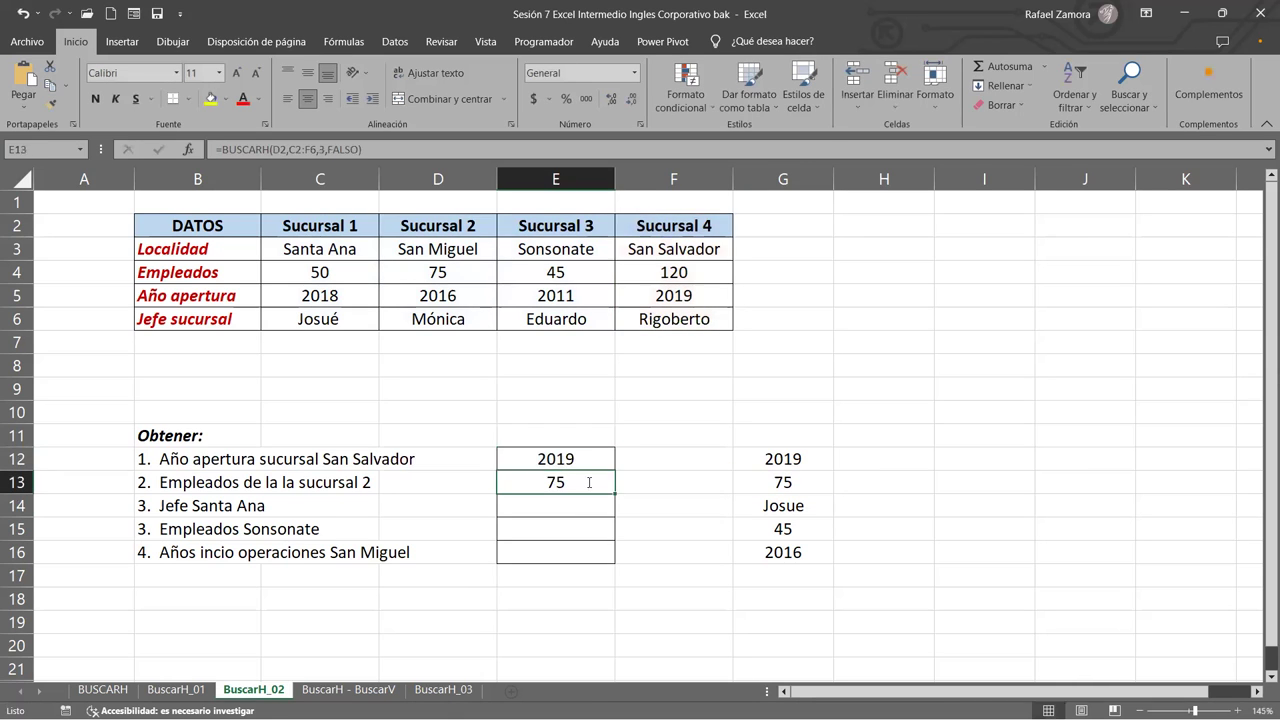
{"action": "double_click", "coordinate": [589, 484]}
{"action": "key", "text": "Return"}
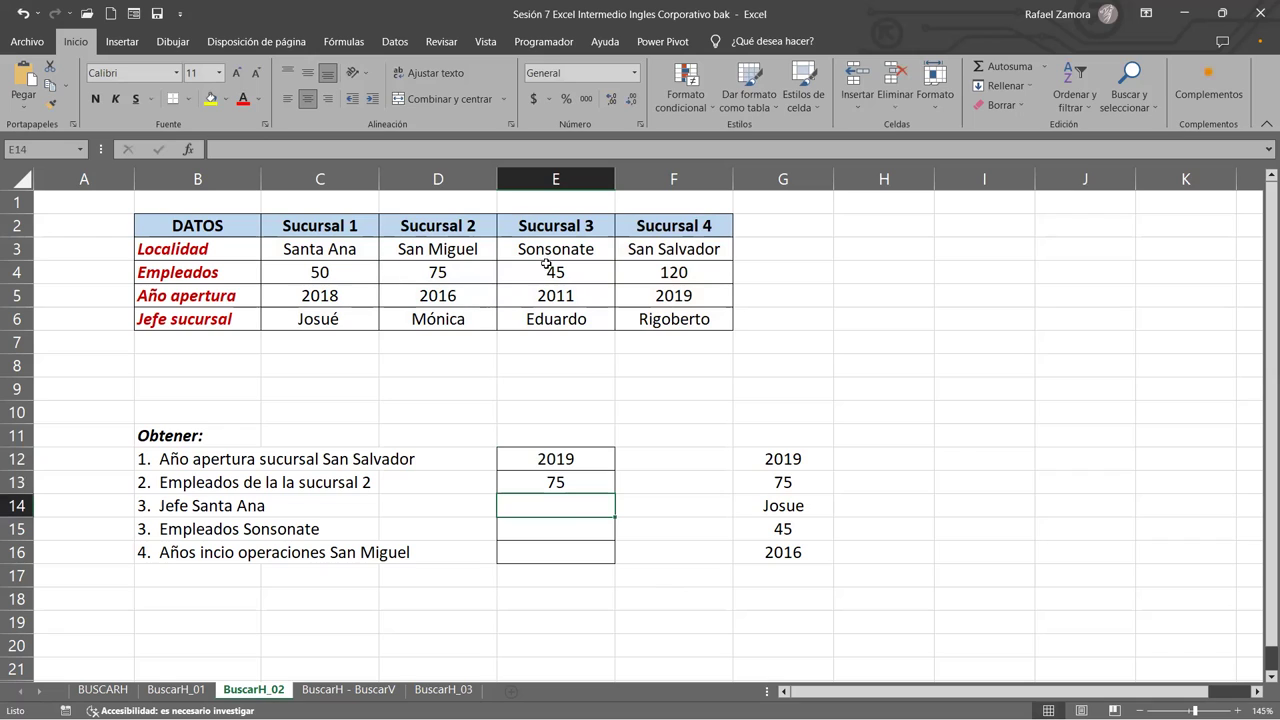
{"action": "left_click", "coordinate": [355, 247]}
Start a BUSCARH formula in E14 with Santa Ana (C3) as lookup value and table C3:C6.
{"action": "left_click", "coordinate": [571, 507]}
{"action": "type", "text": "="}
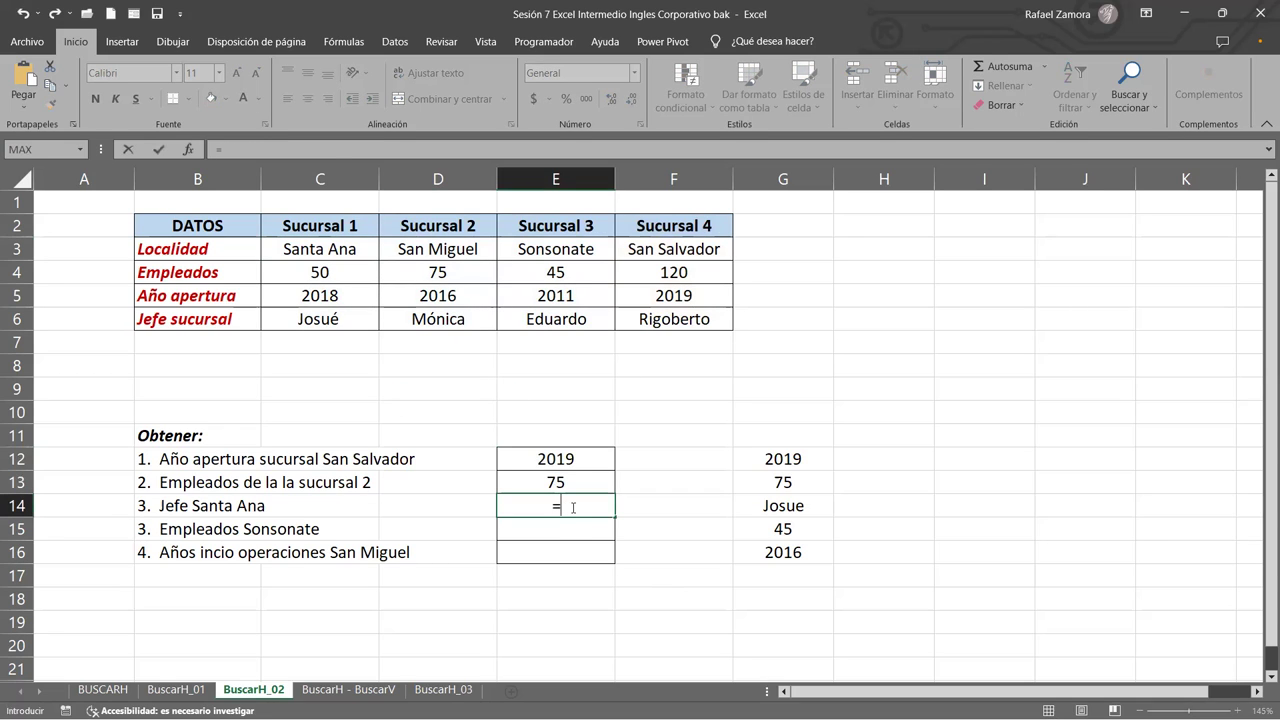
{"action": "type", "text": "busca"}
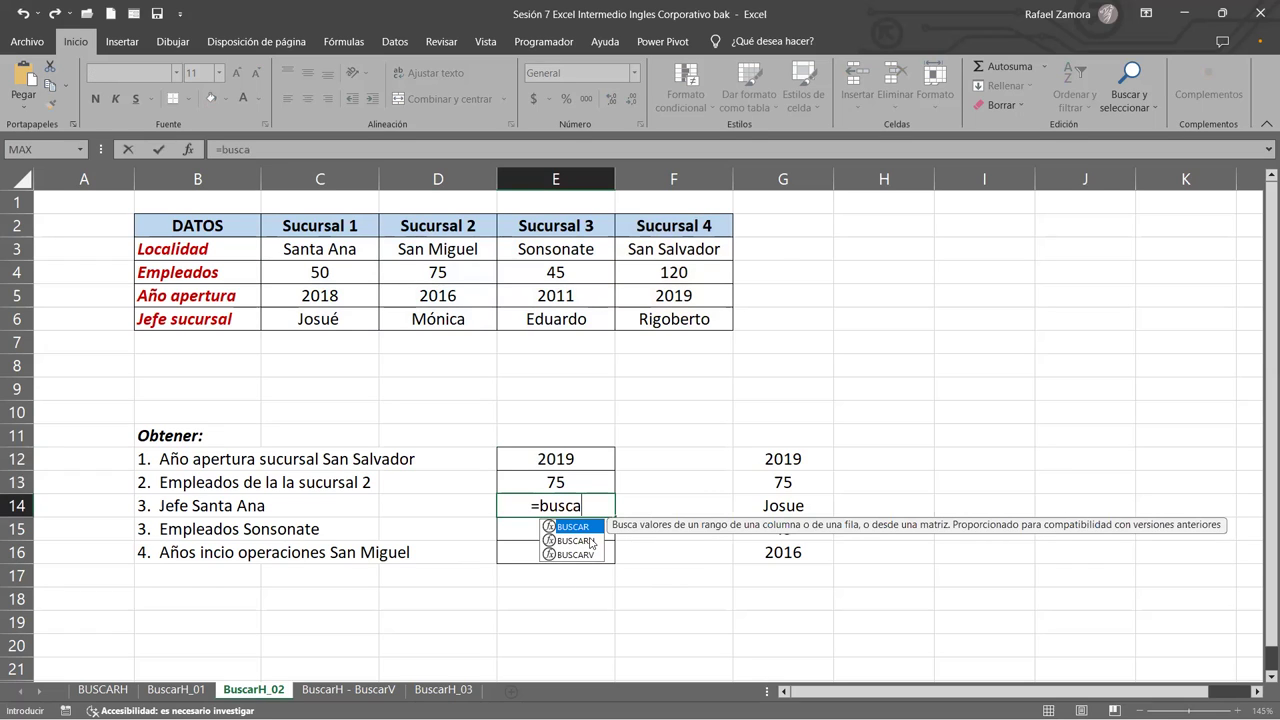
{"action": "double_click", "coordinate": [589, 541]}
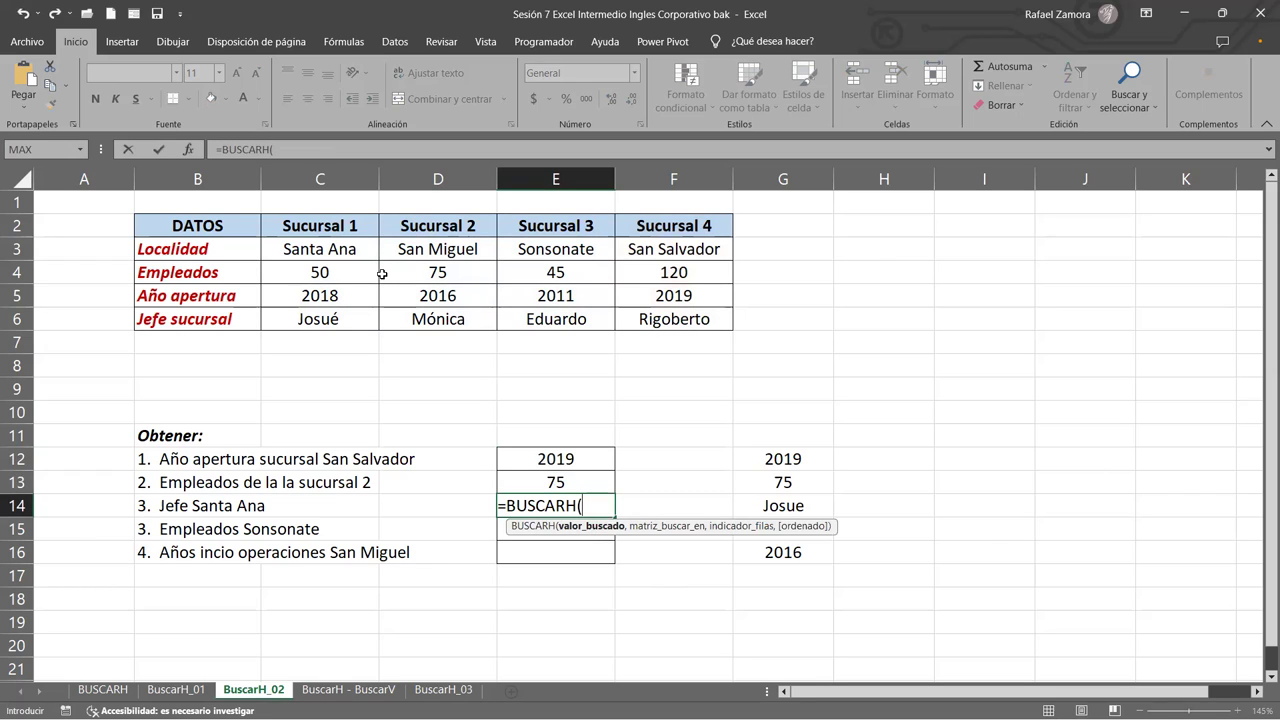
{"action": "left_click", "coordinate": [342, 248]}
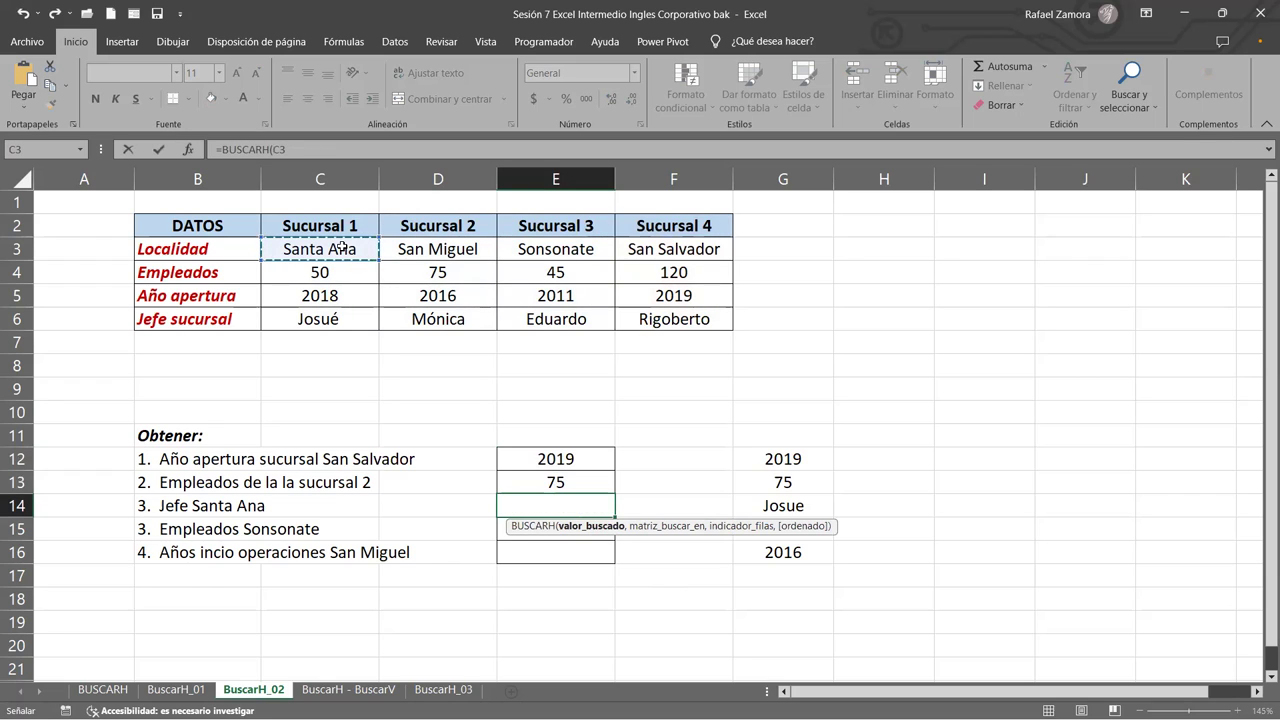
{"action": "type", "text": ","}
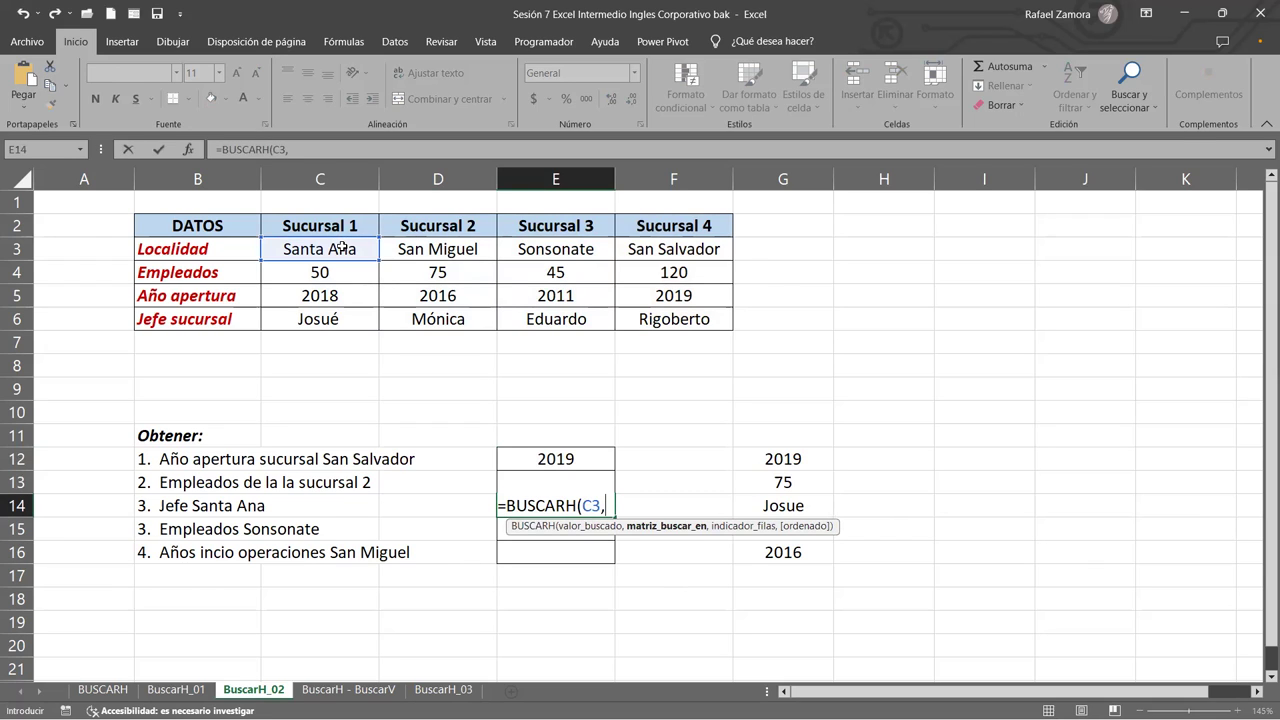
{"action": "left_click", "coordinate": [347, 228]}
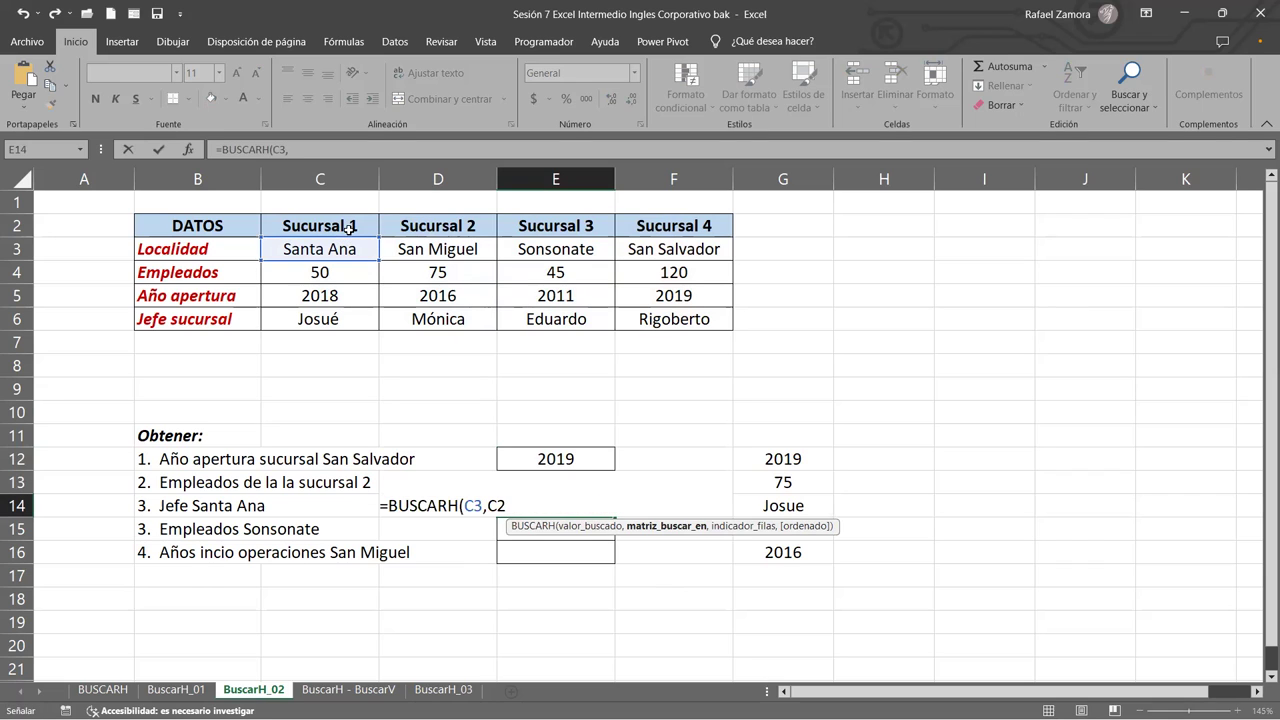
{"action": "left_click", "coordinate": [333, 319], "text": "shift"}
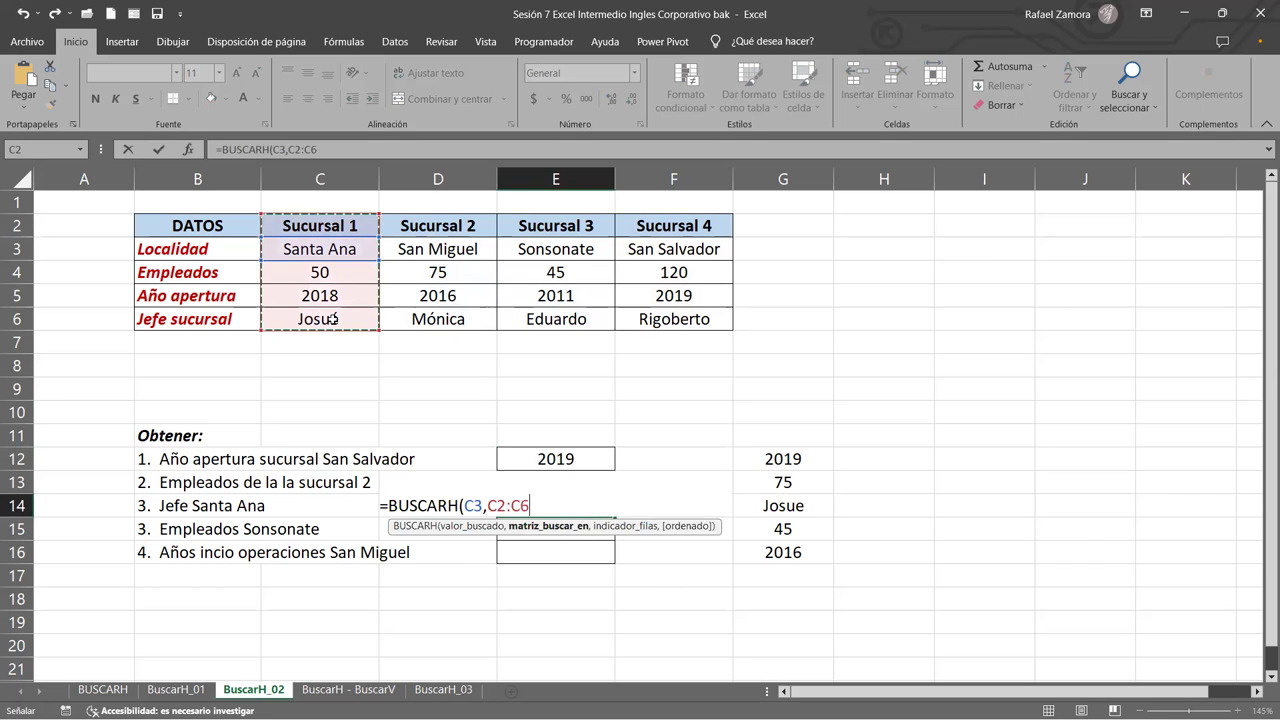
{"action": "left_click", "coordinate": [352, 228]}
{"action": "left_click", "coordinate": [730, 320], "text": "shift"}
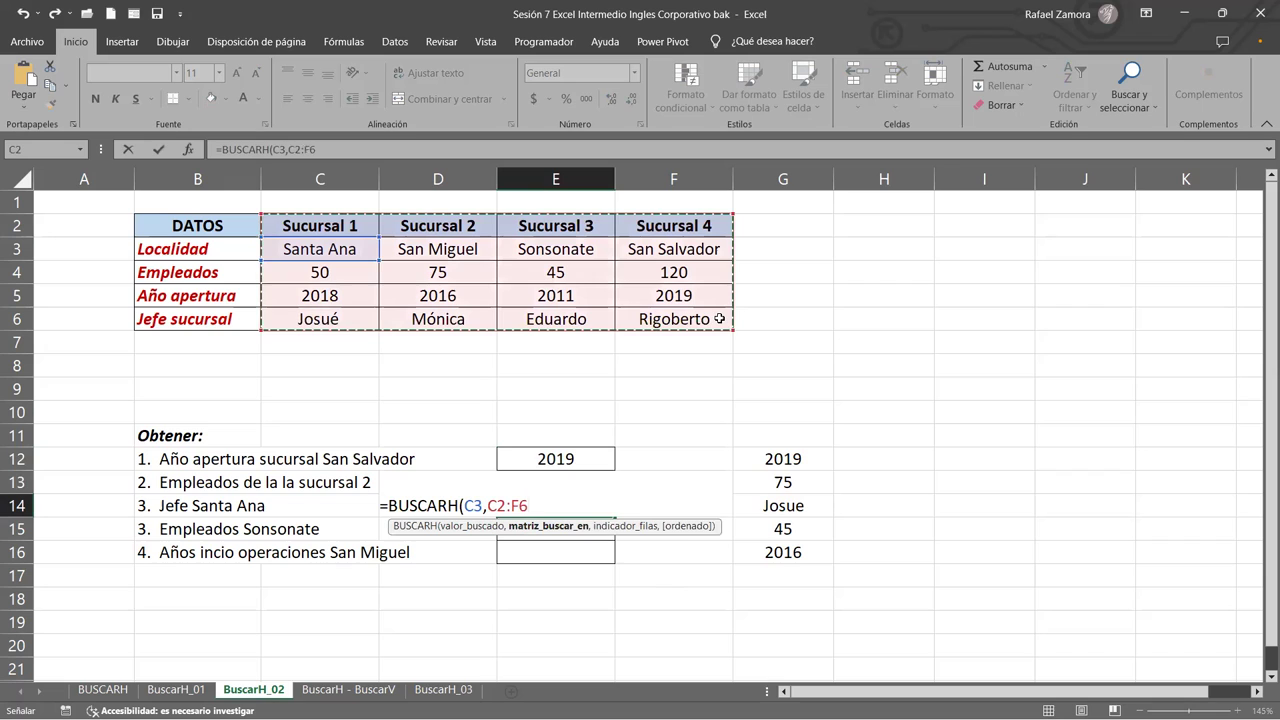
{"action": "left_click_drag", "start_coordinate": [350, 251], "coordinate": [335, 314]}
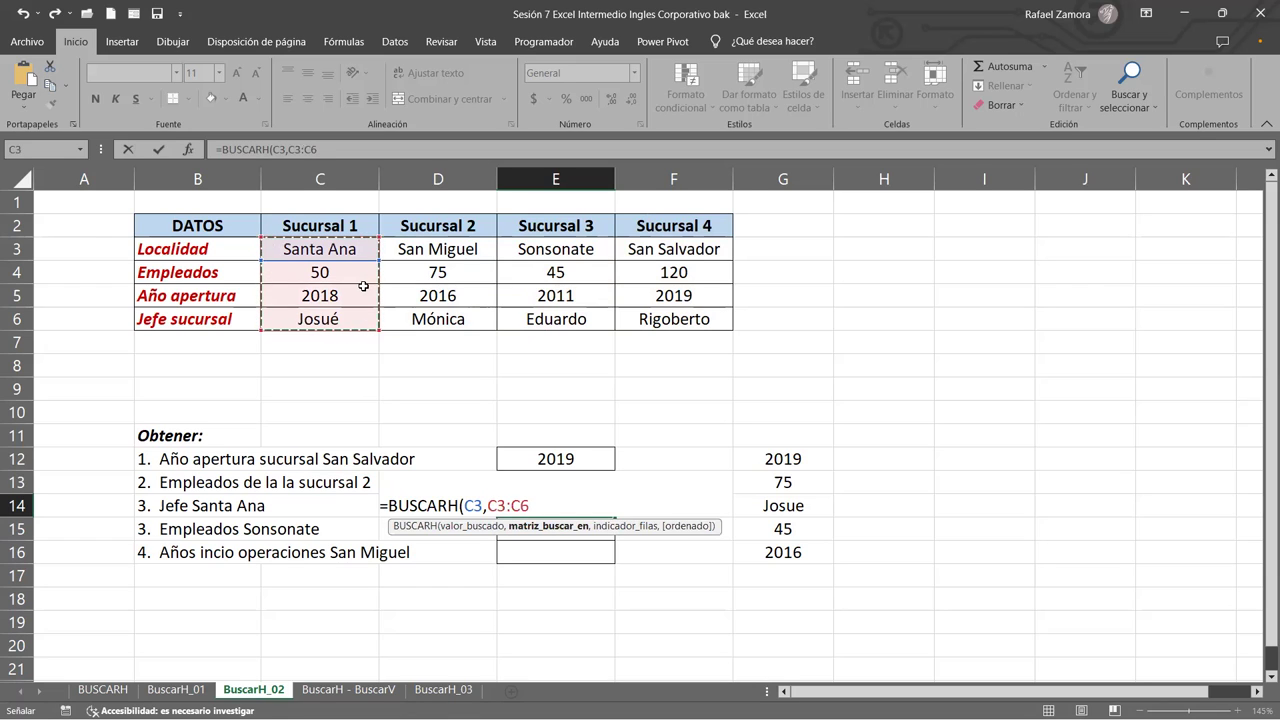
Finish it with row 4 and FALSO exact match, returning the manager Josué.
{"action": "type", "text": ",4"}
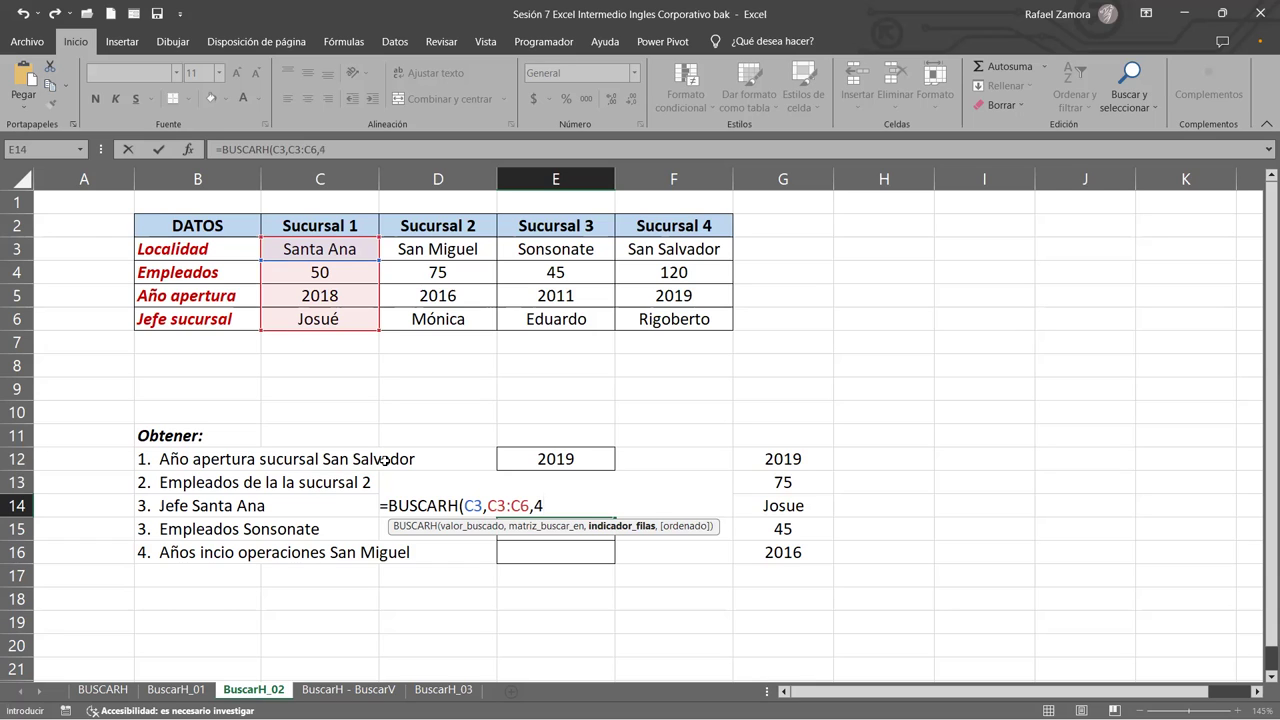
{"action": "type", "text": ","}
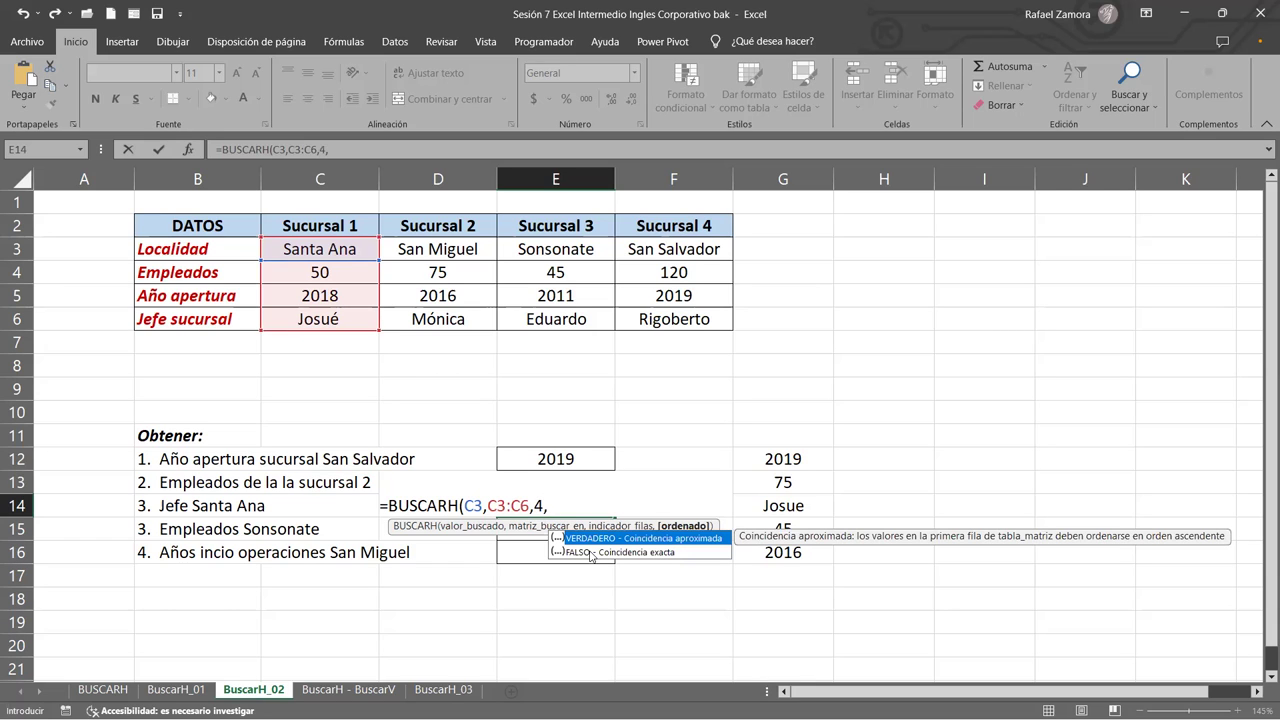
{"action": "left_click", "coordinate": [591, 552]}
{"action": "double_click", "coordinate": [591, 550]}
{"action": "type", "text": ")"}
{"action": "key", "text": "Return"}
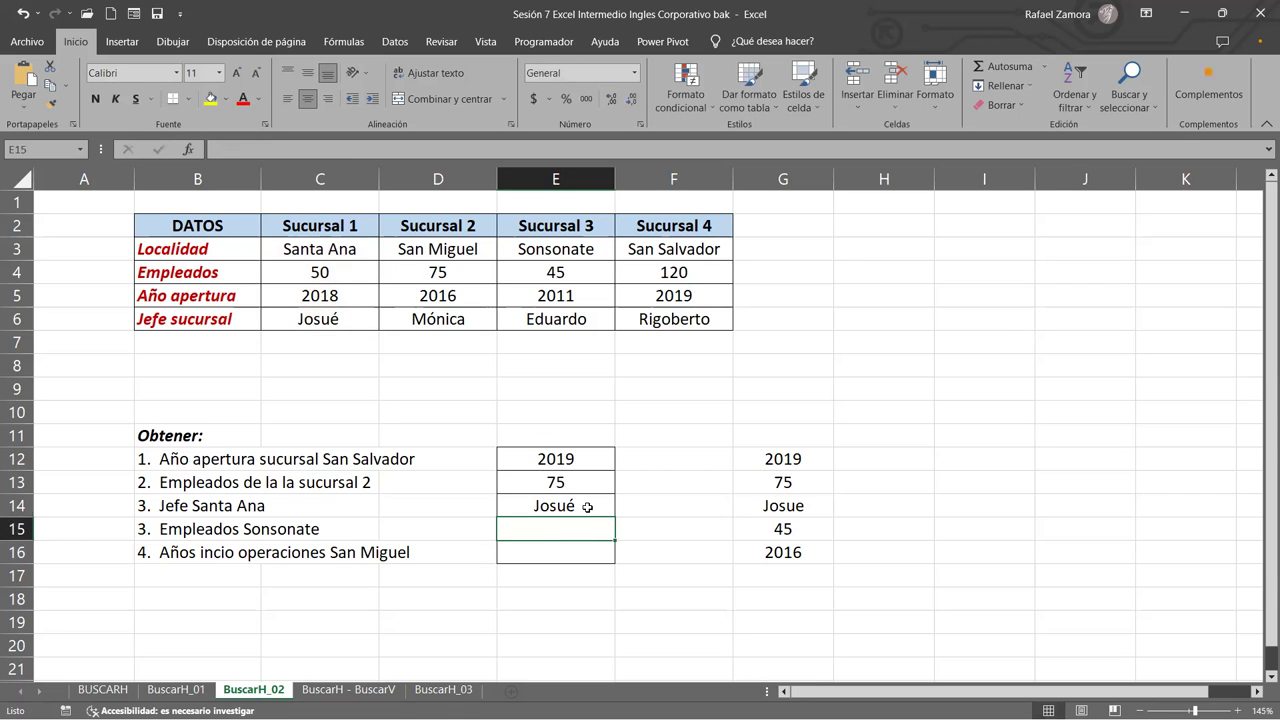
Enter =BUSCARH(E3,C3:F6,2,0) in E15 to return Sonsonate's 45 employees.
{"action": "type", "text": "="}
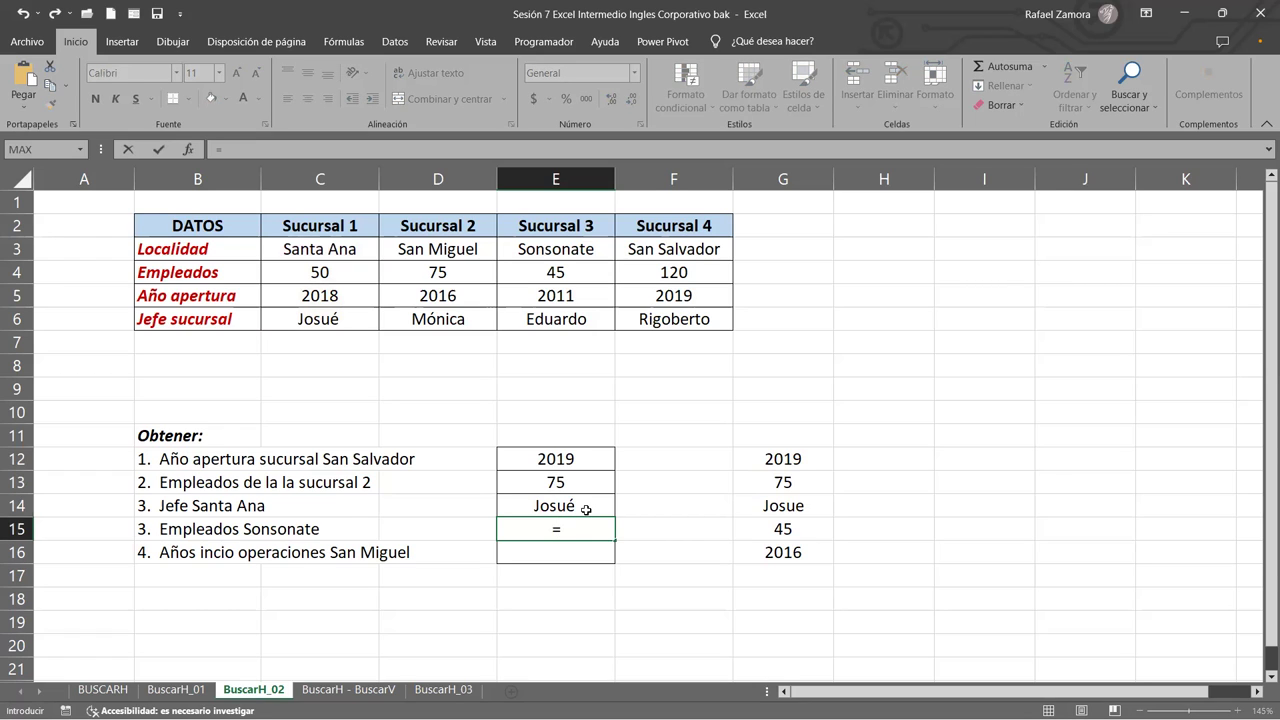
{"action": "type", "text": "buscar"}
{"action": "double_click", "coordinate": [581, 565]}
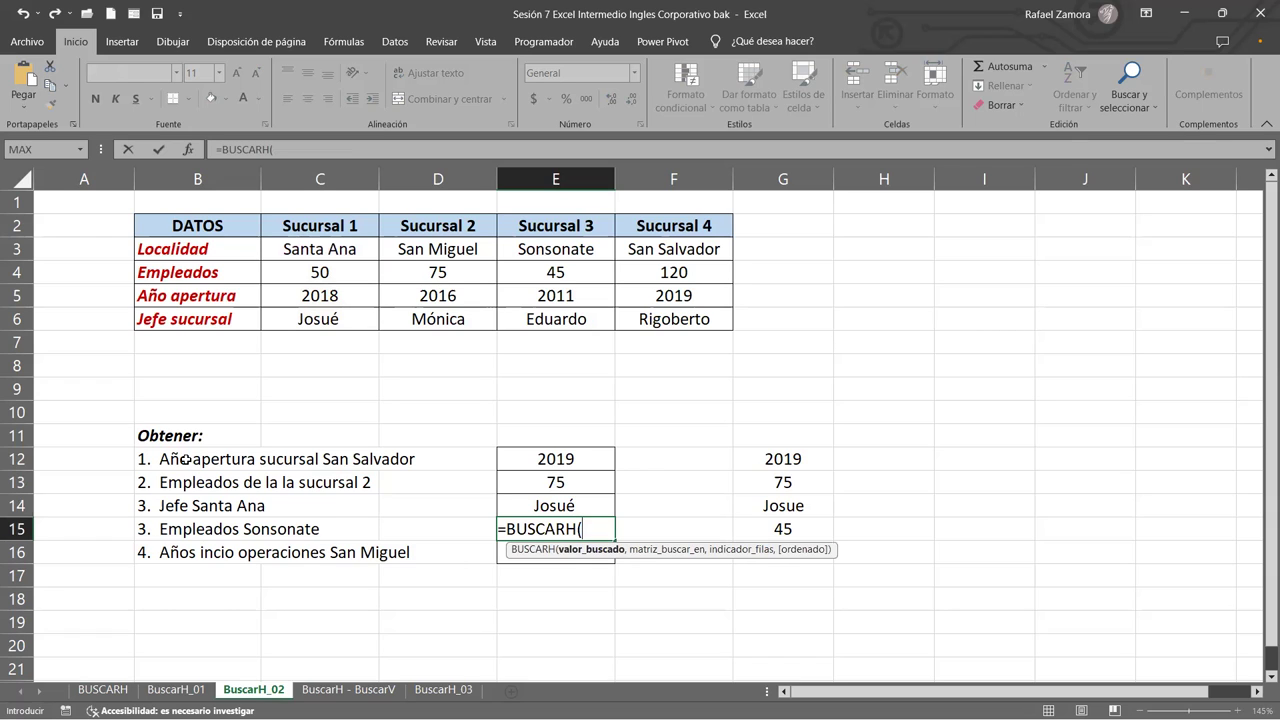
{"action": "left_click", "coordinate": [560, 250]}
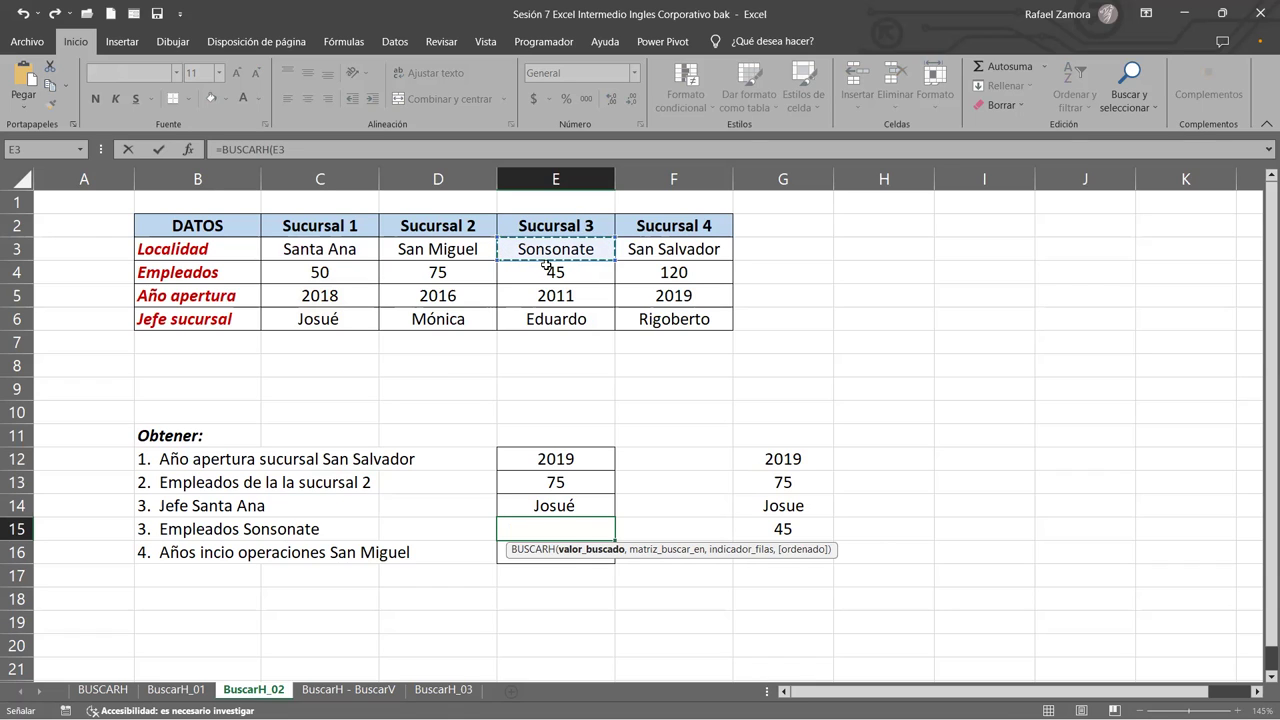
{"action": "type", "text": ","}
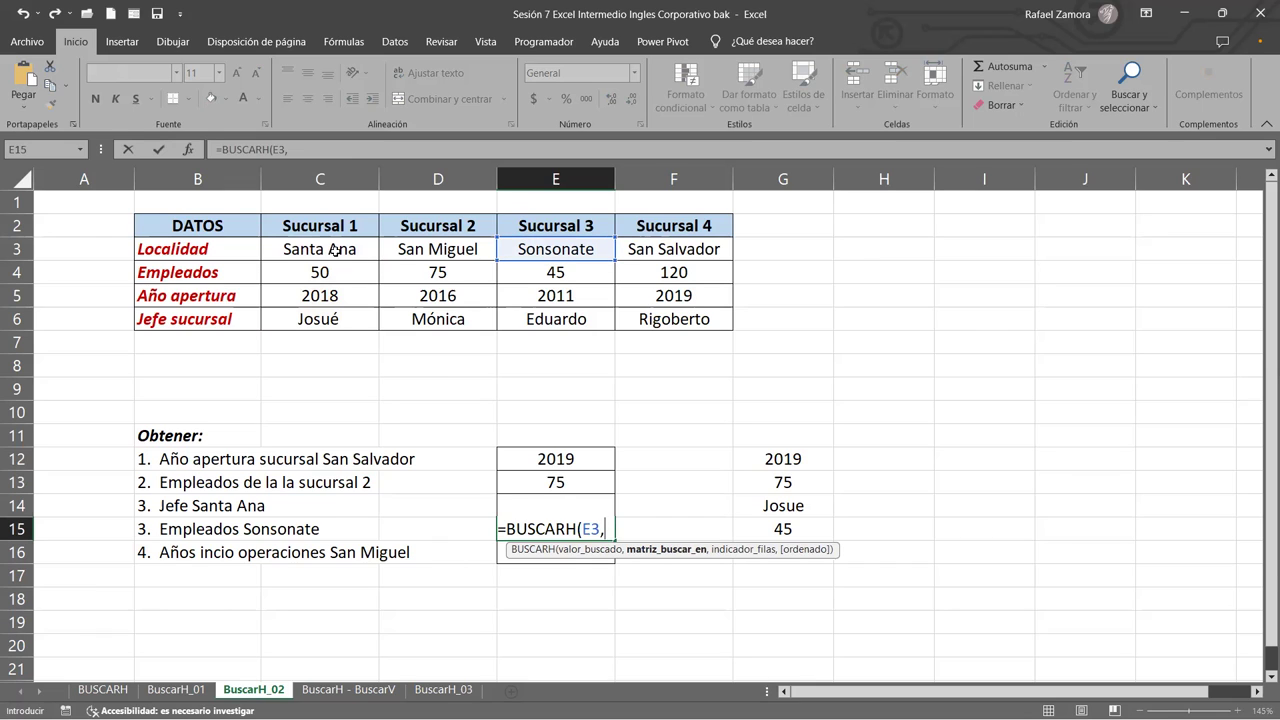
{"action": "left_click_drag", "start_coordinate": [335, 250], "coordinate": [450, 288]}
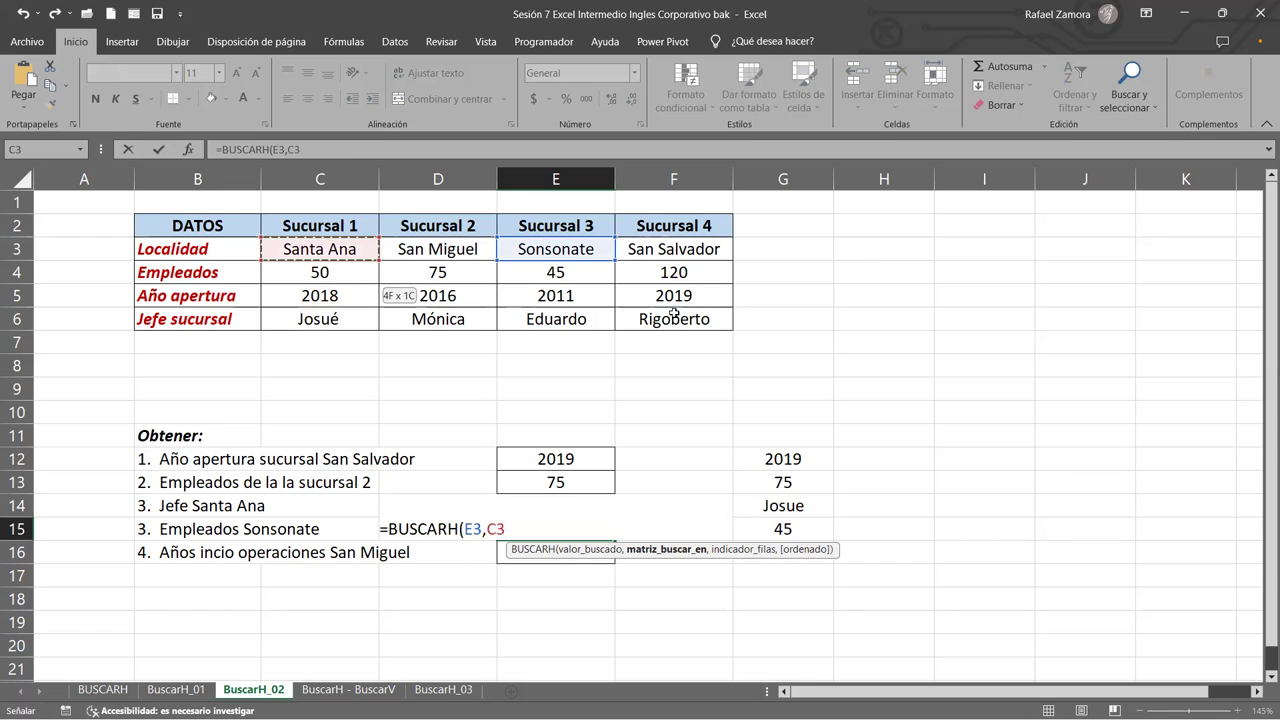
{"action": "left_click_drag", "start_coordinate": [673, 314], "coordinate": [674, 316]}
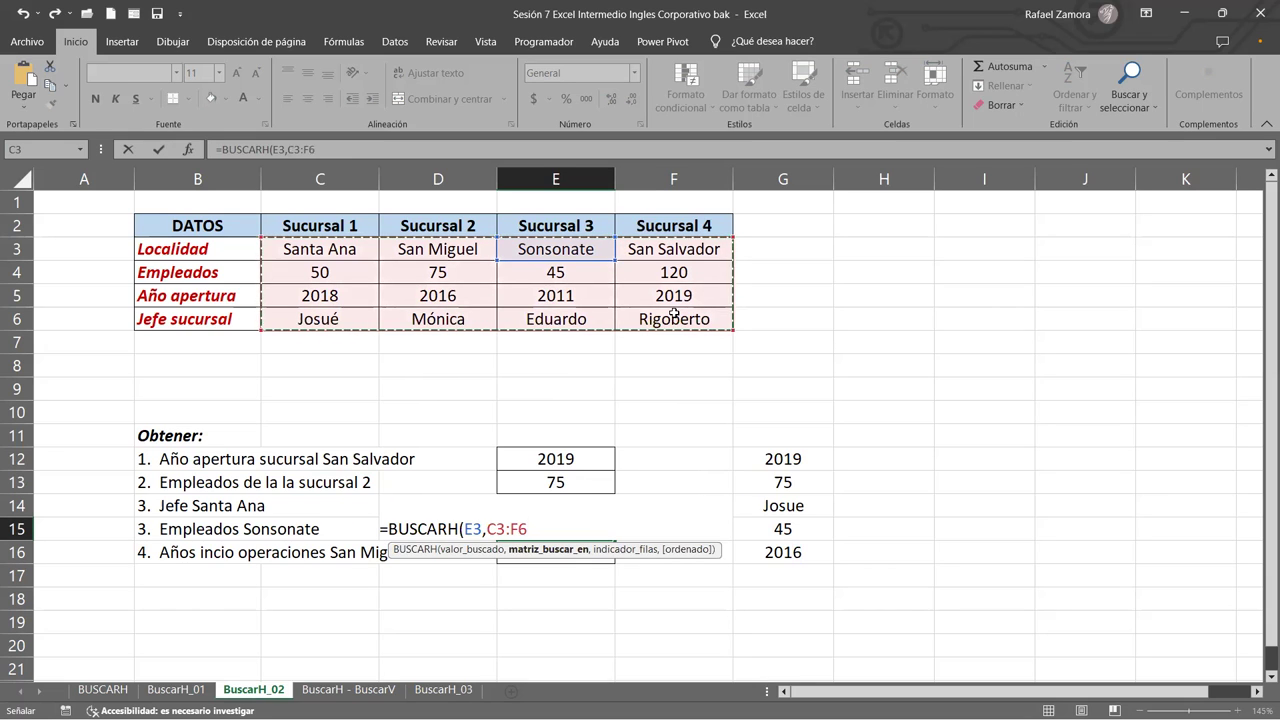
{"action": "type", "text": ","}
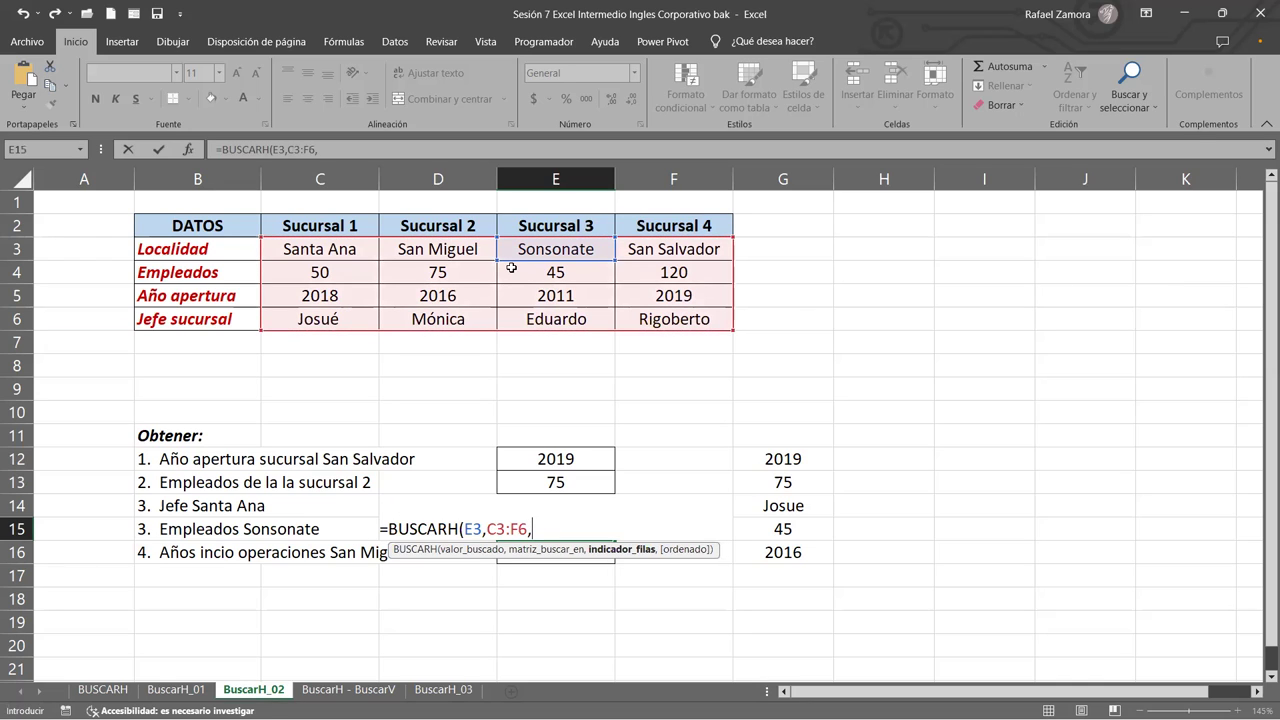
{"action": "type", "text": "2"}
{"action": "type", "text": ","}
{"action": "type", "text": ",0"}
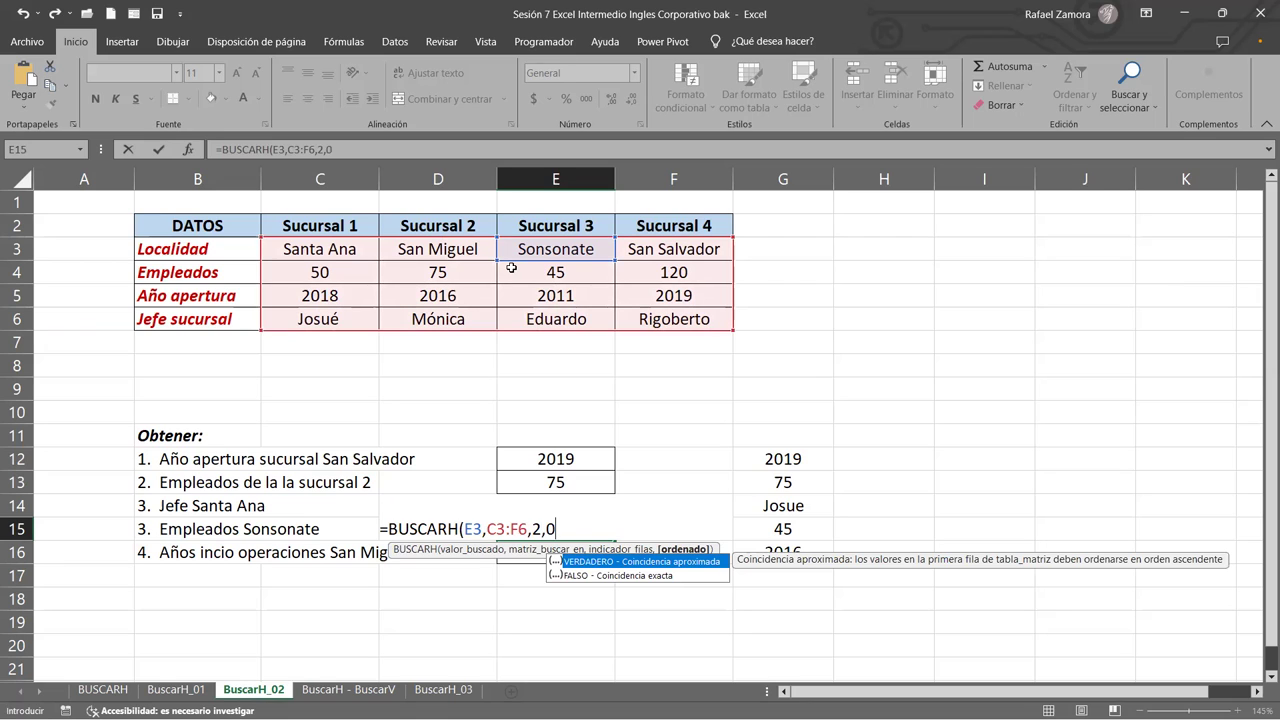
{"action": "key", "text": "Return"}
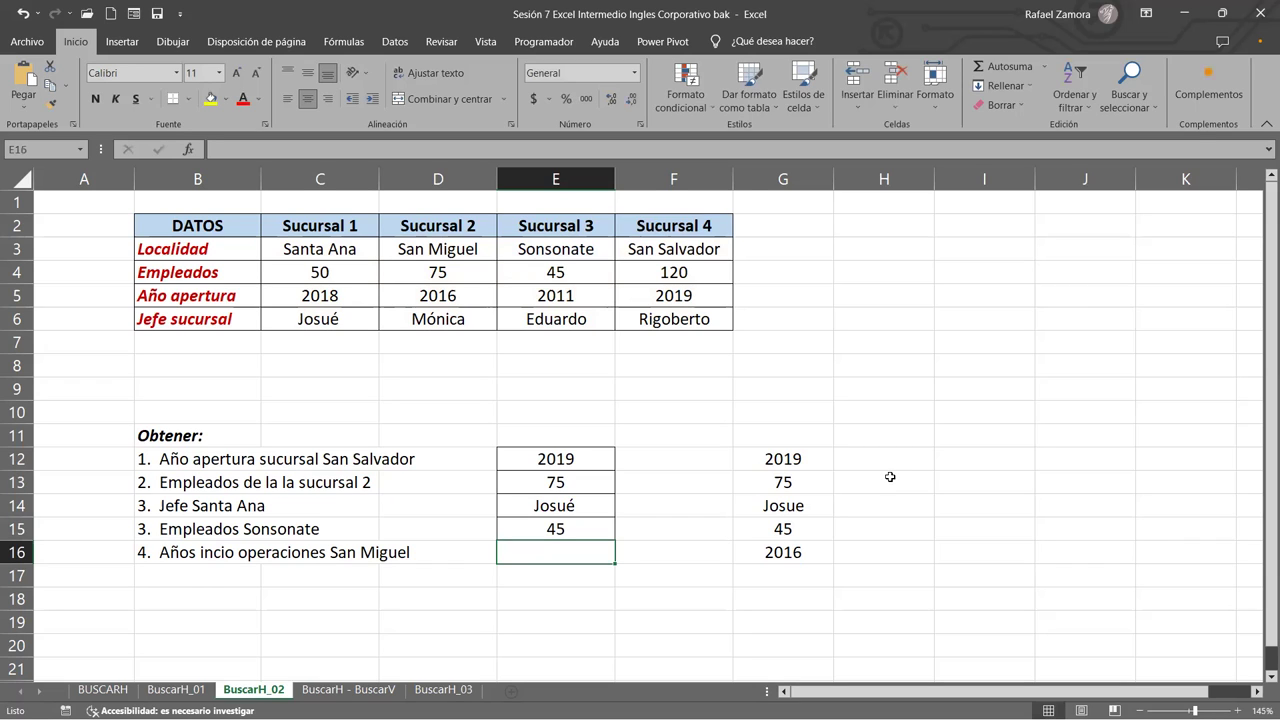
Enter =BUSCARH(D2,B2:F6,4,0) in E16 to return San Miguel's opening year, 2016.
{"action": "type", "text": "="}
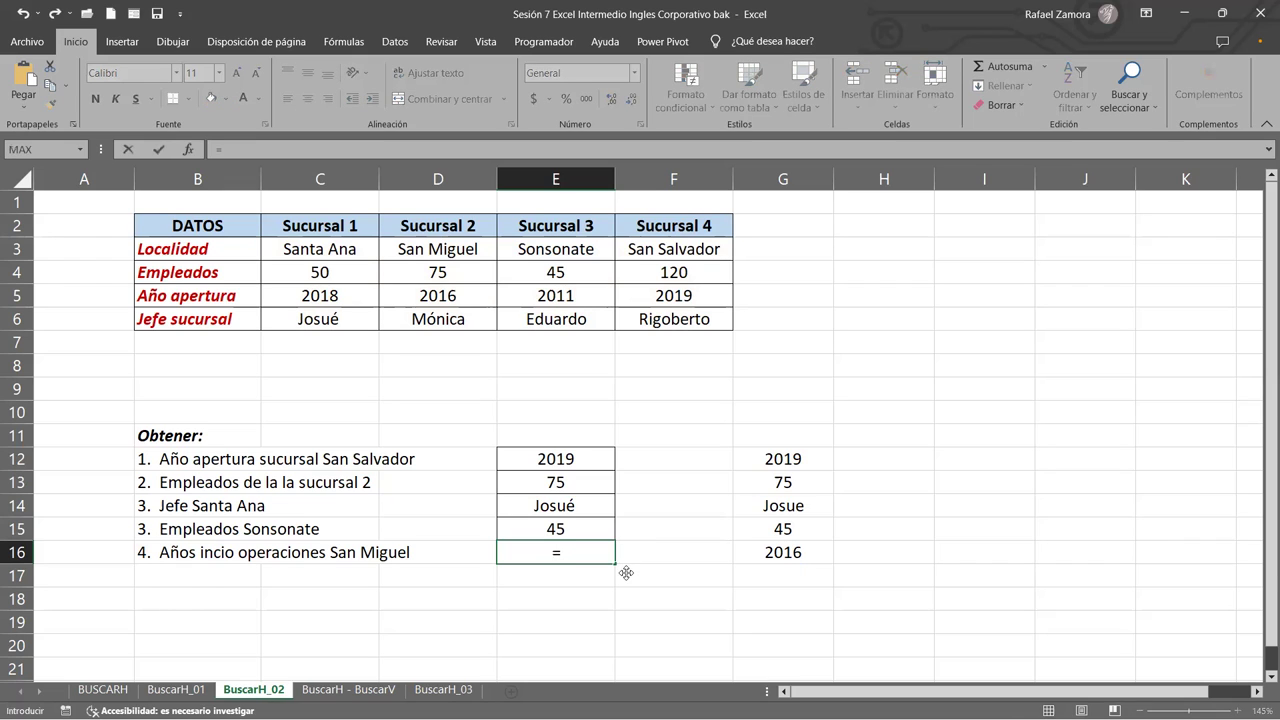
{"action": "type", "text": "busca"}
{"action": "double_click", "coordinate": [576, 587]}
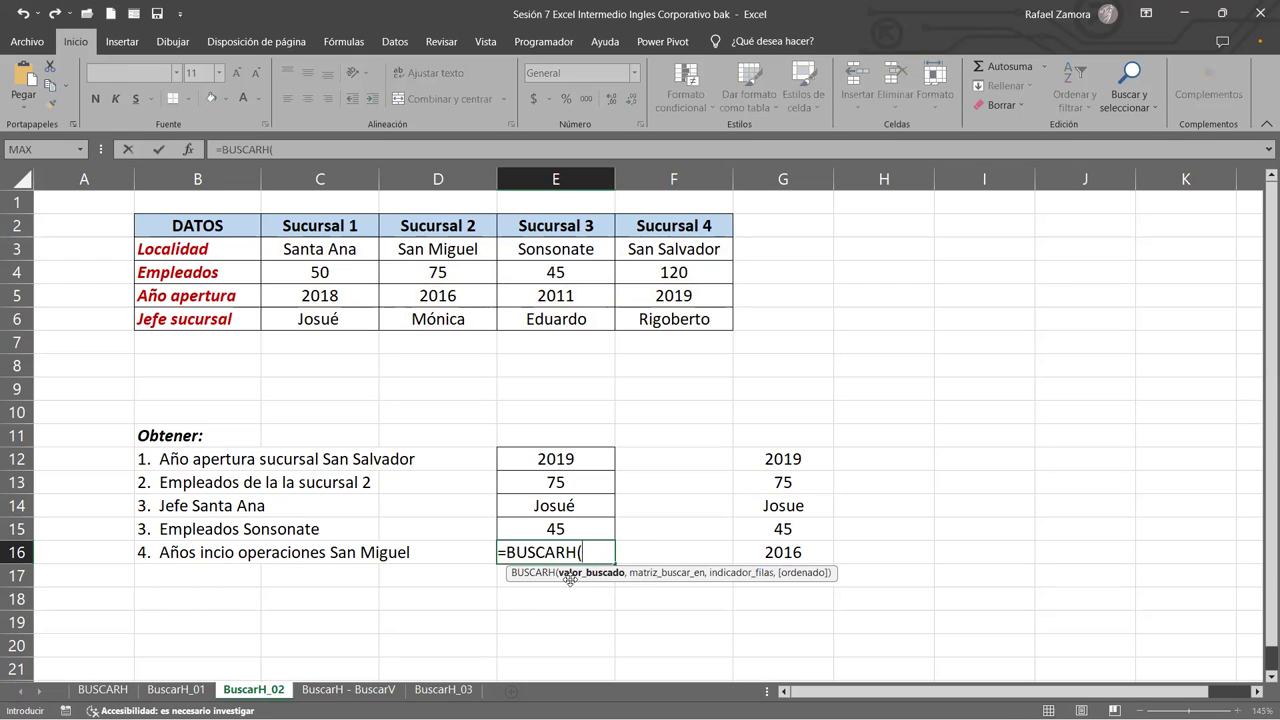
{"action": "left_click", "coordinate": [466, 224]}
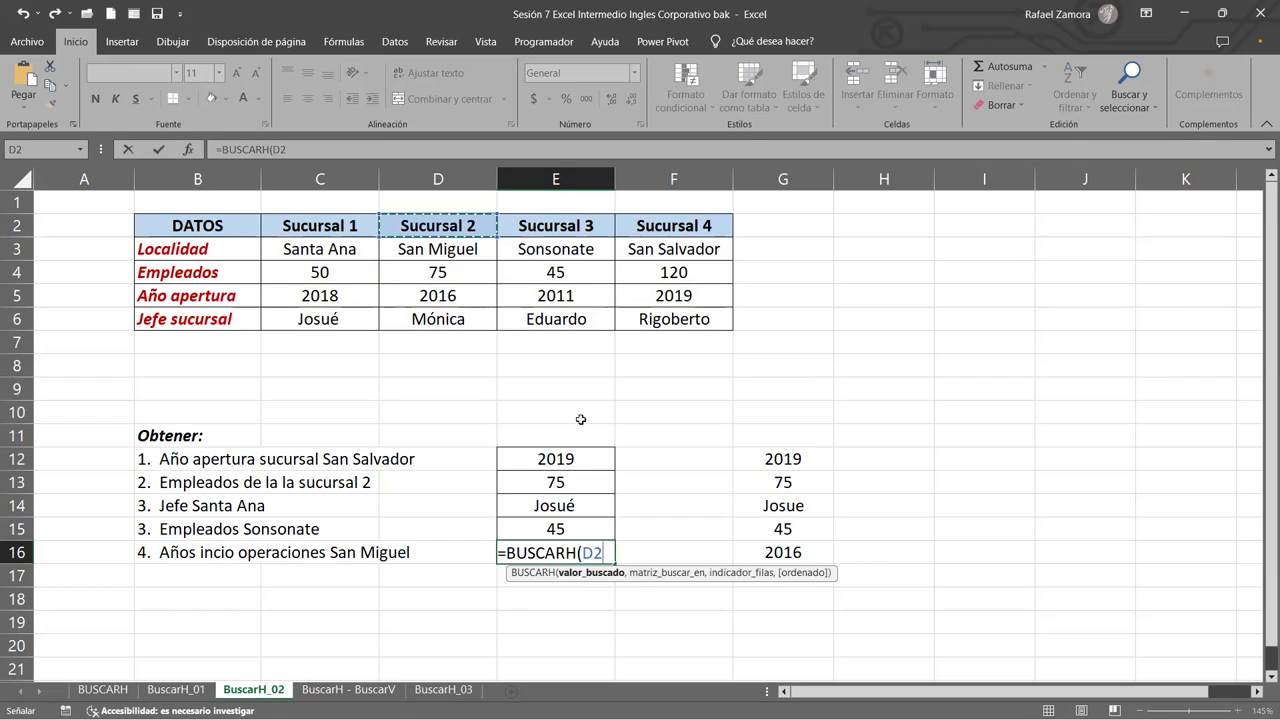
{"action": "type", "text": ","}
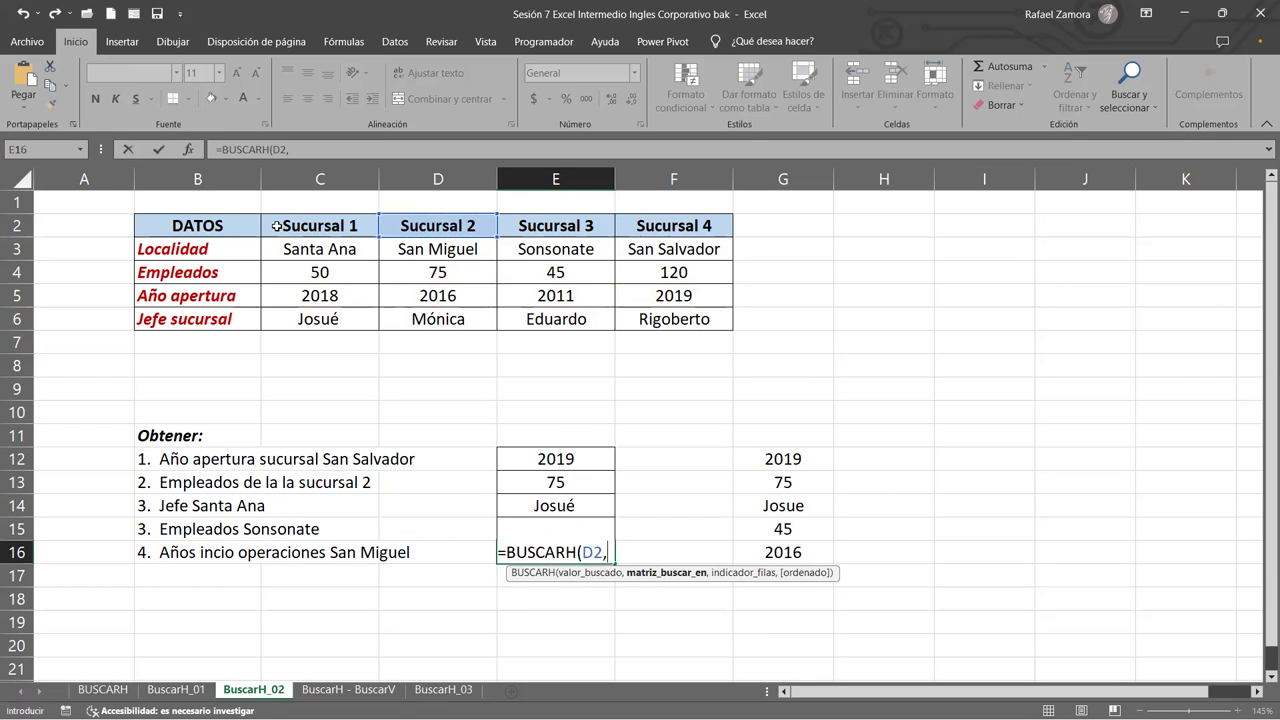
{"action": "left_click_drag", "start_coordinate": [279, 224], "coordinate": [676, 336]}
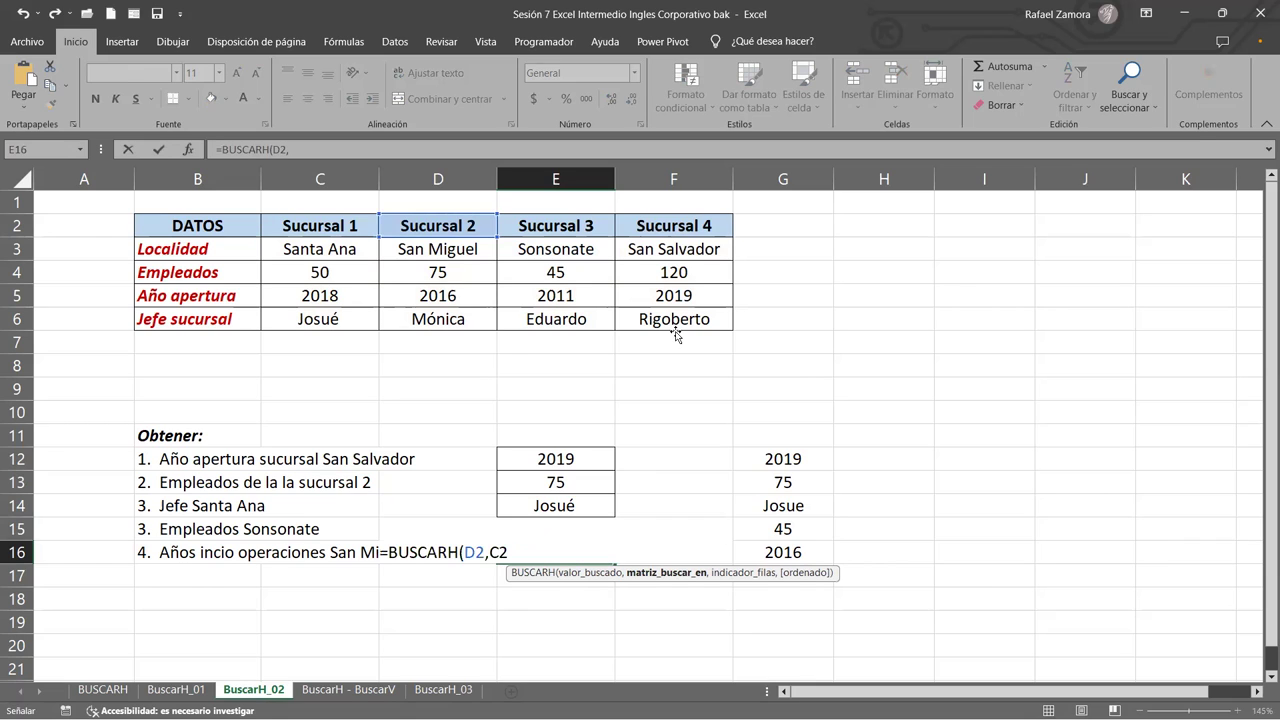
{"action": "left_click_drag", "start_coordinate": [275, 225], "coordinate": [694, 324]}
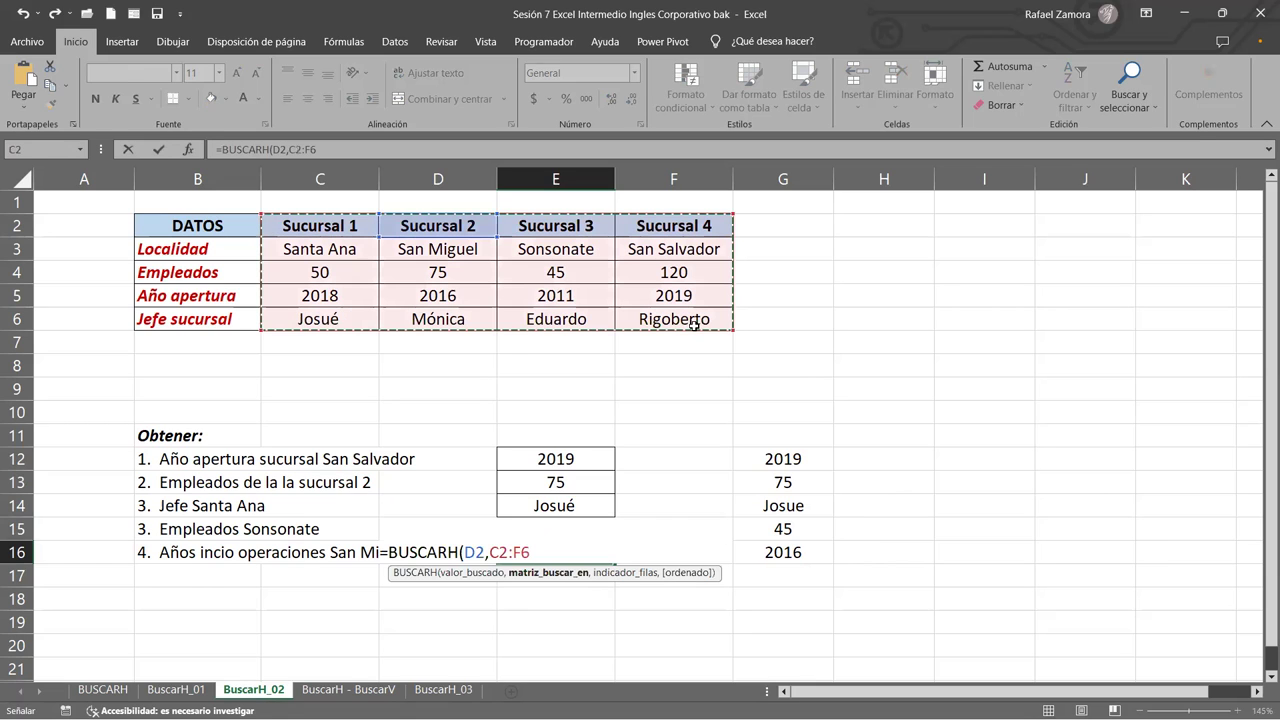
{"action": "key", "text": "shift+Left"}
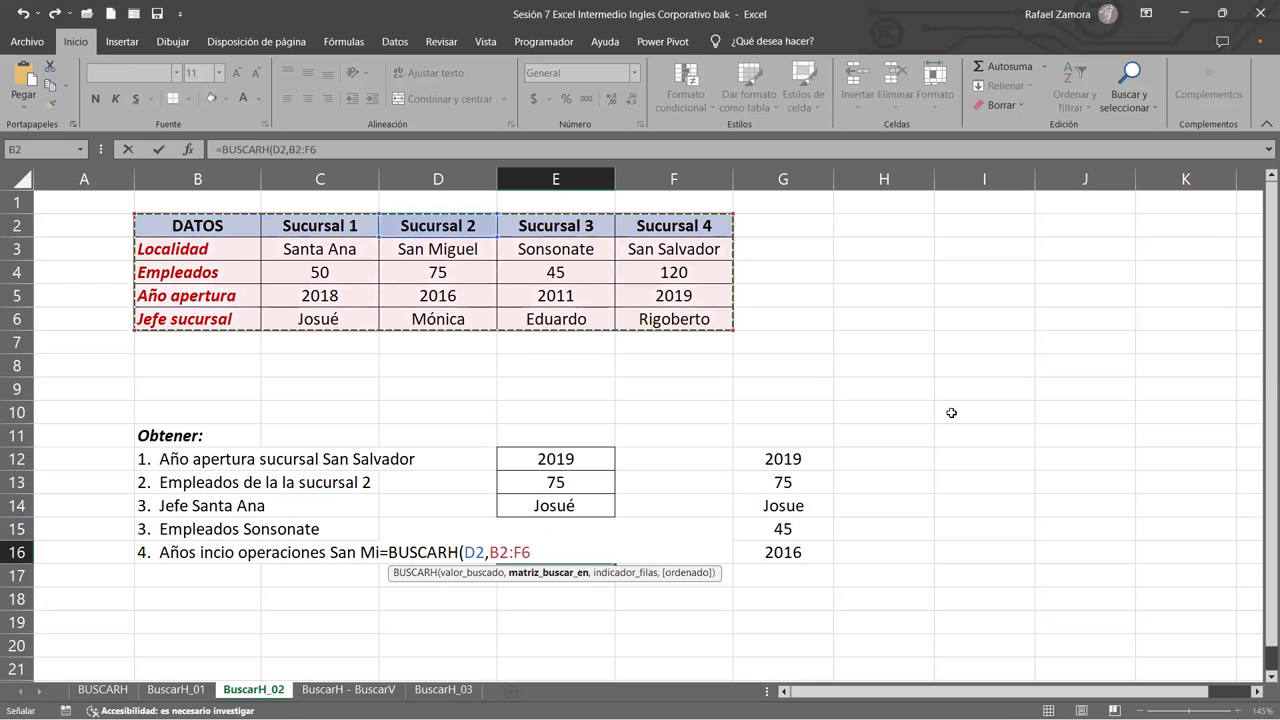
{"action": "type", "text": ","}
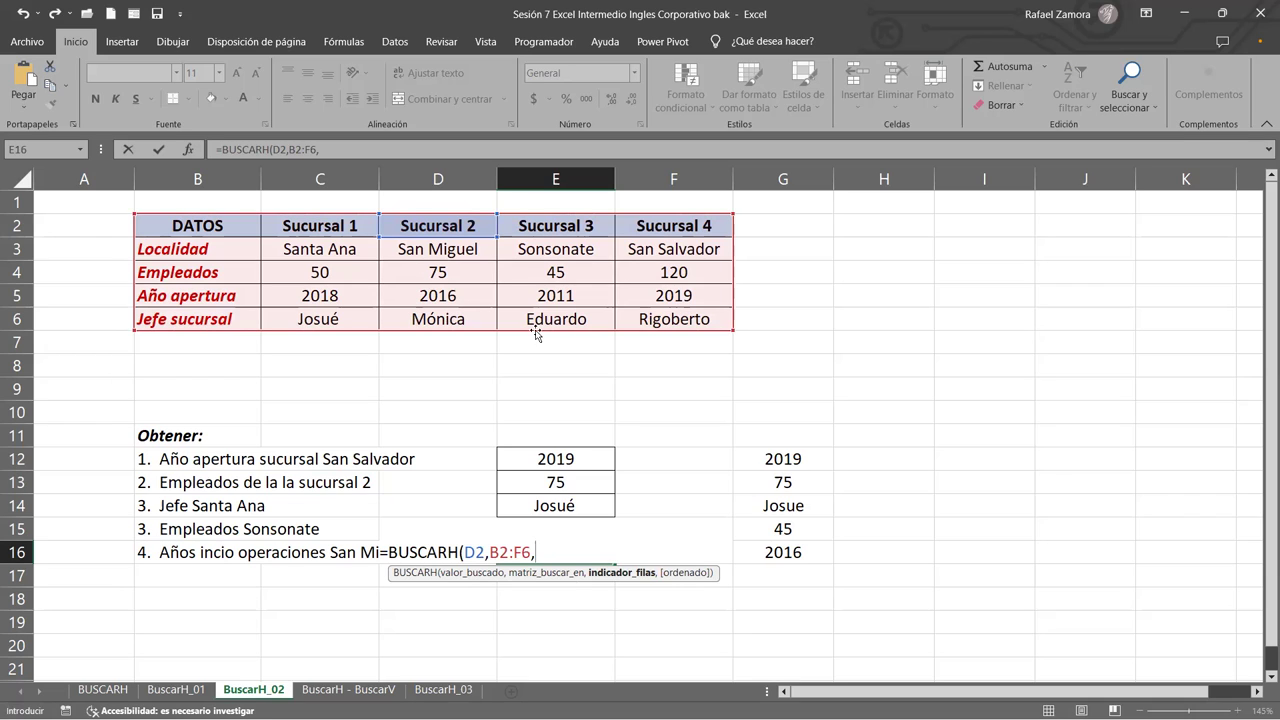
{"action": "type", "text": "4"}
{"action": "type", "text": "."}
{"action": "key", "text": "BackSpace"}
{"action": "type", "text": ",0"}
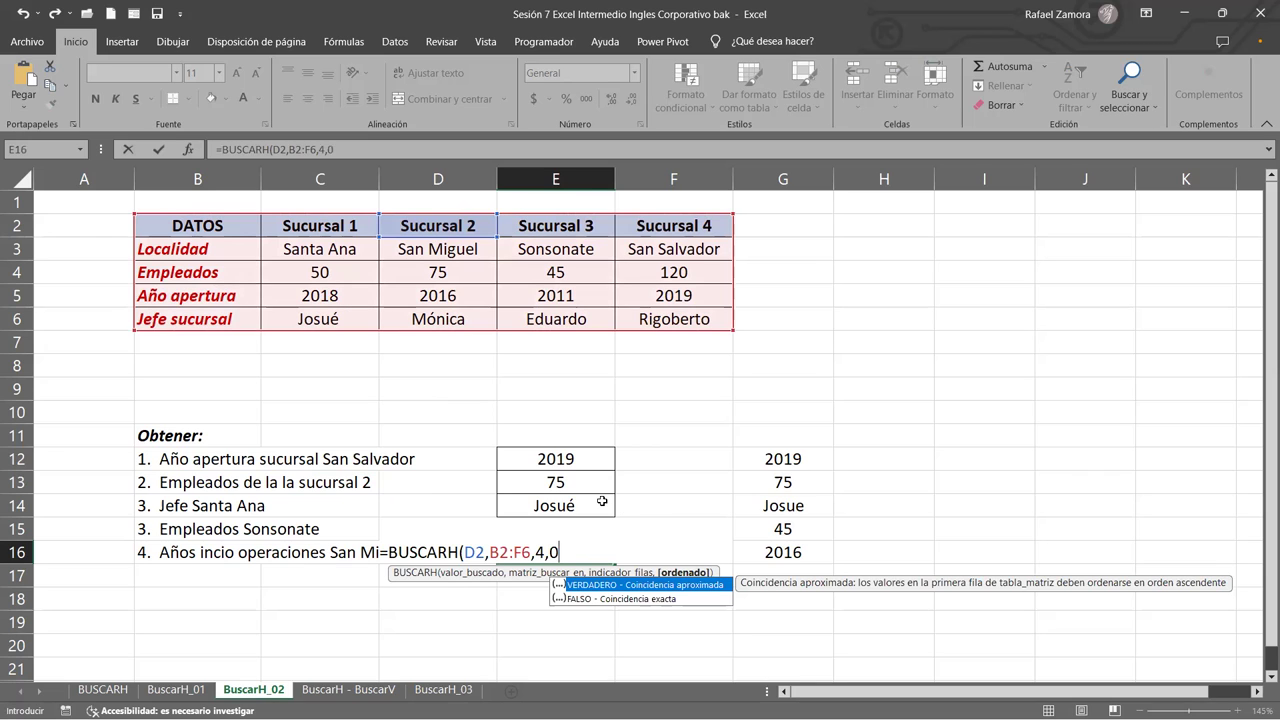
{"action": "key", "text": "Return"}
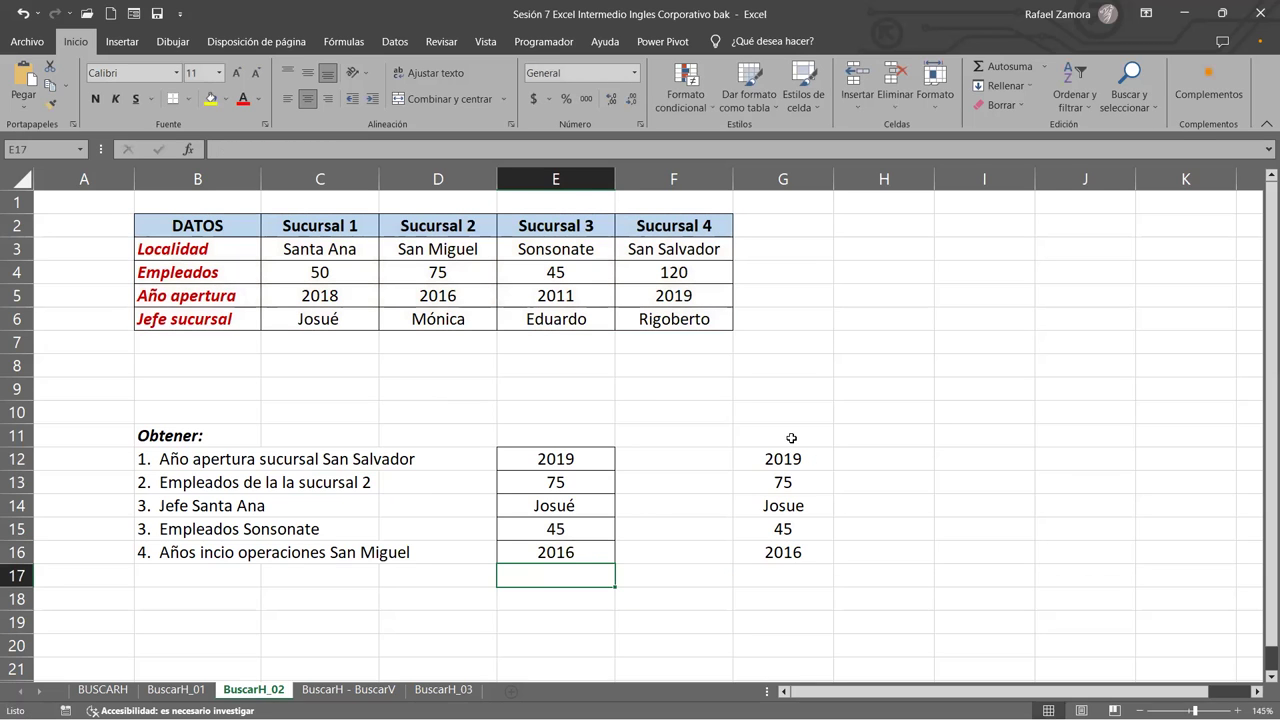
Clear the expected answers in G12:G16.
{"action": "key", "text": "Right"}
{"action": "key", "text": "Down"}
{"action": "left_click", "coordinate": [744, 456]}
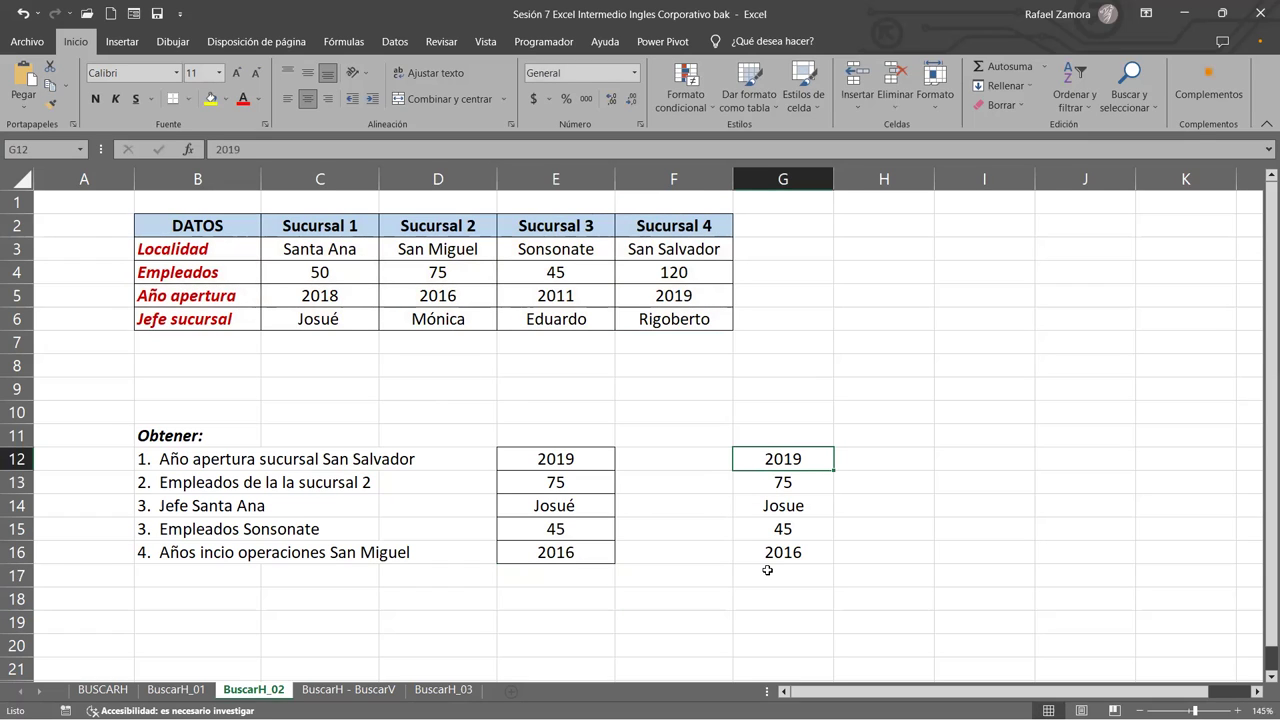
{"action": "key", "text": "shift+Down"}
{"action": "key", "text": "shift+Down"}
{"action": "key", "text": "shift+Down"}
{"action": "key", "text": "Delete"}
Enter =FORMULATEXTO(E12) in G12 and fill it down to G16.
{"action": "left_click", "coordinate": [786, 465]}
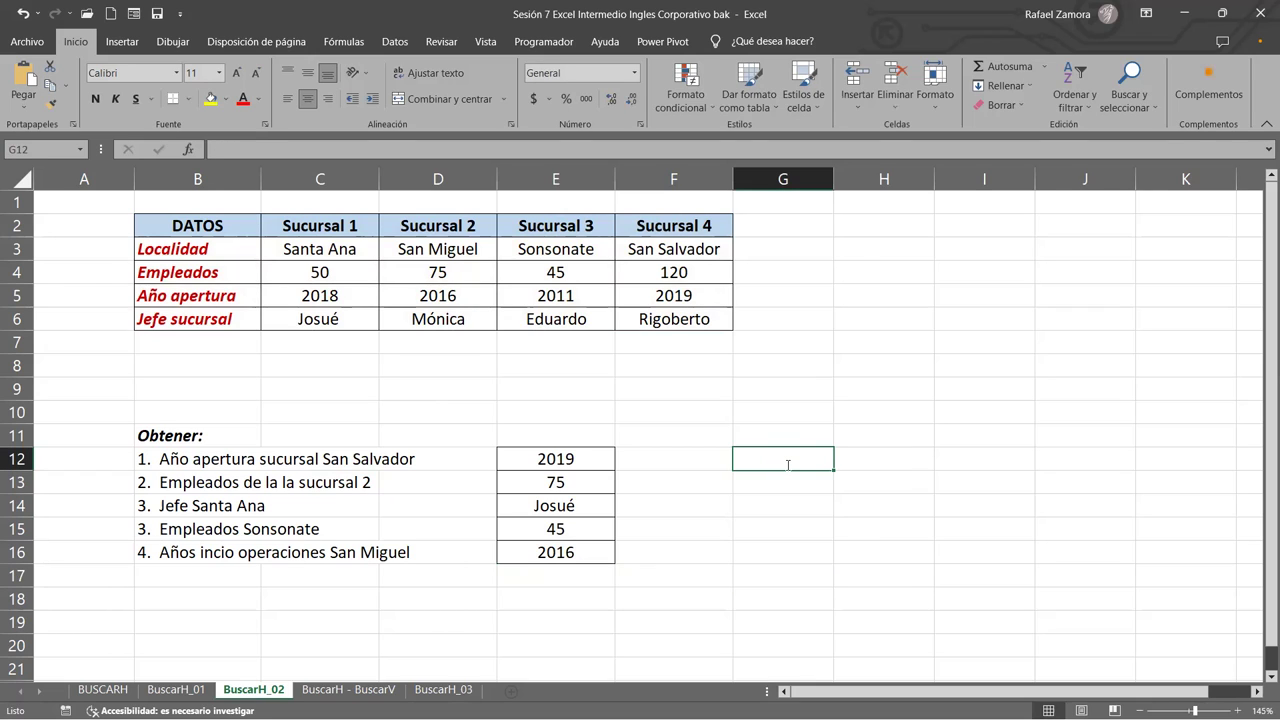
{"action": "type", "text": "="}
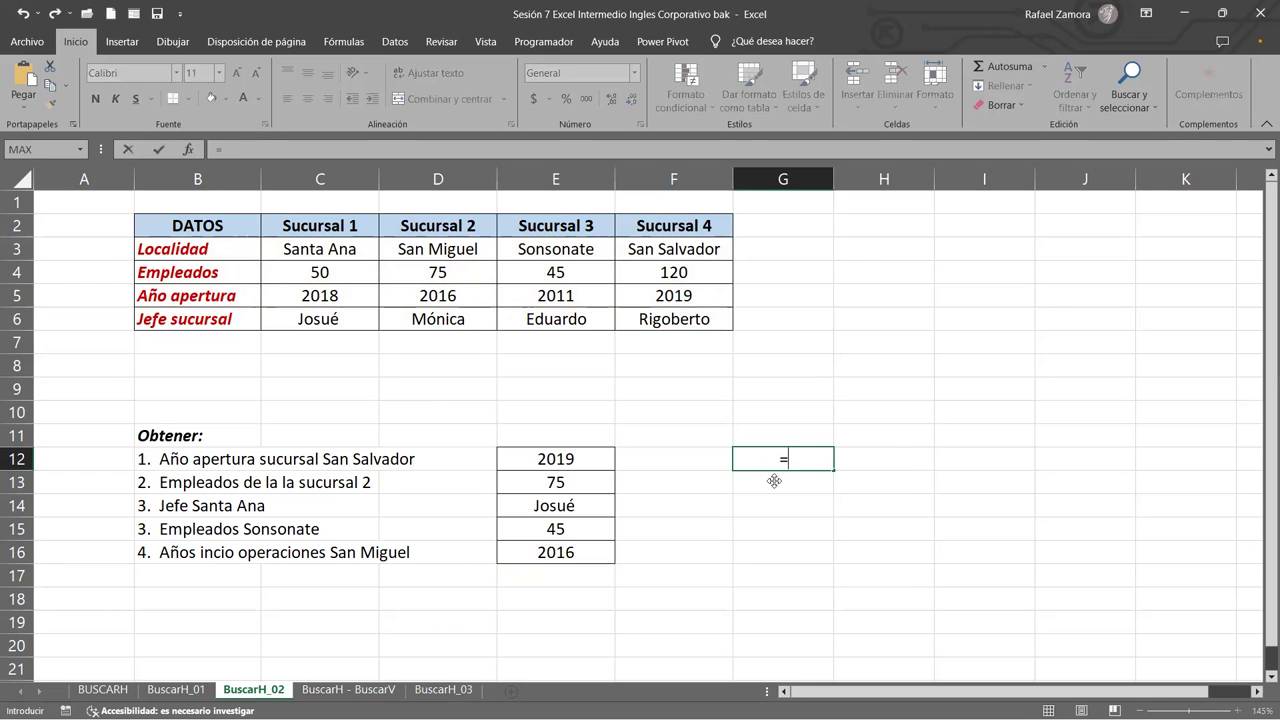
{"action": "type", "text": "FORMULATEXTO("}
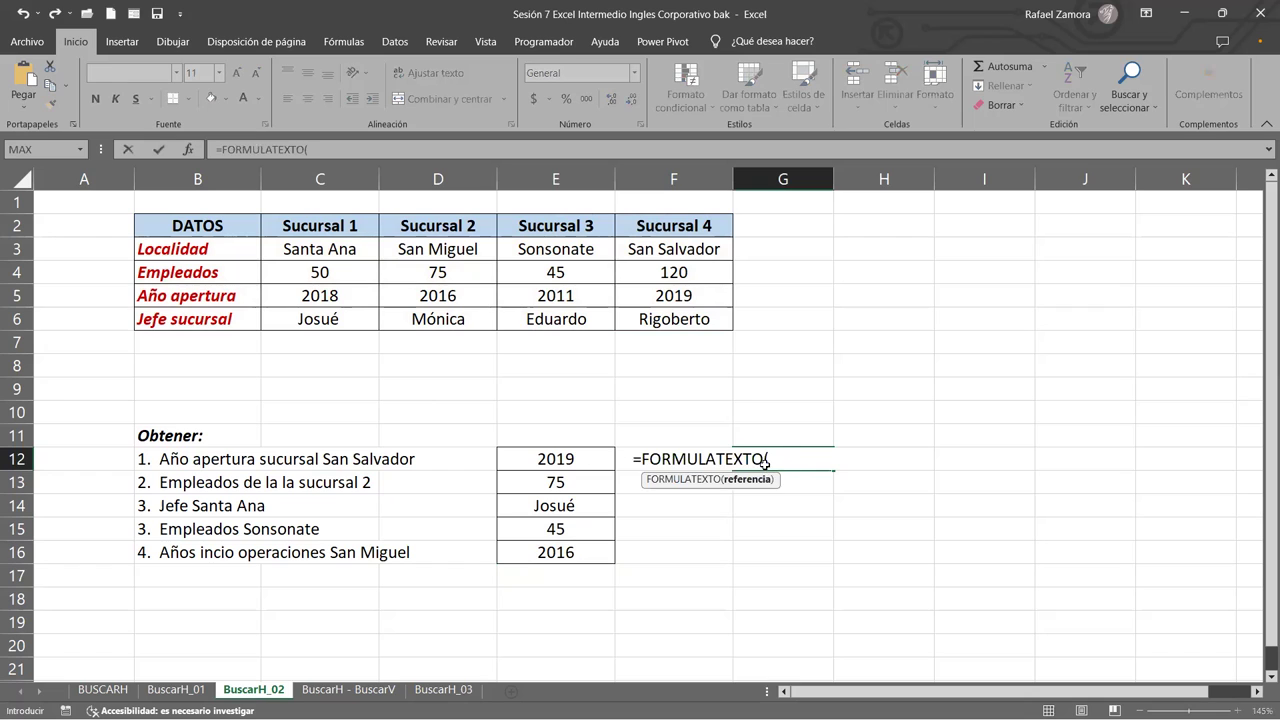
{"action": "type", "text": "E12)"}
{"action": "key", "text": "ctrl+Return"}
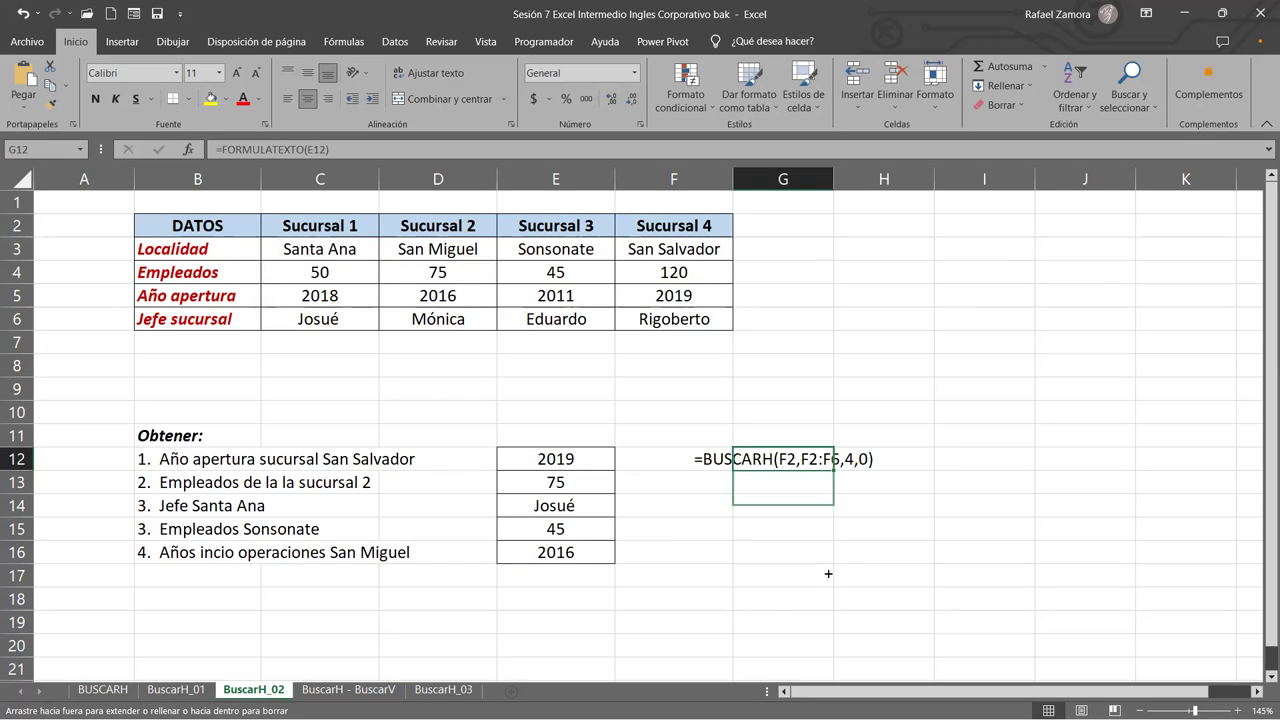
{"action": "key", "text": "shift+Down"}
{"action": "key", "text": "shift+Down"}
{"action": "key", "text": "shift+Down"}
{"action": "key", "text": "ctrl+d"}
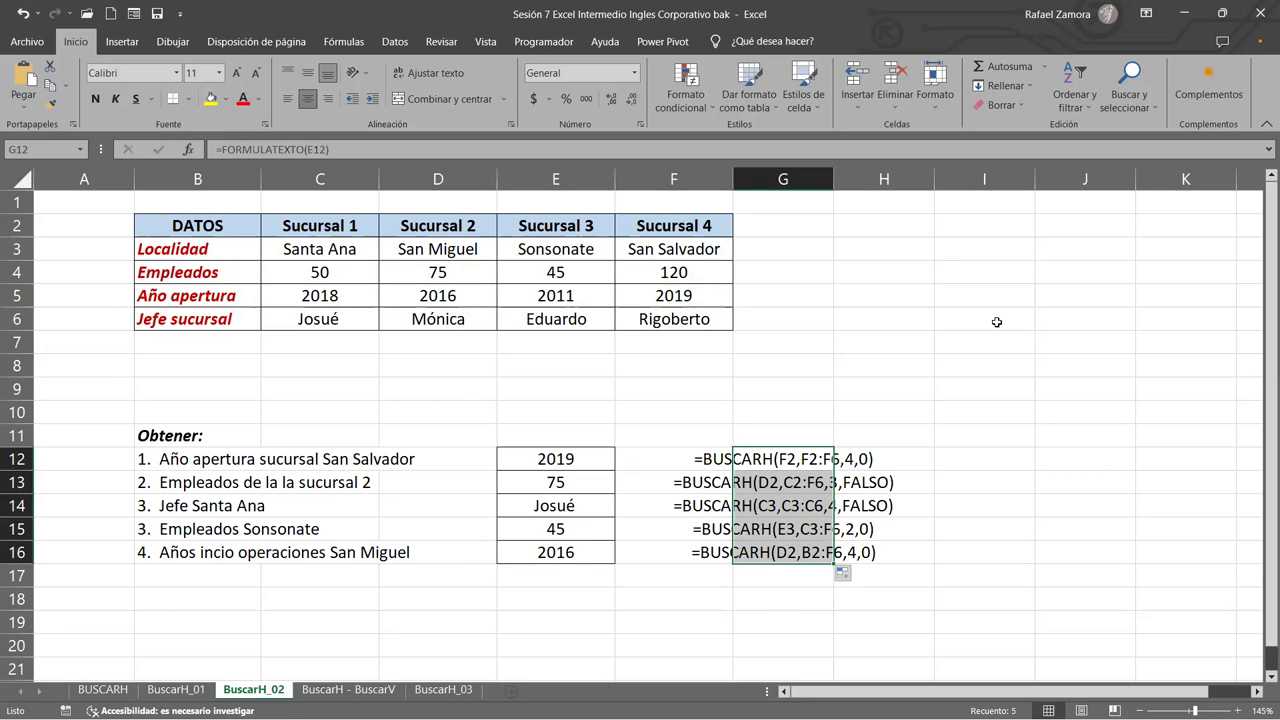
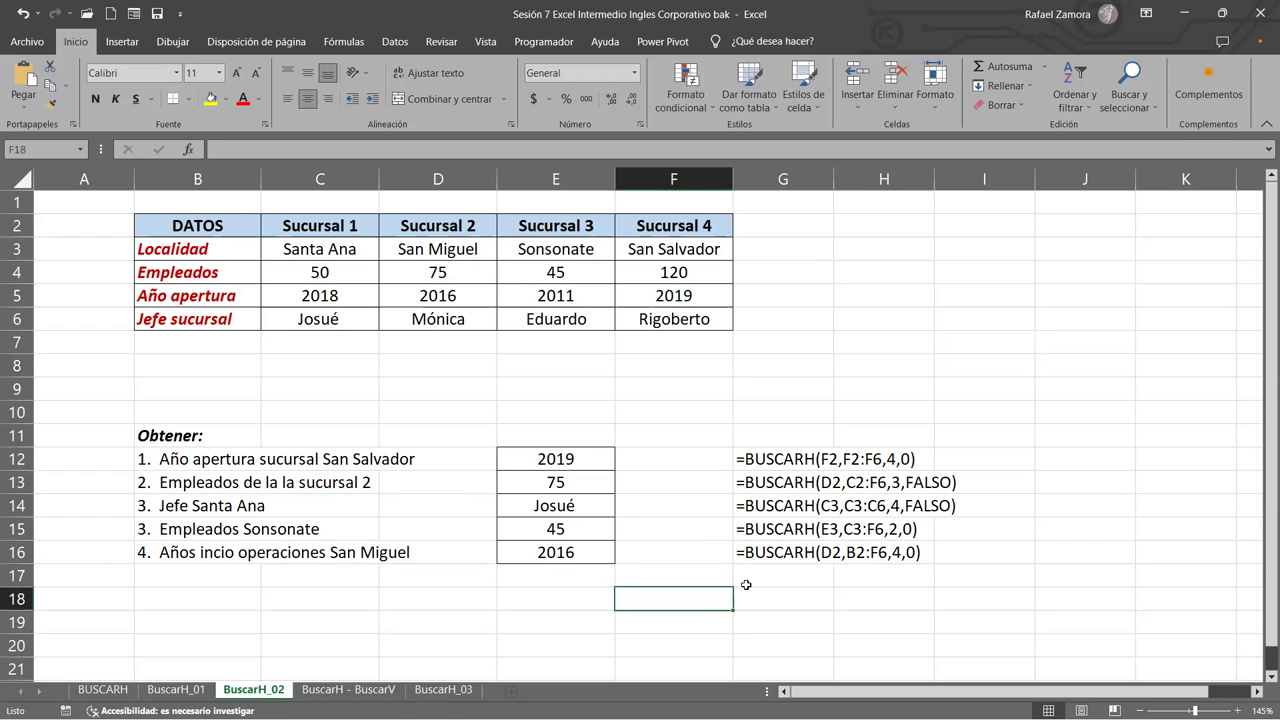
Inspect the formula behind the first branch answer on the BuscarH_02 sheet.
{"action": "left_click", "coordinate": [555, 592]}
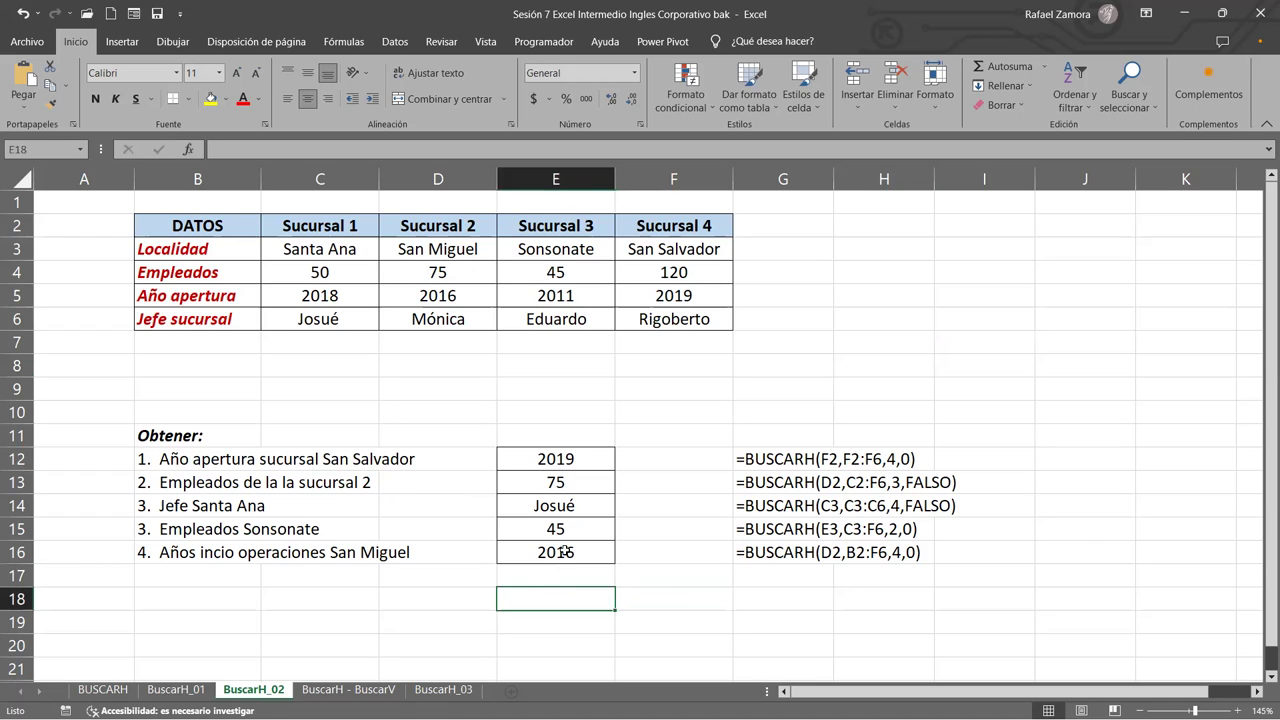
{"action": "left_click", "coordinate": [817, 600]}
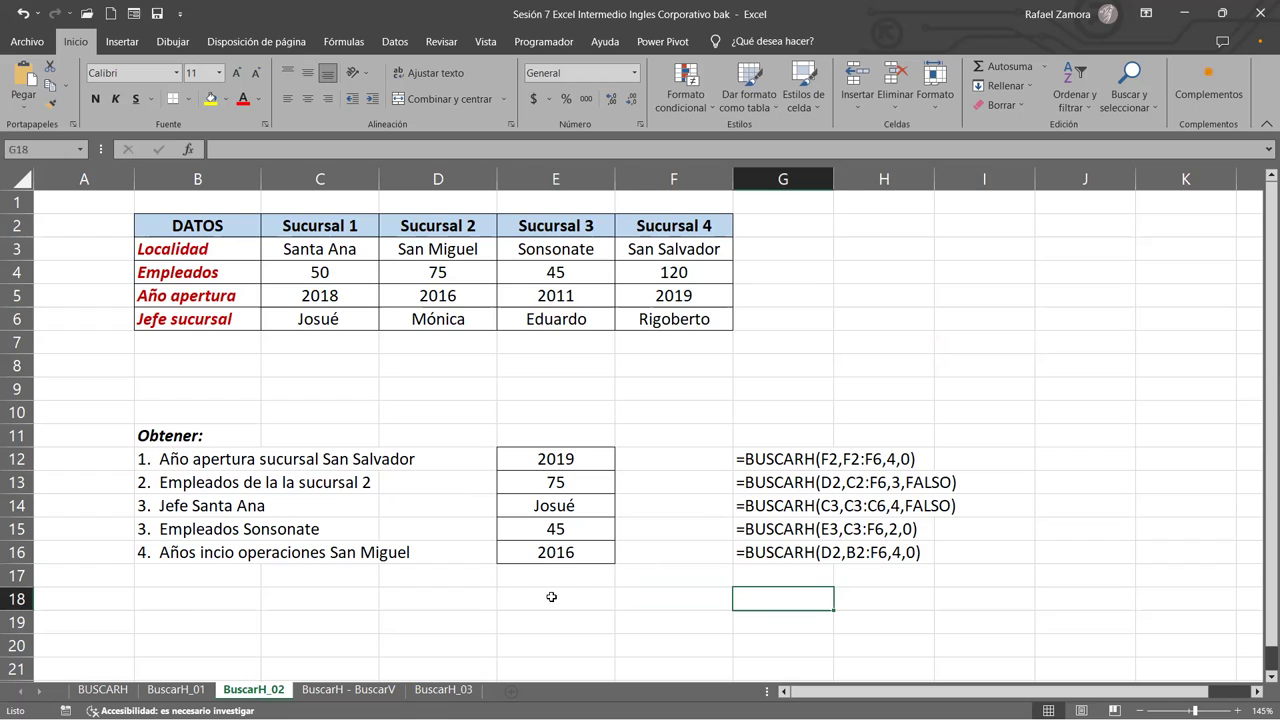
{"action": "left_click", "coordinate": [548, 597]}
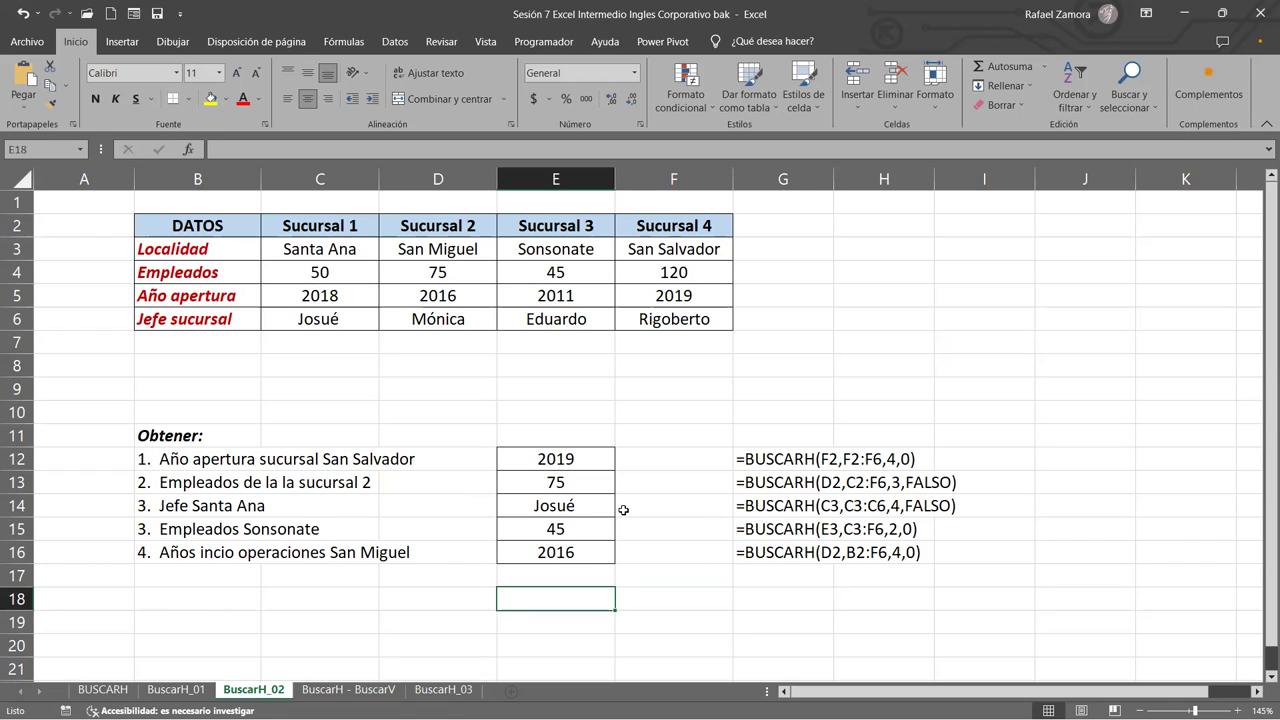
{"action": "left_click", "coordinate": [575, 405]}
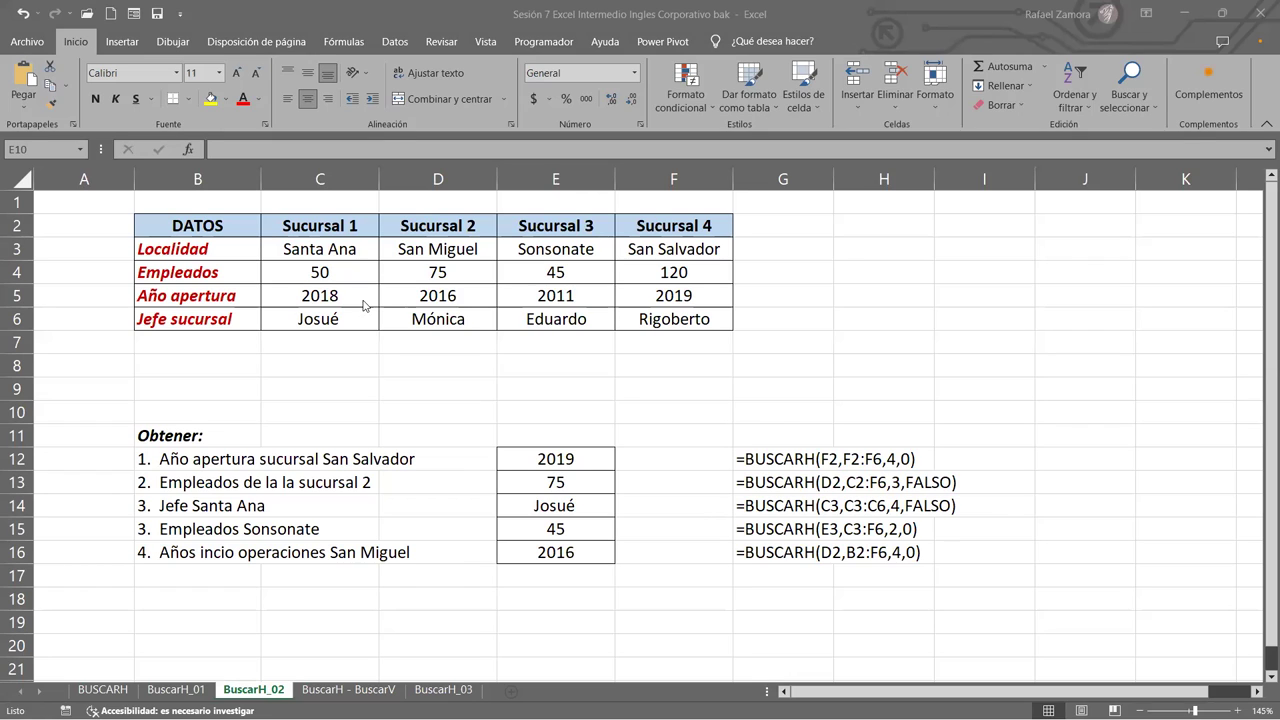
{"action": "left_click", "coordinate": [606, 453]}
{"action": "left_click", "coordinate": [440, 412]}
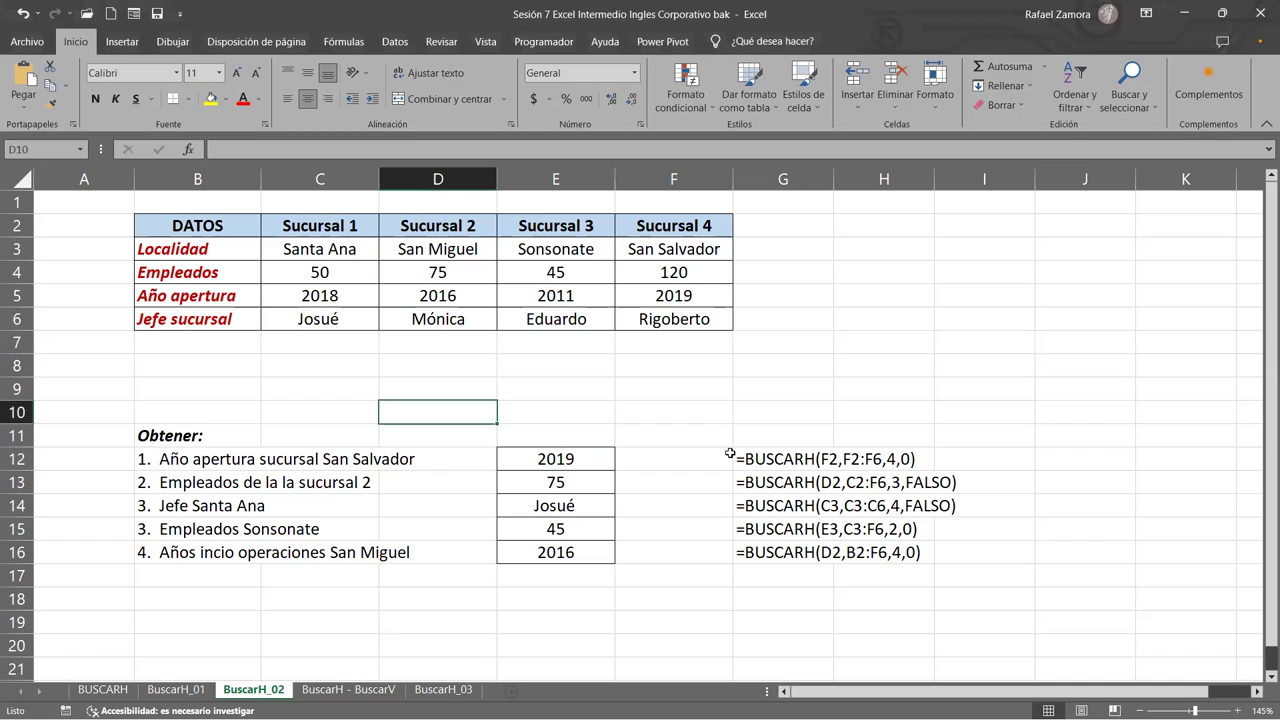
Restore E12's San Salvador opening-year formula with its ,0 argument, keeping 2019, then go to Sesión 6.
{"action": "double_click", "coordinate": [546, 462]}
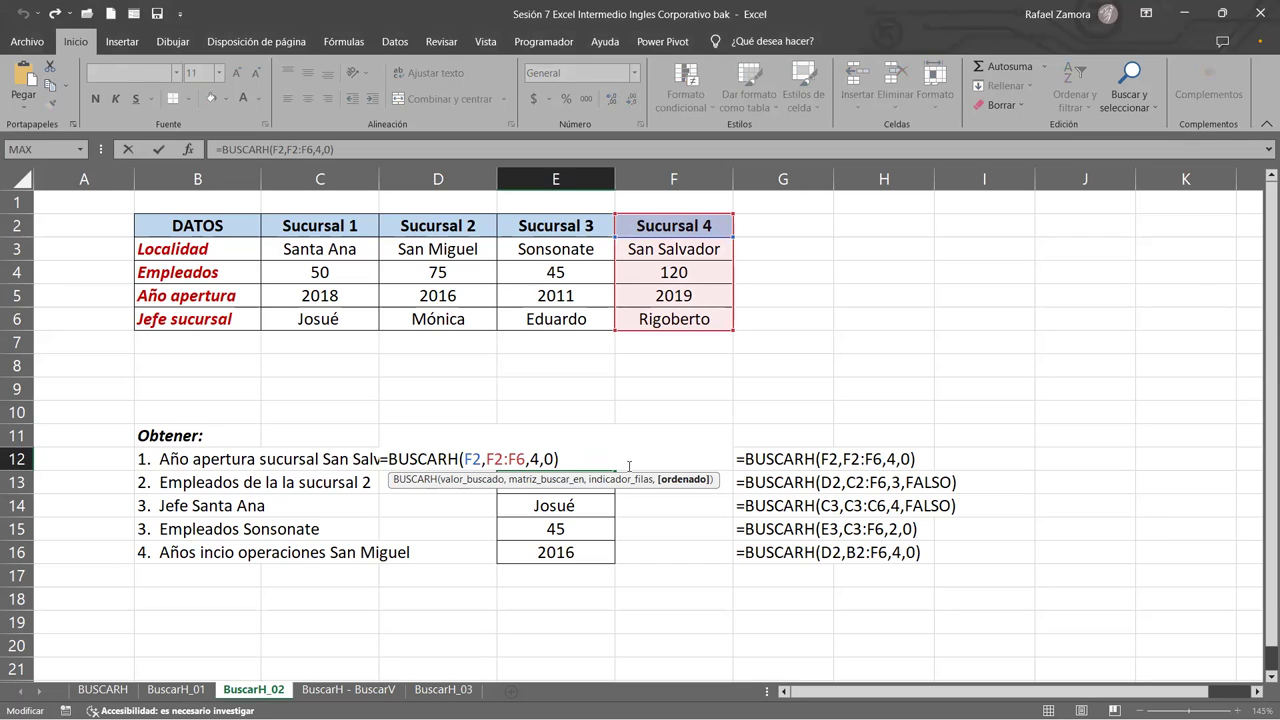
{"action": "key", "text": "Delete"}
{"action": "key", "text": "BackSpace"}
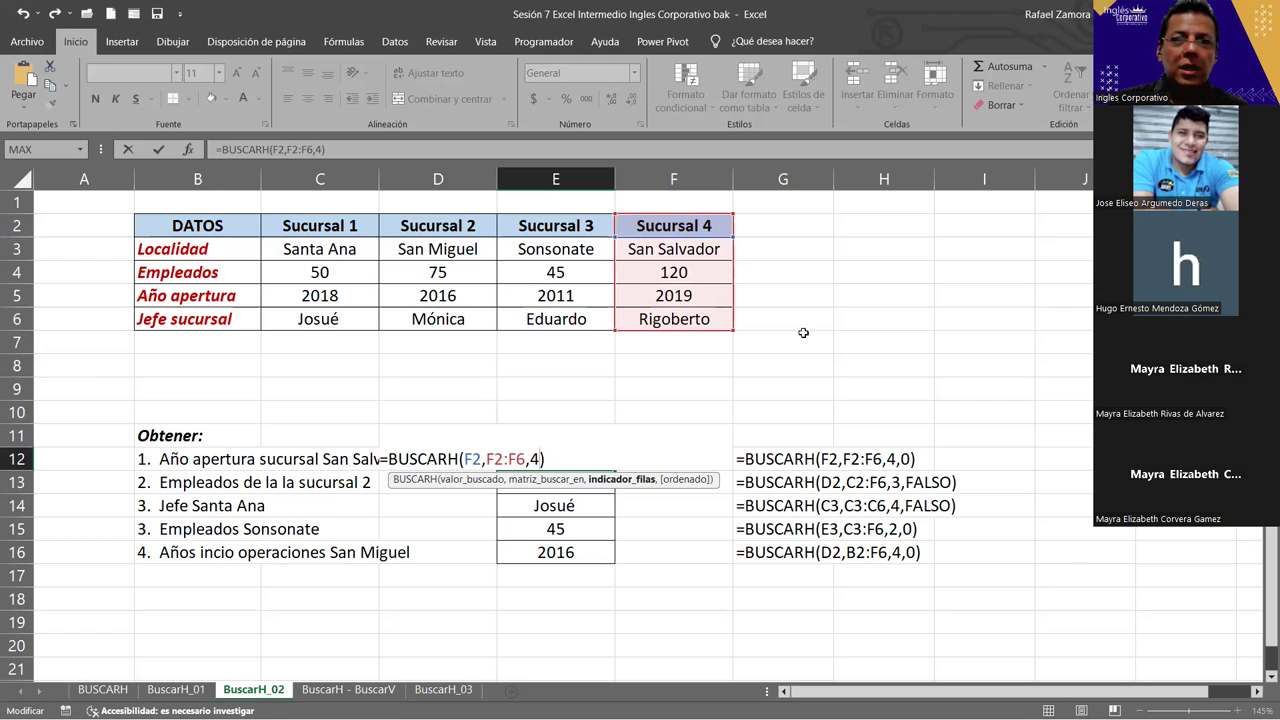
{"action": "type", "text": ",0"}
{"action": "key", "text": "ctrl+Return"}
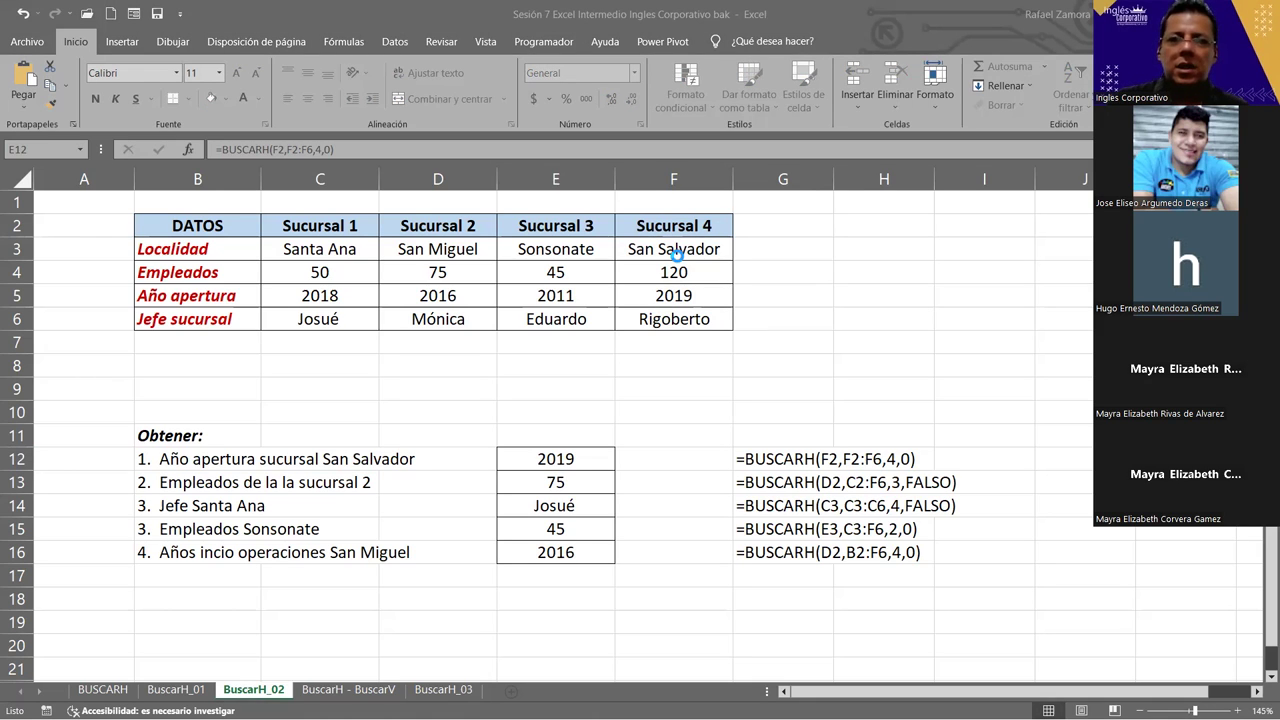
{"action": "key", "text": "alt+Tab"}
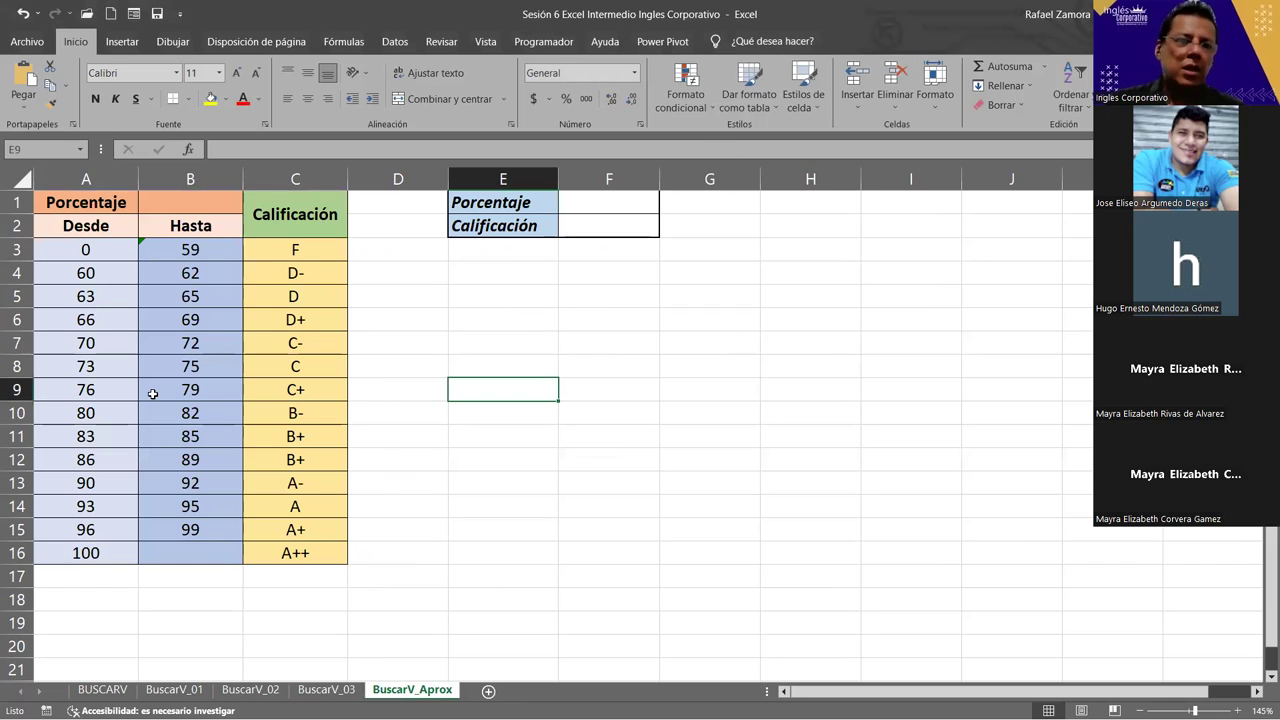
Enter 40 as the Porcentaje value in F1.
{"action": "left_click", "coordinate": [586, 210]}
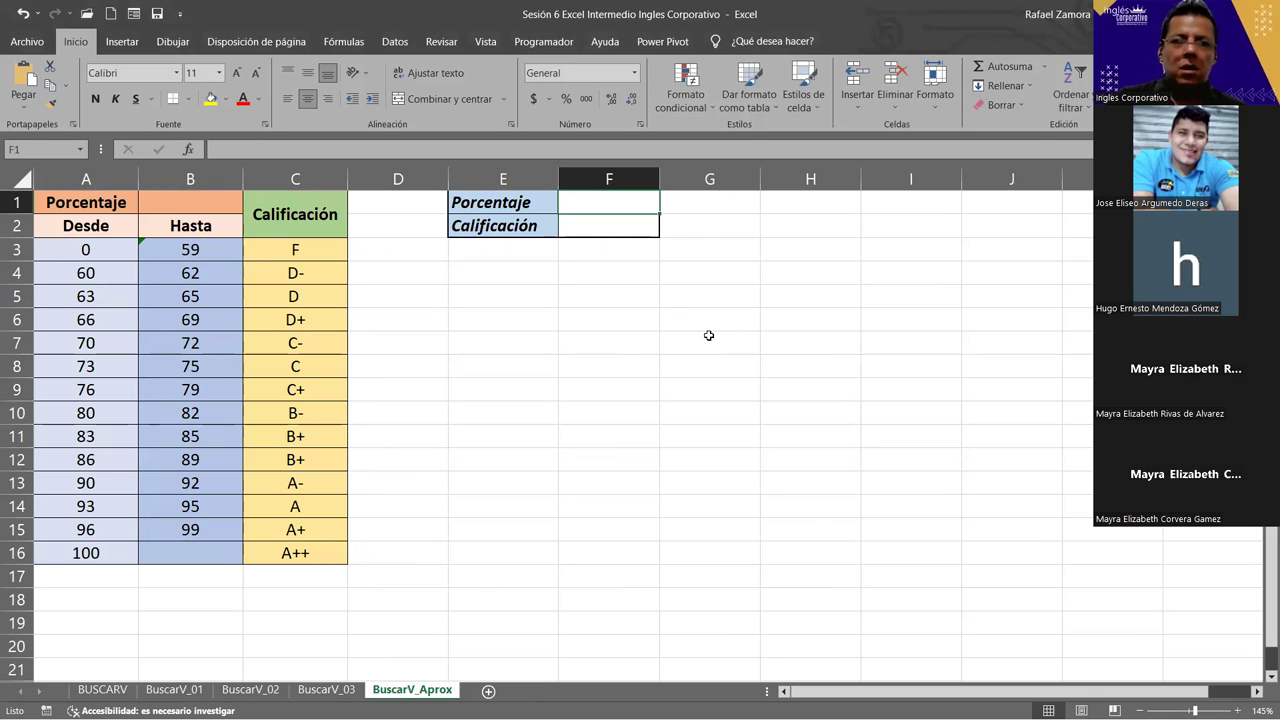
{"action": "type", "text": "40"}
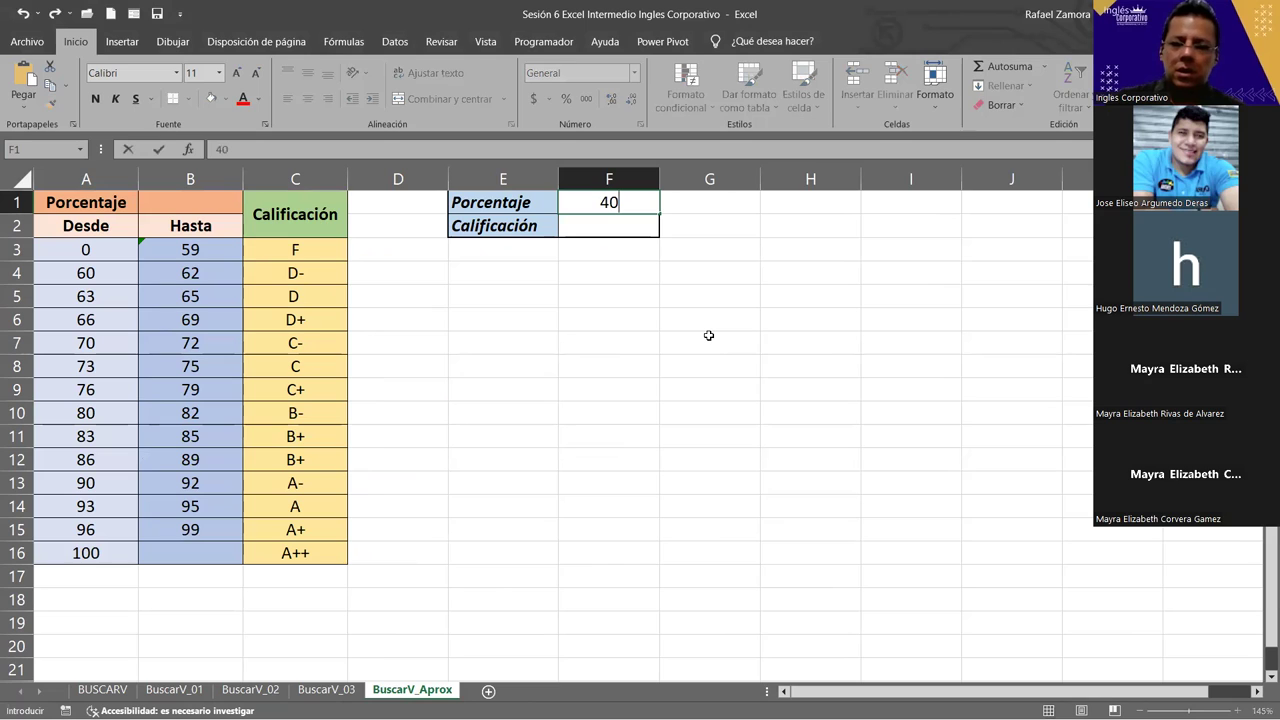
{"action": "key", "text": "Return"}
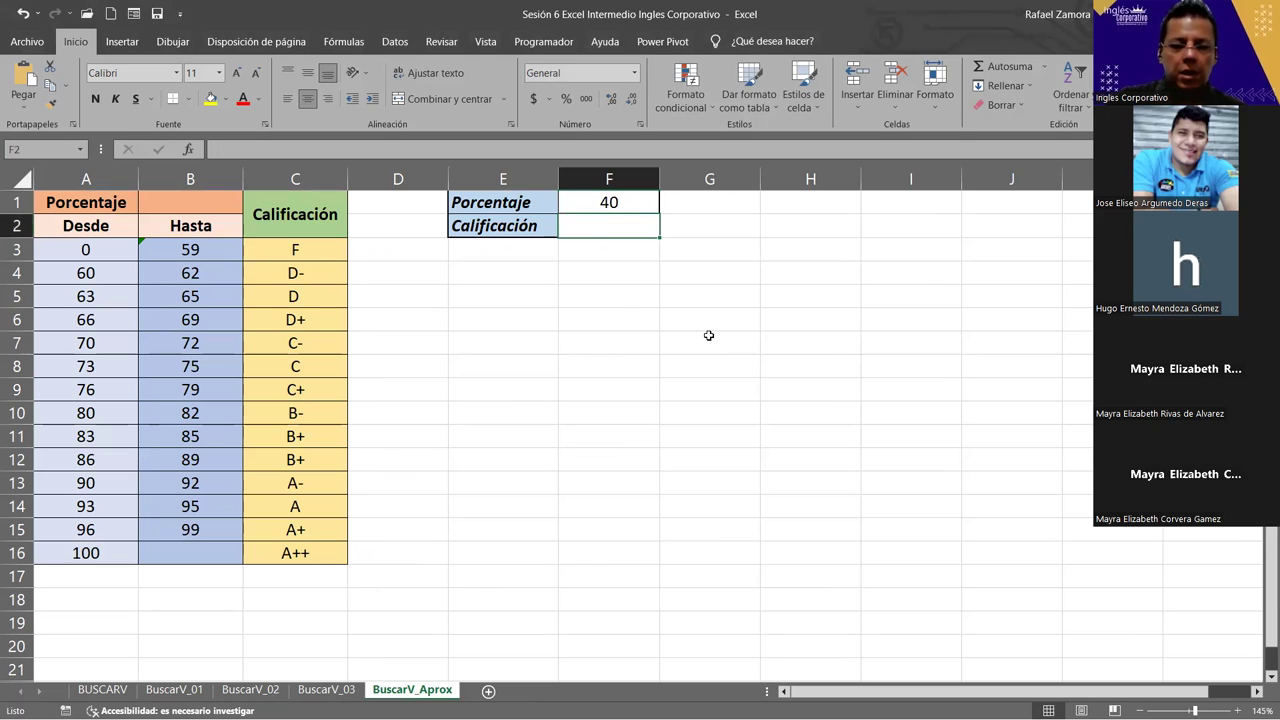
Enter =BUSCARV(F1,A3:C16,3) in F2 so the Calificación shows F.
{"action": "type", "text": "="}
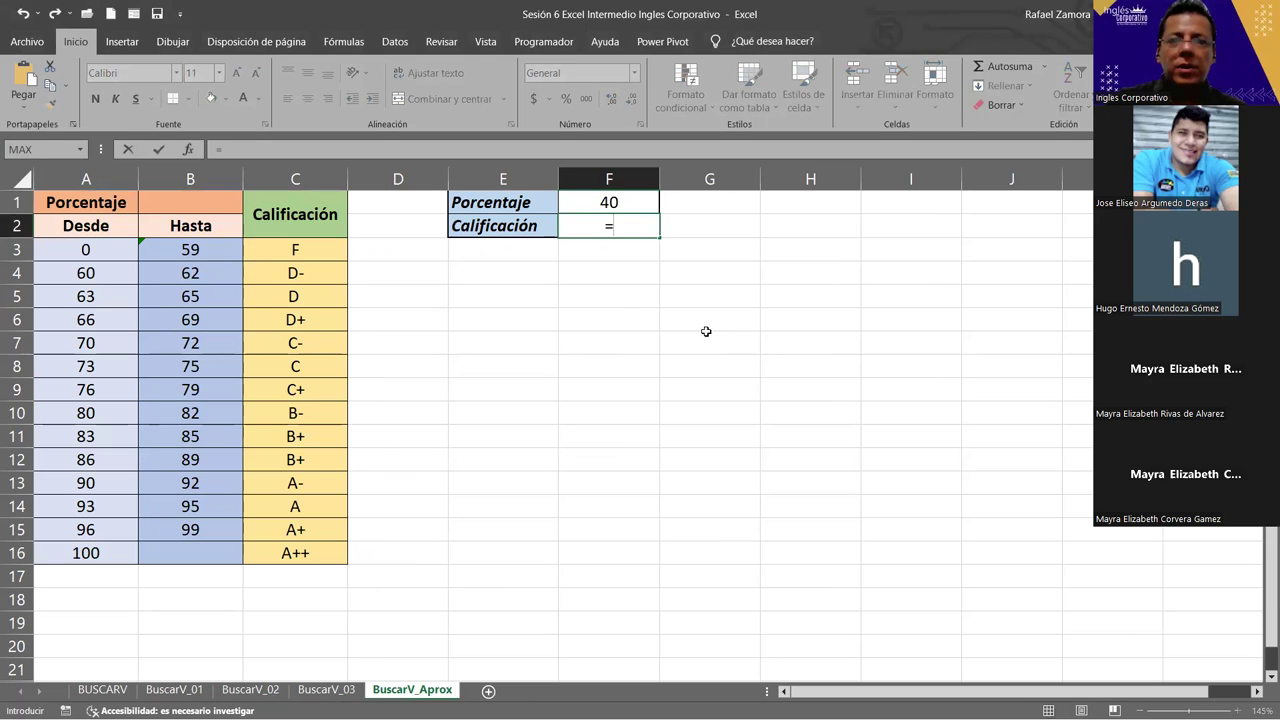
{"action": "type", "text": "buscar"}
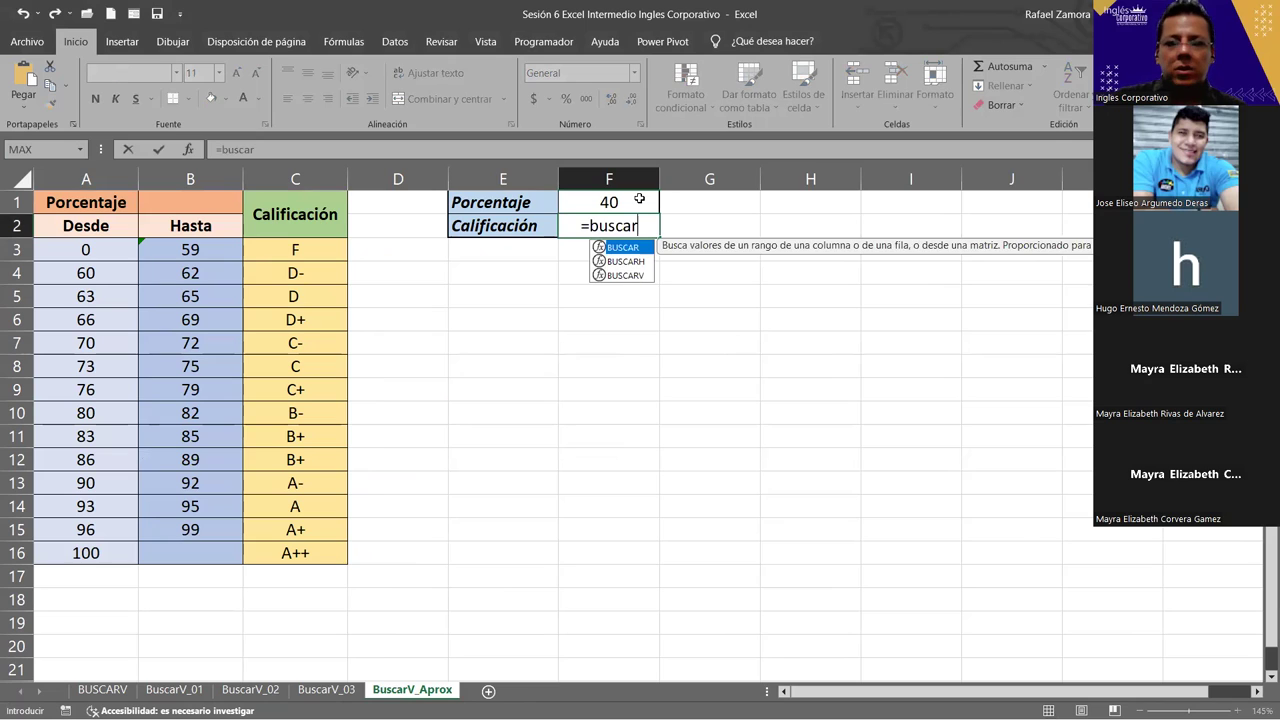
{"action": "type", "text": "v"}
{"action": "key", "text": "Tab"}
{"action": "left_click", "coordinate": [639, 199]}
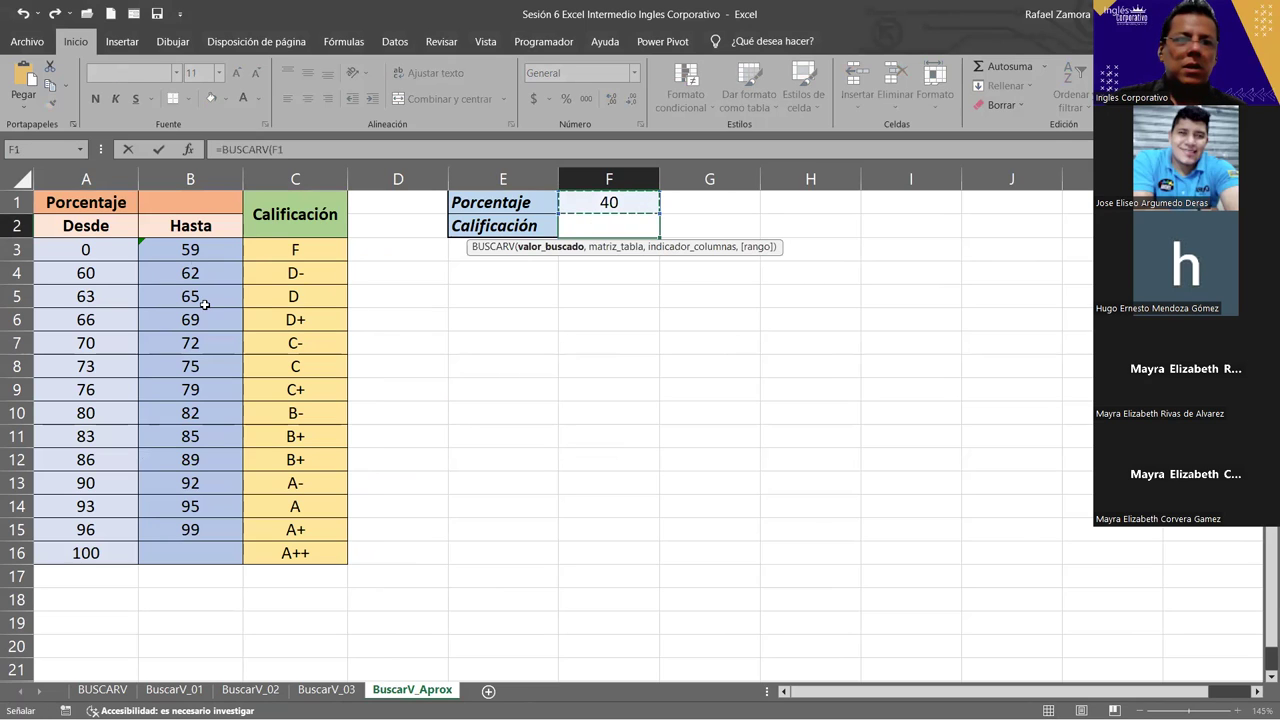
{"action": "type", "text": ","}
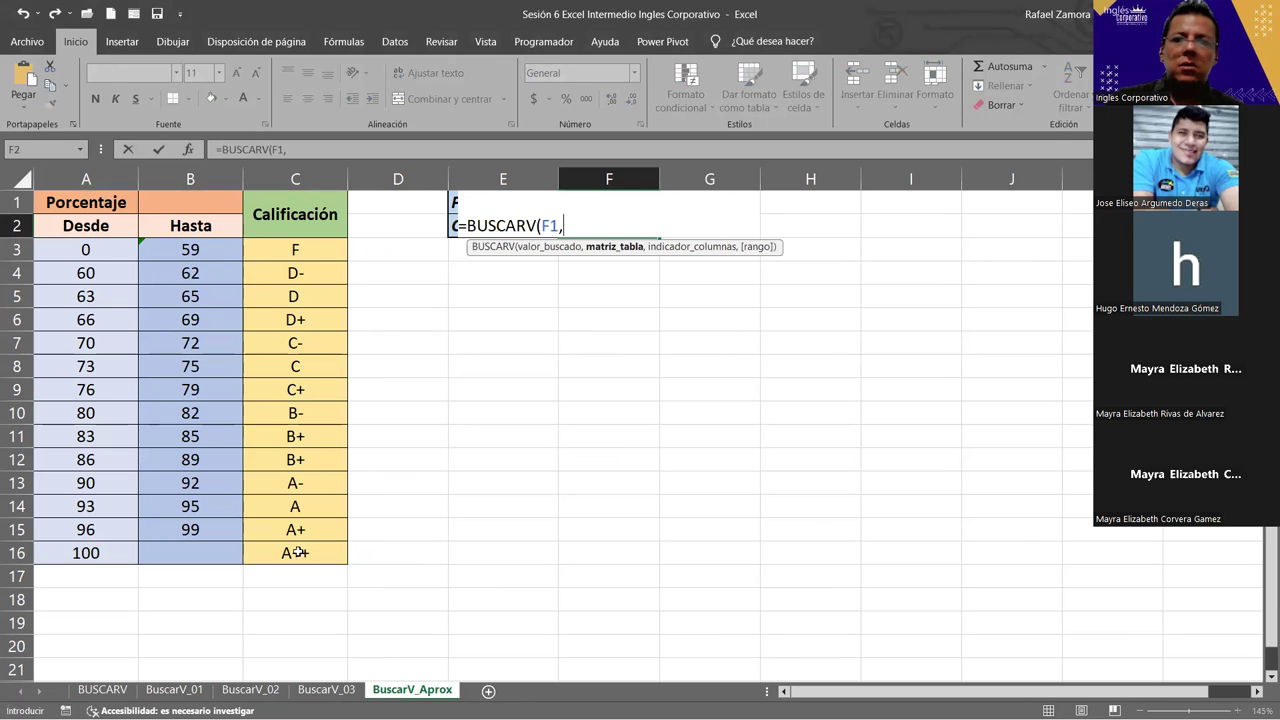
{"action": "type", "text": "A3:C16,"}
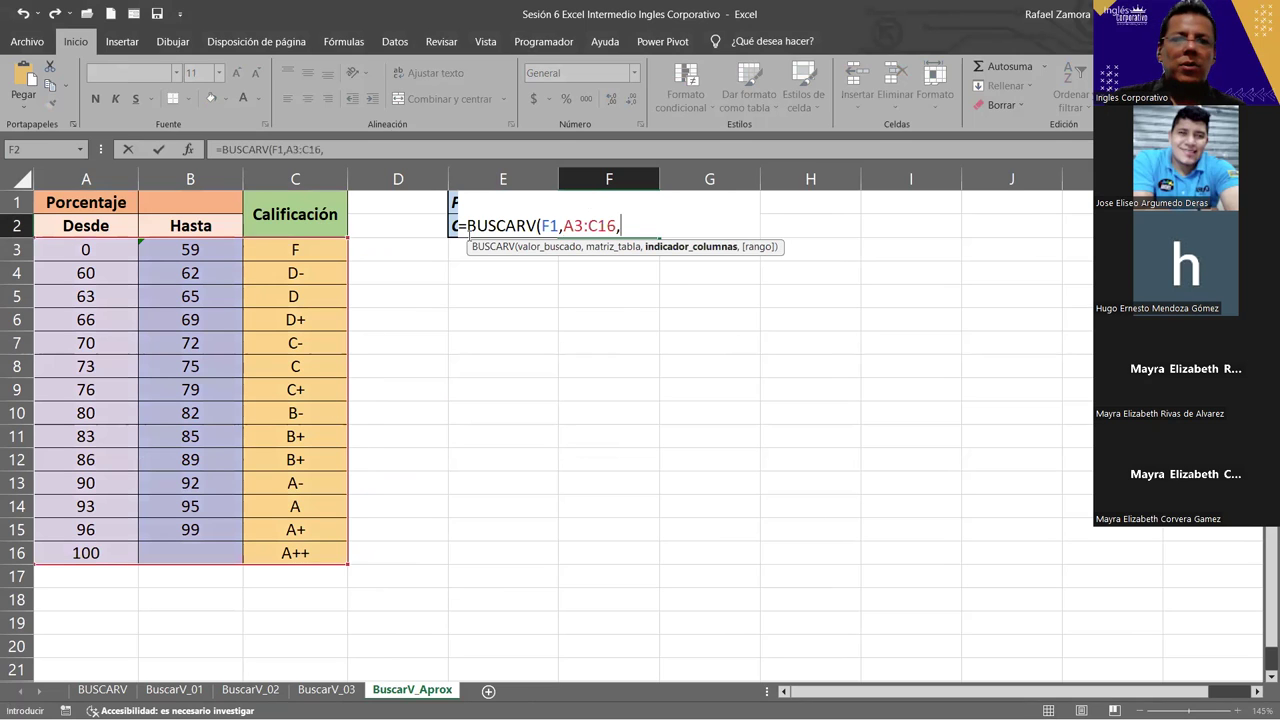
{"action": "type", "text": "3"}
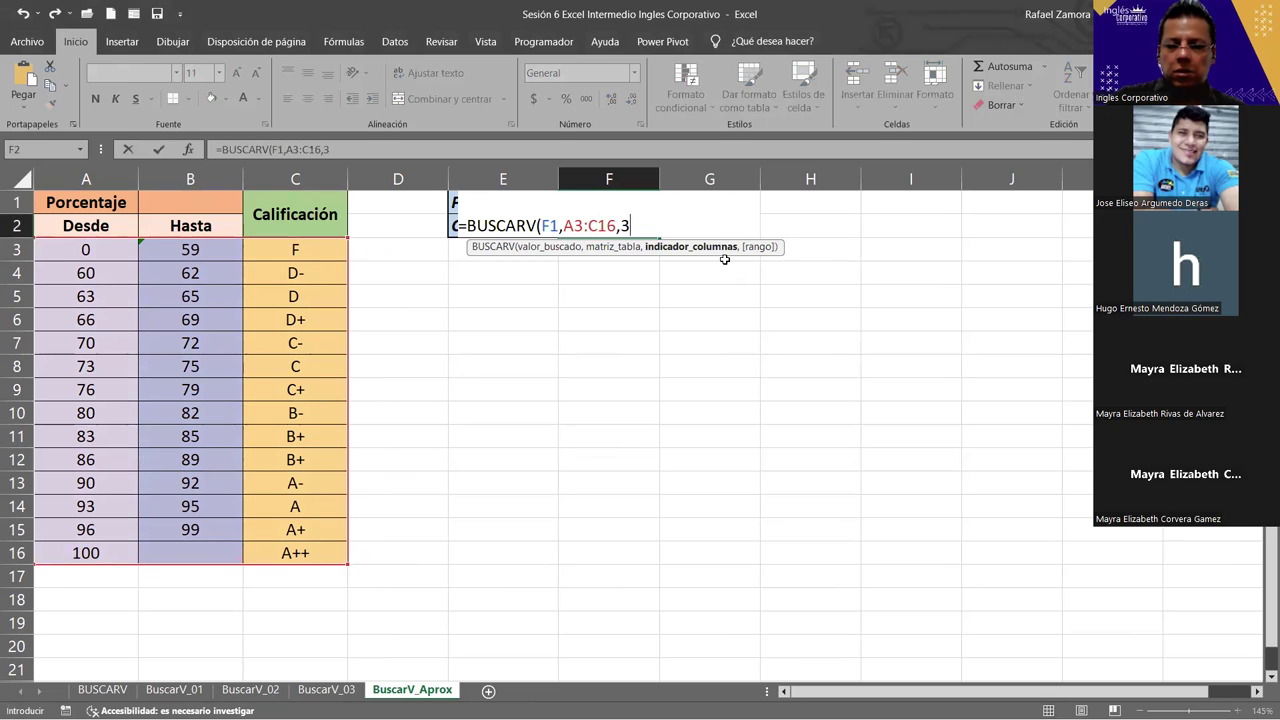
{"action": "type", "text": ","}
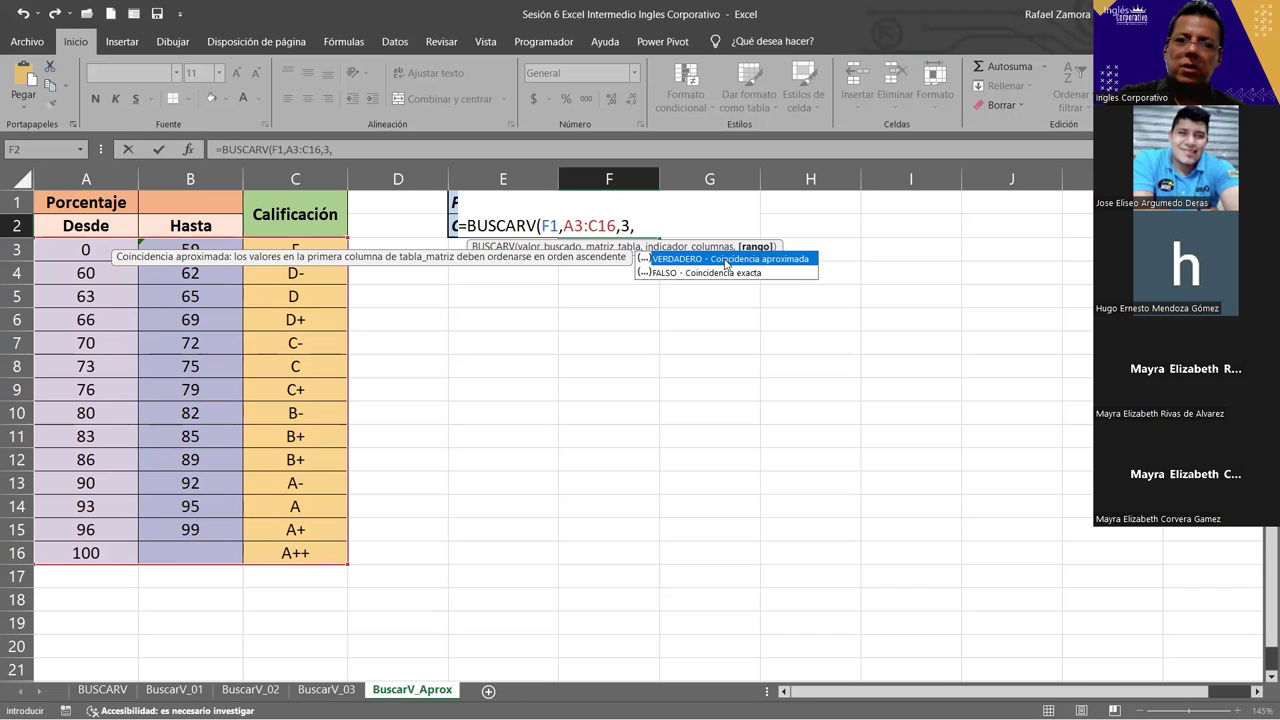
{"action": "key", "text": "BackSpace"}
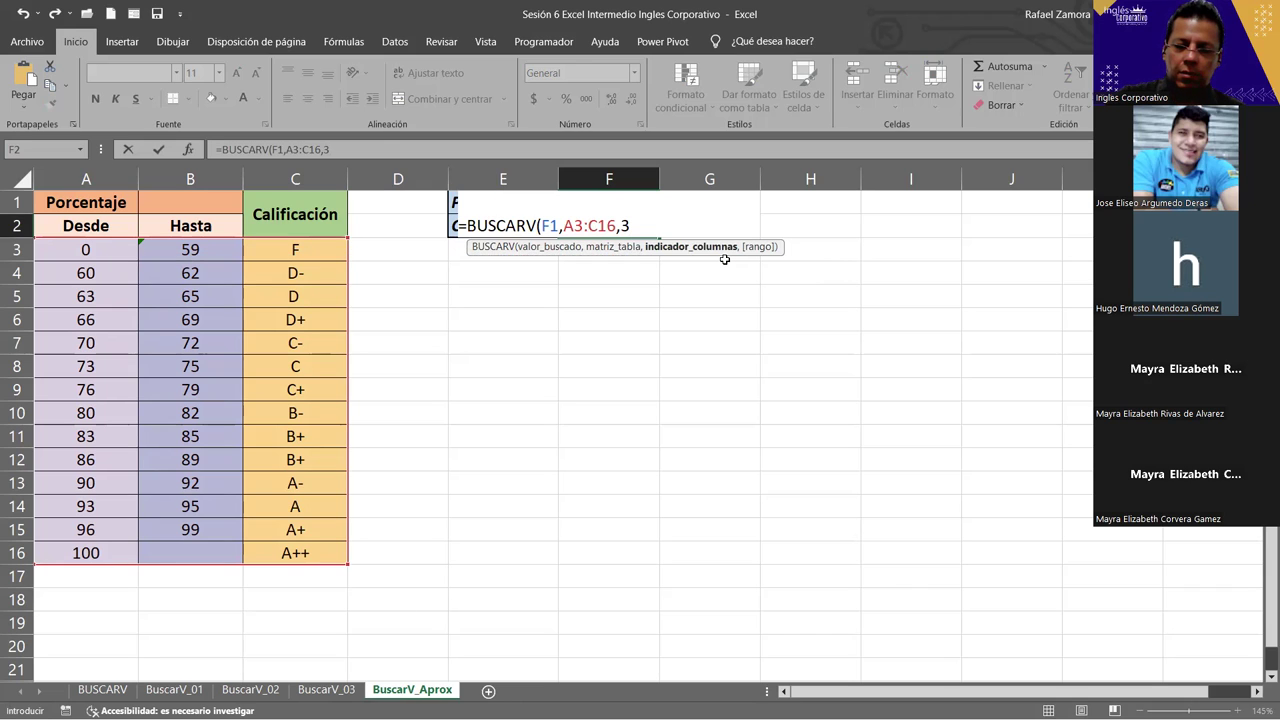
{"action": "type", "text": ")"}
{"action": "key", "text": "Return"}
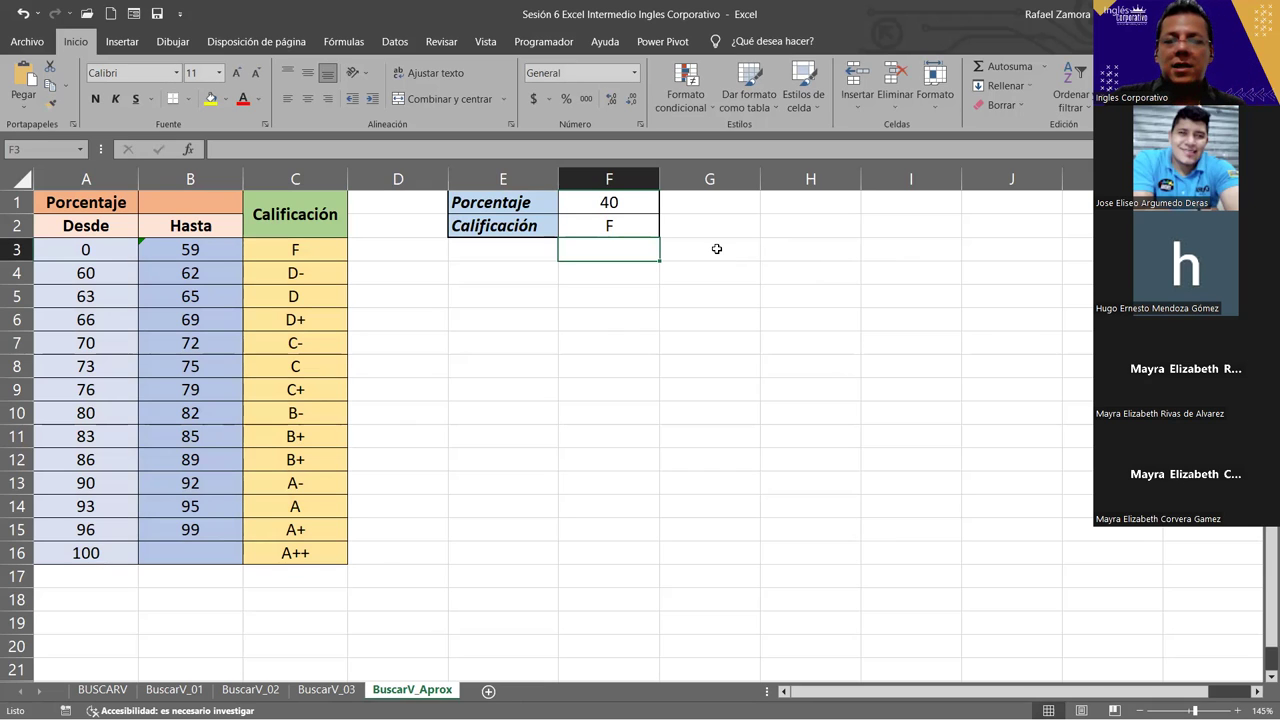
{"action": "left_click", "coordinate": [620, 201]}
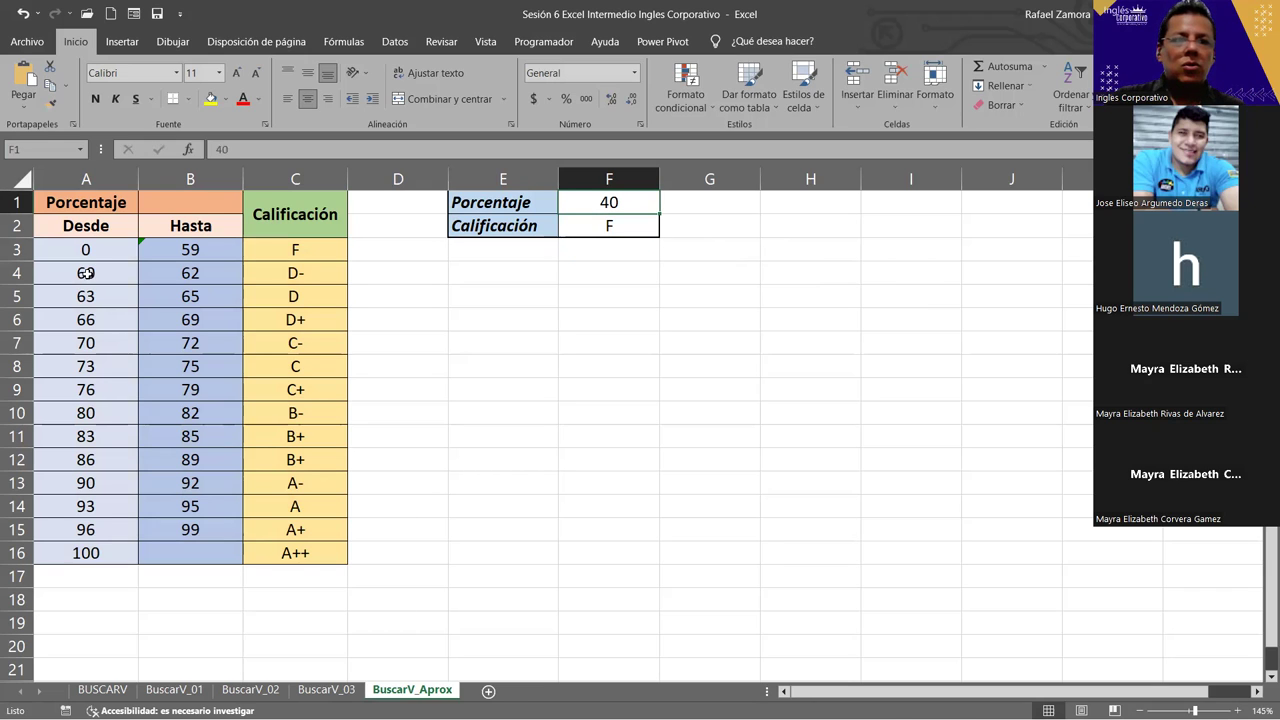
Commit =BUSCARV(F1,A3:C16,3,0) in F2, which gives #N/D for 40, and review the A3:C16 table.
{"action": "left_click_drag", "start_coordinate": [80, 276], "coordinate": [176, 533]}
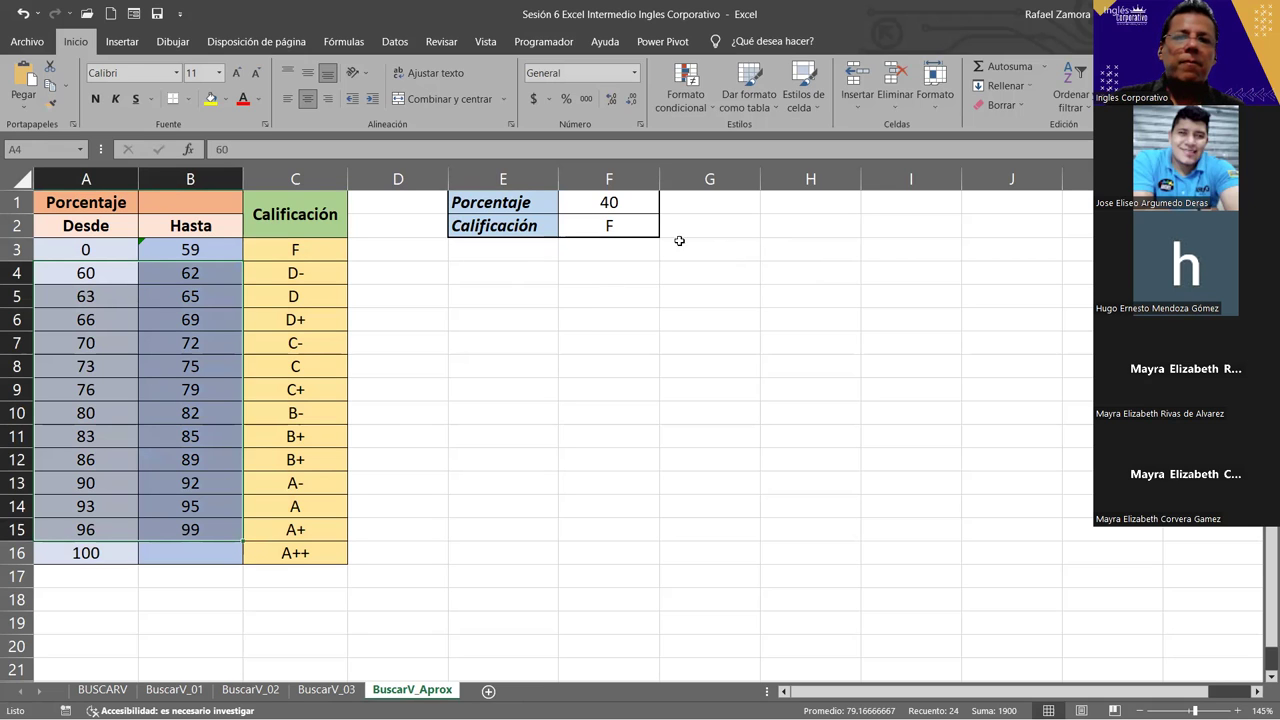
{"action": "double_click", "coordinate": [627, 226]}
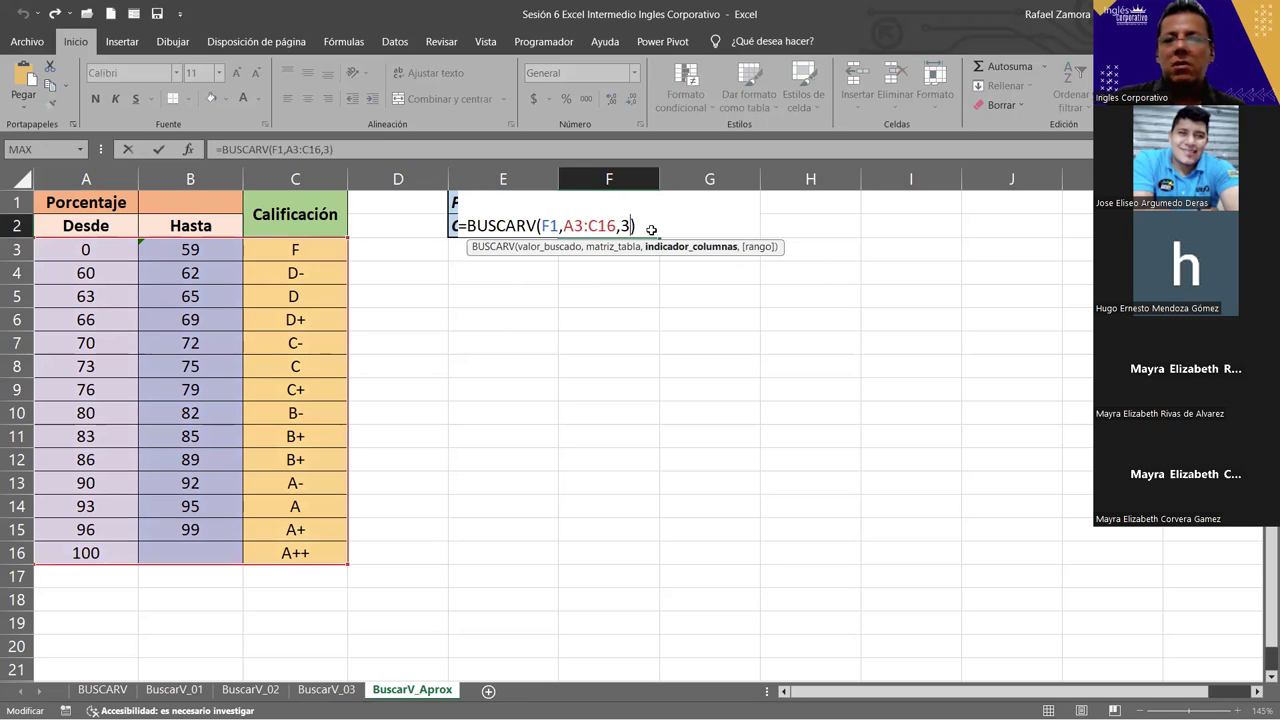
{"action": "key", "text": "Return"}
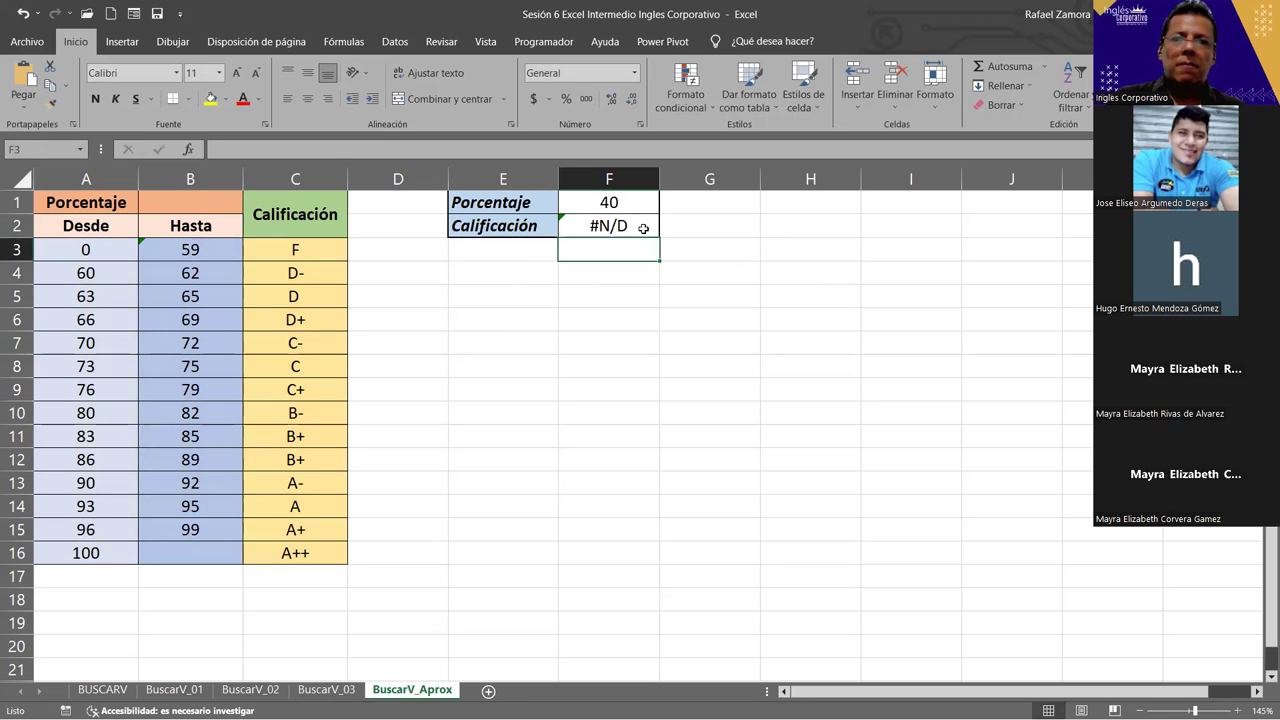
{"action": "double_click", "coordinate": [640, 227]}
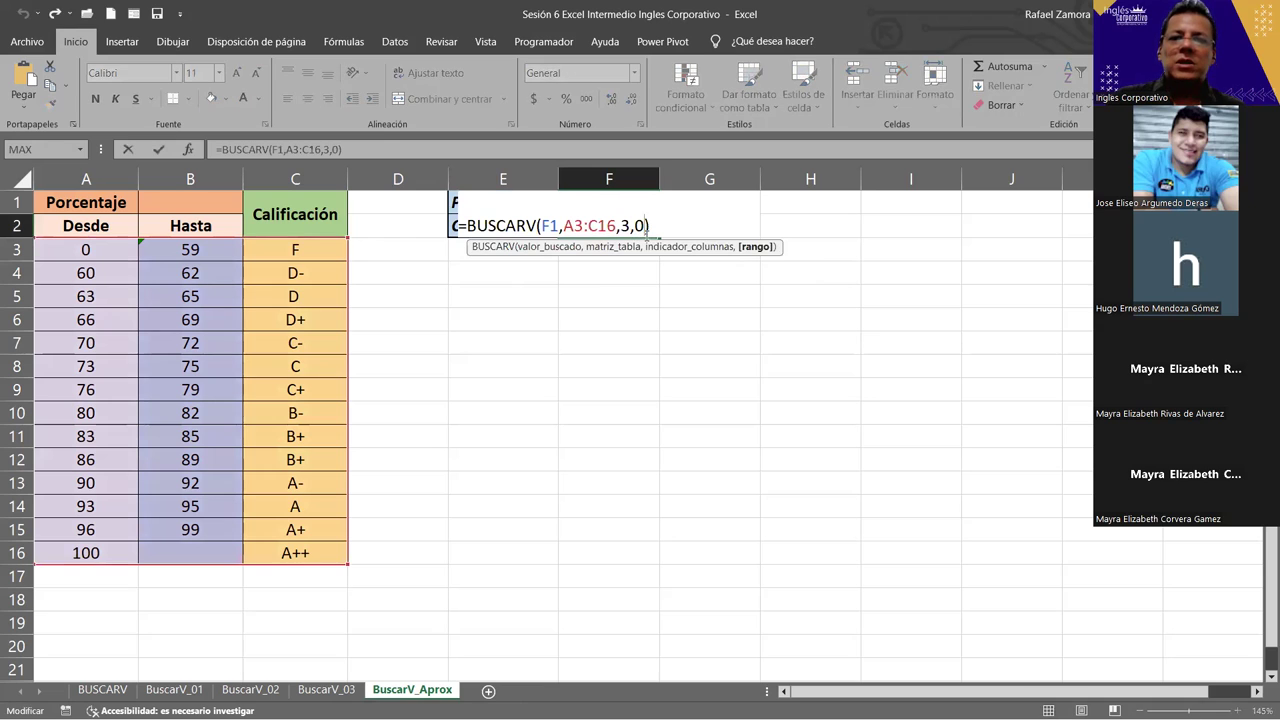
{"action": "double_click", "coordinate": [640, 227]}
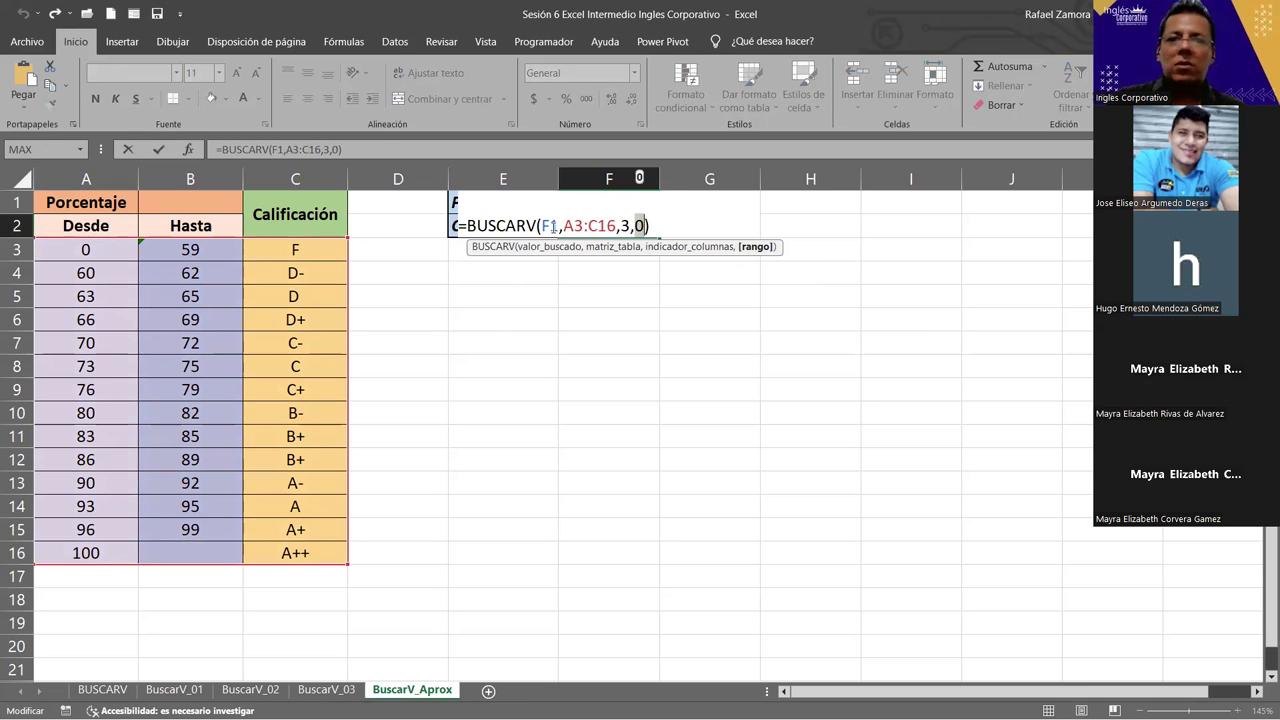
{"action": "left_click", "coordinate": [542, 226]}
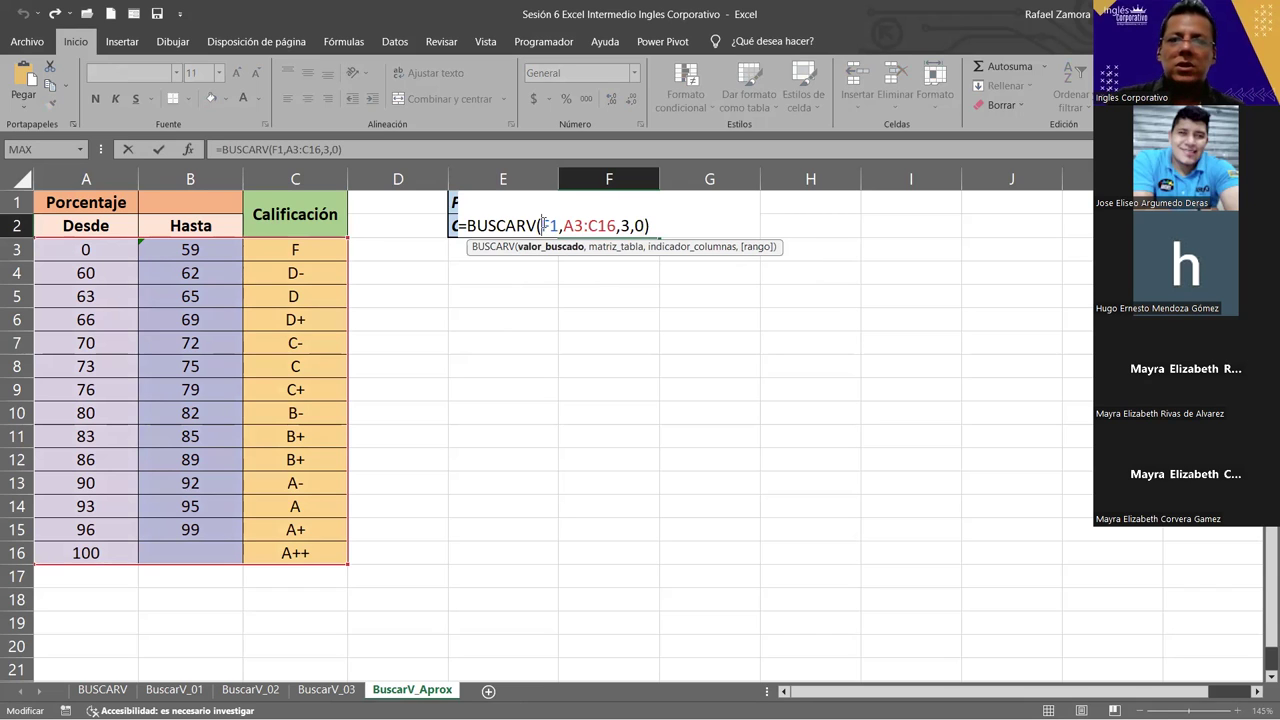
{"action": "double_click", "coordinate": [550, 226]}
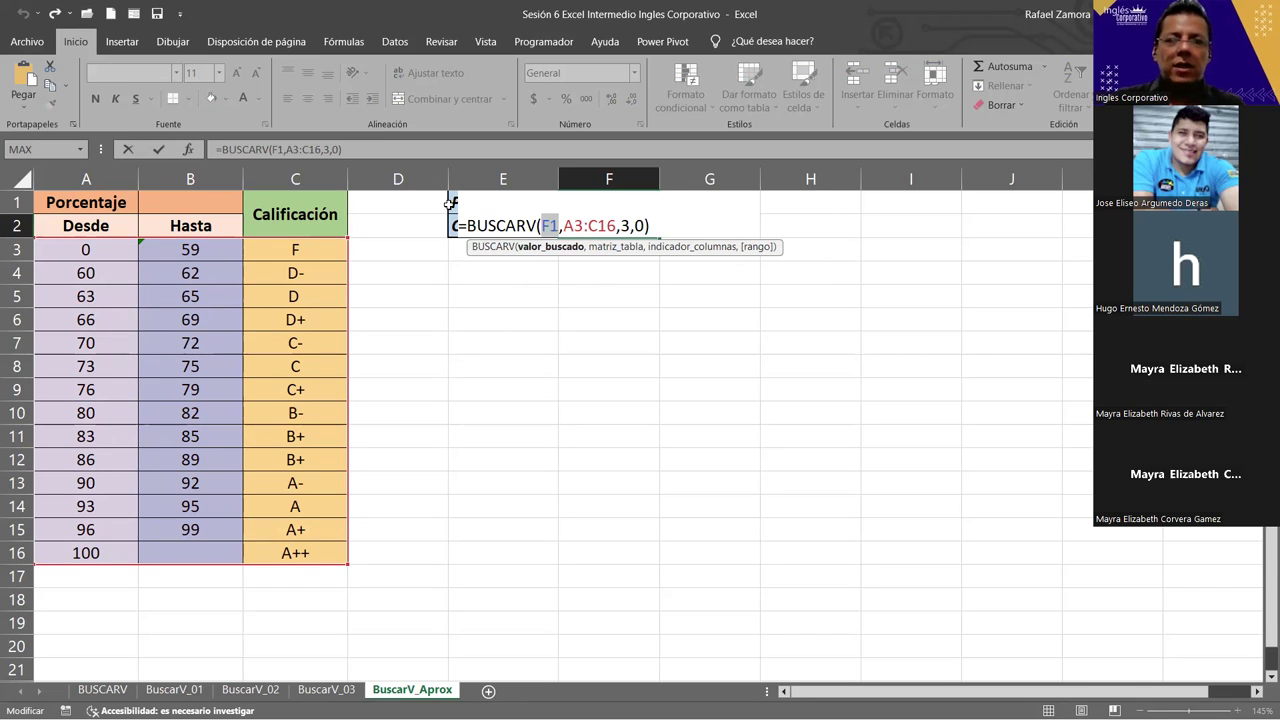
{"action": "key", "text": "ctrl+Return"}
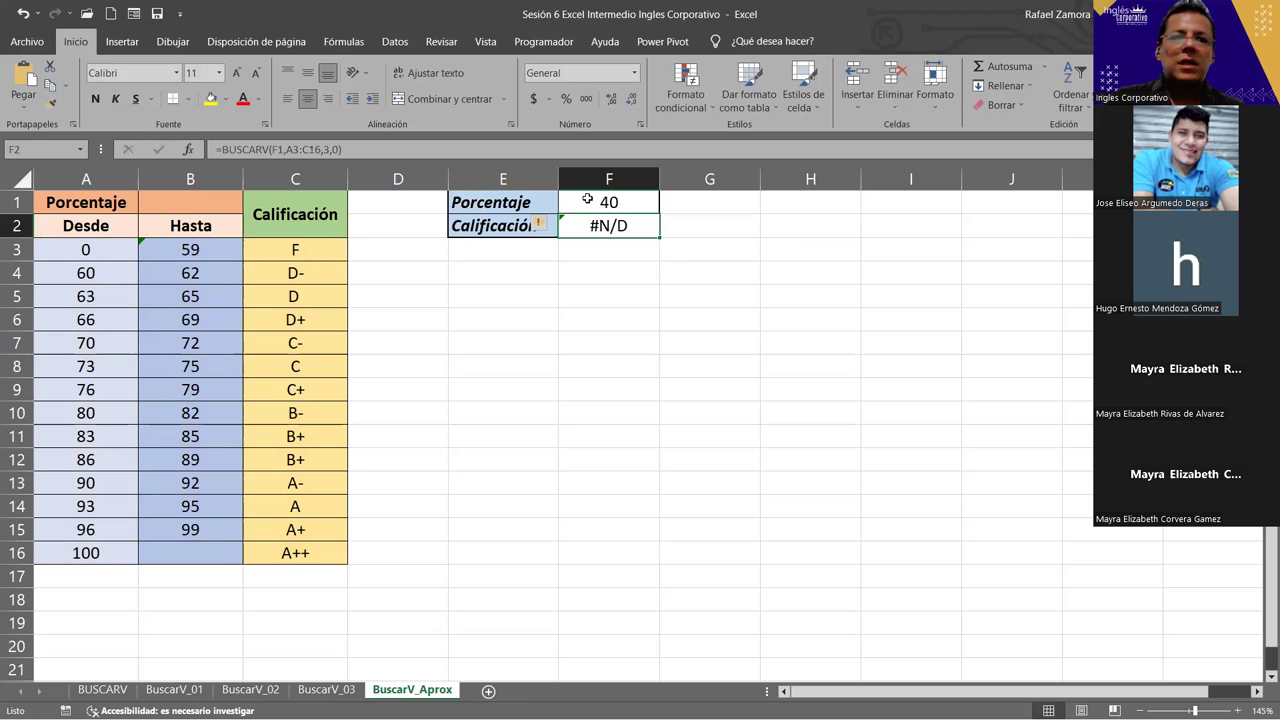
{"action": "left_click_drag", "start_coordinate": [96, 253], "coordinate": [277, 555]}
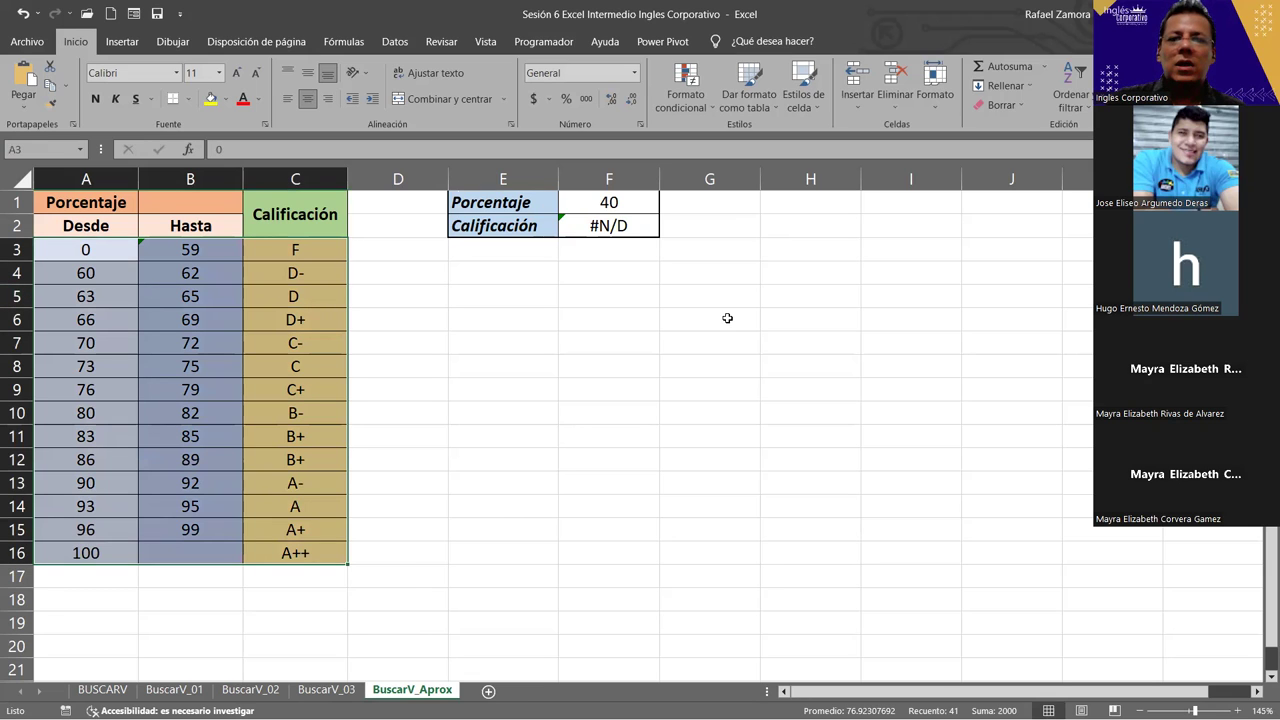
{"action": "double_click", "coordinate": [636, 226]}
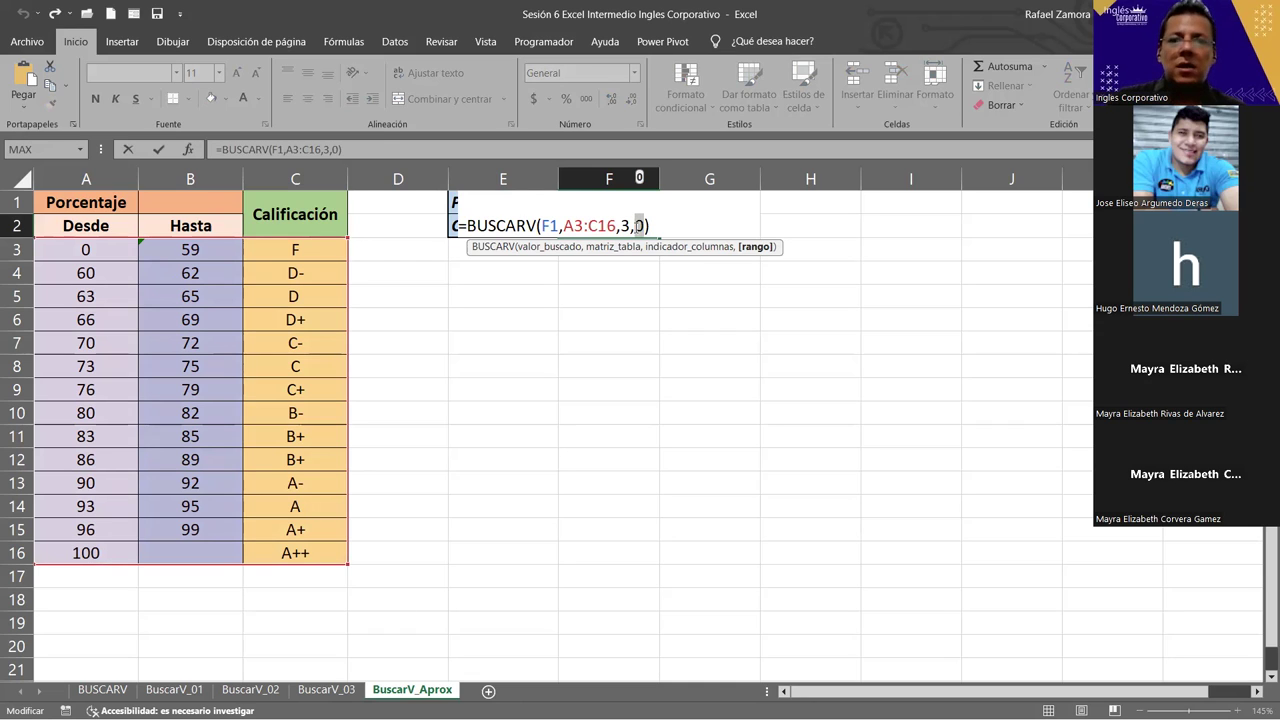
Replace the ,0 in F2 with ,1 so =BUSCARV(F1,A3:C16,3,1) returns F.
{"action": "key", "text": "BackSpace"}
{"action": "key", "text": "BackSpace"}
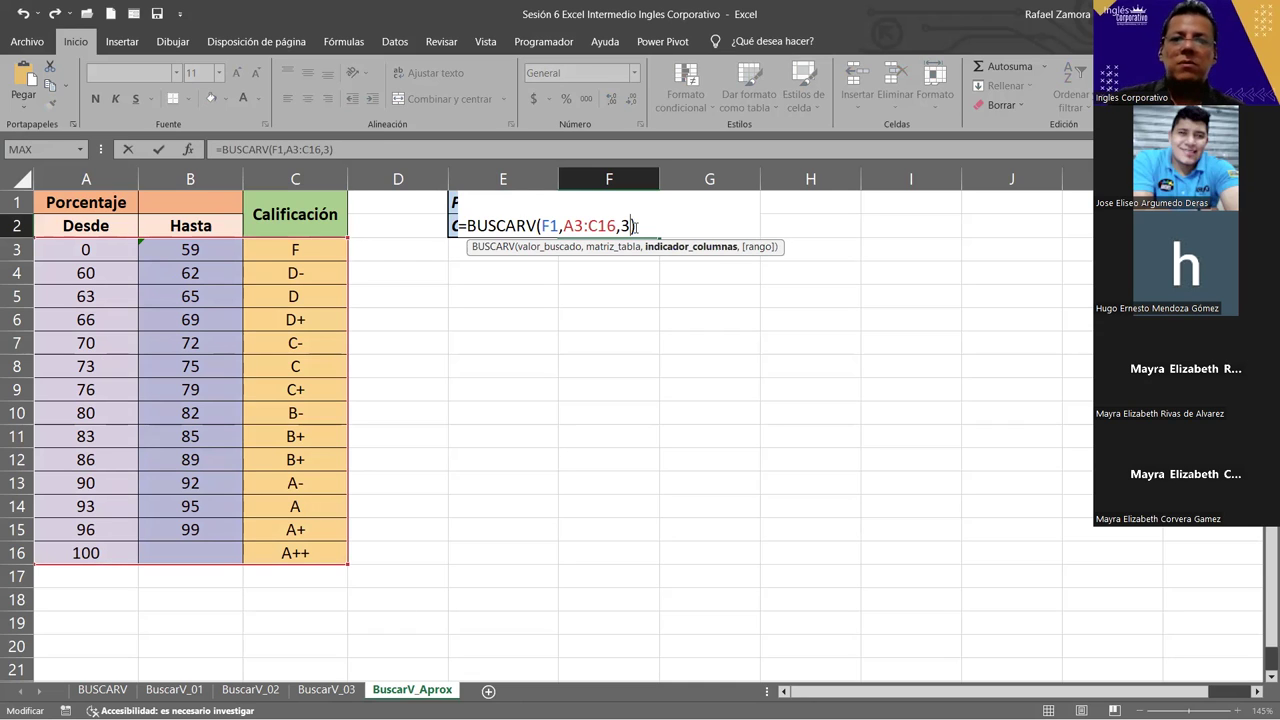
{"action": "key", "text": "Return"}
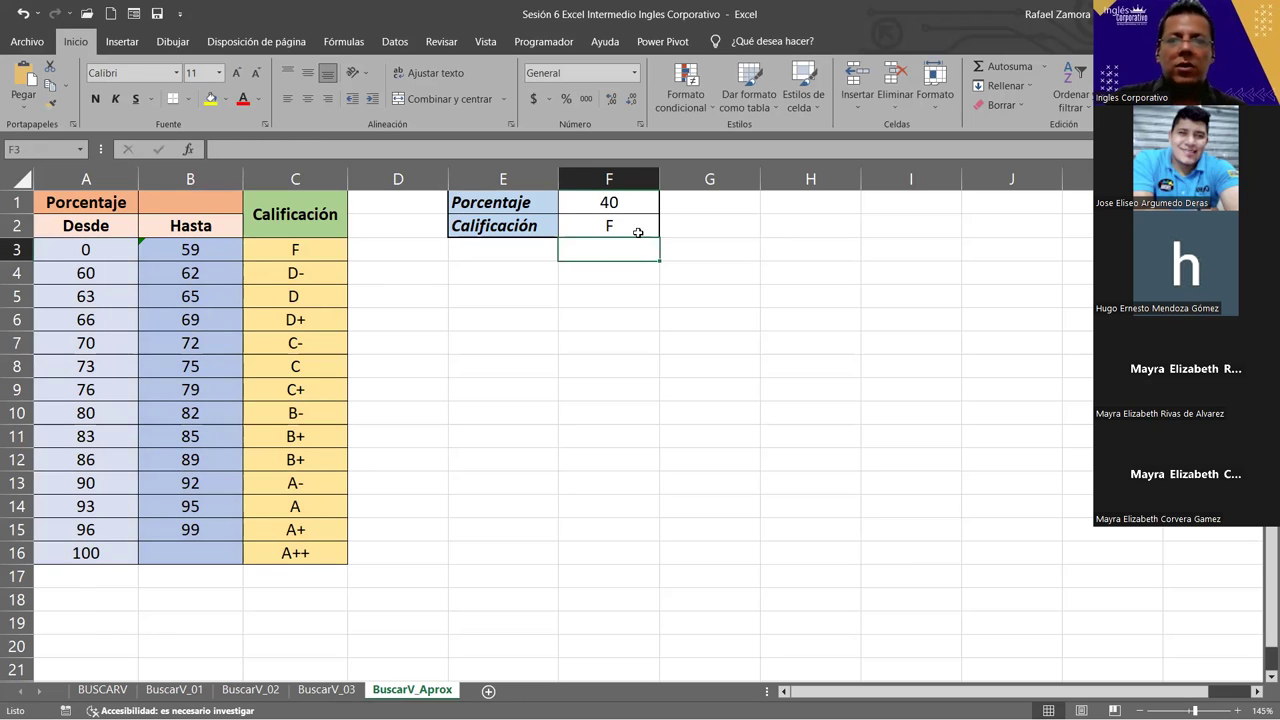
{"action": "left_click", "coordinate": [637, 230]}
{"action": "double_click", "coordinate": [630, 228]}
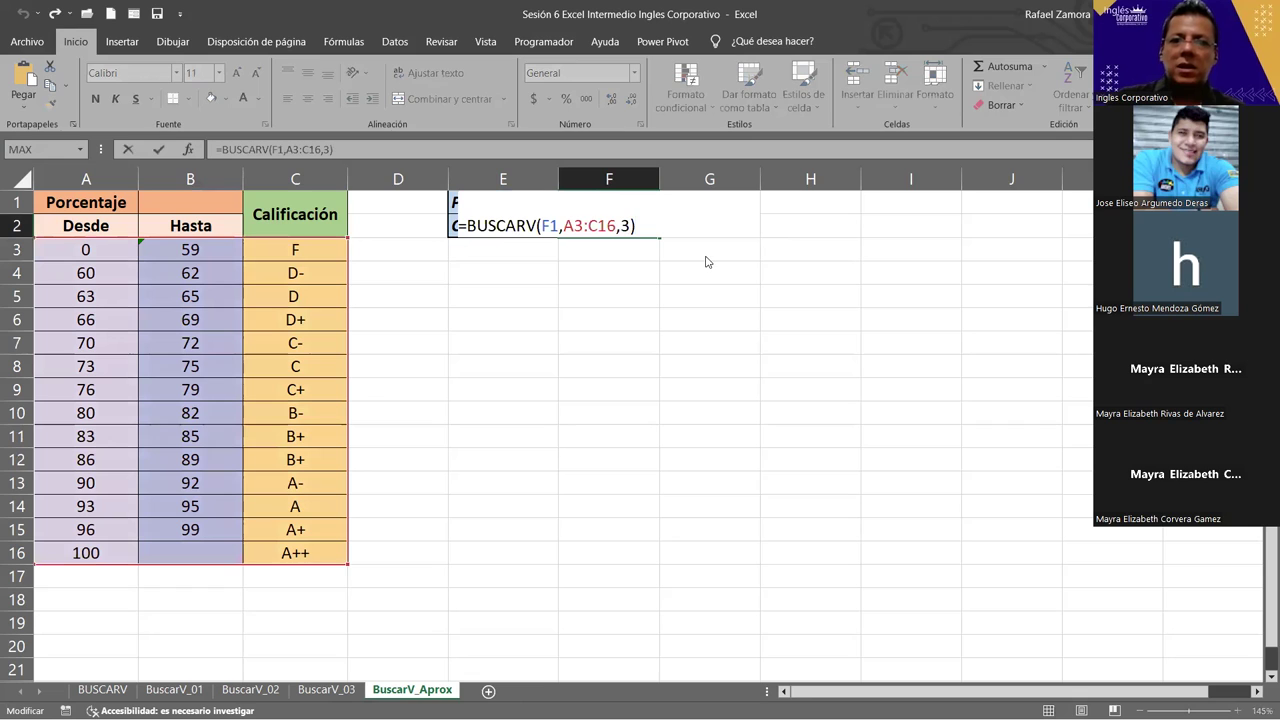
{"action": "type", "text": ","}
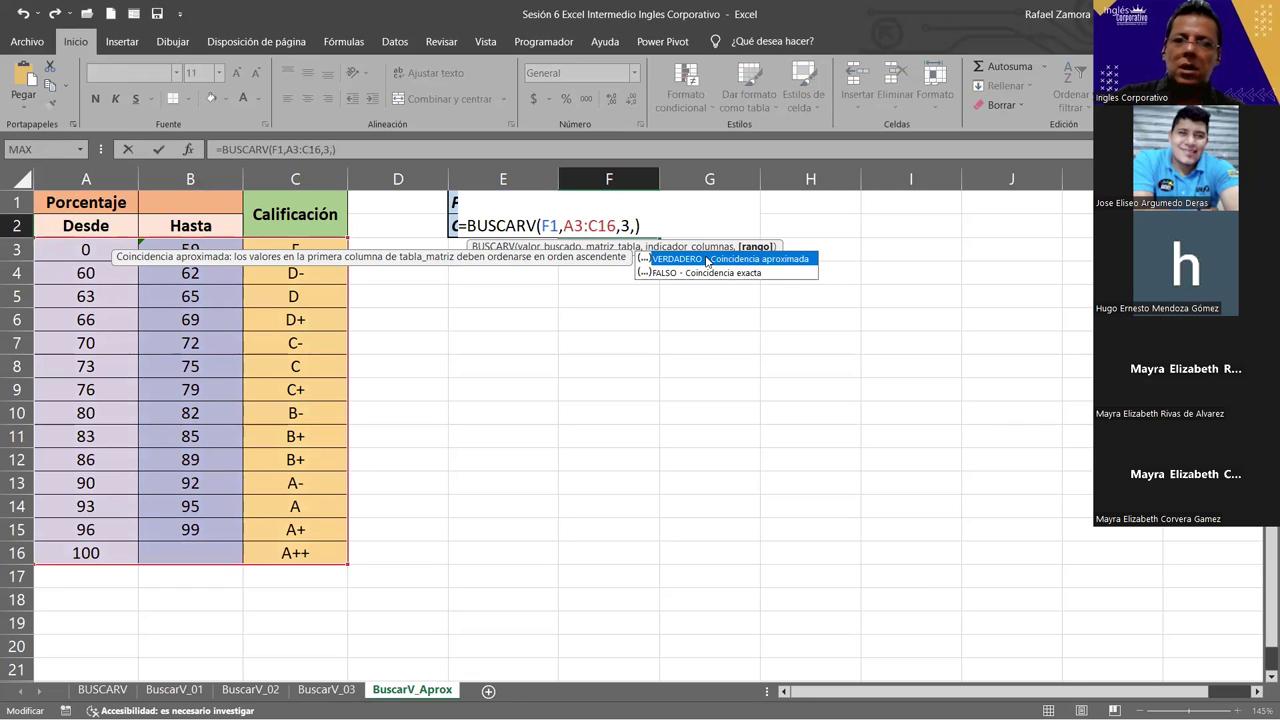
{"action": "type", "text": "1"}
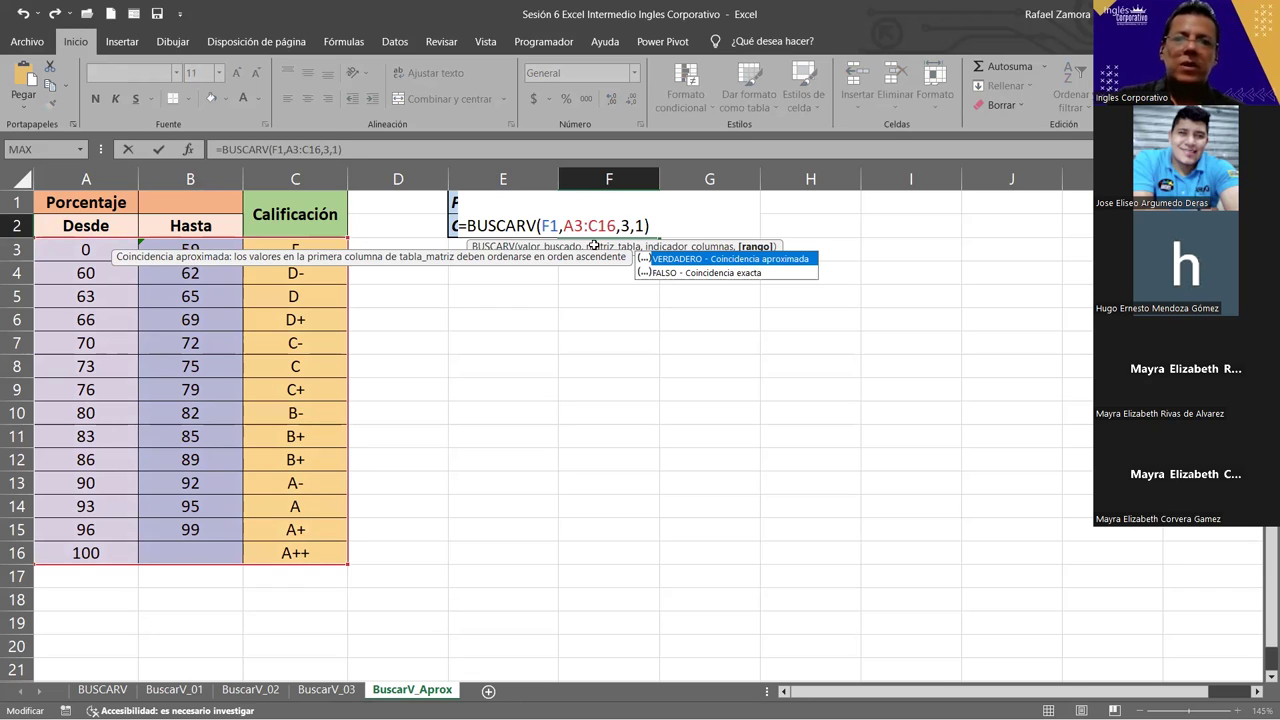
{"action": "key", "text": "Return"}
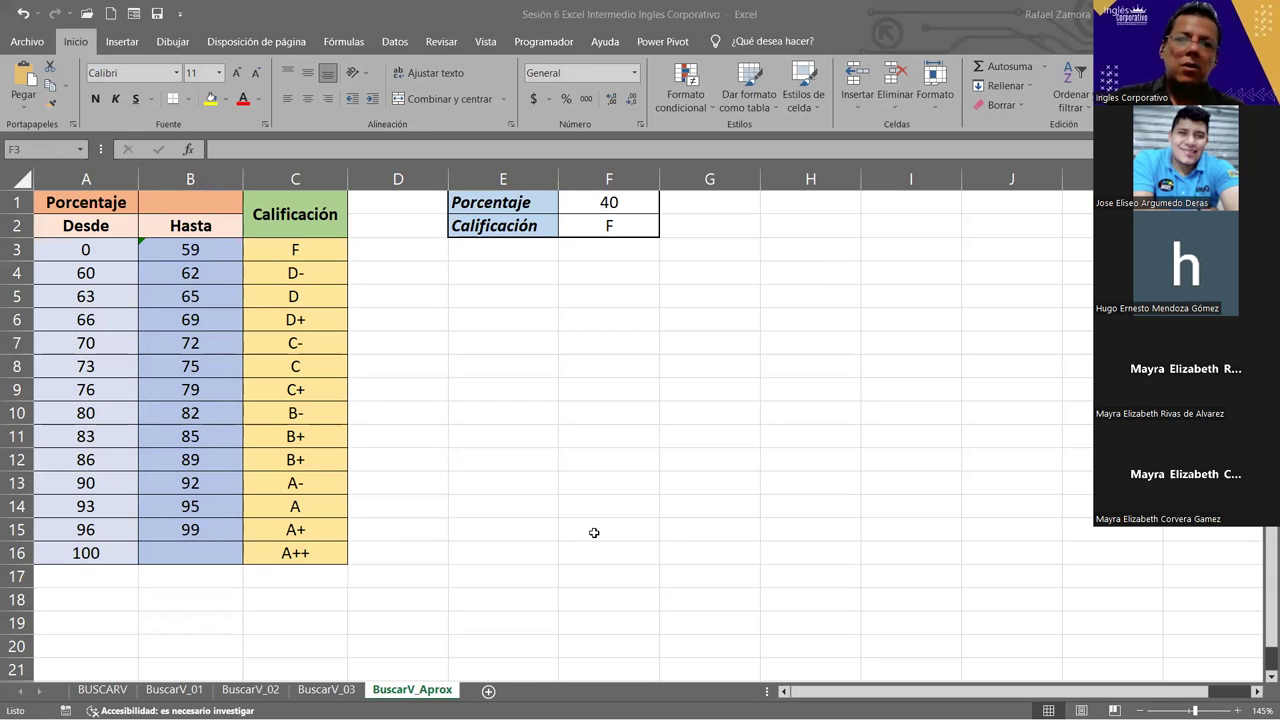
Return to the BuscarH_02 sheet in the Sesión 7 Excel Intermedio workbook.
{"action": "key", "text": "alt+Tab"}
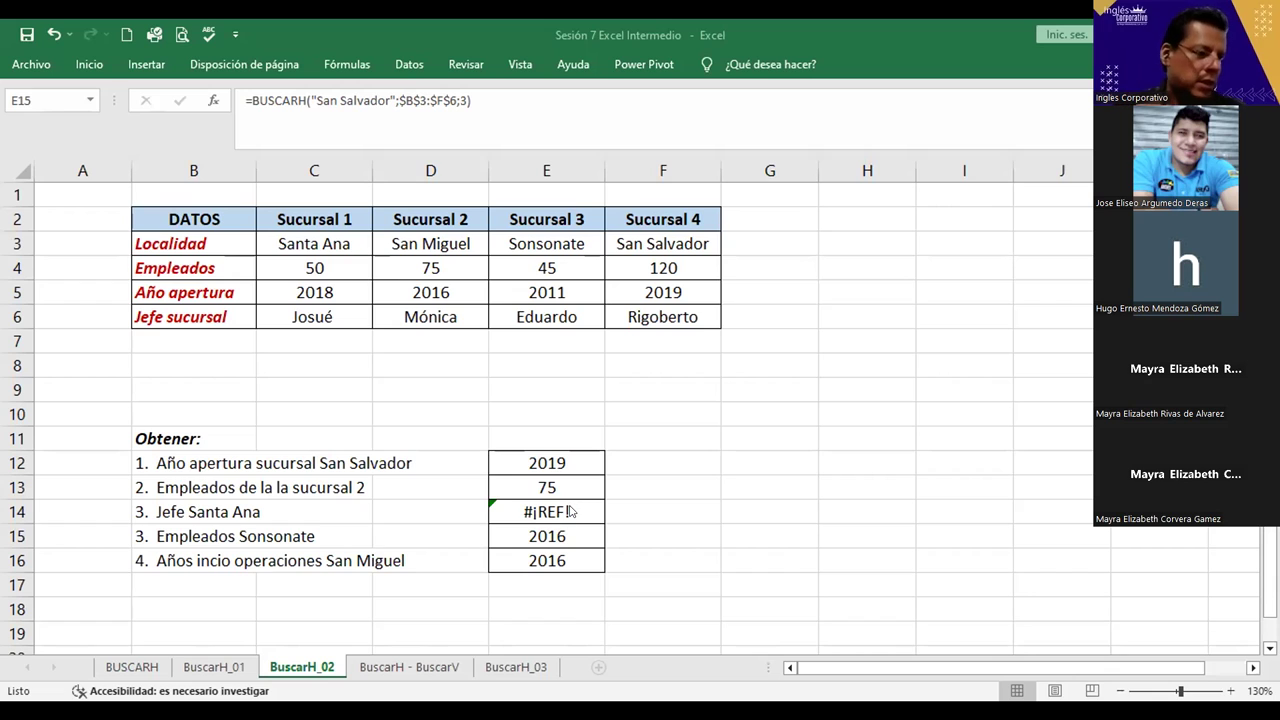
Cancel the accidental E15 edit and open E14's Jefe Santa Ana formula for editing.
{"action": "key", "text": "F2"}
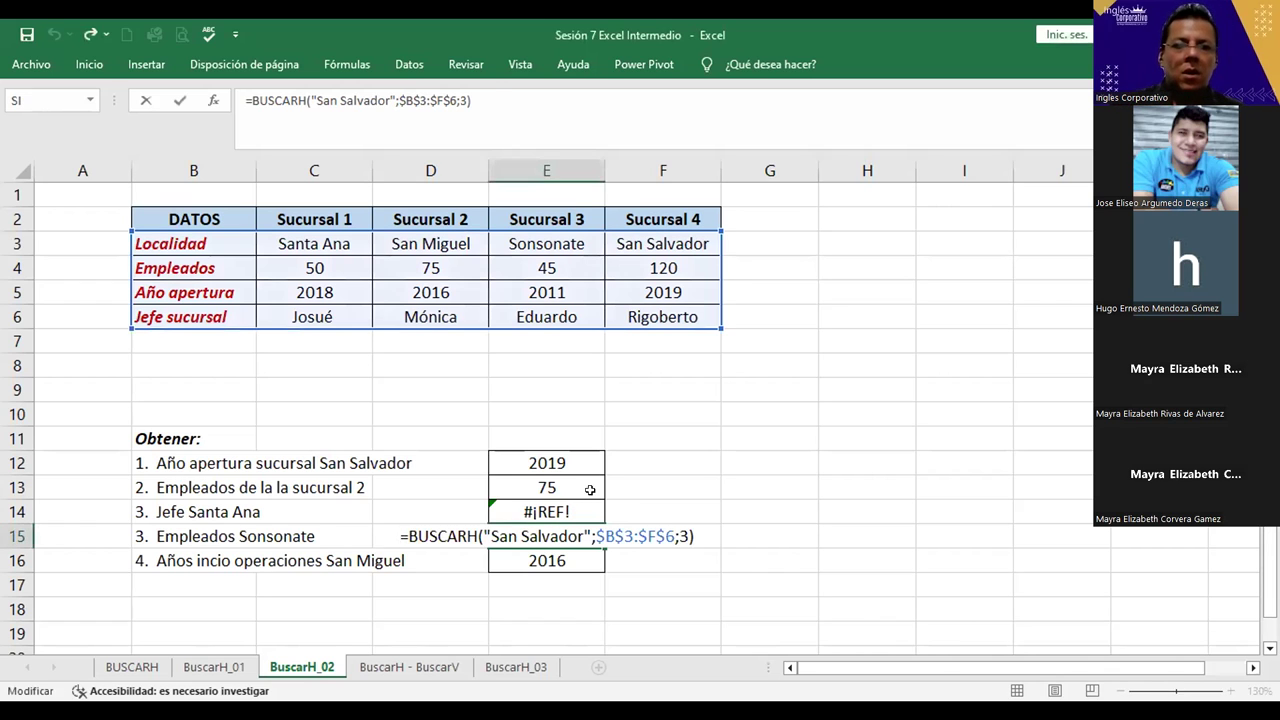
{"action": "left_click", "coordinate": [590, 489]}
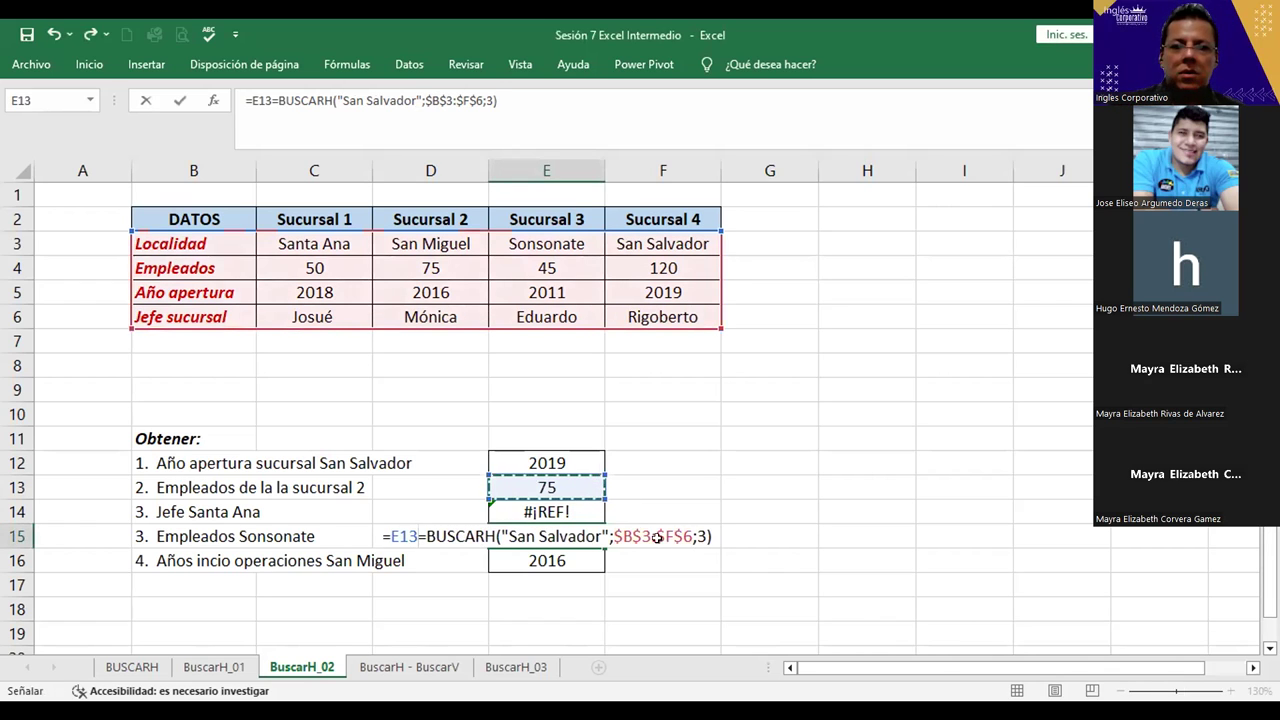
{"action": "key", "text": "Escape"}
{"action": "left_click", "coordinate": [591, 511]}
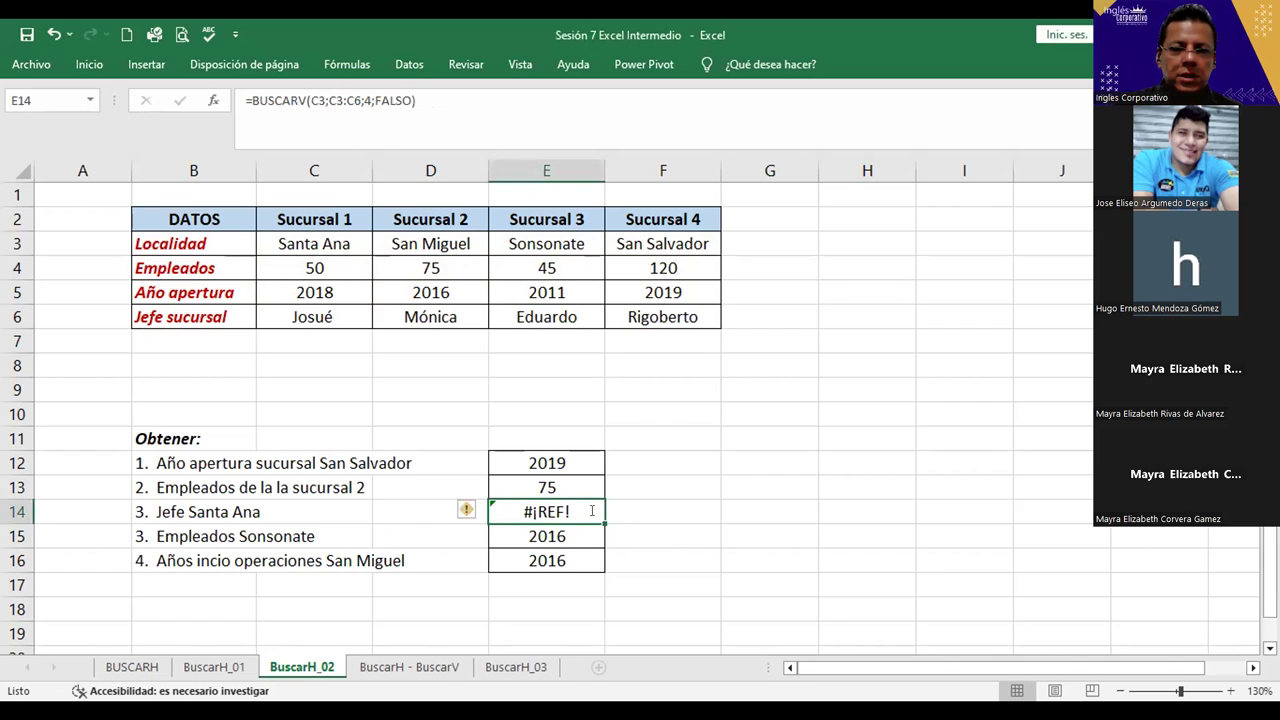
{"action": "double_click", "coordinate": [591, 511]}
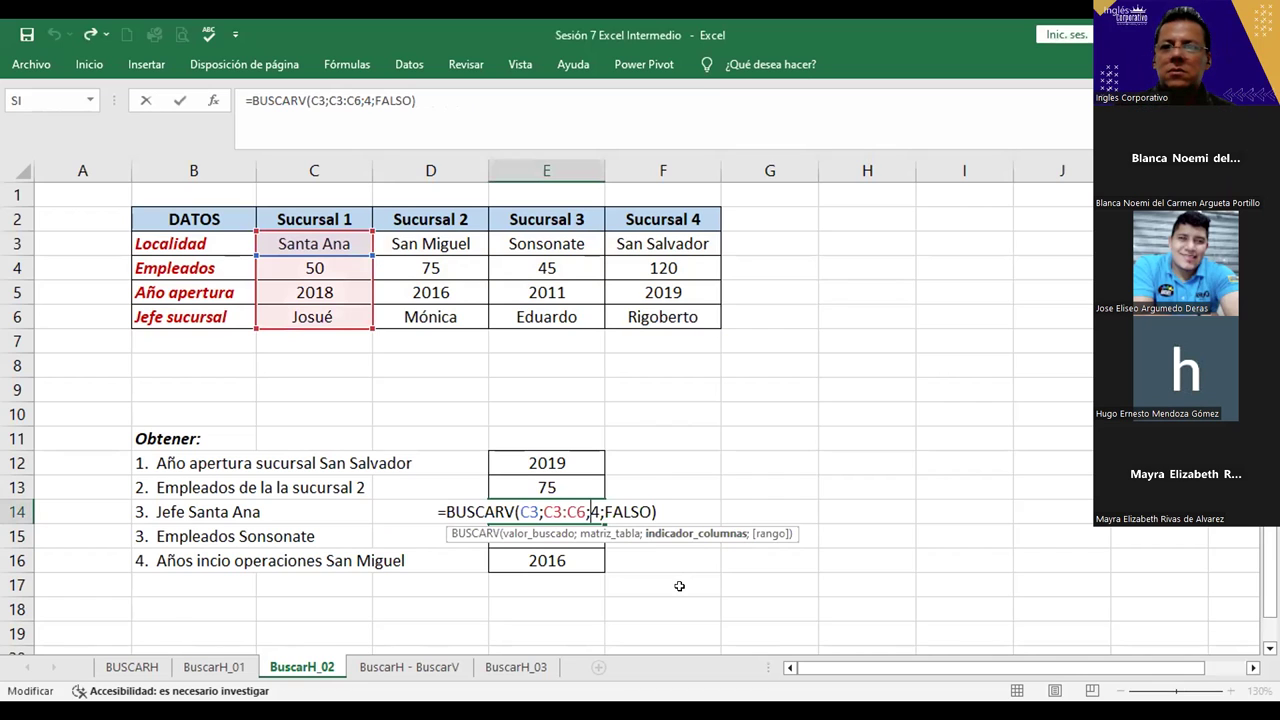
Change BUSCARV to BUSCARH in E14 so the Santa Ana manager shows Josué.
{"action": "left_click", "coordinate": [507, 511]}
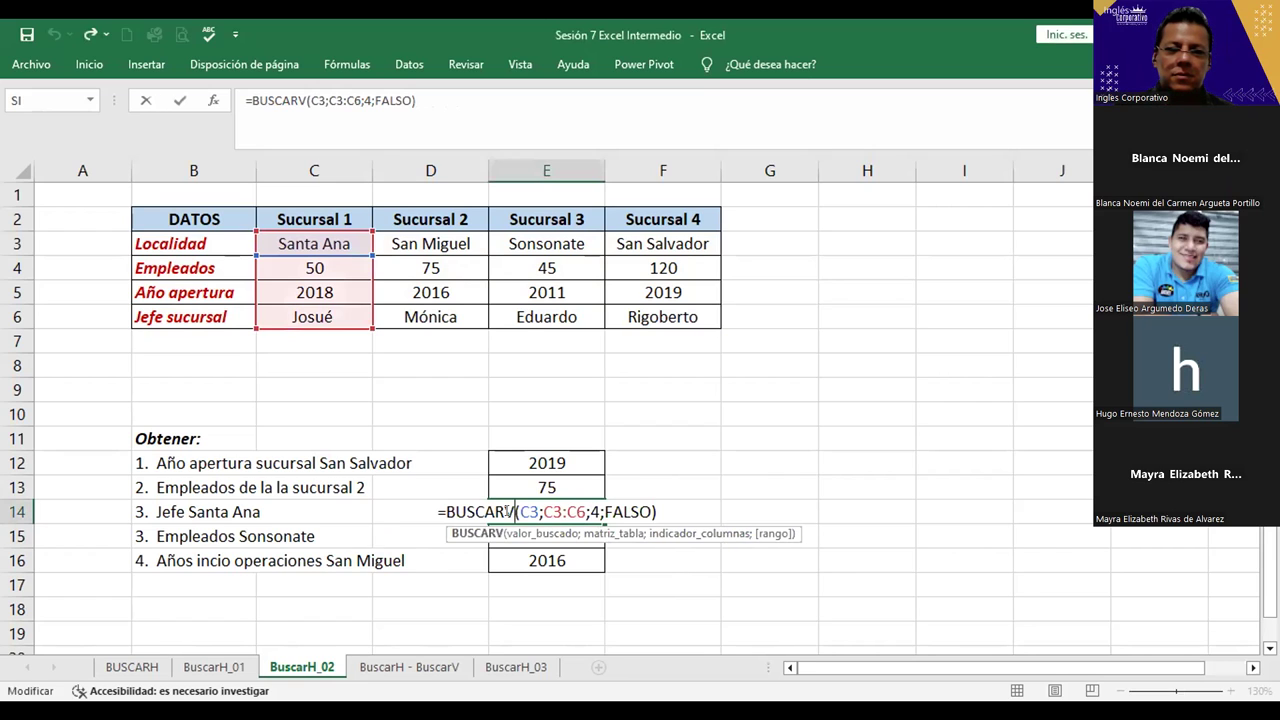
{"action": "key", "text": "BackSpace"}
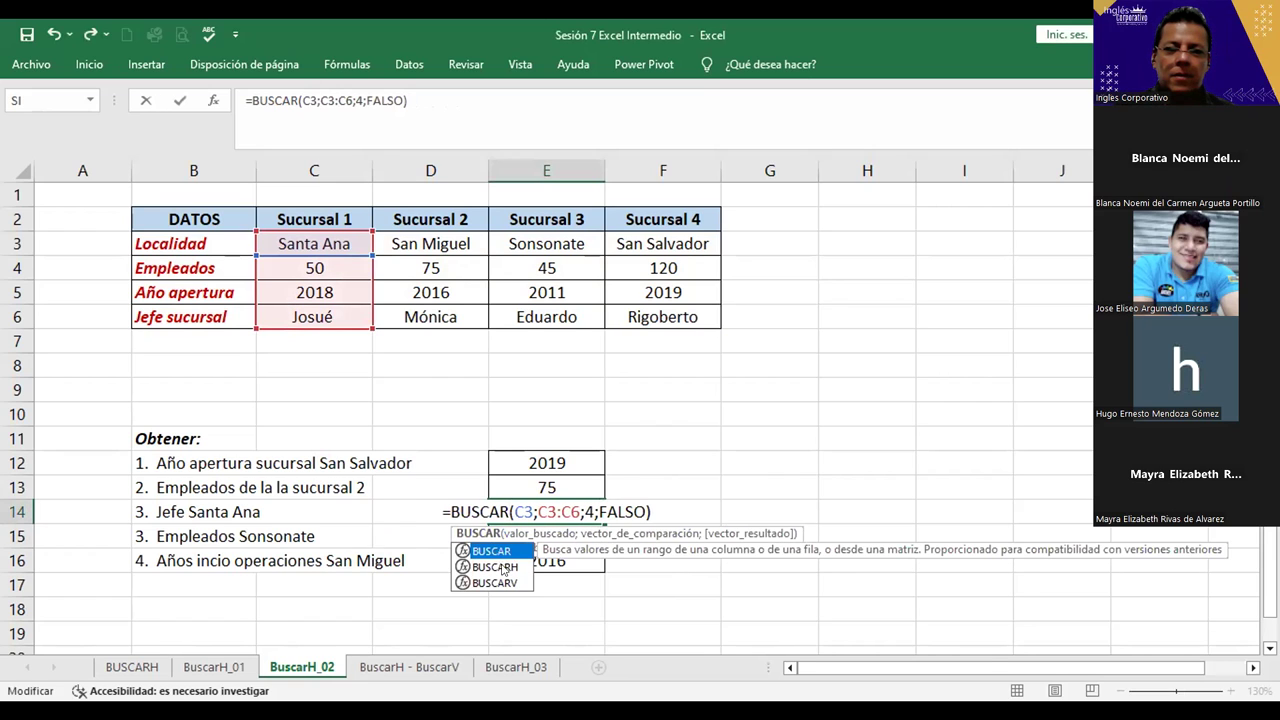
{"action": "type", "text": "H"}
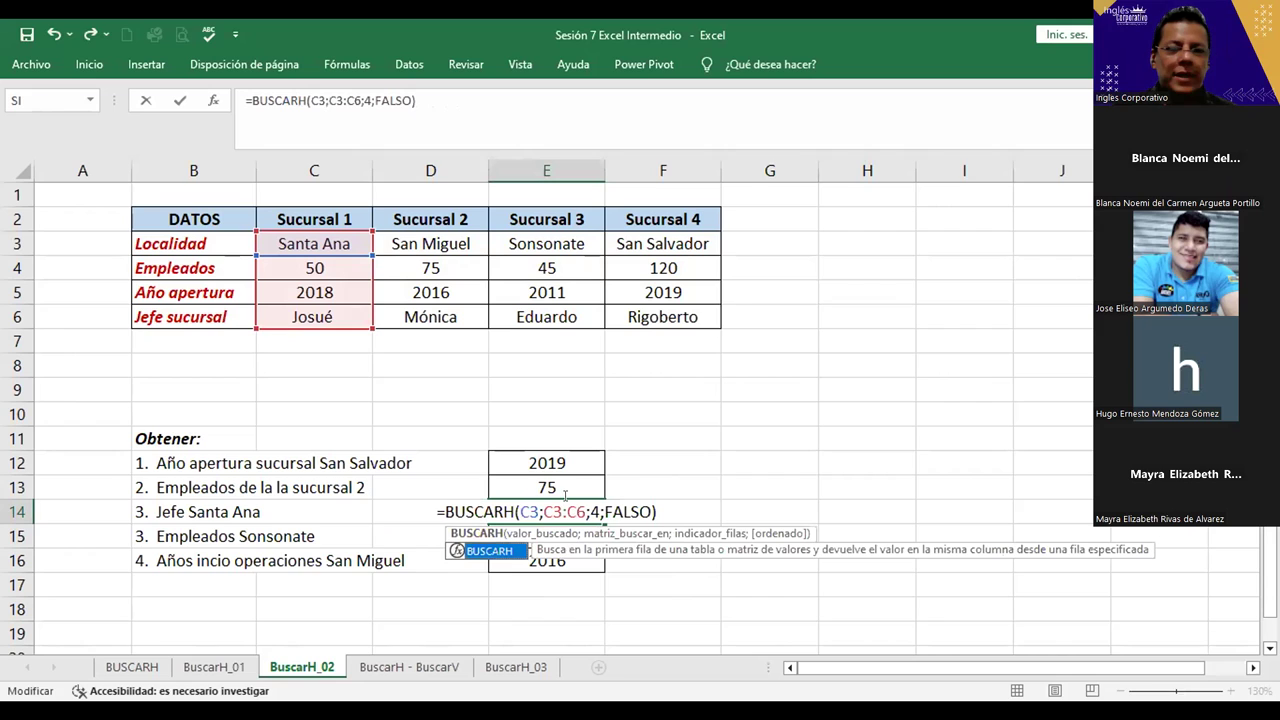
{"action": "key", "text": "Return"}
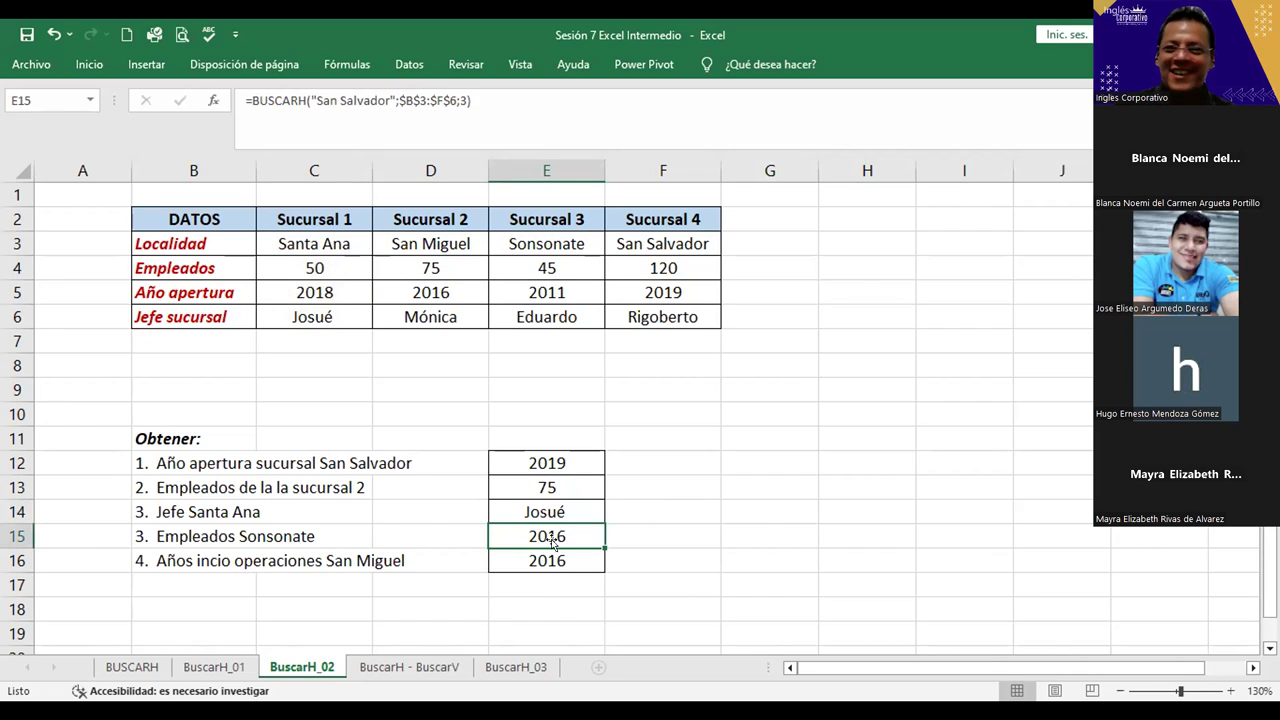
Clear E15's arguments and restart it as =BUSCARH(E3; with Sonsonate as the lookup value.
{"action": "double_click", "coordinate": [577, 537]}
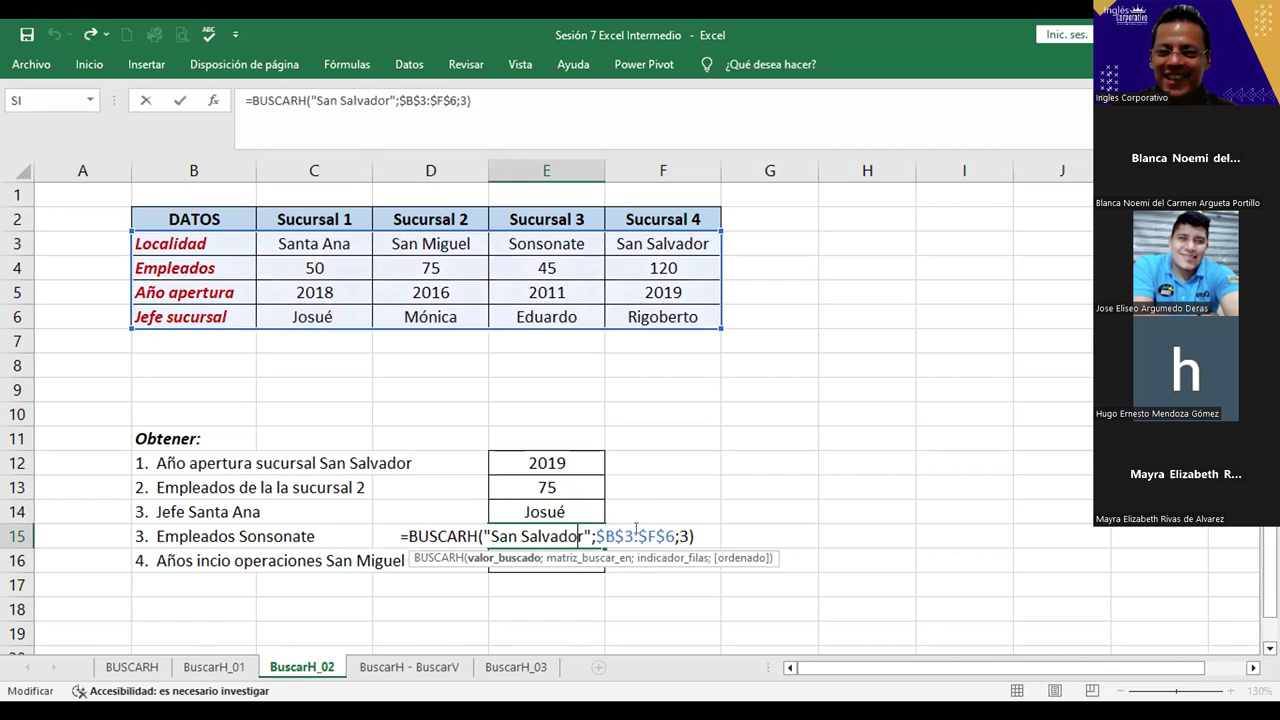
{"action": "key", "text": "Right"}
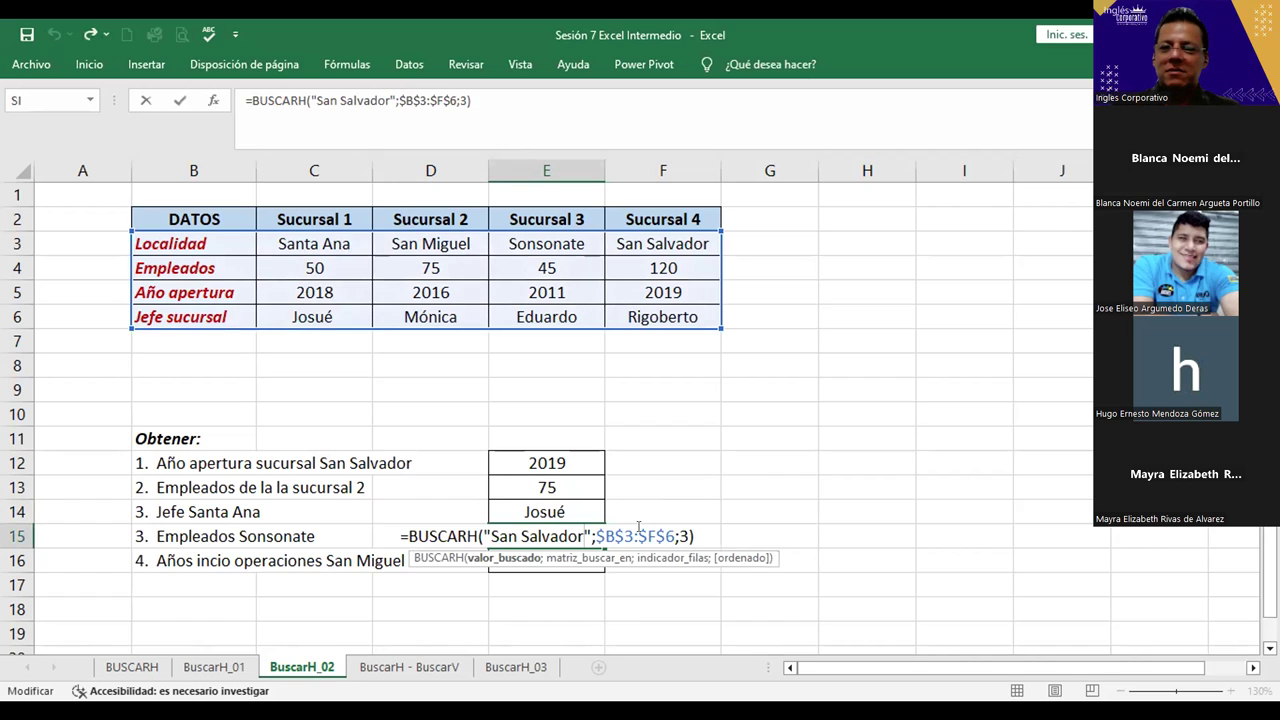
{"action": "key", "text": "ctrl+z"}
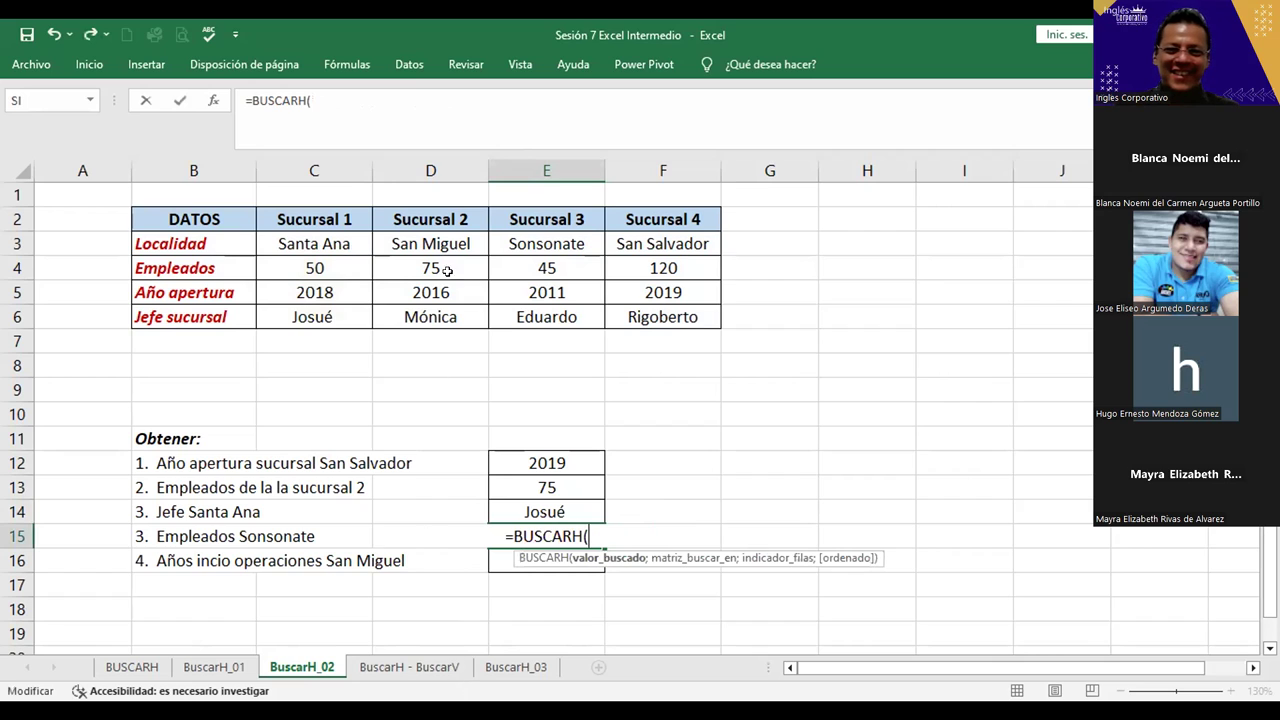
{"action": "left_click", "coordinate": [521, 221]}
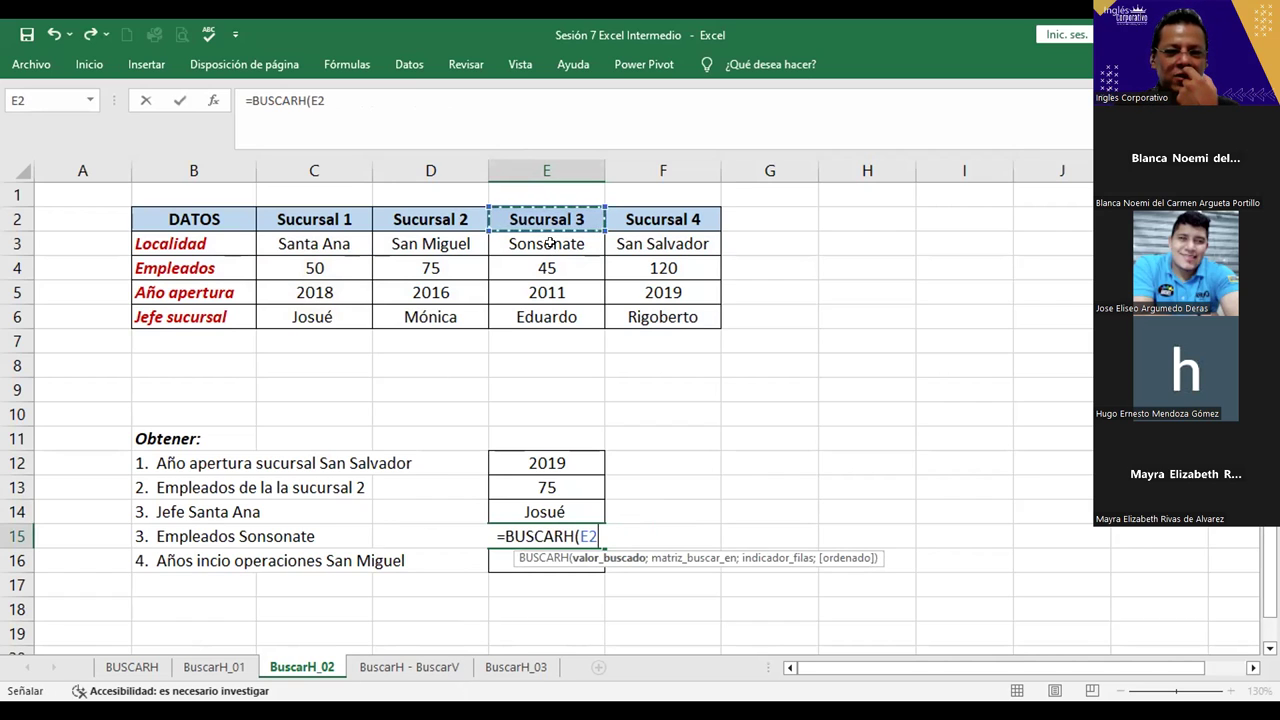
{"action": "left_click", "coordinate": [549, 243]}
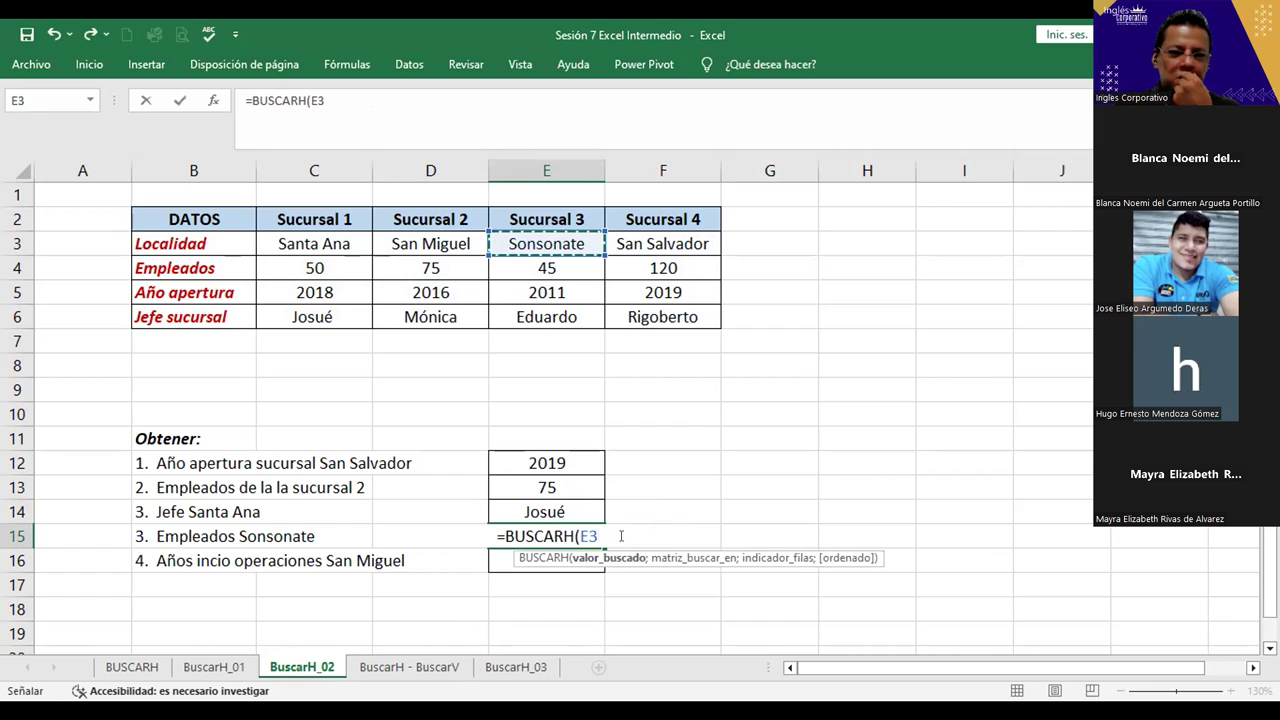
{"action": "type", "text": ";"}
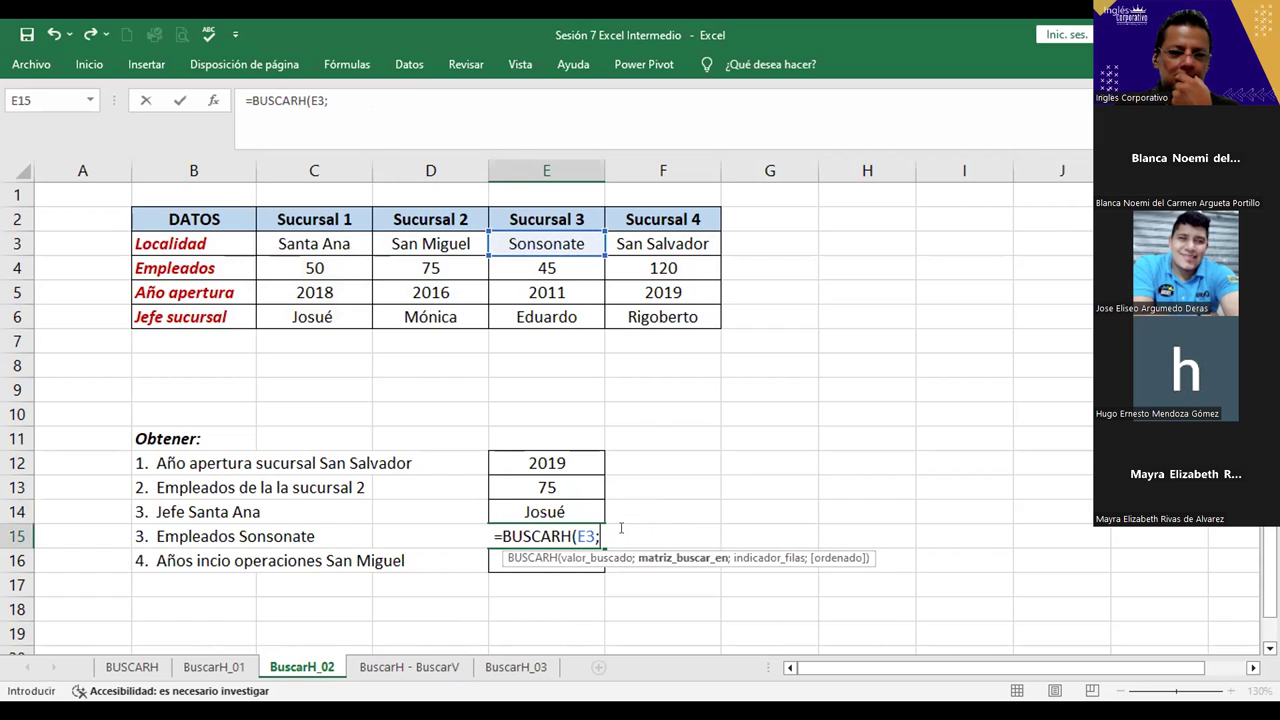
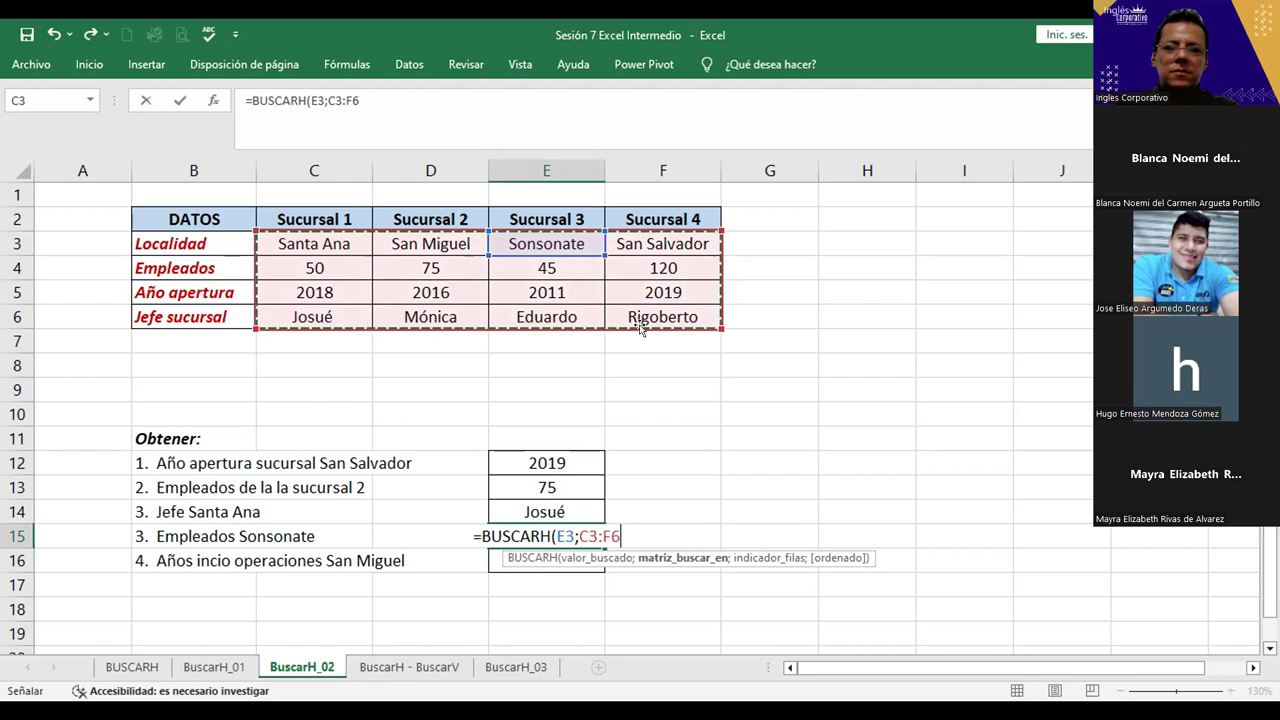
Complete E15 as =BUSCARH(E3;C3:F6;2;0) so it returns 45 Sonsonate employees.
{"action": "type", "text": ";2"}
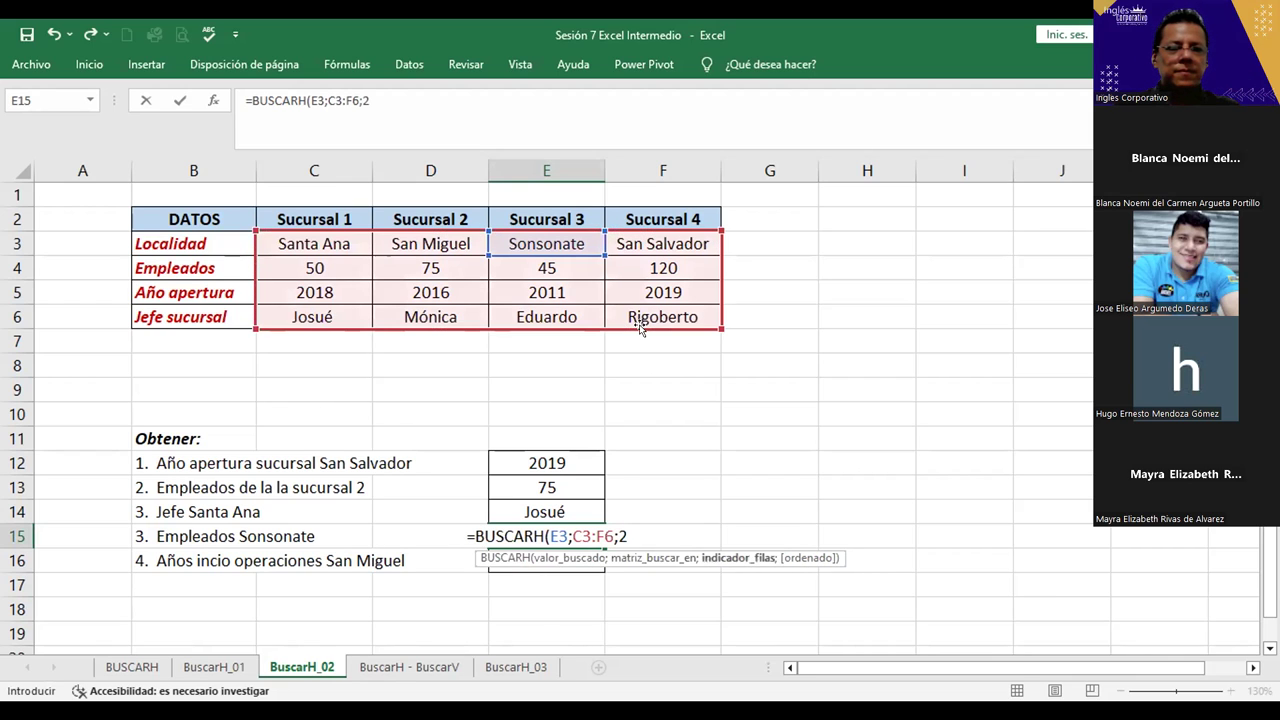
{"action": "type", "text": ";0"}
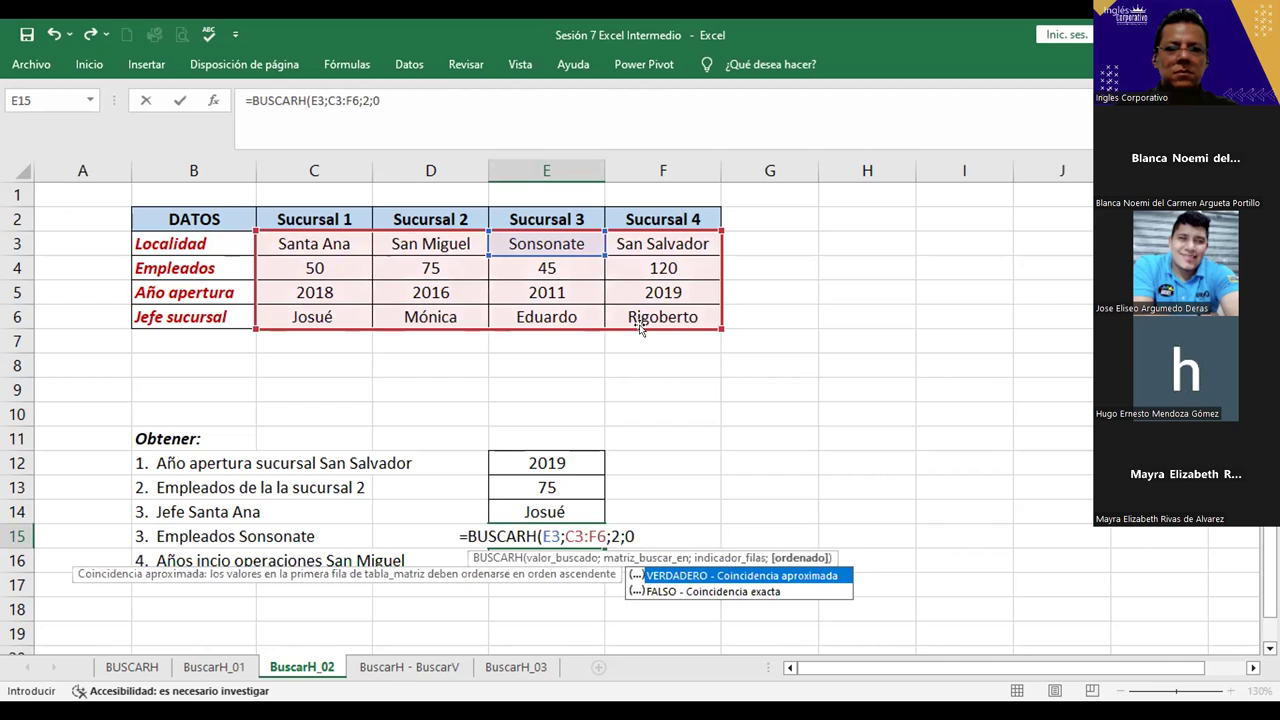
{"action": "key", "text": "Return"}
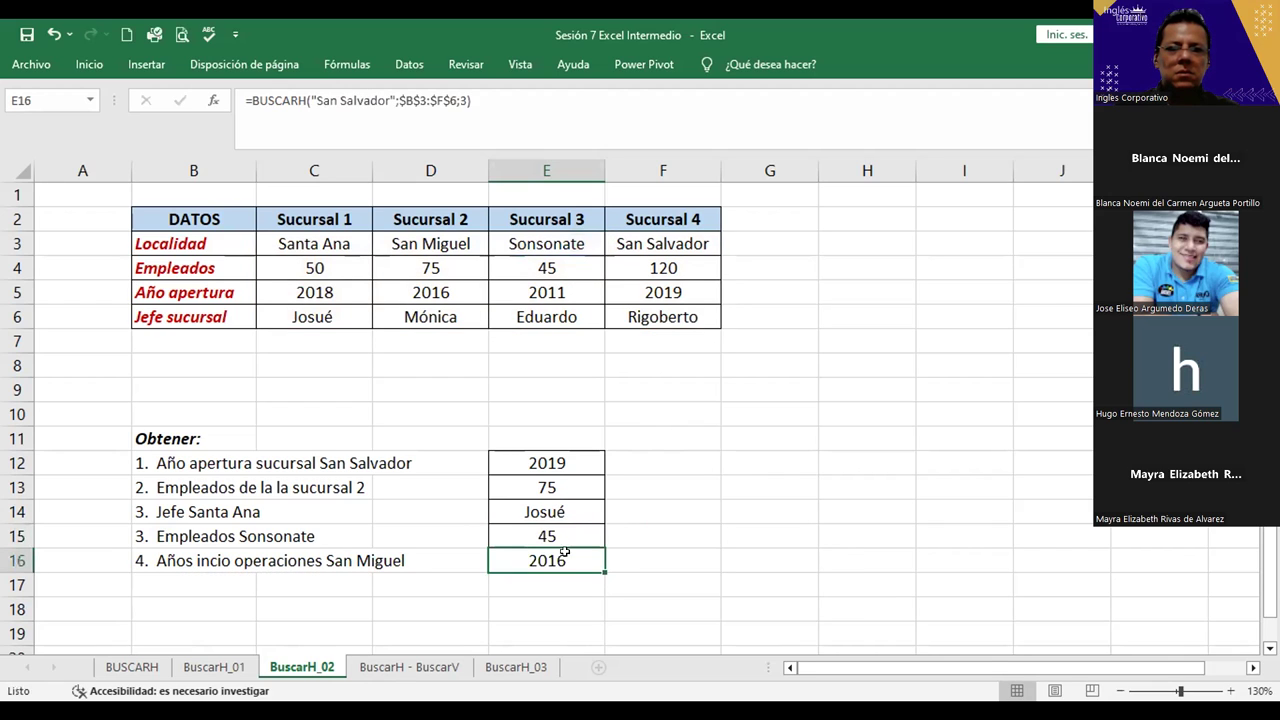
Rewrite E16's formula to begin =BUSCARH(D2;B2:F6, replacing the old arguments.
{"action": "double_click", "coordinate": [565, 558]}
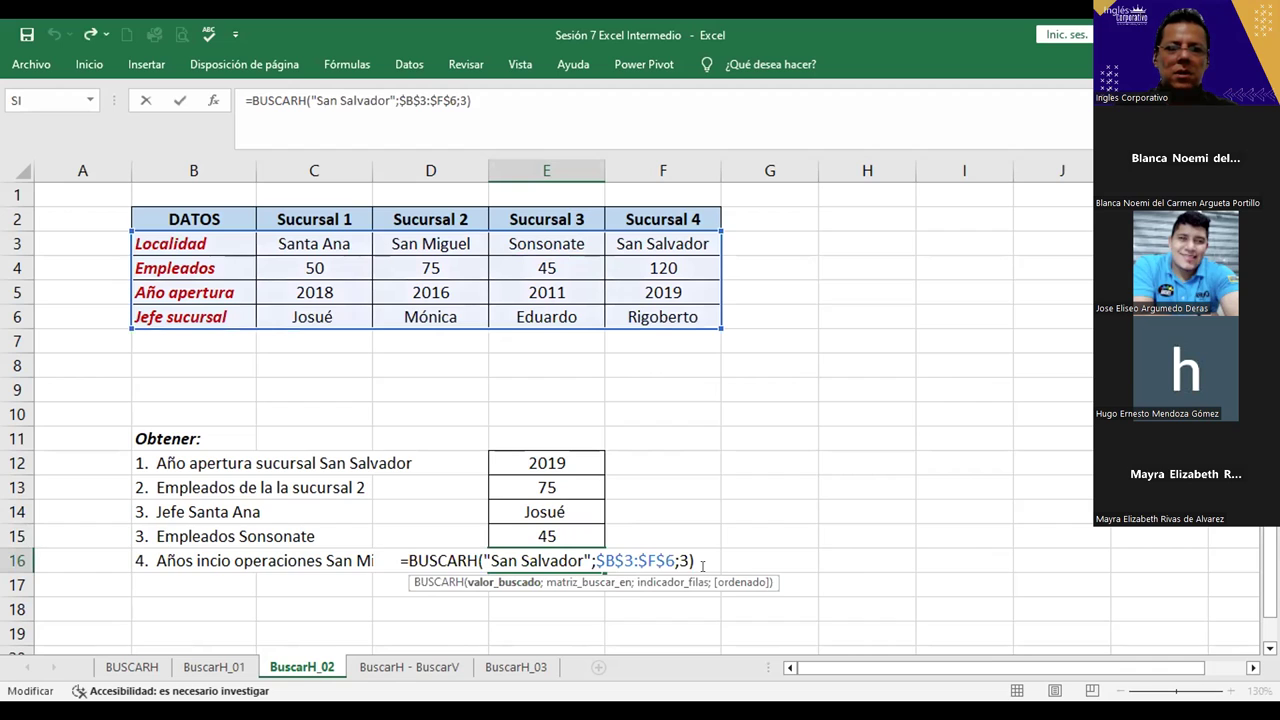
{"action": "key", "text": "ctrl+Delete"}
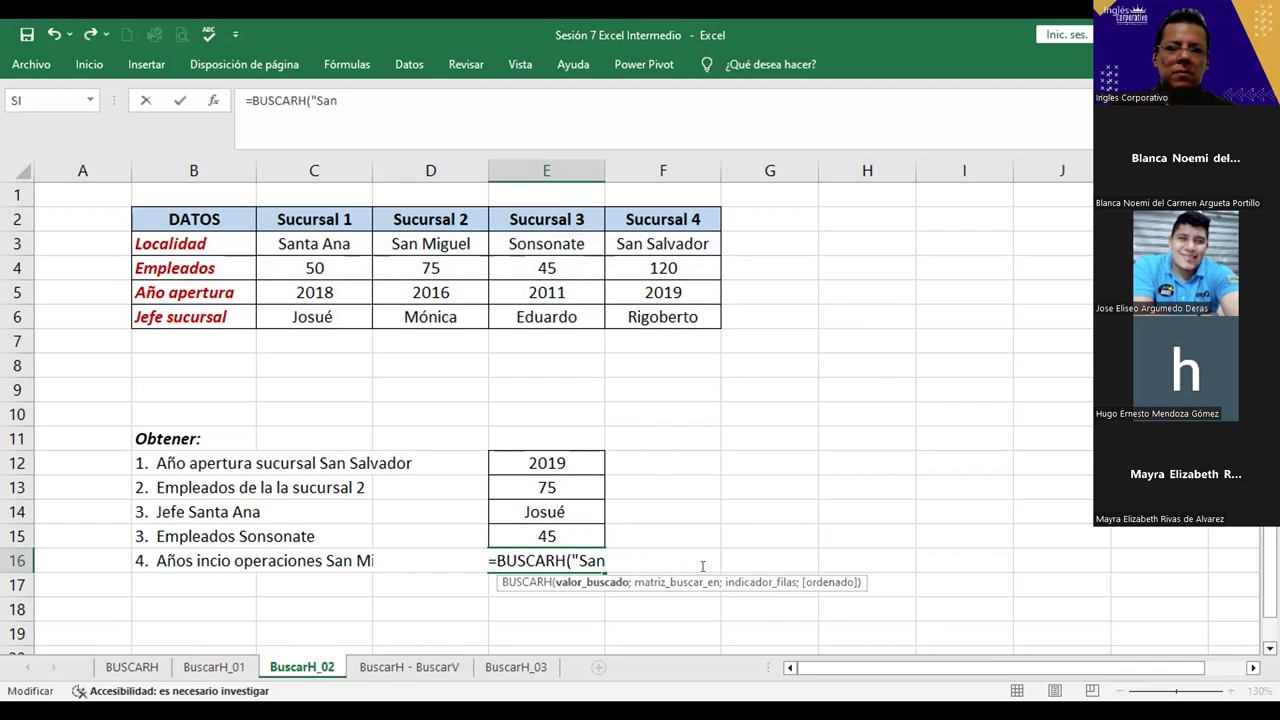
{"action": "key", "text": "BackSpace"}
{"action": "key", "text": "BackSpace"}
{"action": "key", "text": "BackSpace"}
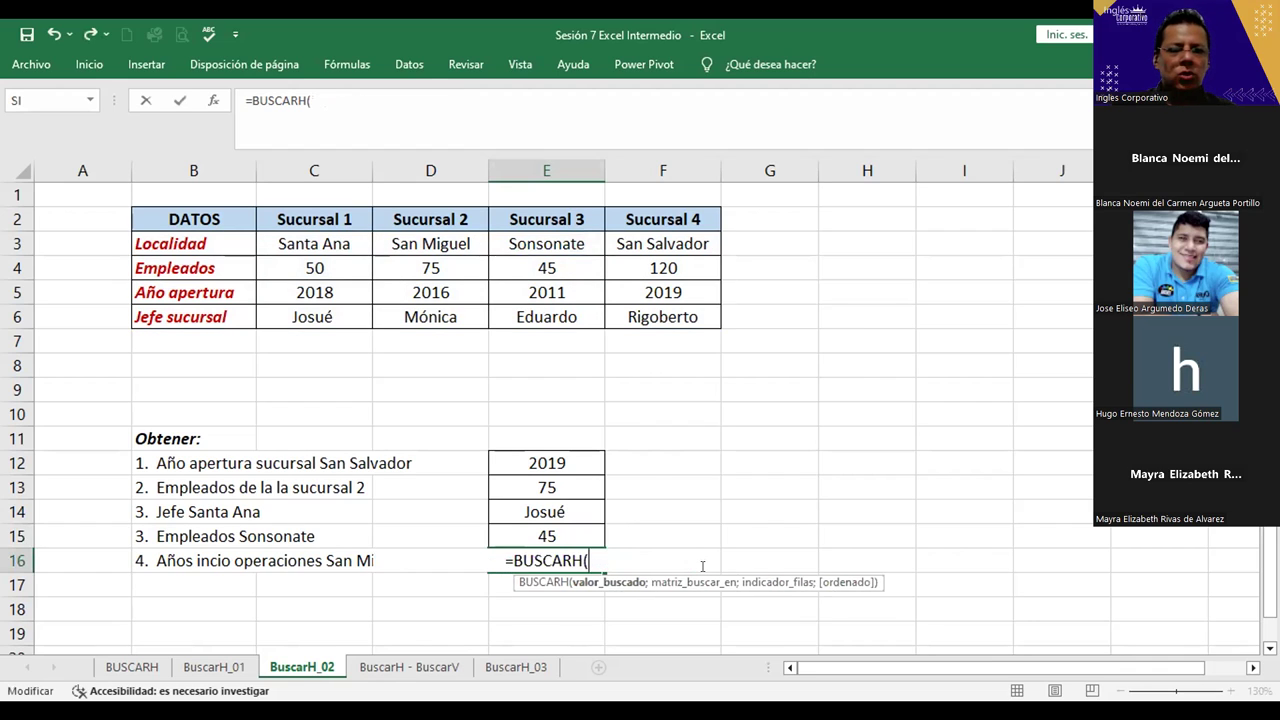
{"action": "left_click", "coordinate": [430, 213]}
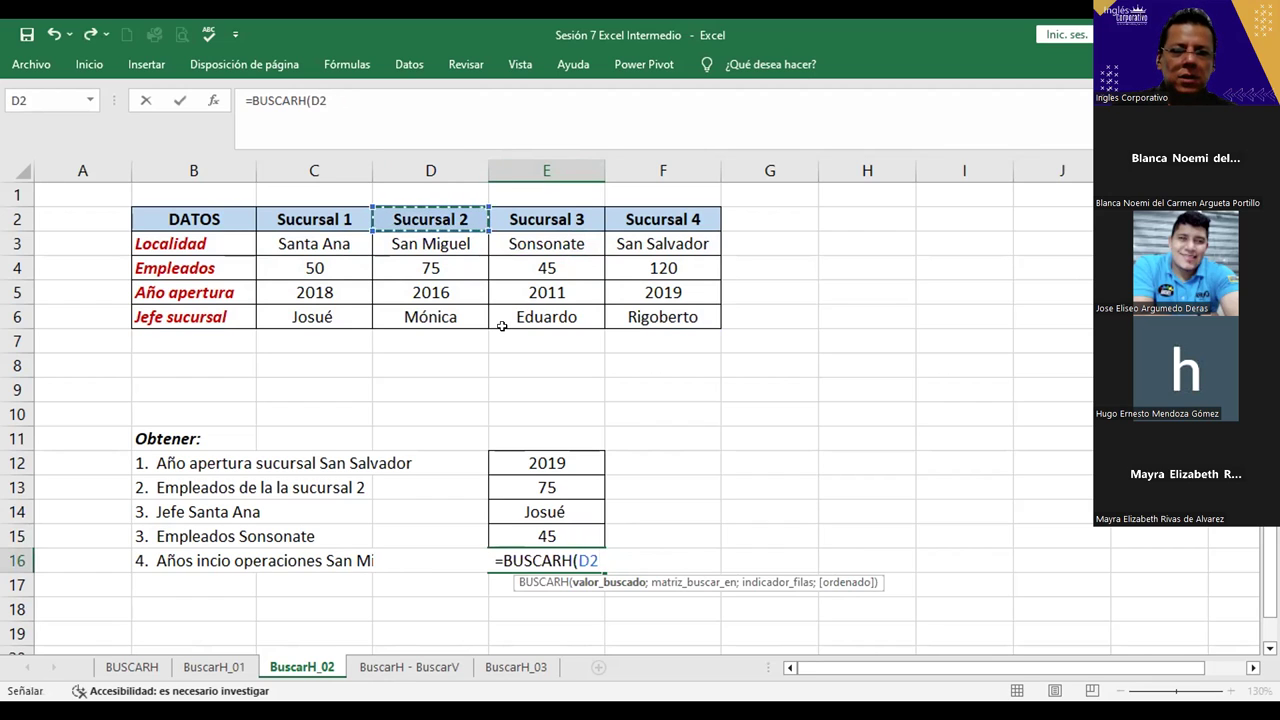
{"action": "type", "text": ";"}
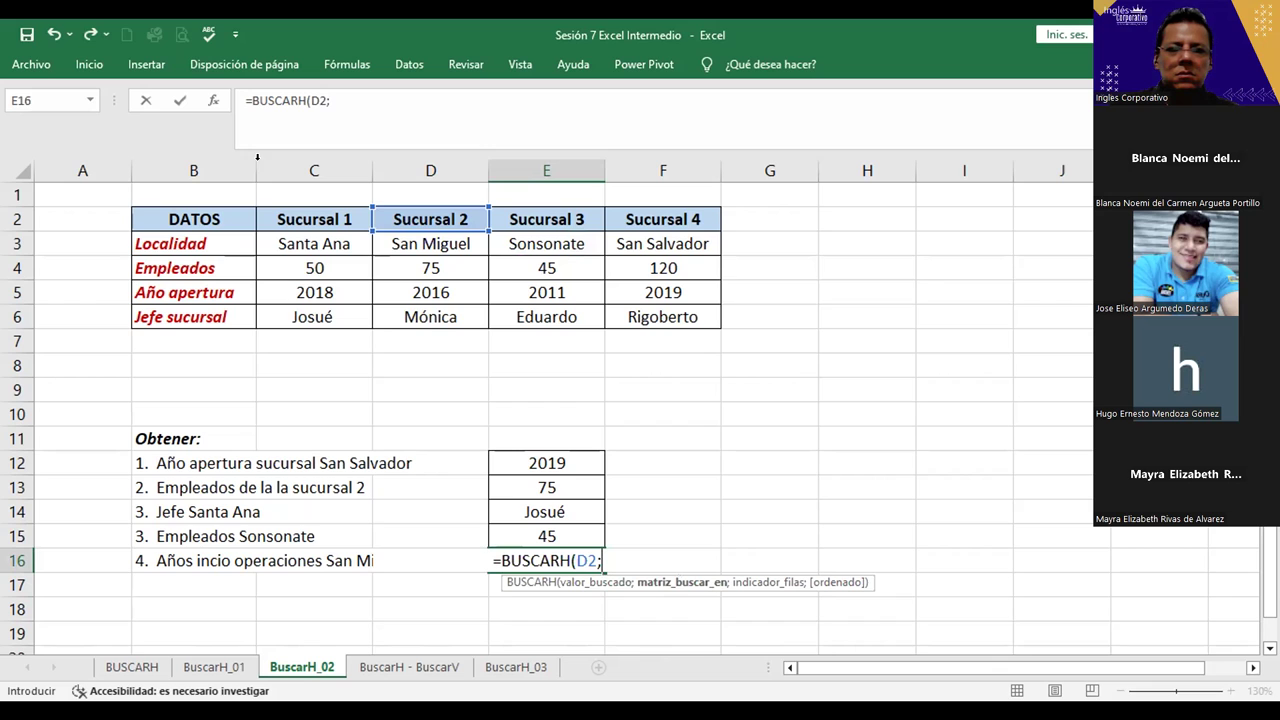
{"action": "mouse_move", "coordinate": [208, 221]}
{"action": "left_mouse_down"}
{"action": "mouse_move", "coordinate": [243, 241]}
{"action": "mouse_move", "coordinate": [635, 300]}
{"action": "left_mouse_up"}
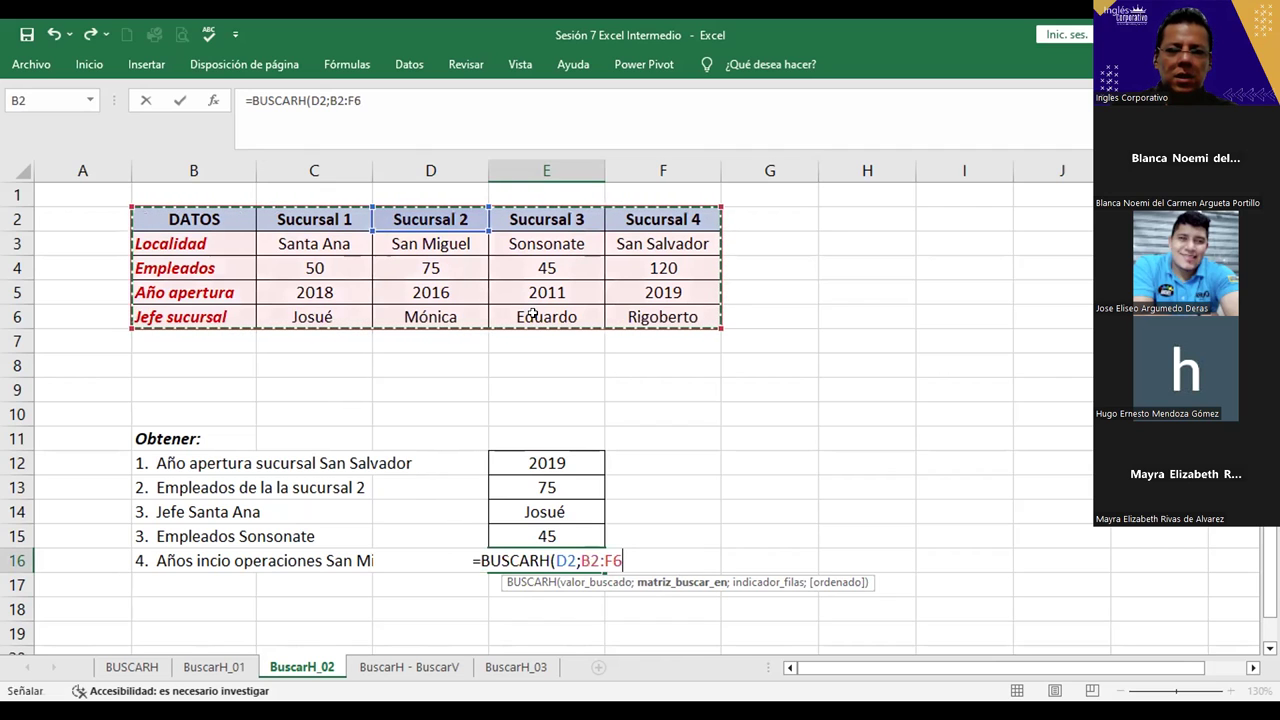
Replace E16's lookup value with the quoted text "san miguel".
{"action": "key", "text": "BackSpace"}
{"action": "key", "text": "BackSpace"}
{"action": "key", "text": "BackSpace"}
{"action": "type", "text": "\""}
{"action": "type", "text": "s"}
{"action": "key", "text": "BackSpace"}
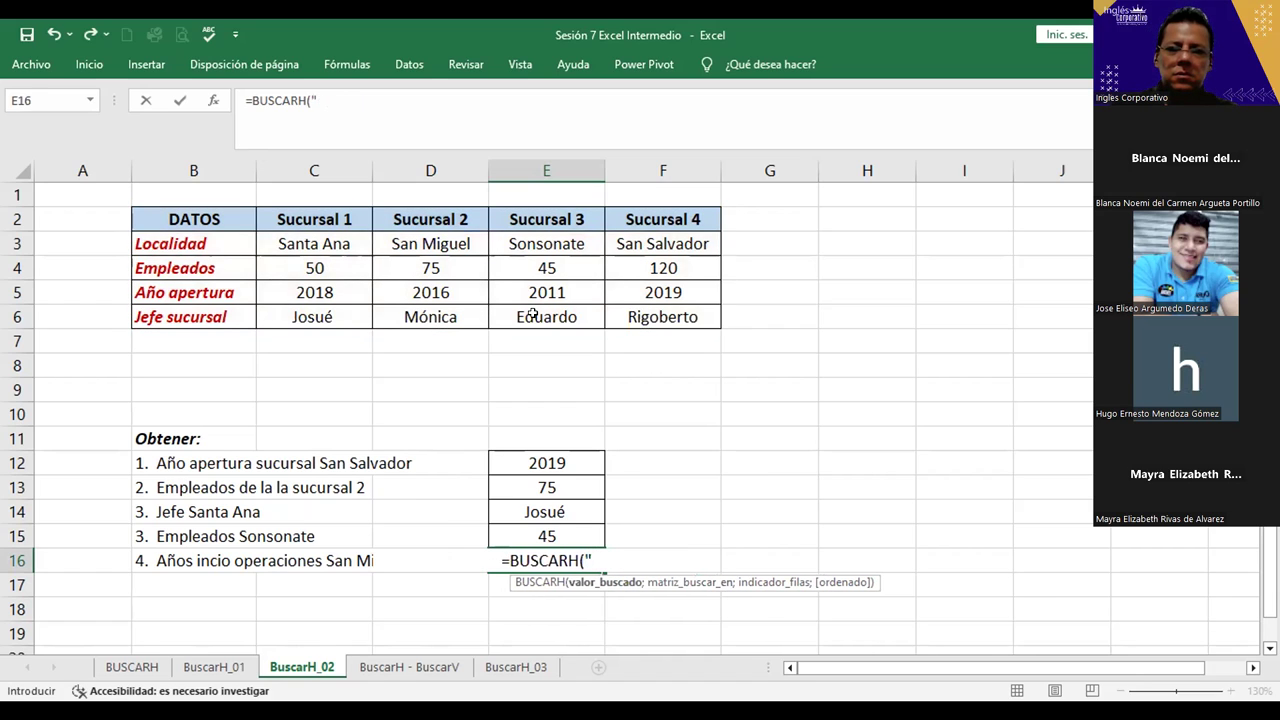
{"action": "key", "text": "Return"}
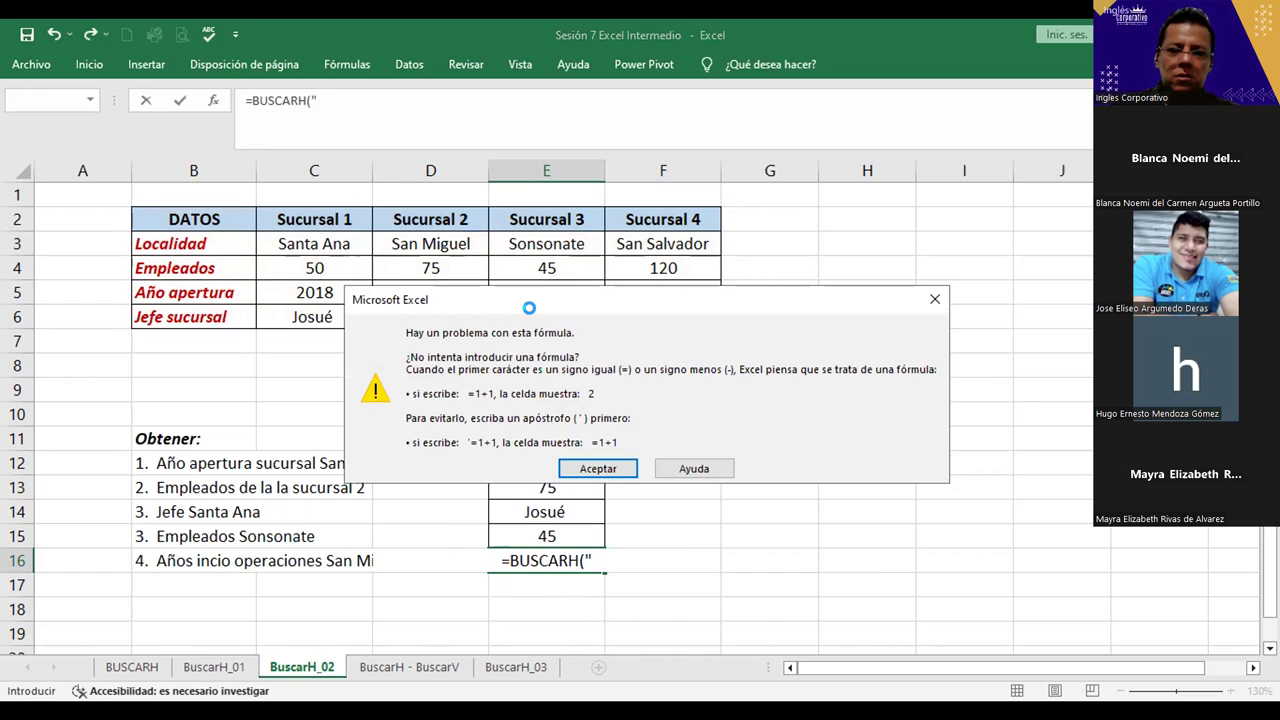
{"action": "key", "text": "Return"}
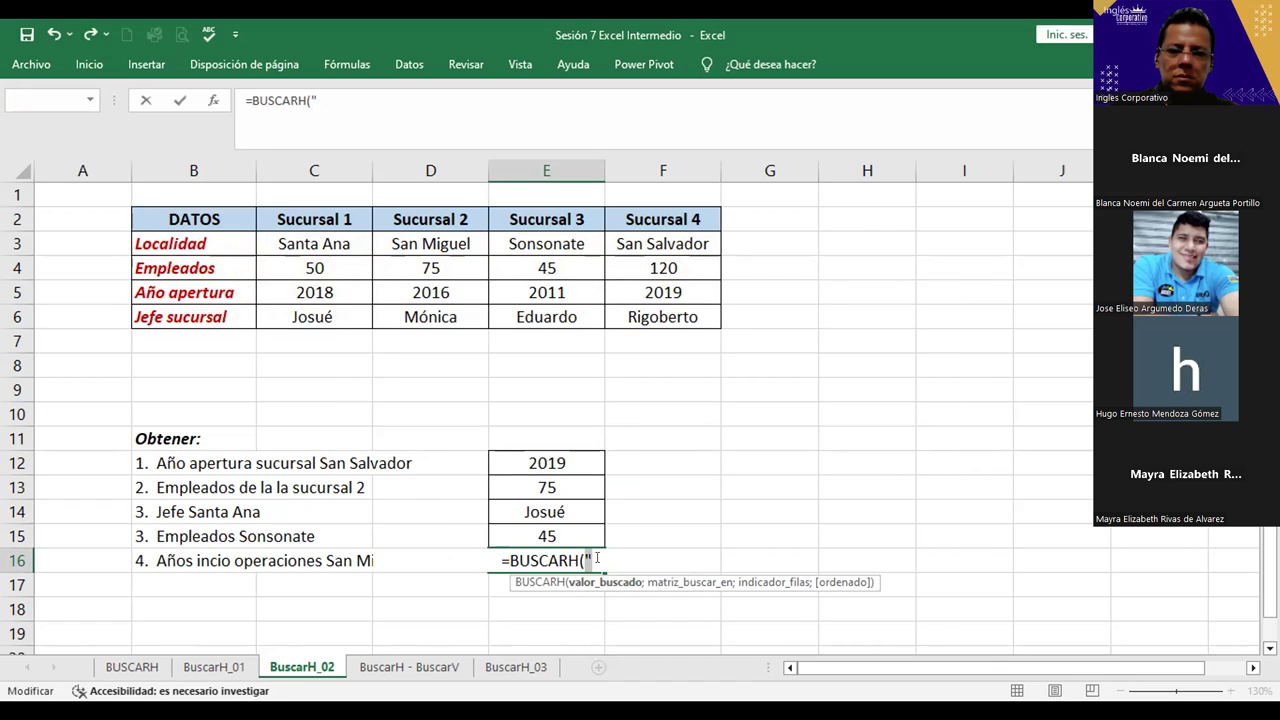
{"action": "key", "text": "BackSpace"}
{"action": "type", "text": "san"}
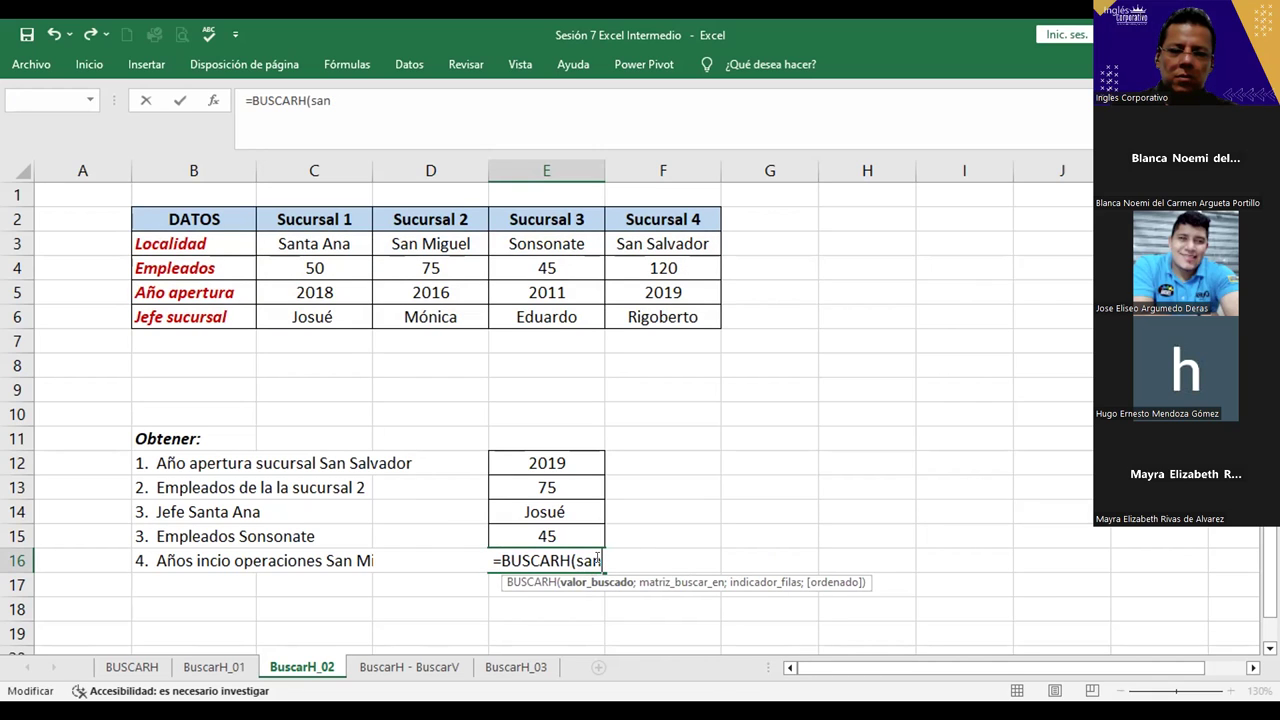
{"action": "key", "text": "BackSpace"}
{"action": "key", "text": "BackSpace"}
{"action": "key", "text": "BackSpace"}
{"action": "type", "text": "\""}
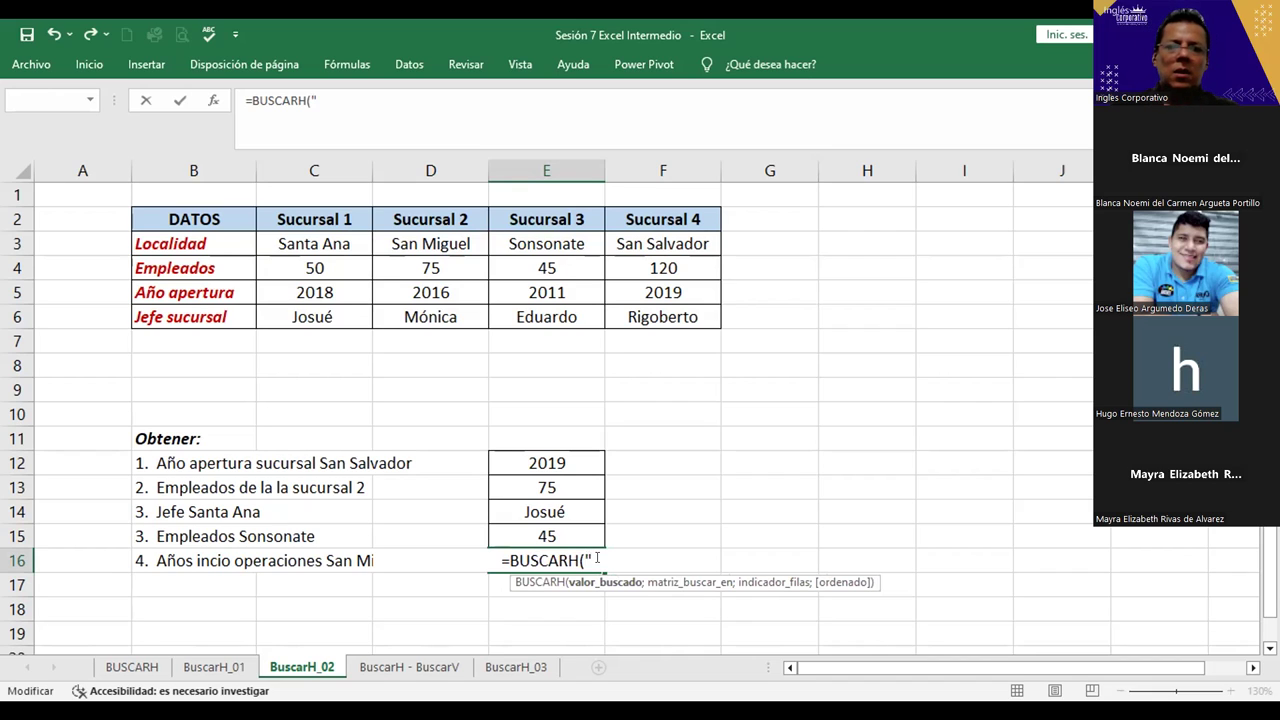
{"action": "type", "text": "san miguel\""}
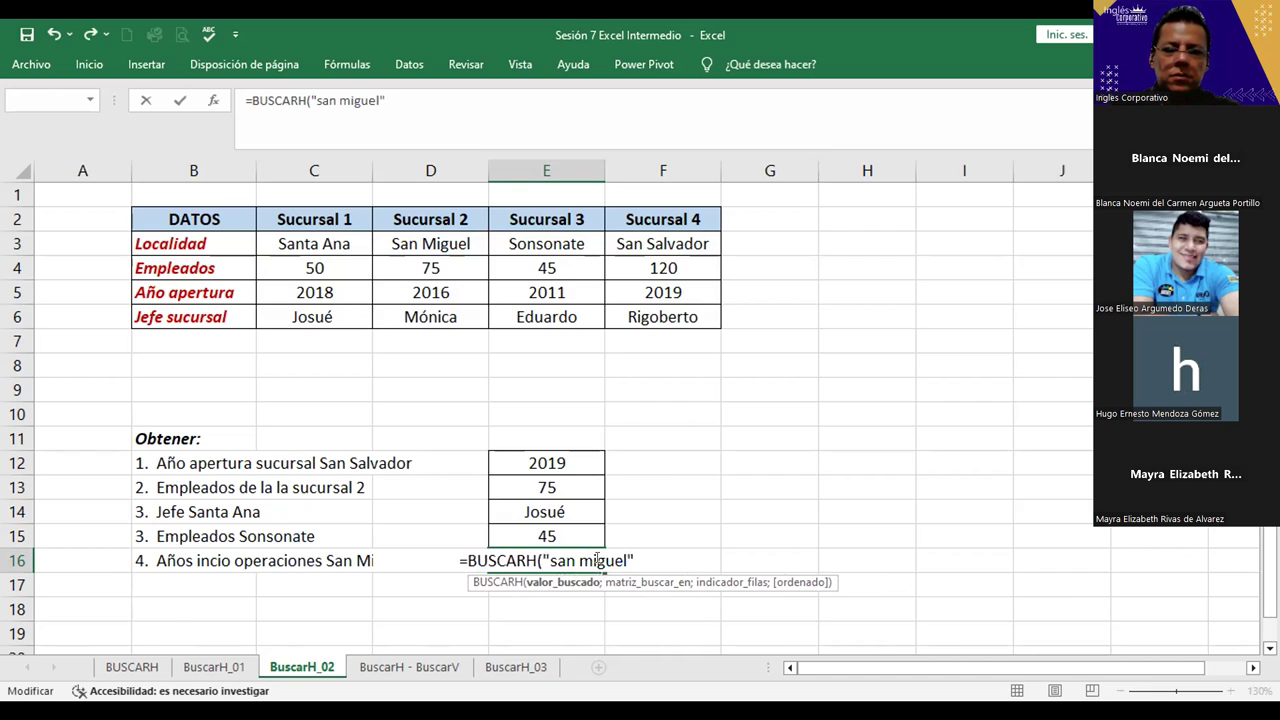
{"action": "type", "text": ";"}
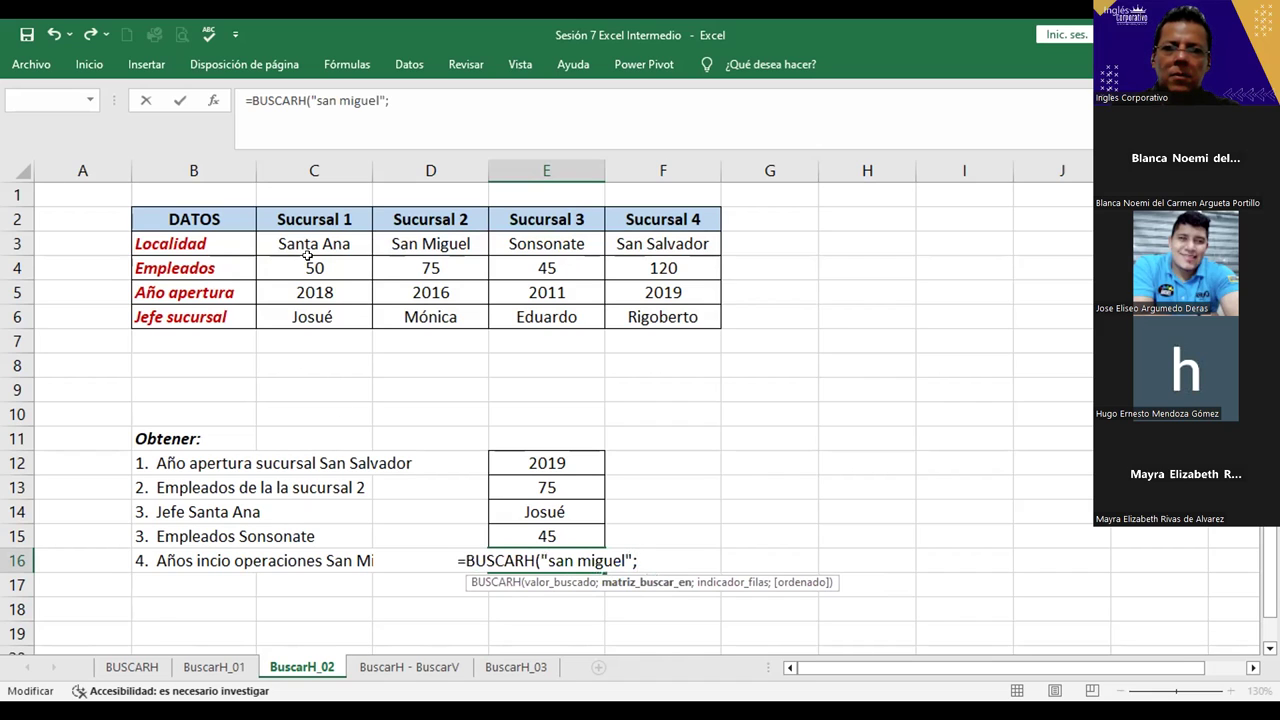
Finish E16 with range B2:F6, row 4 and exact match 0, which returns #N/D.
{"action": "left_click_drag", "start_coordinate": [201, 222], "coordinate": [622, 315]}
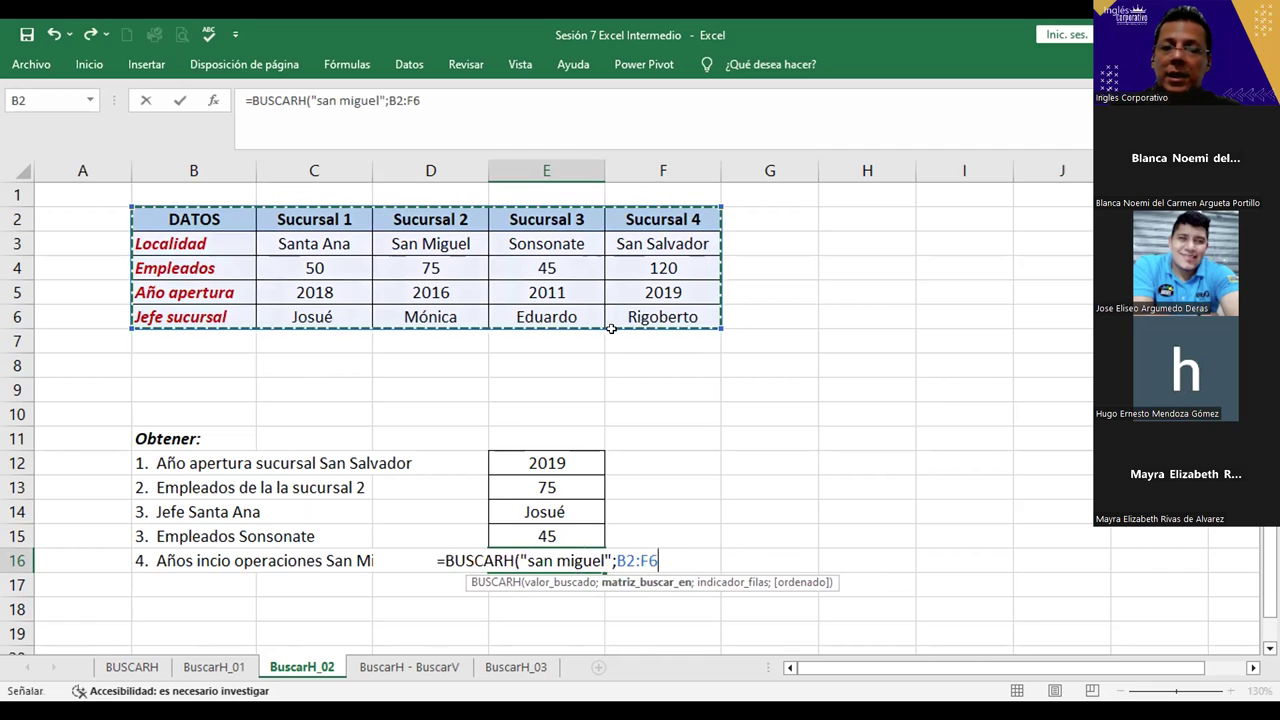
{"action": "key", "text": "F8"}
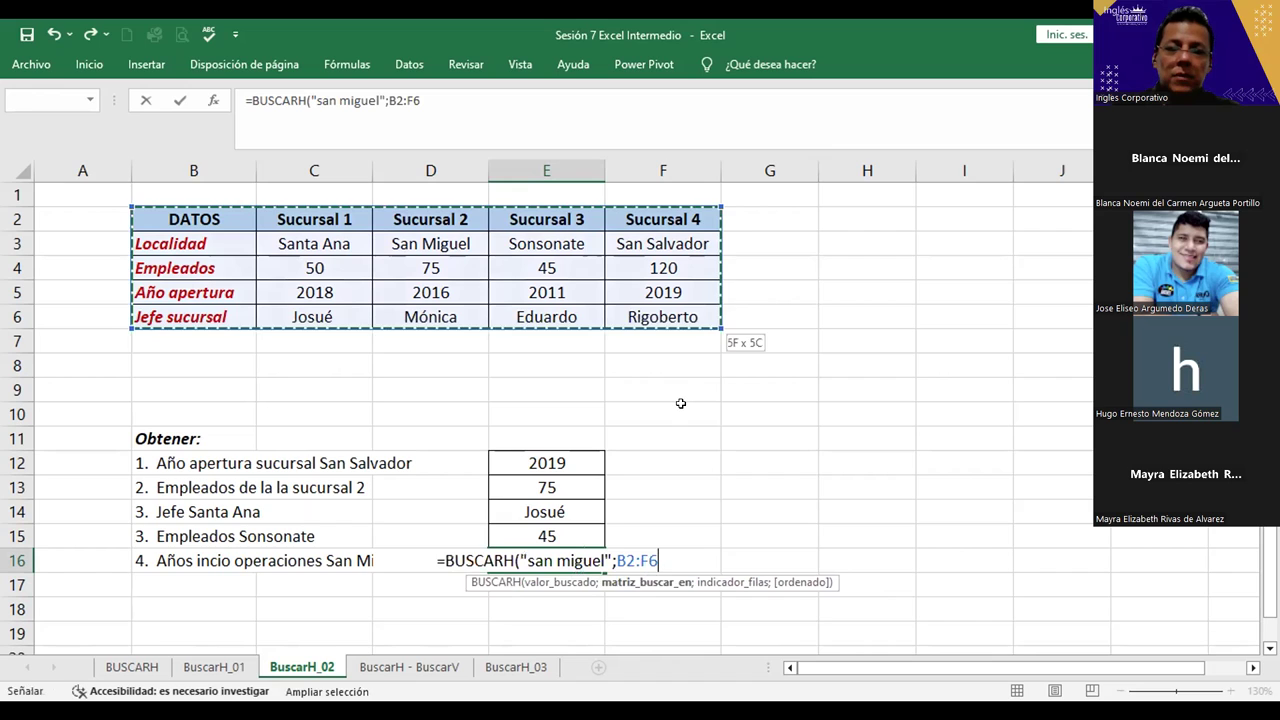
{"action": "type", "text": ";"}
{"action": "type", "text": "4"}
{"action": "type", "text": ":0"}
{"action": "key", "text": "BackSpace"}
{"action": "key", "text": "BackSpace"}
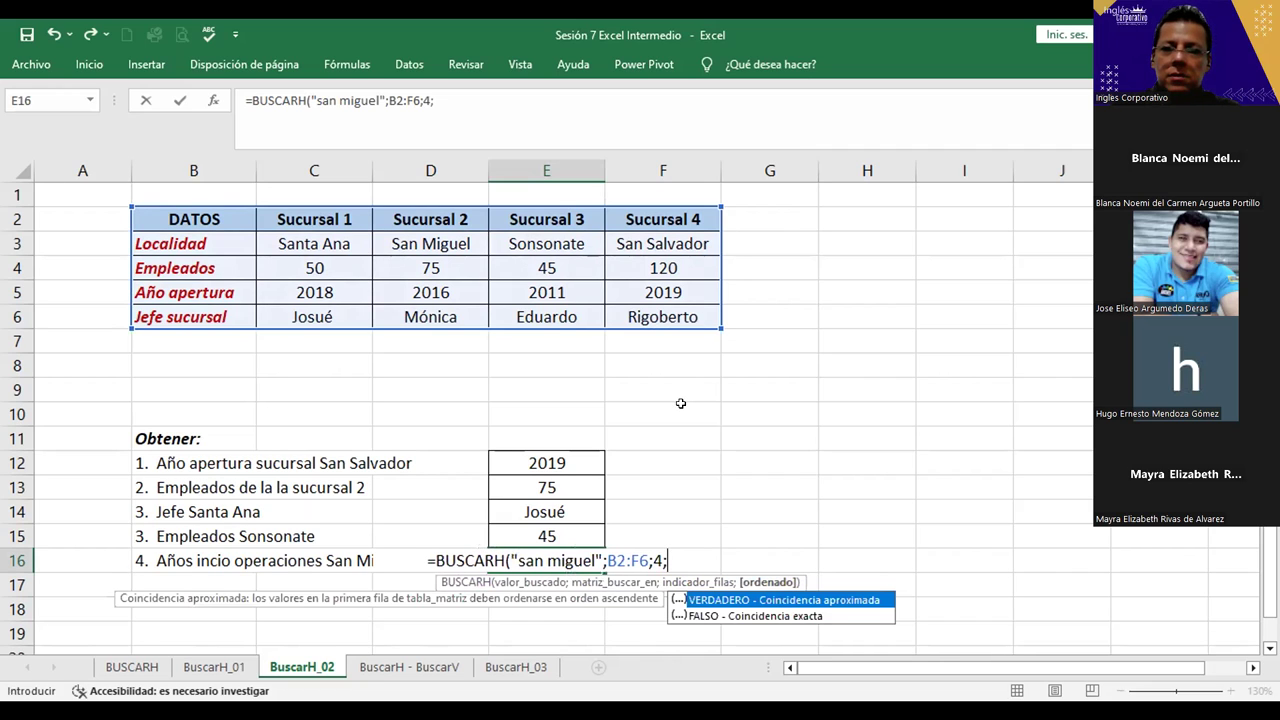
{"action": "type", "text": "0)"}
{"action": "key", "text": "Return"}
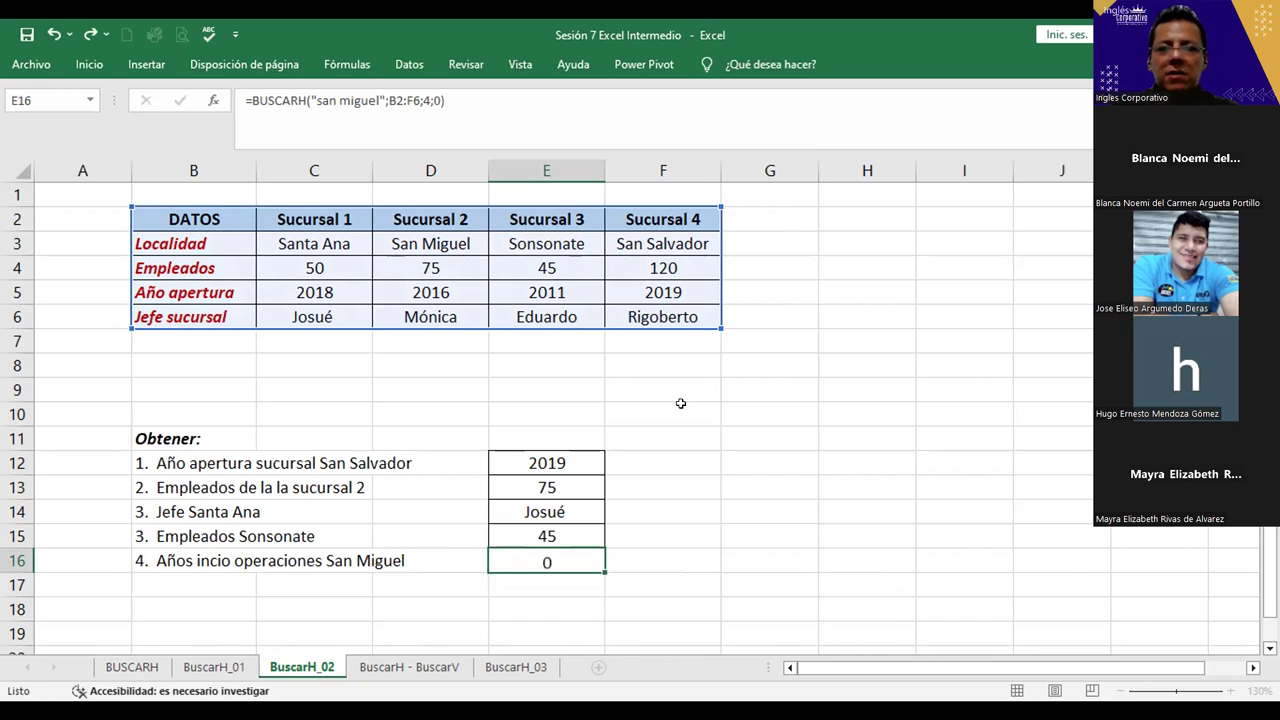
Swap E16's search range B2:F6 for the column D range D3:D6, returning Mónica.
{"action": "double_click", "coordinate": [583, 557]}
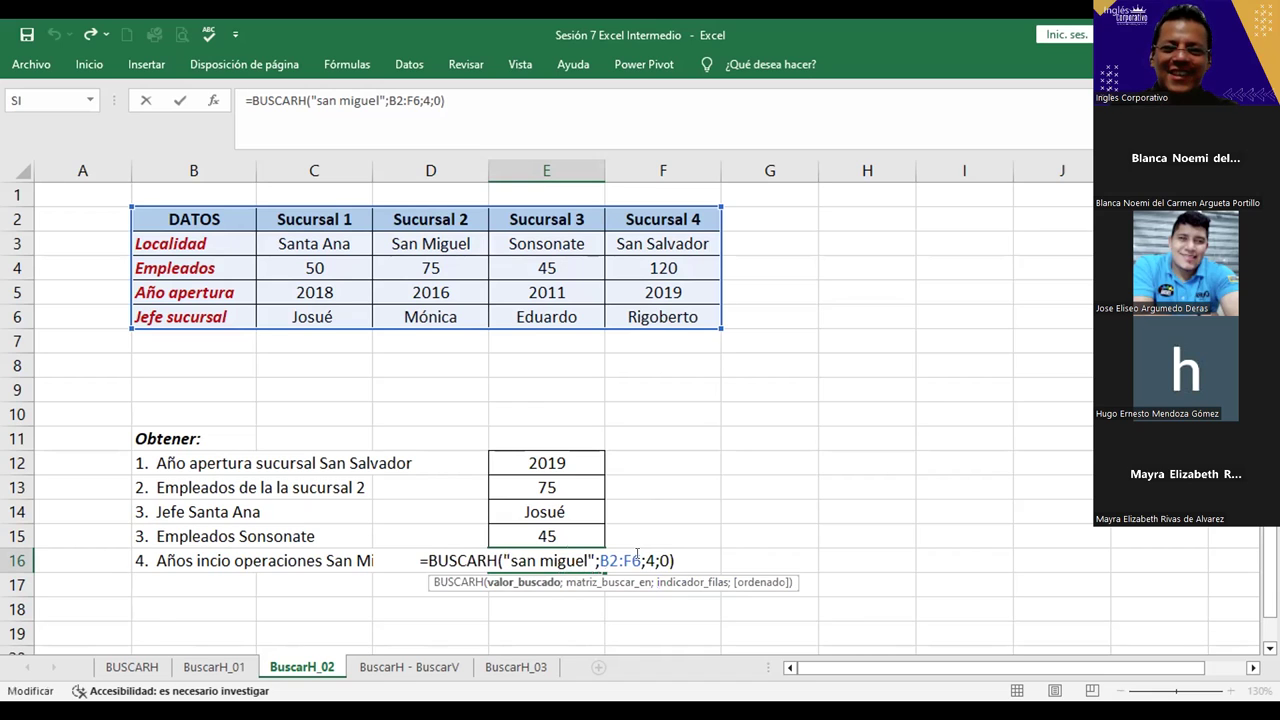
{"action": "key", "text": "BackSpace"}
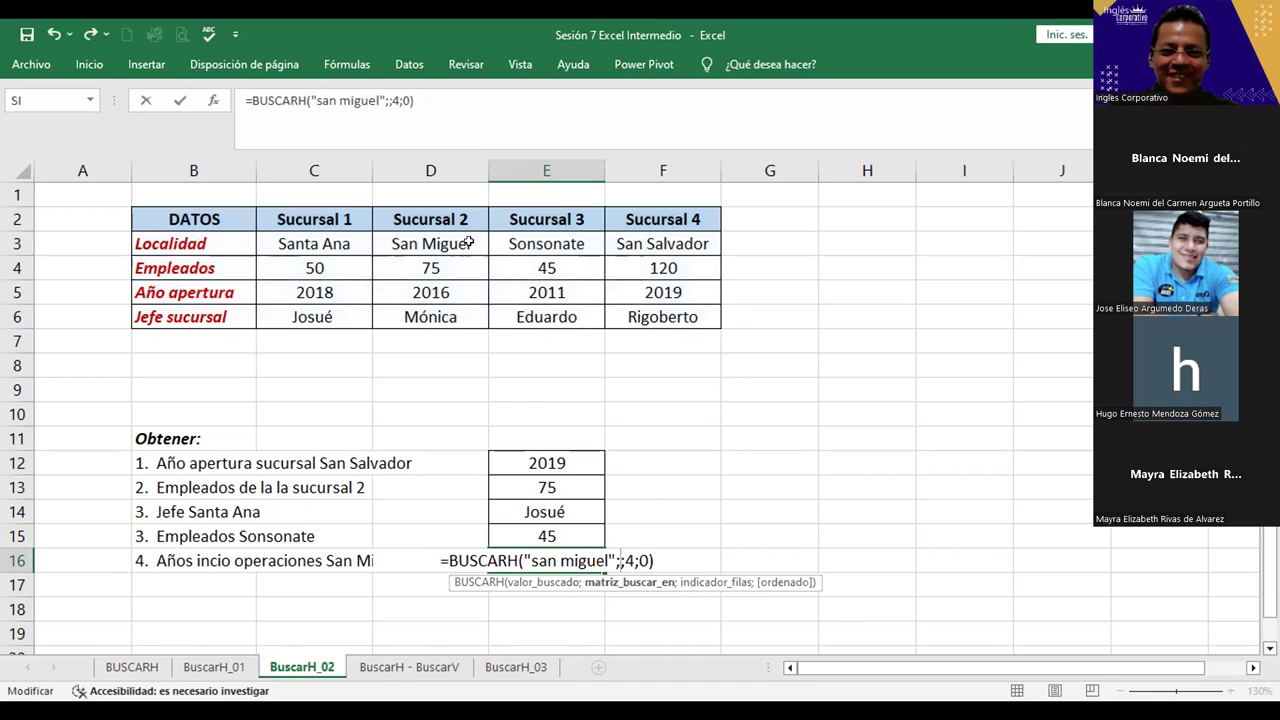
{"action": "left_click_drag", "start_coordinate": [436, 240], "coordinate": [440, 310]}
{"action": "key", "text": "Return"}
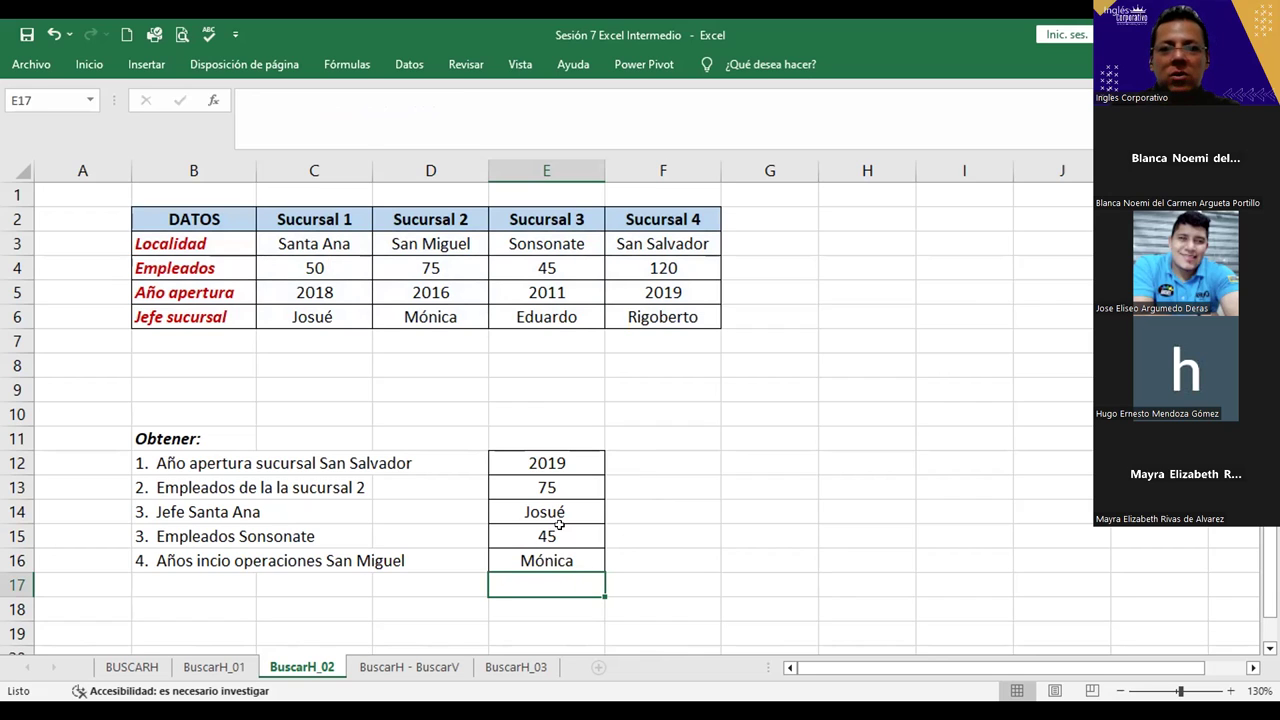
{"action": "left_click", "coordinate": [629, 469]}
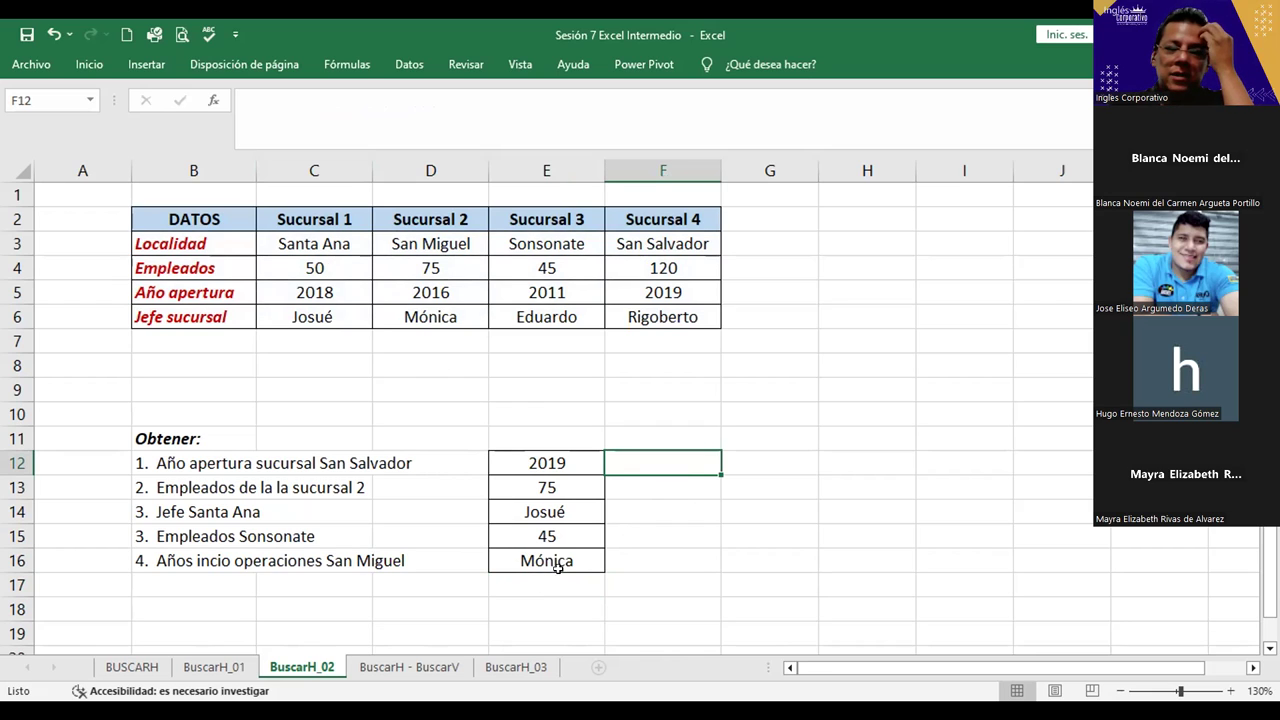
Change E16's row index from 4 to 3 to return San Miguel's opening year, 2016.
{"action": "left_click", "coordinate": [583, 564]}
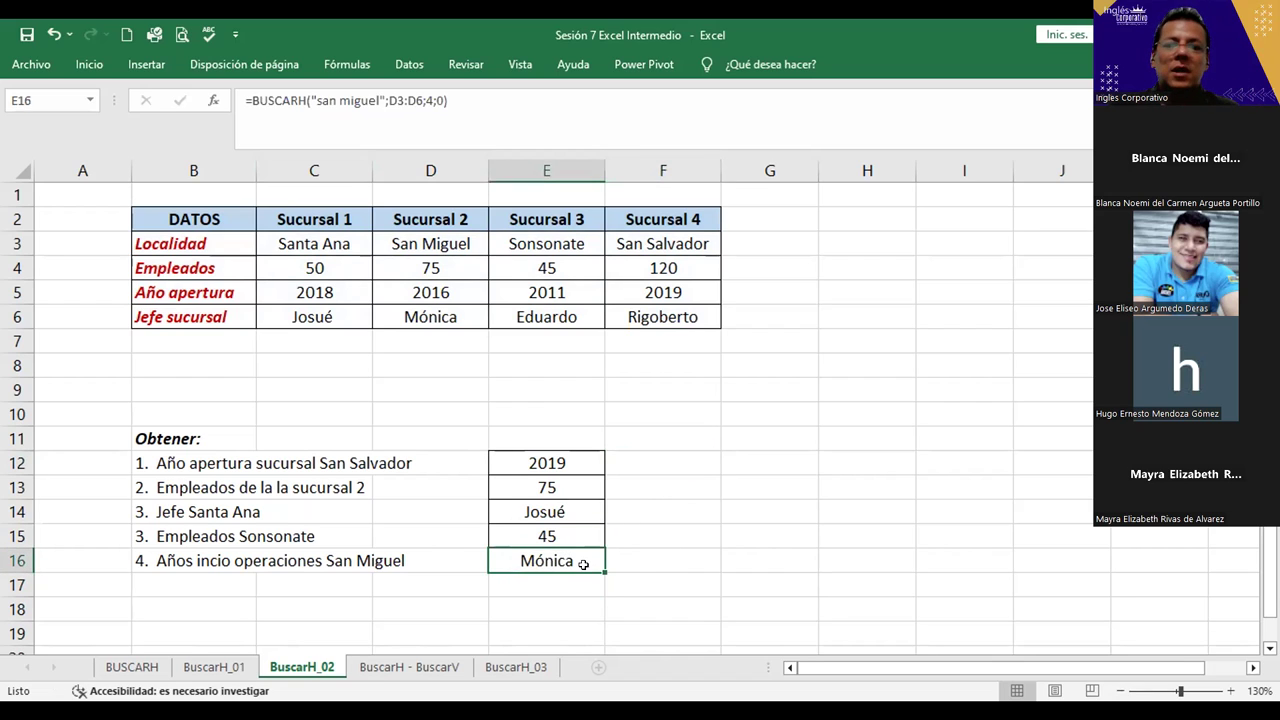
{"action": "double_click", "coordinate": [583, 564]}
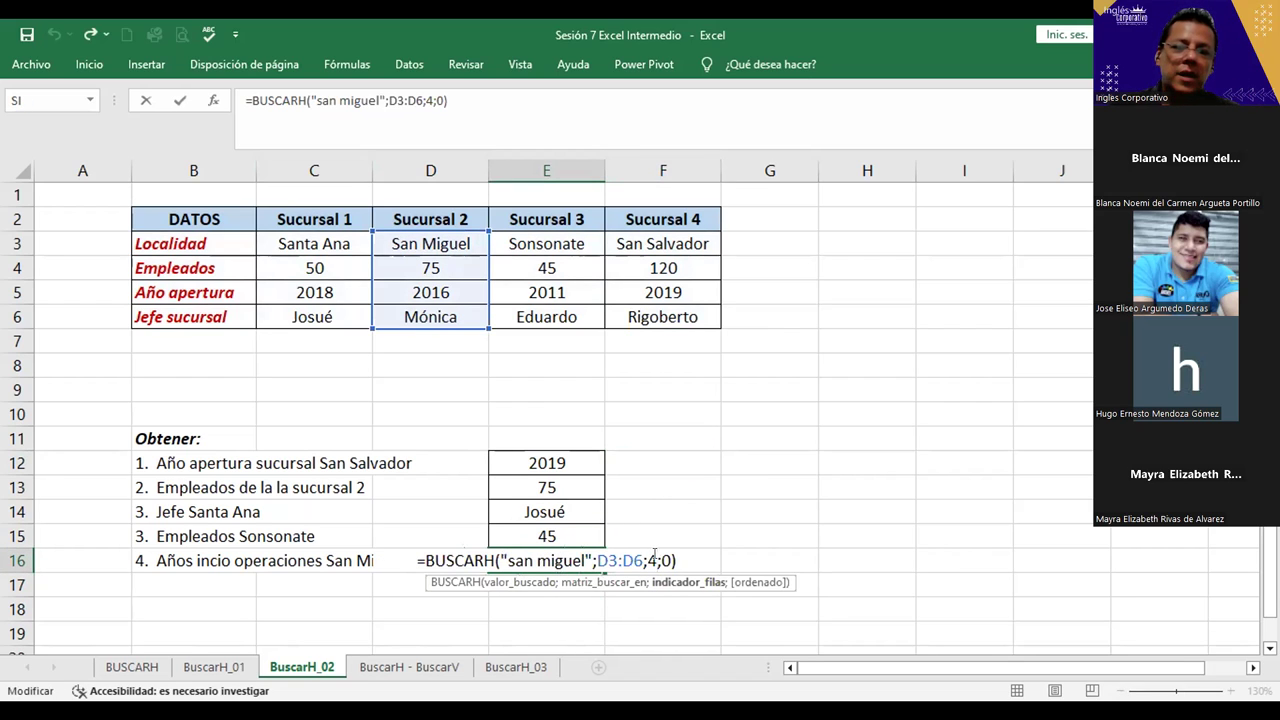
{"action": "left_click", "coordinate": [655, 560]}
{"action": "key", "text": "BackSpace"}
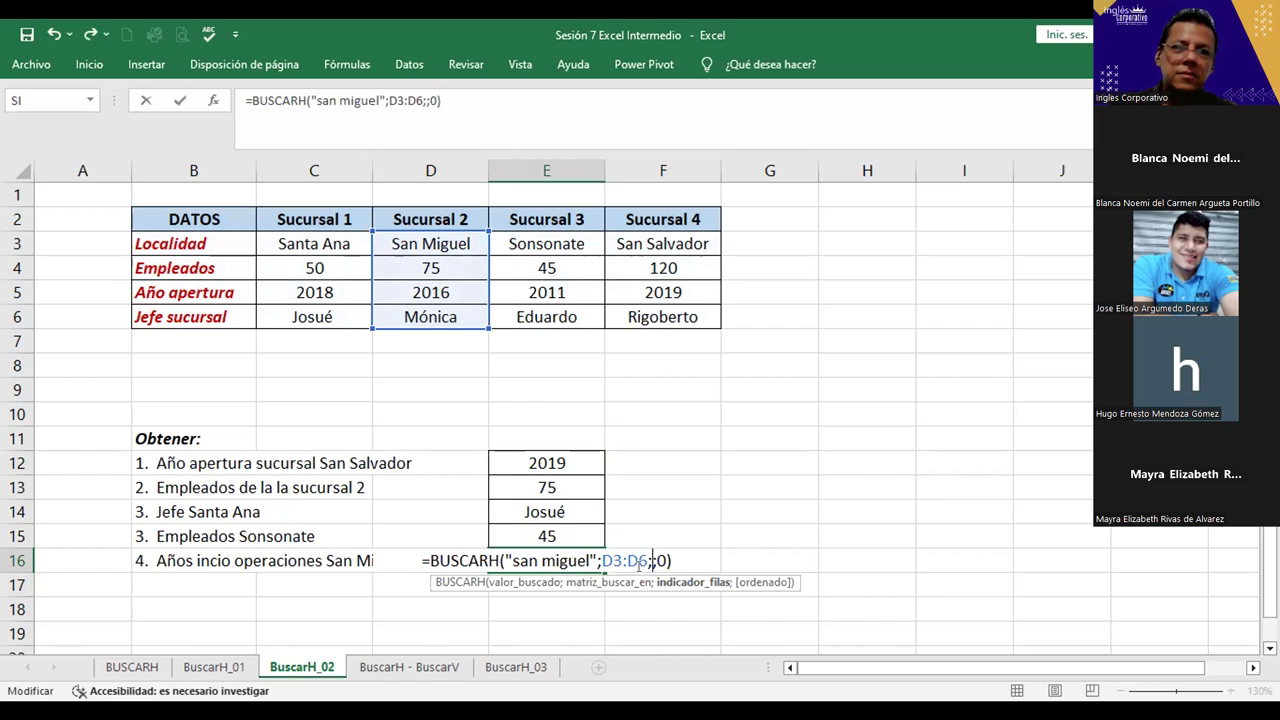
{"action": "type", "text": "3"}
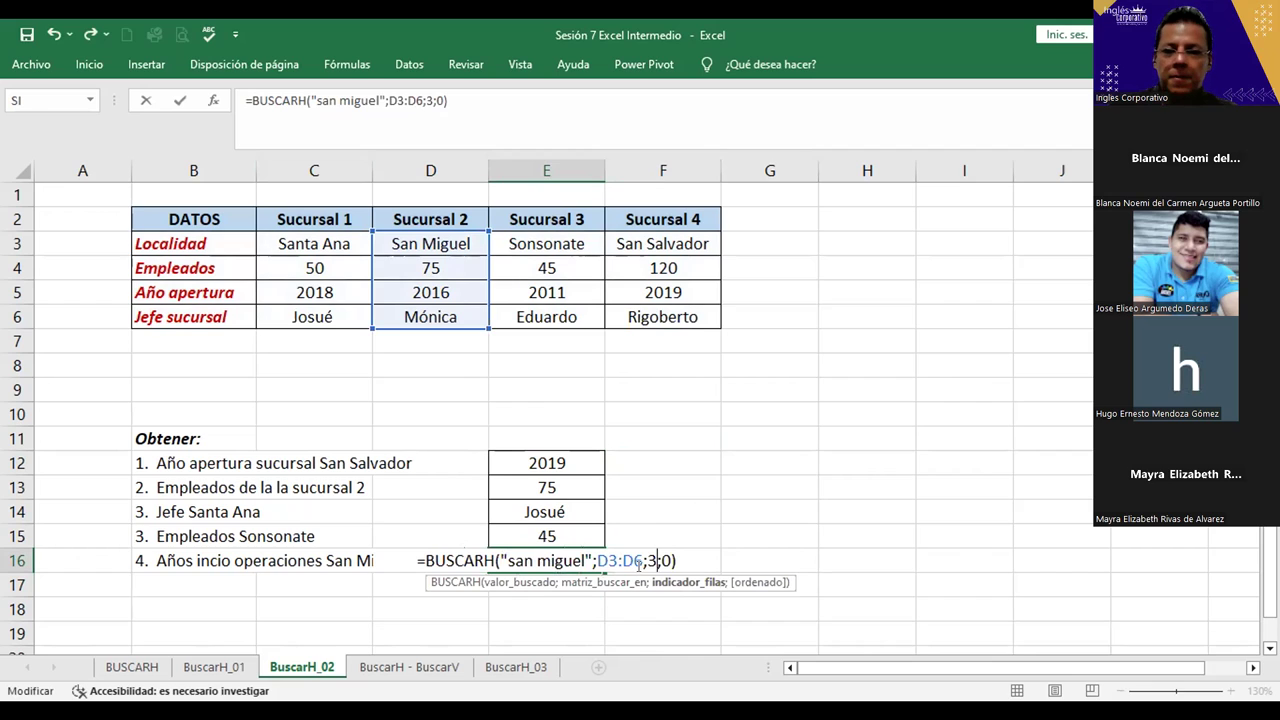
{"action": "key", "text": "Return"}
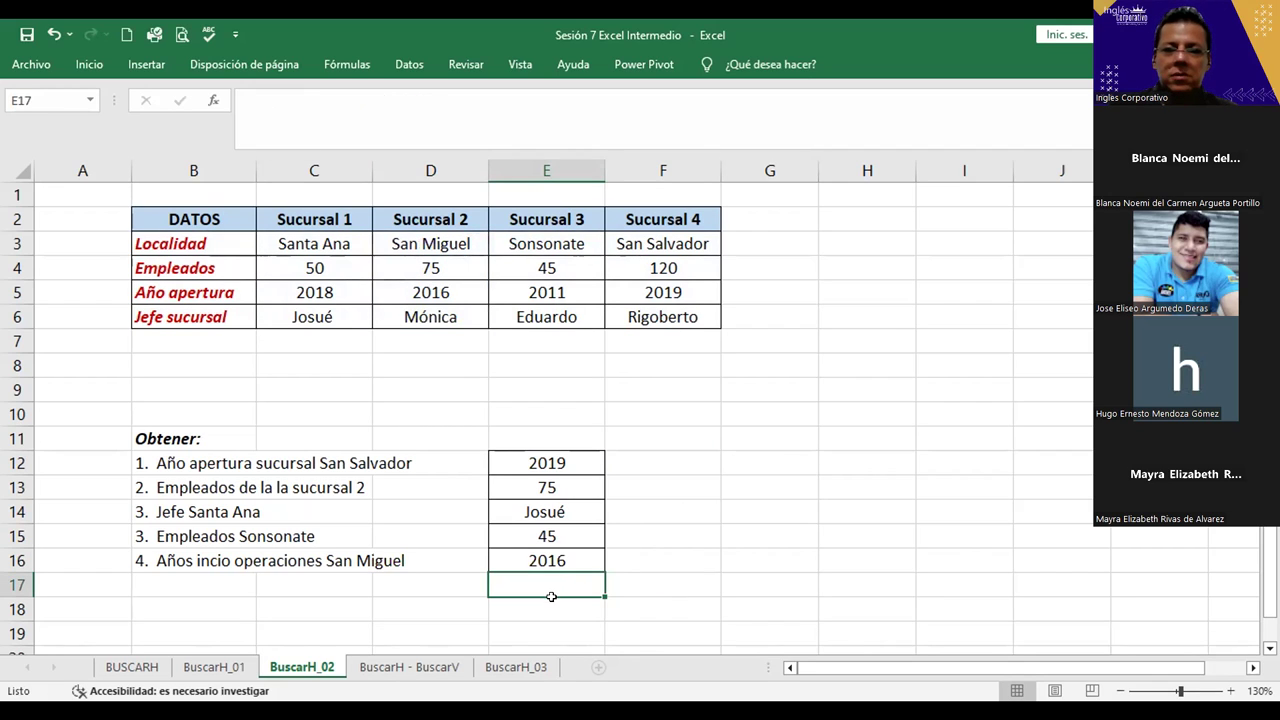
{"action": "left_click_drag", "start_coordinate": [597, 533], "coordinate": [610, 534]}
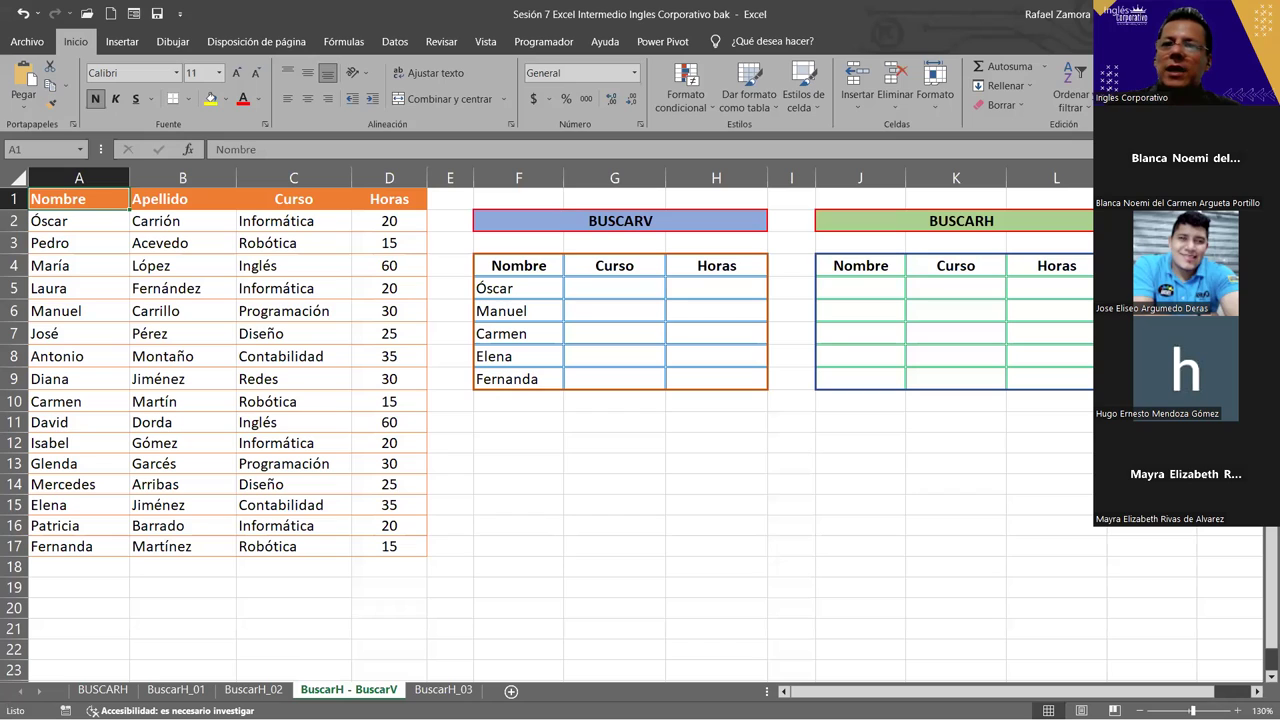
Switch to the BuscarH - BuscarV sheet and select the BUSCARV and BUSCARH tables.
{"action": "left_click", "coordinate": [955, 525]}
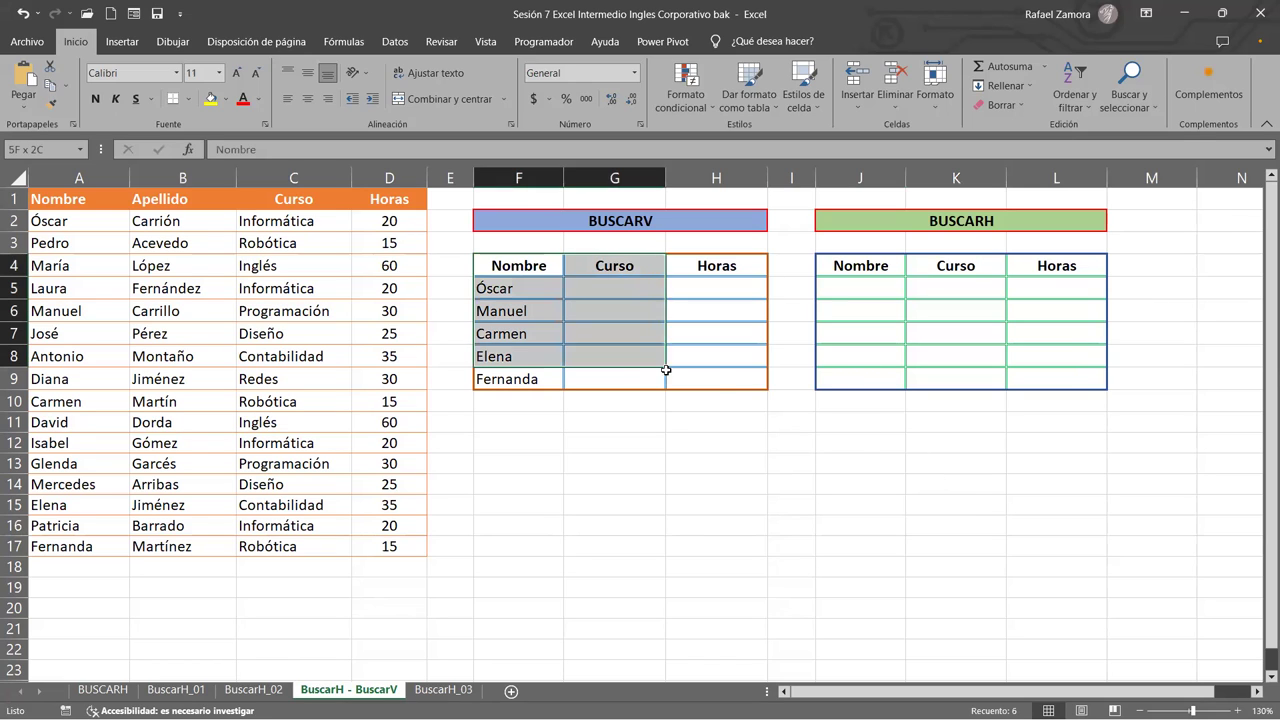
{"action": "left_click_drag", "start_coordinate": [552, 267], "coordinate": [723, 377]}
{"action": "left_click", "coordinate": [851, 262]}
{"action": "left_click_drag", "start_coordinate": [994, 348], "coordinate": [1060, 380]}
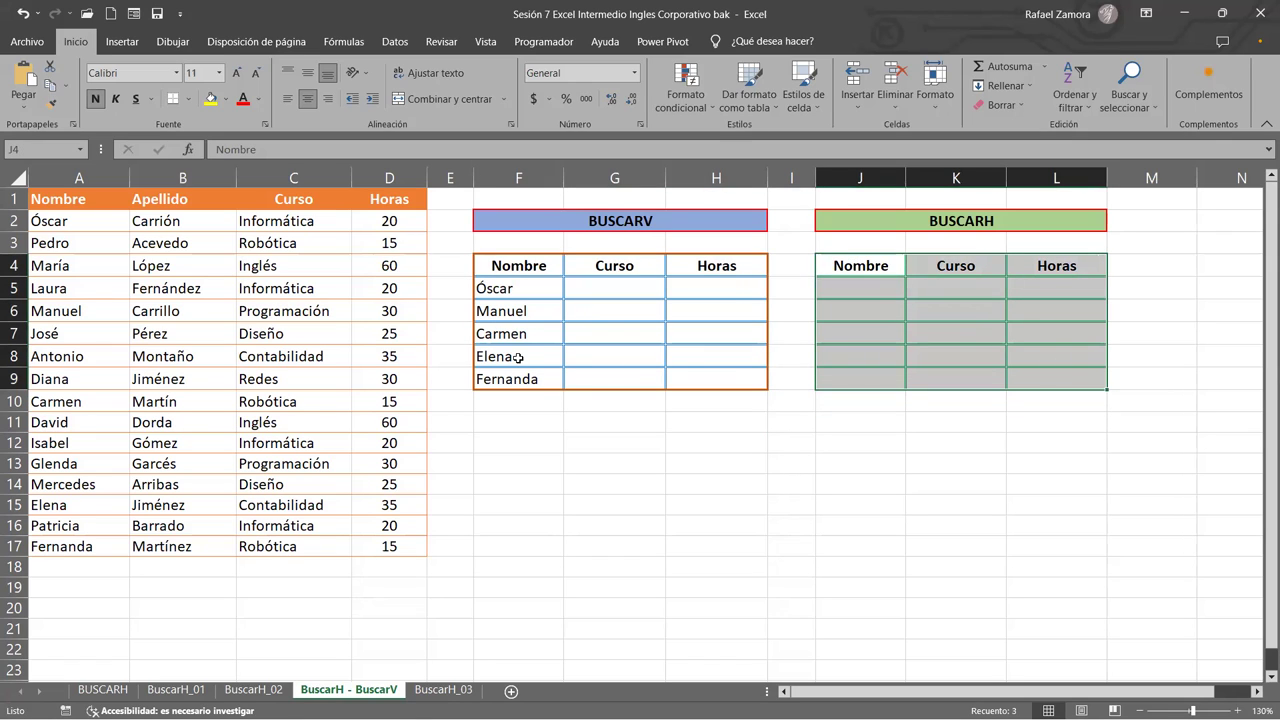
{"action": "left_click", "coordinate": [525, 287]}
{"action": "left_click", "coordinate": [631, 290]}
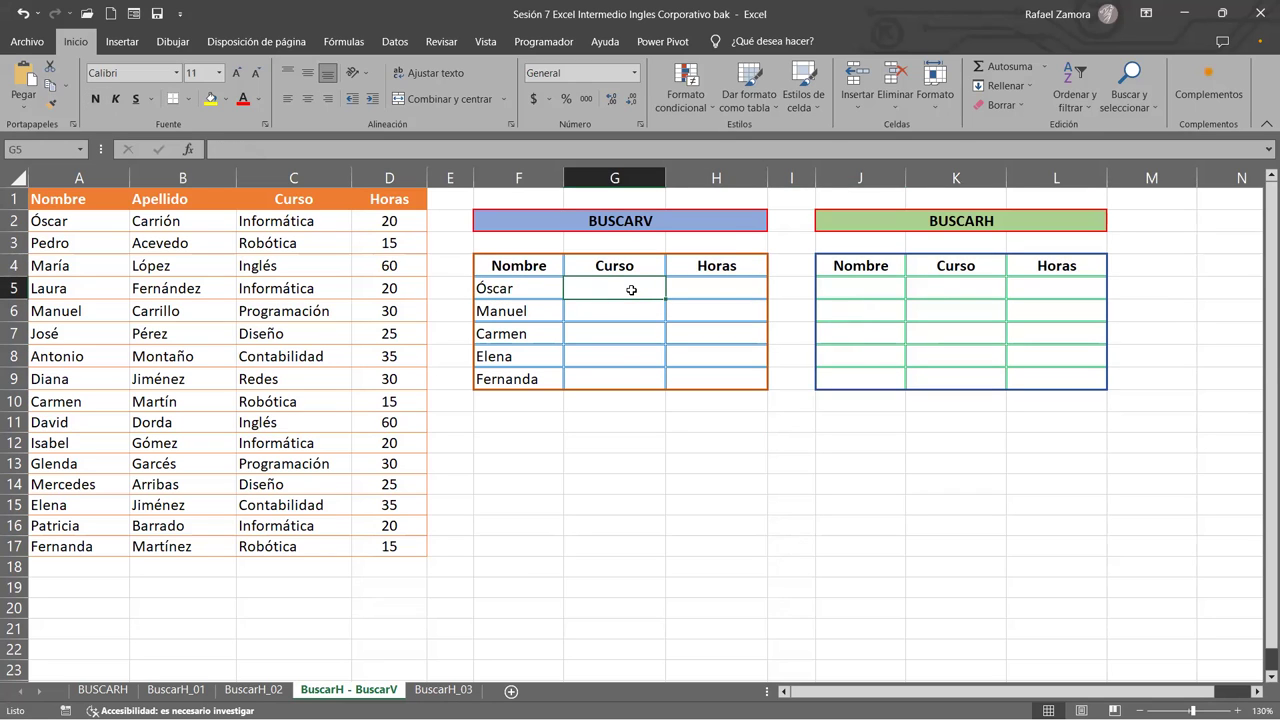
{"action": "left_click", "coordinate": [719, 290]}
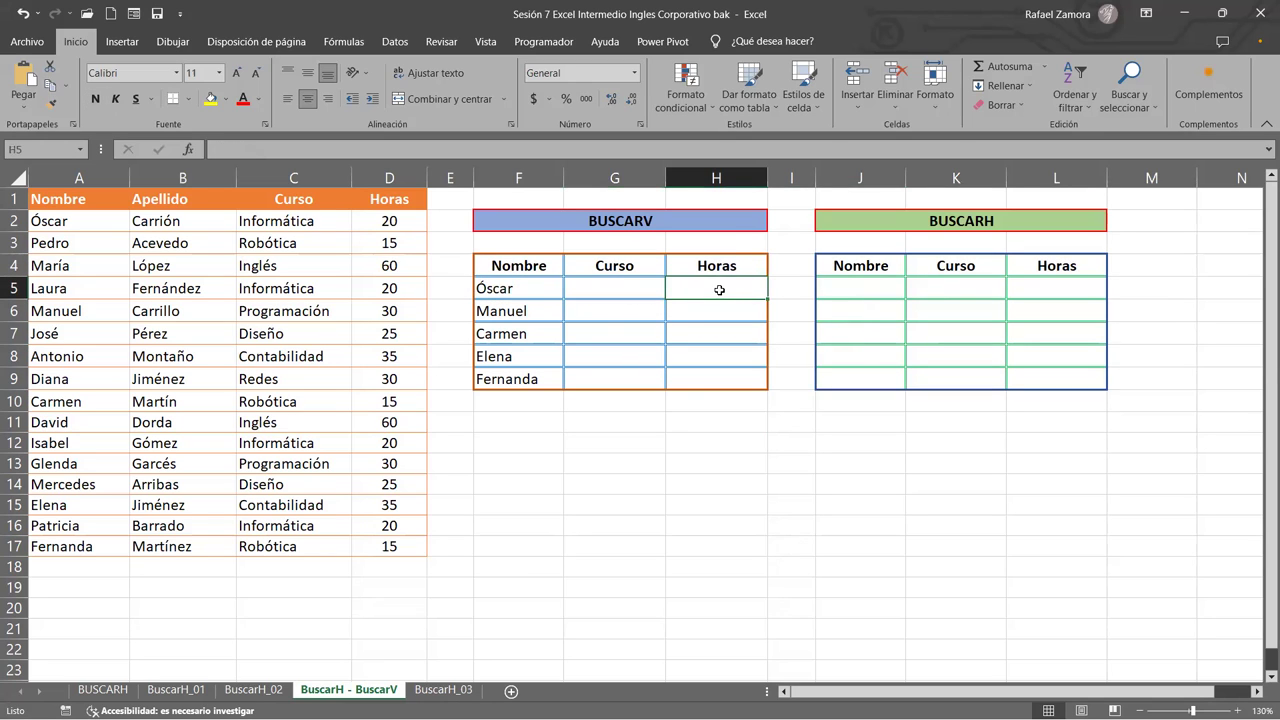
{"action": "left_click", "coordinate": [584, 309]}
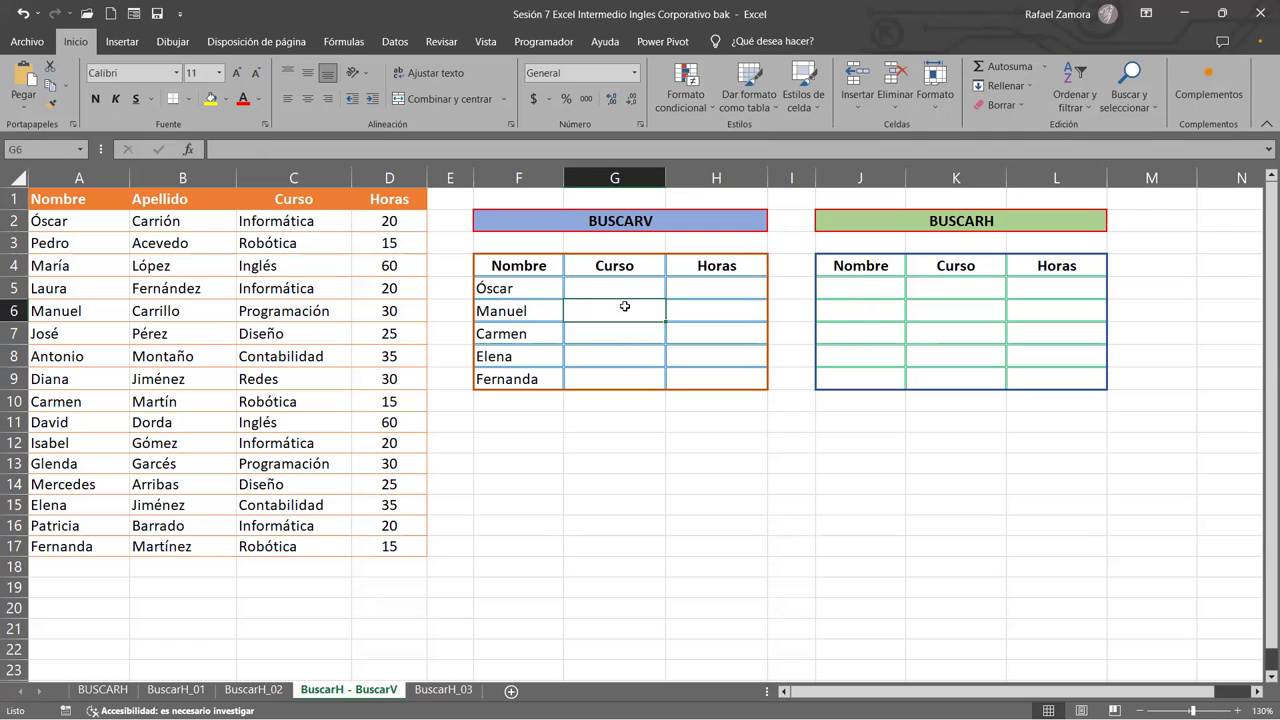
{"action": "left_click", "coordinate": [738, 305]}
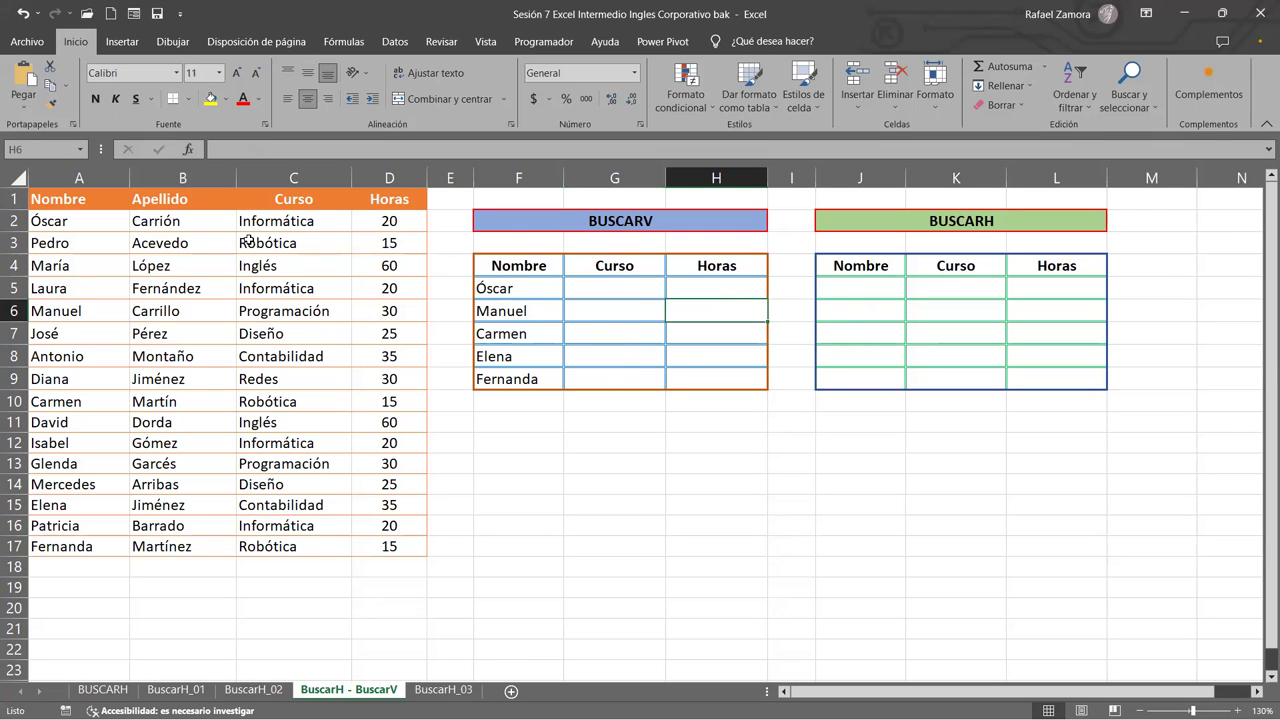
Mark the courses of Óscar, Manuel, Carmen, Elena and Fernanda in the student list.
{"action": "left_click", "coordinate": [271, 221]}
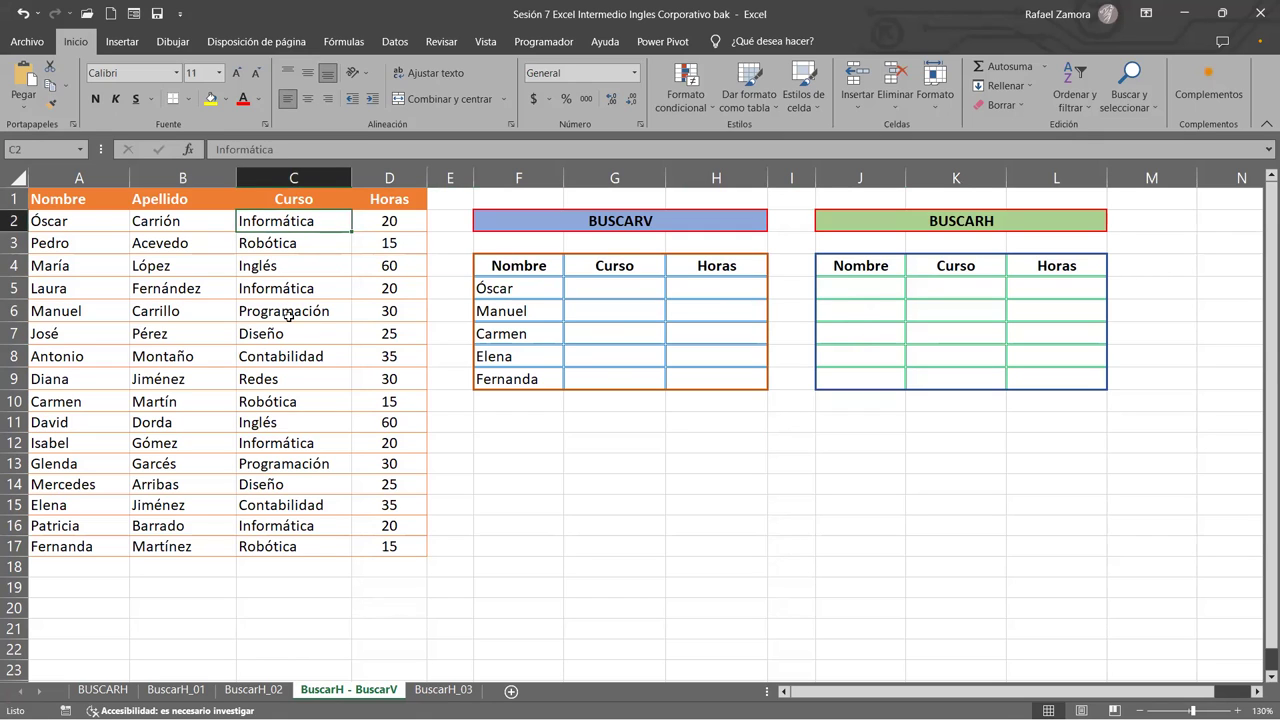
{"action": "left_click", "coordinate": [287, 314], "text": "ctrl"}
{"action": "left_click", "coordinate": [298, 401], "text": "ctrl"}
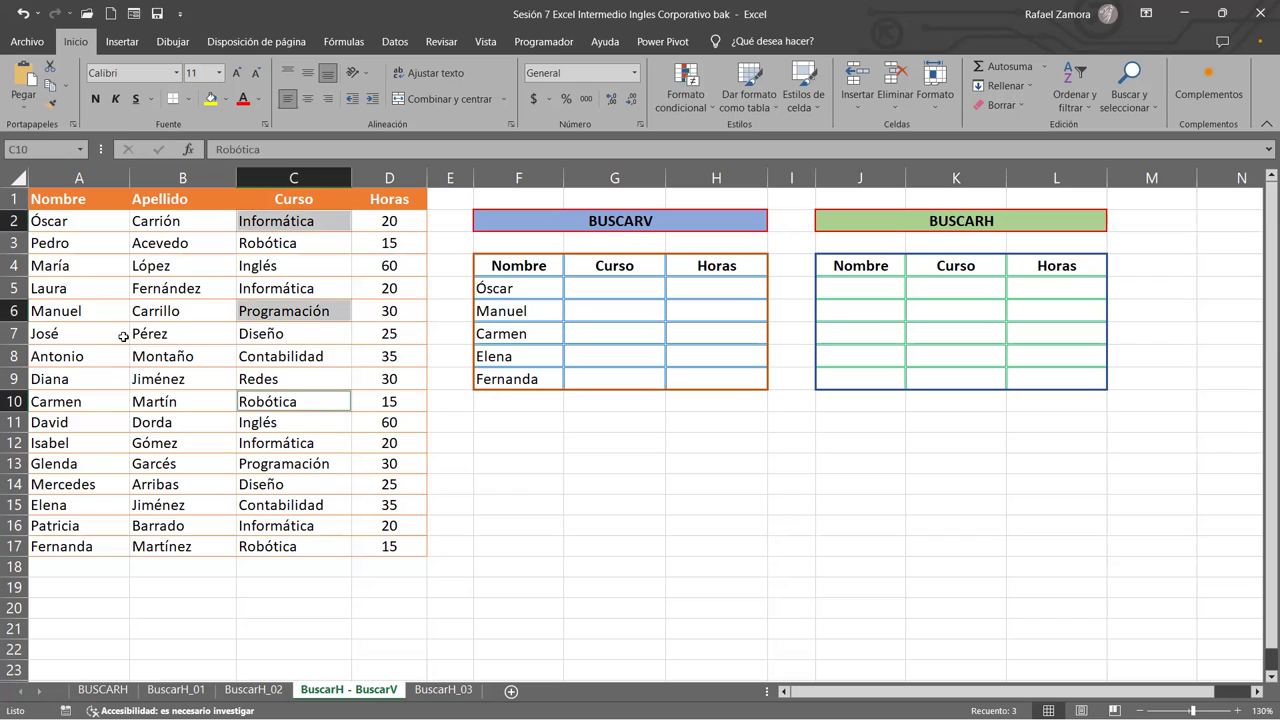
{"action": "left_click", "coordinate": [268, 509], "text": "ctrl"}
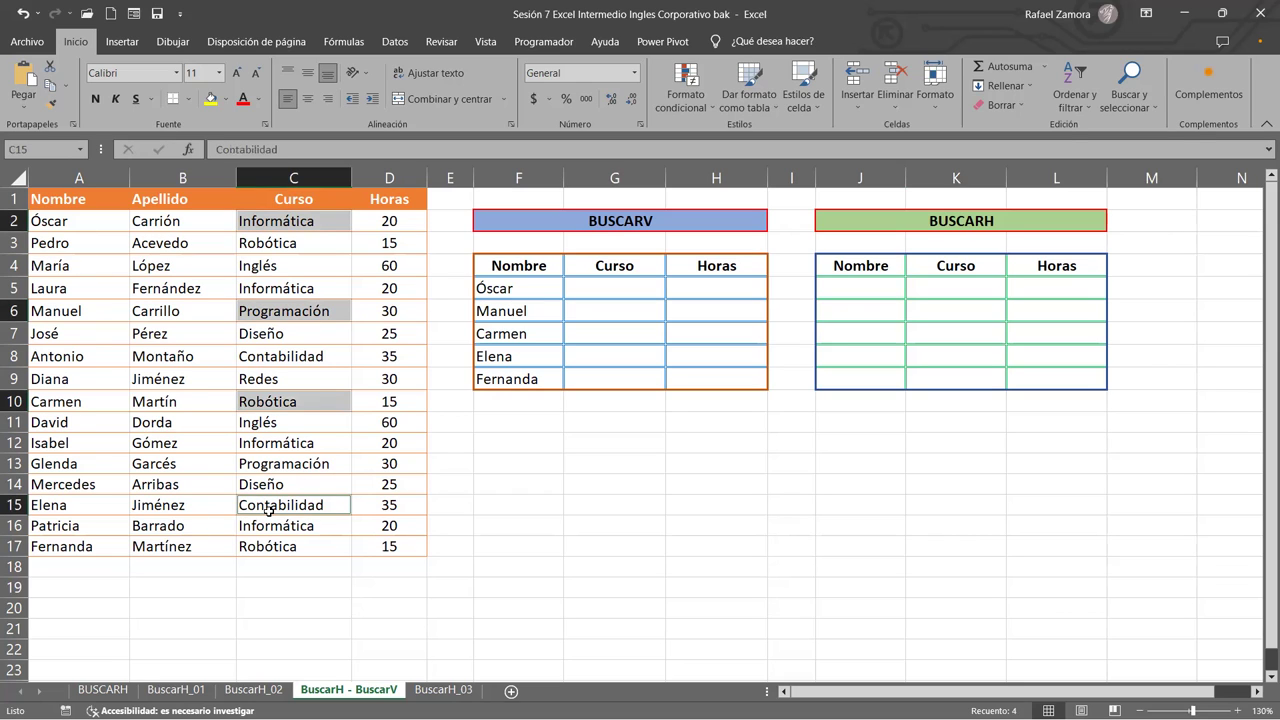
{"action": "left_click", "coordinate": [290, 548], "text": "ctrl"}
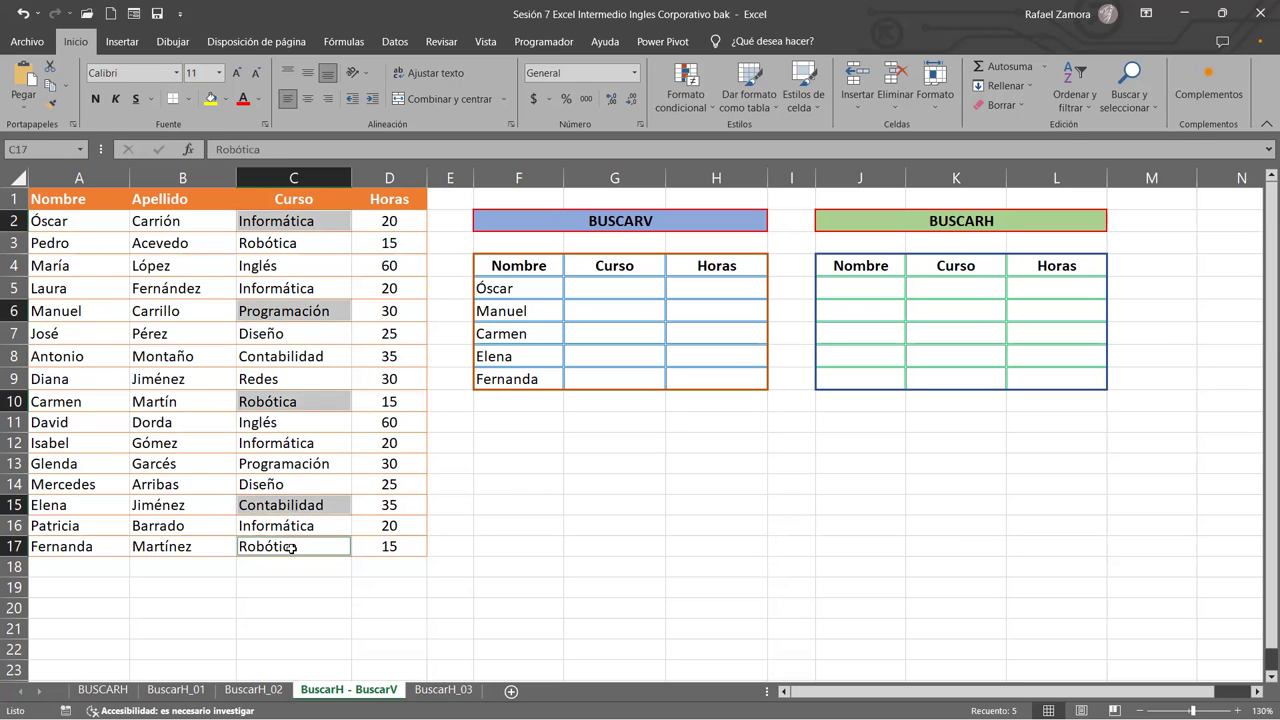
{"action": "left_click", "coordinate": [497, 443]}
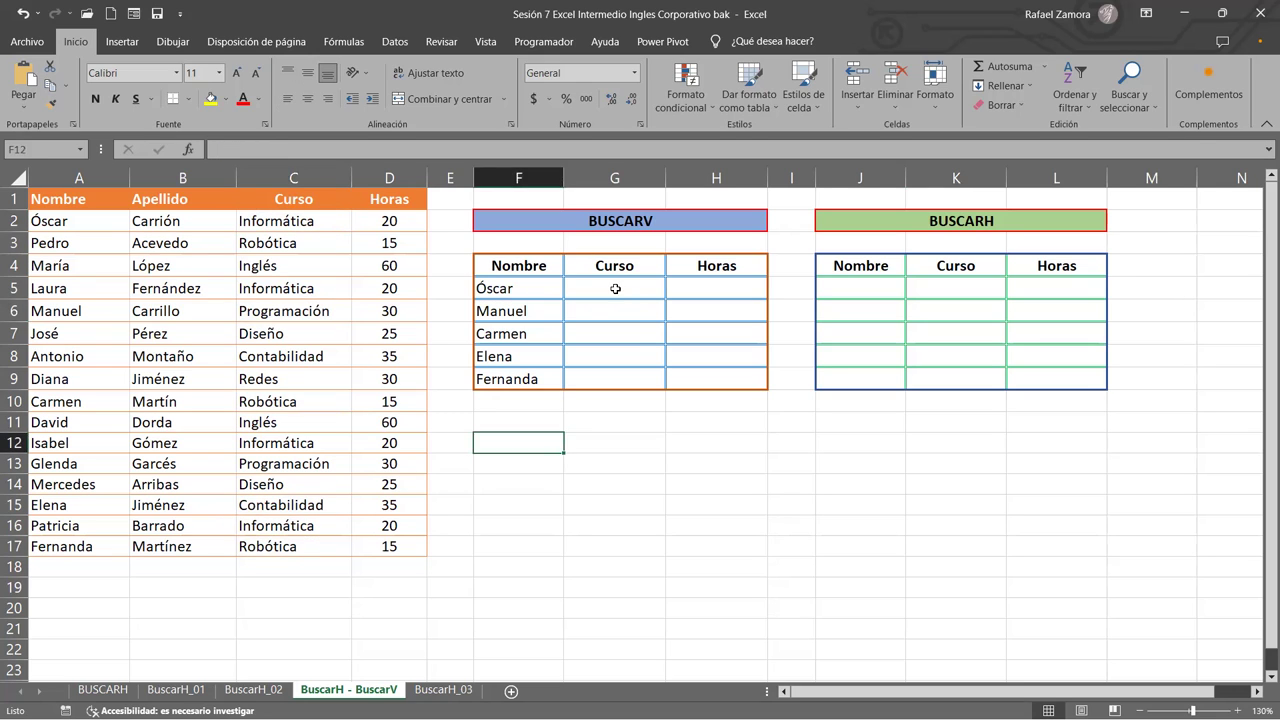
Select the BUSCARH table and its first empty Nombre cell, J5.
{"action": "left_click", "coordinate": [615, 288]}
{"action": "left_click", "coordinate": [523, 286]}
{"action": "left_click", "coordinate": [681, 289]}
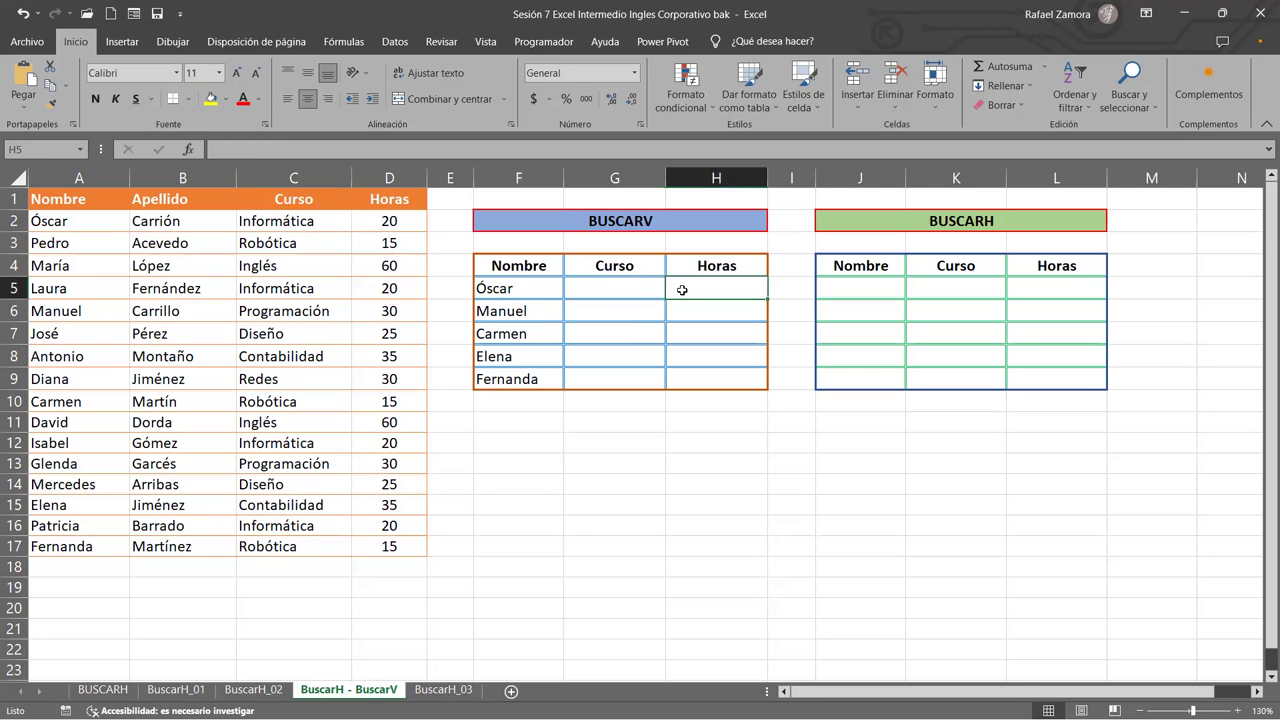
{"action": "left_click", "coordinate": [824, 275]}
{"action": "left_click_drag", "start_coordinate": [837, 280], "coordinate": [1060, 378]}
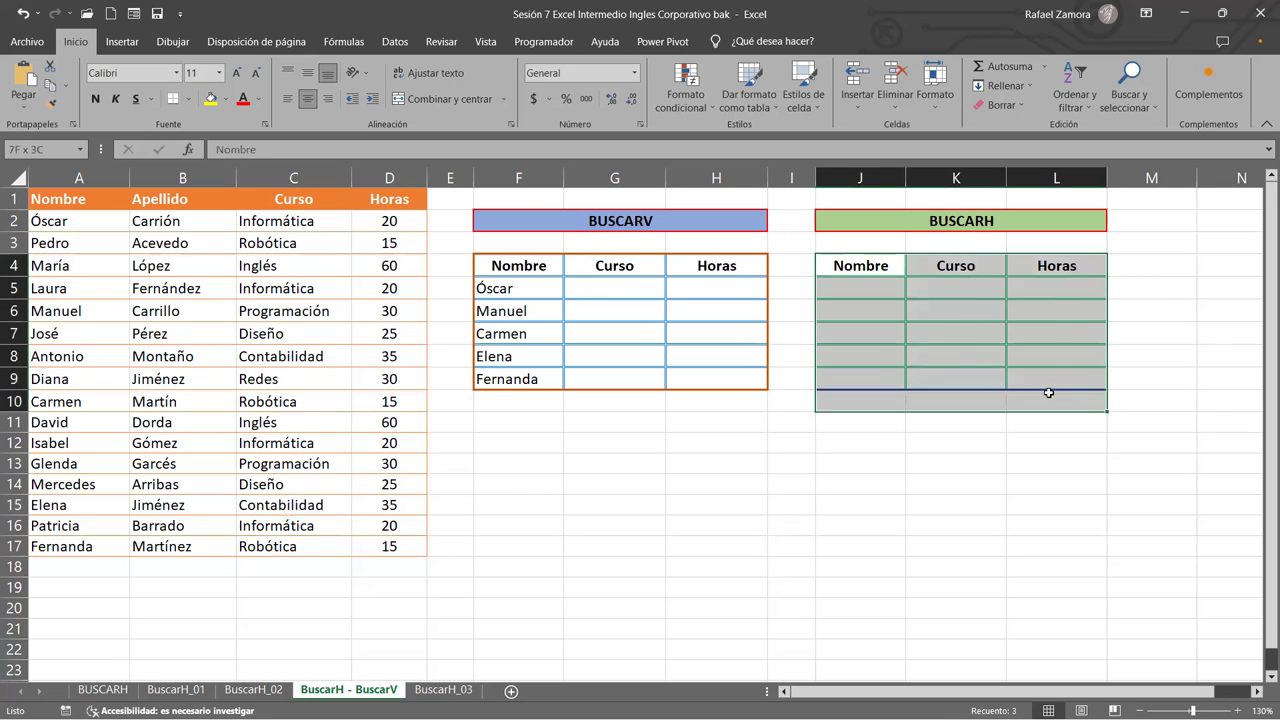
{"action": "left_click", "coordinate": [852, 289]}
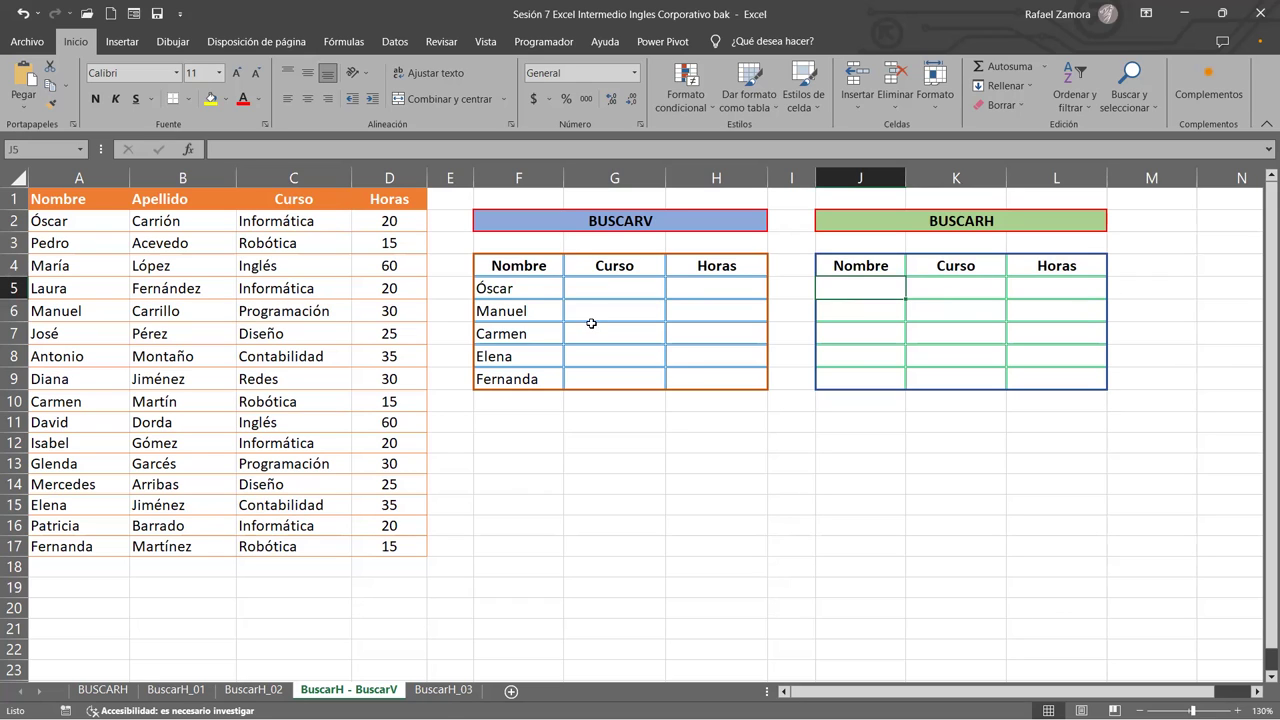
Copy the five BUSCARV names and paste them as values into J5:J9.
{"action": "left_click_drag", "start_coordinate": [510, 286], "coordinate": [510, 378]}
{"action": "key", "text": "ctrl+c"}
{"action": "left_click", "coordinate": [849, 297]}
{"action": "right_click", "coordinate": [851, 295]}
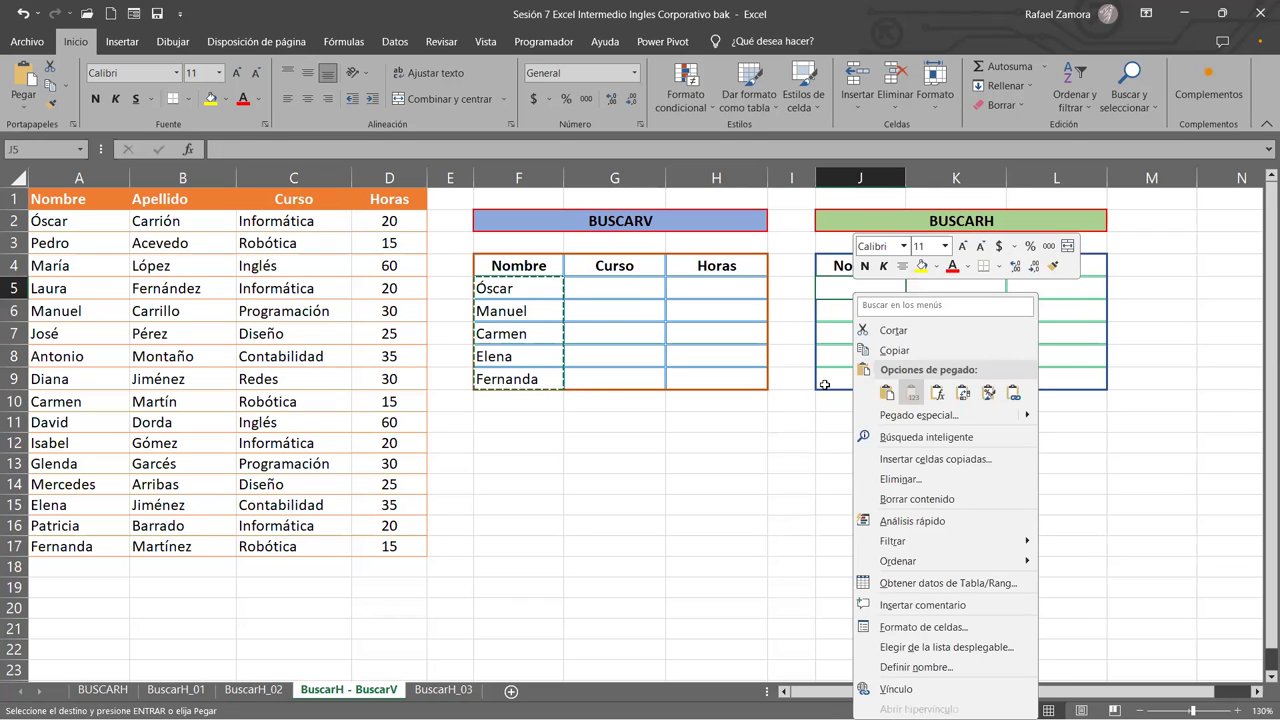
{"action": "left_click", "coordinate": [910, 395]}
{"action": "left_click", "coordinate": [860, 484]}
{"action": "key", "text": "Escape"}
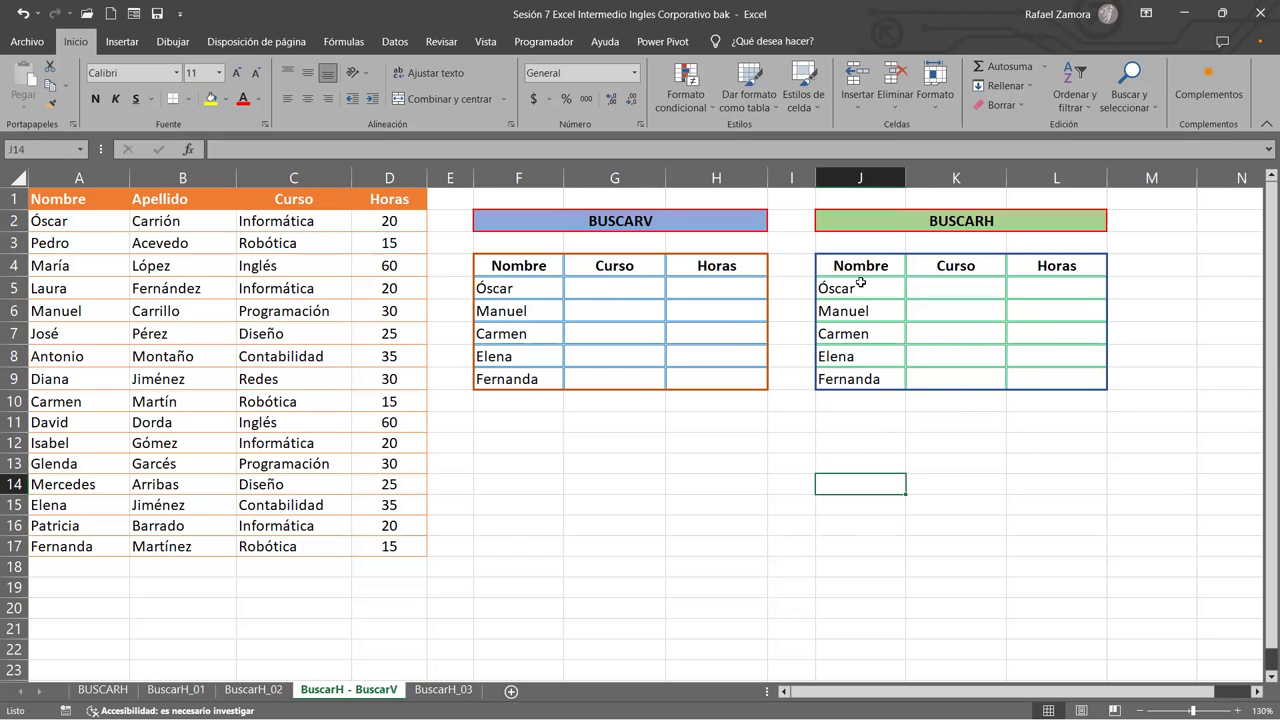
{"action": "left_click_drag", "start_coordinate": [860, 284], "coordinate": [866, 380]}
{"action": "left_click", "coordinate": [660, 446]}
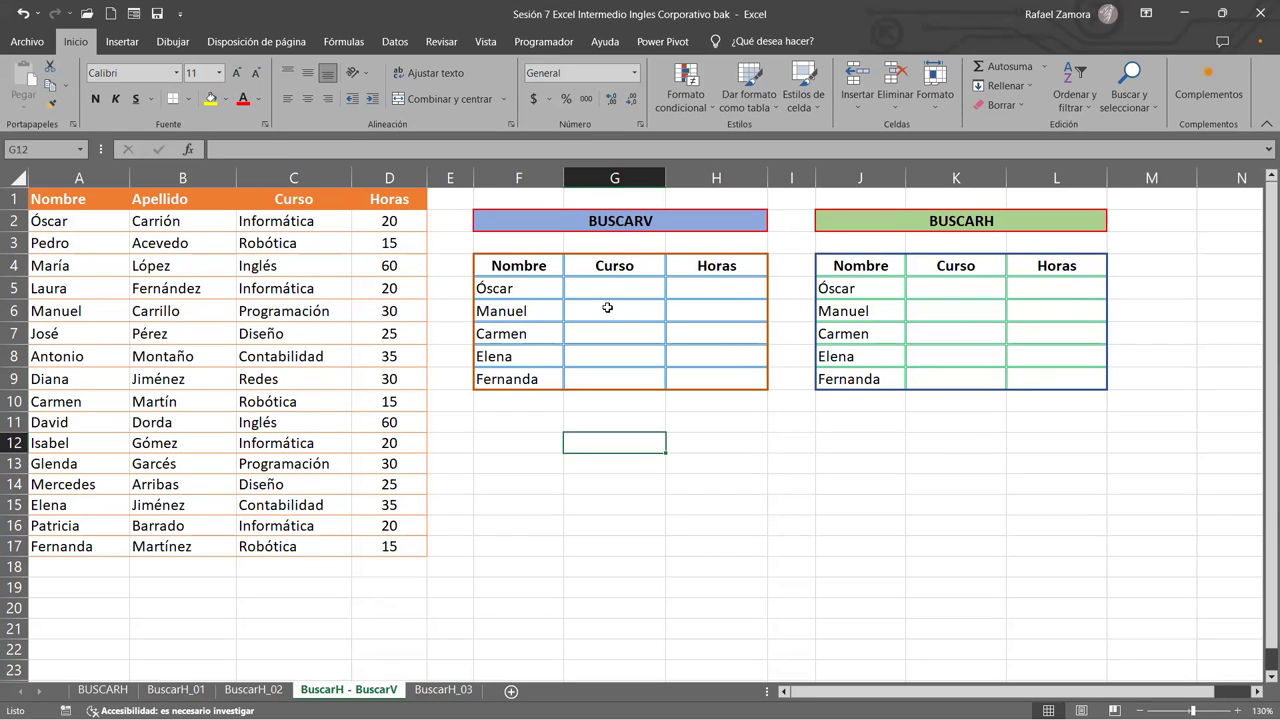
{"action": "left_click_drag", "start_coordinate": [603, 288], "coordinate": [713, 310]}
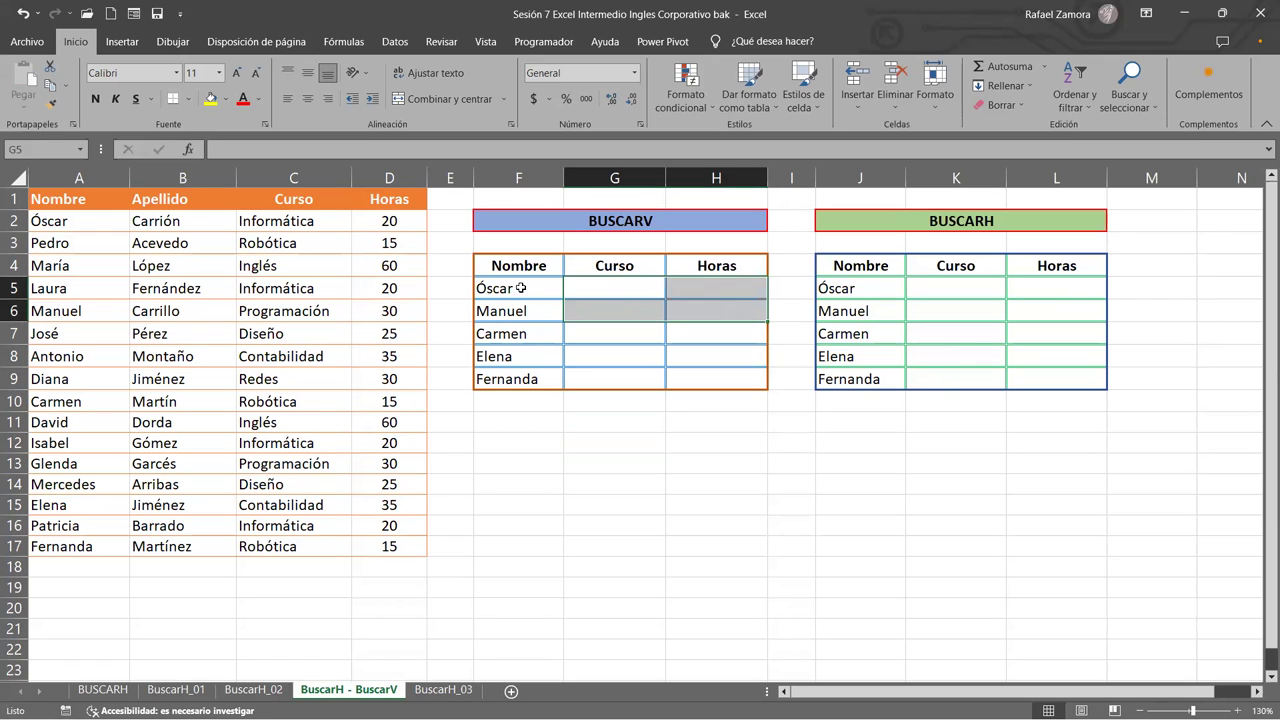
{"action": "left_click_drag", "start_coordinate": [938, 284], "coordinate": [1022, 308]}
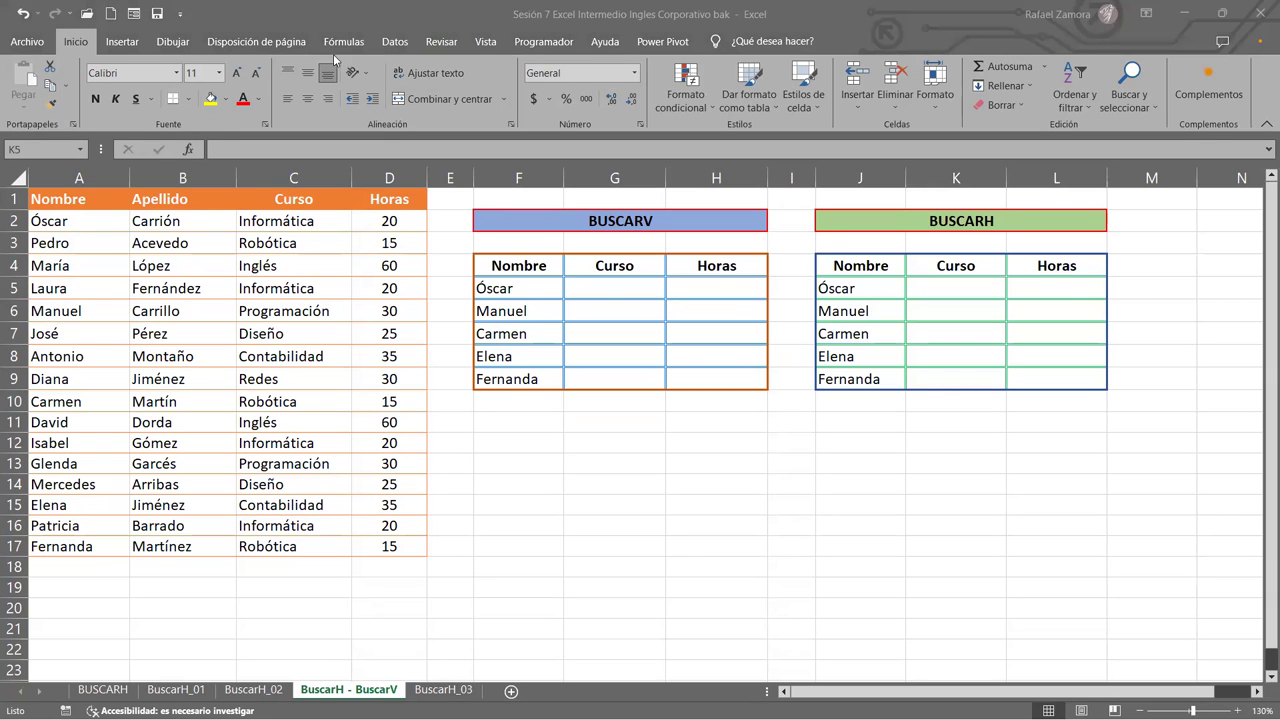
Insert a blue-style WordArt reading 'EN PRACTICA' and place it below the tables.
{"action": "left_click", "coordinate": [121, 42]}
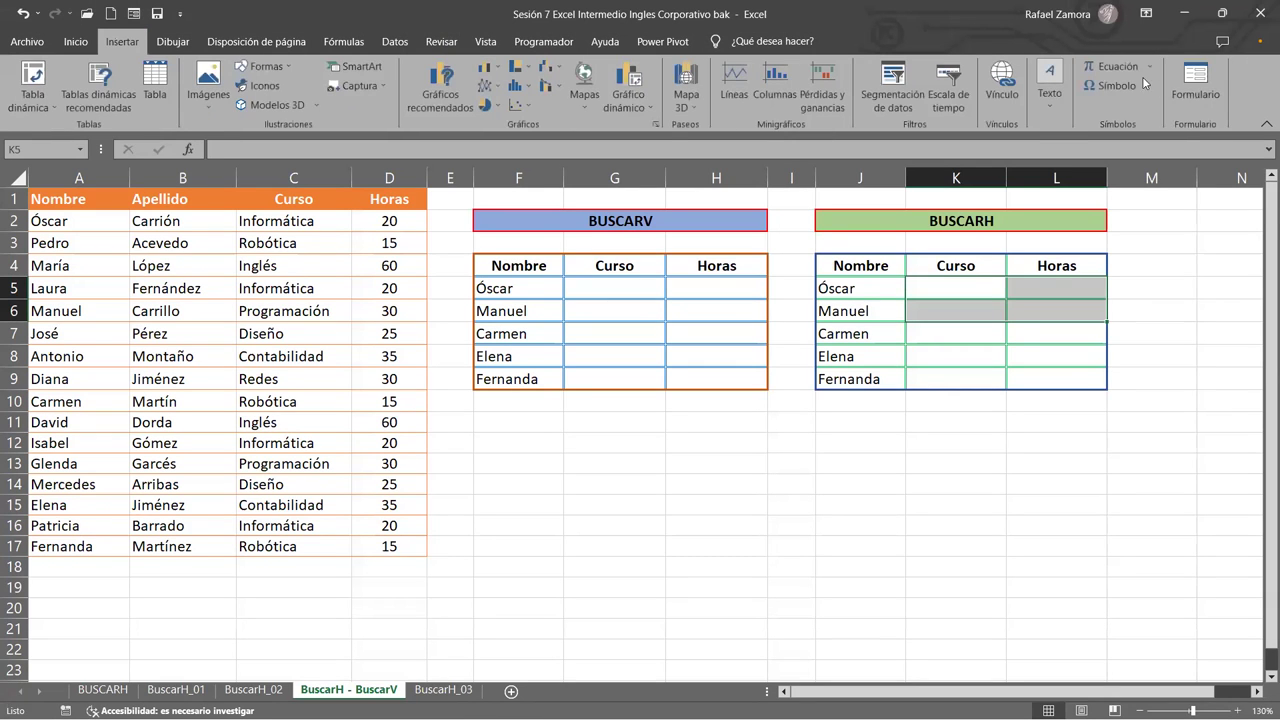
{"action": "left_click", "coordinate": [1057, 101]}
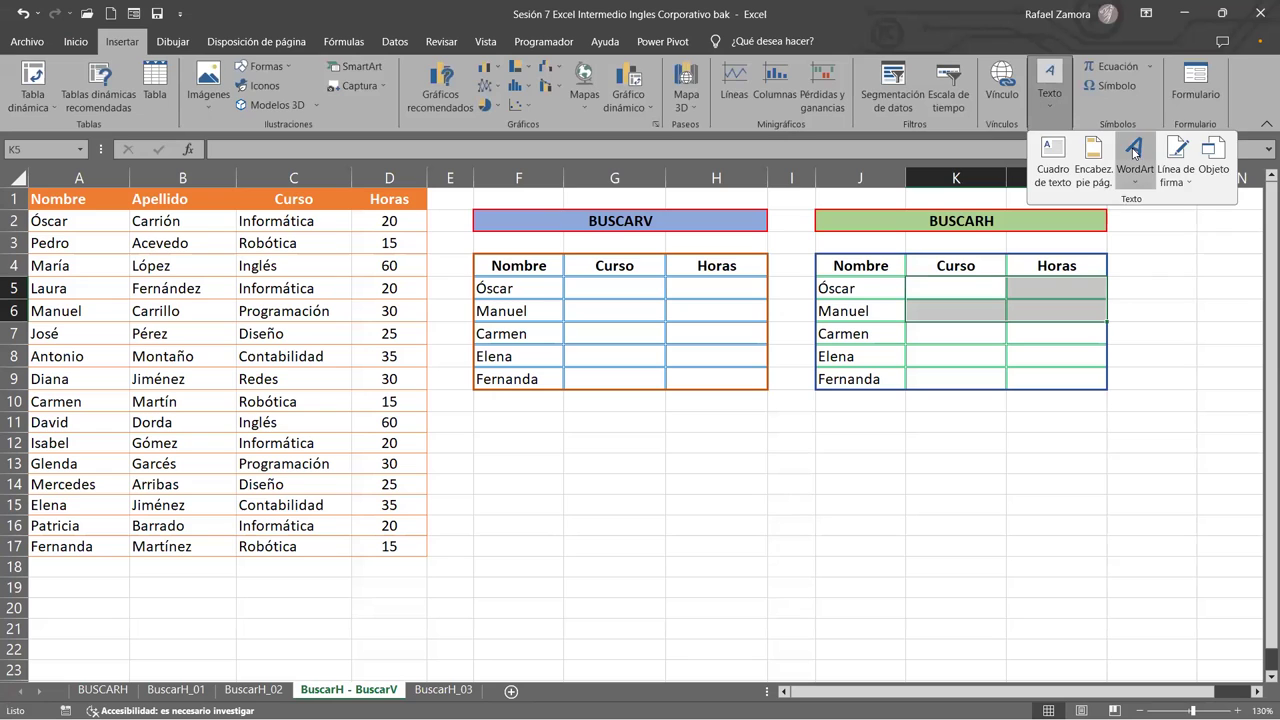
{"action": "left_click", "coordinate": [1134, 152]}
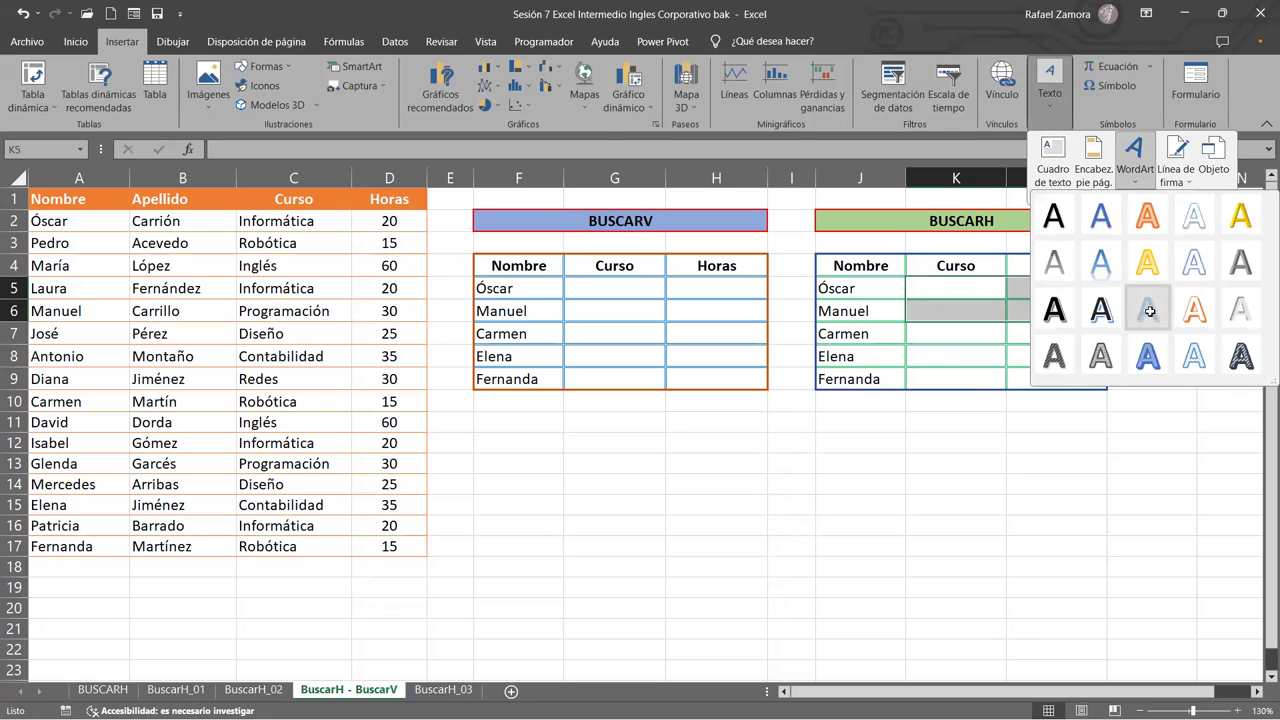
{"action": "left_click", "coordinate": [1150, 313]}
{"action": "type", "text": "EN PRACTICA"}
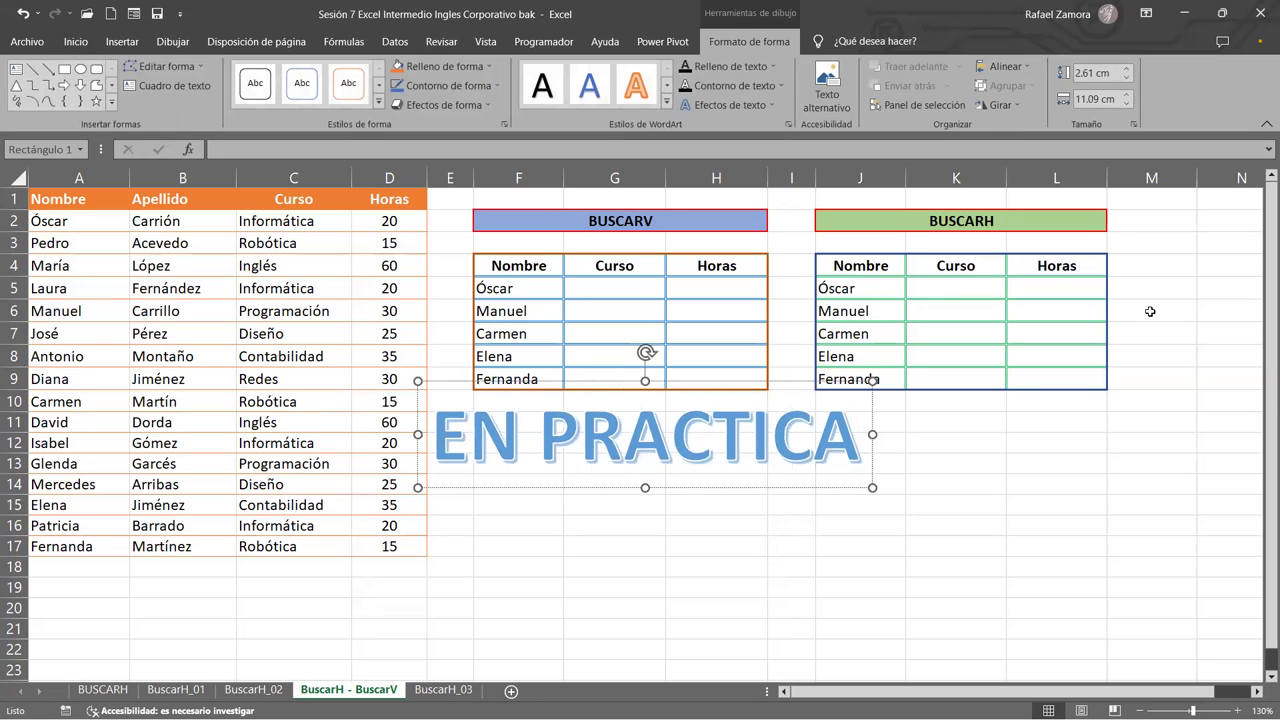
{"action": "left_click_drag", "start_coordinate": [810, 494], "coordinate": [848, 544]}
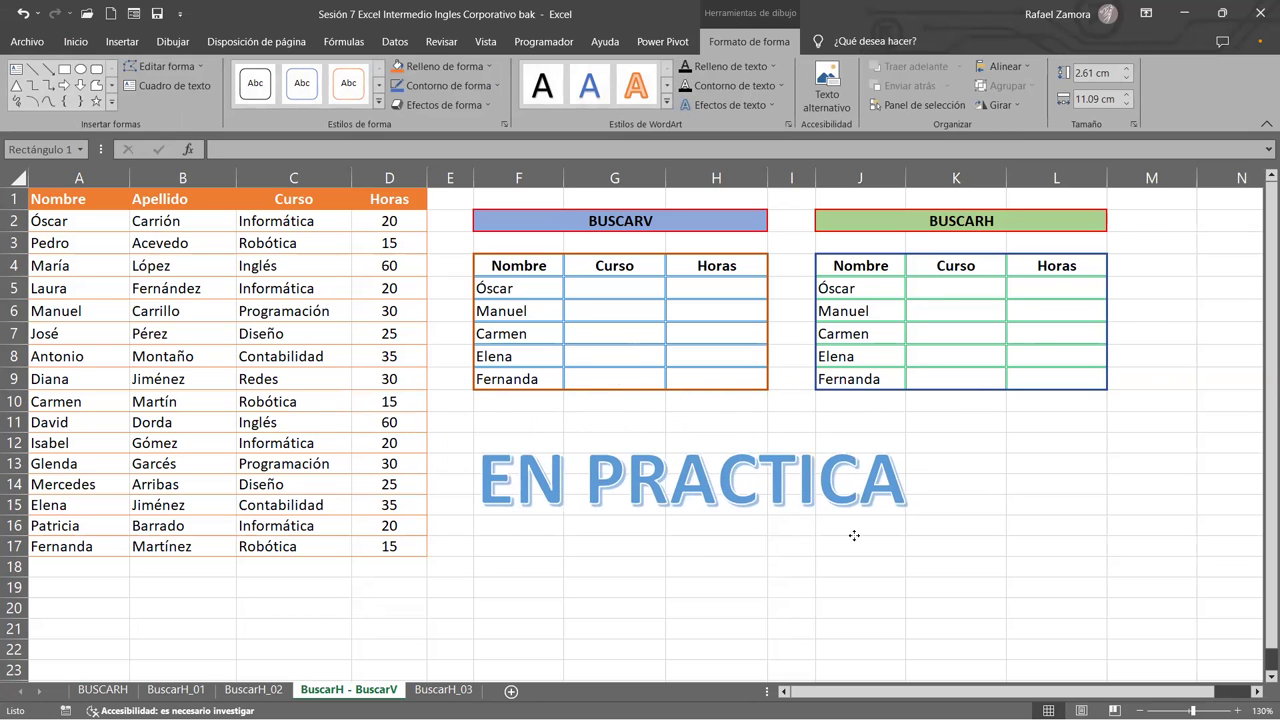
{"action": "left_click", "coordinate": [1059, 499]}
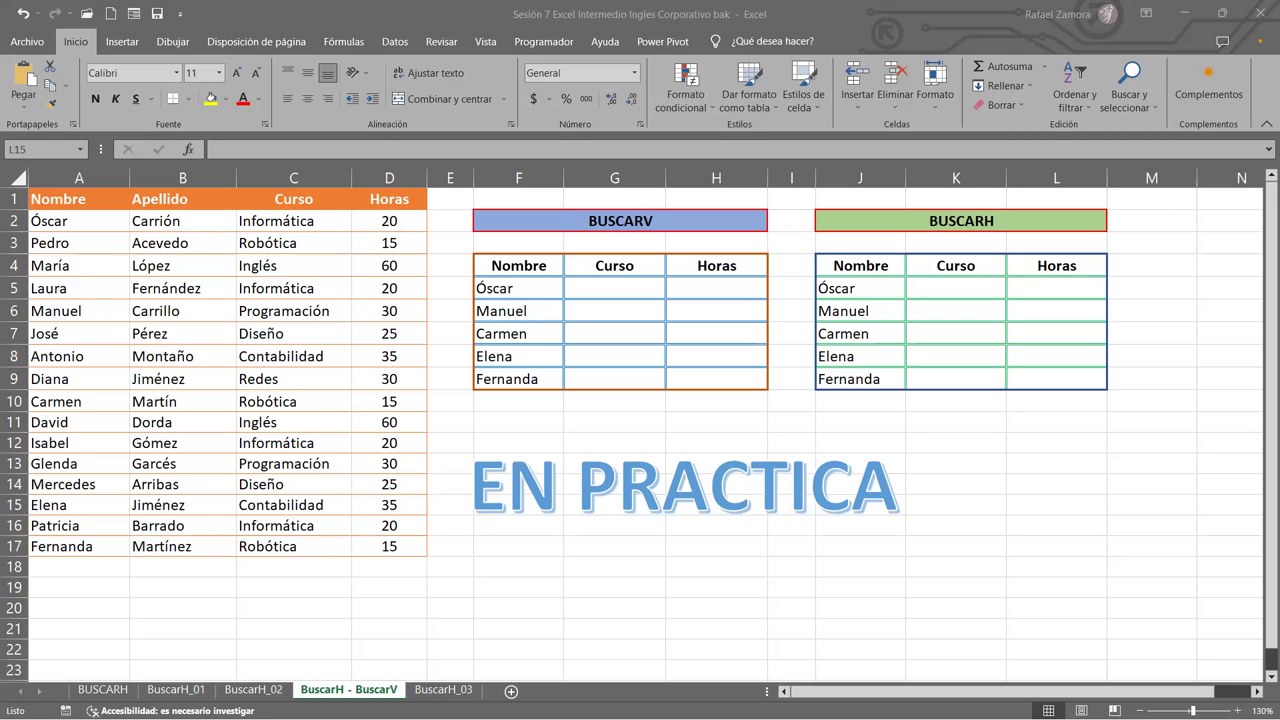
Return focus to the spreadsheet showing the bordered BUSCARV and BUSCARH tables.
{"action": "left_click", "coordinate": [960, 484]}
{"action": "left_click", "coordinate": [934, 484]}
{"action": "left_click", "coordinate": [997, 463]}
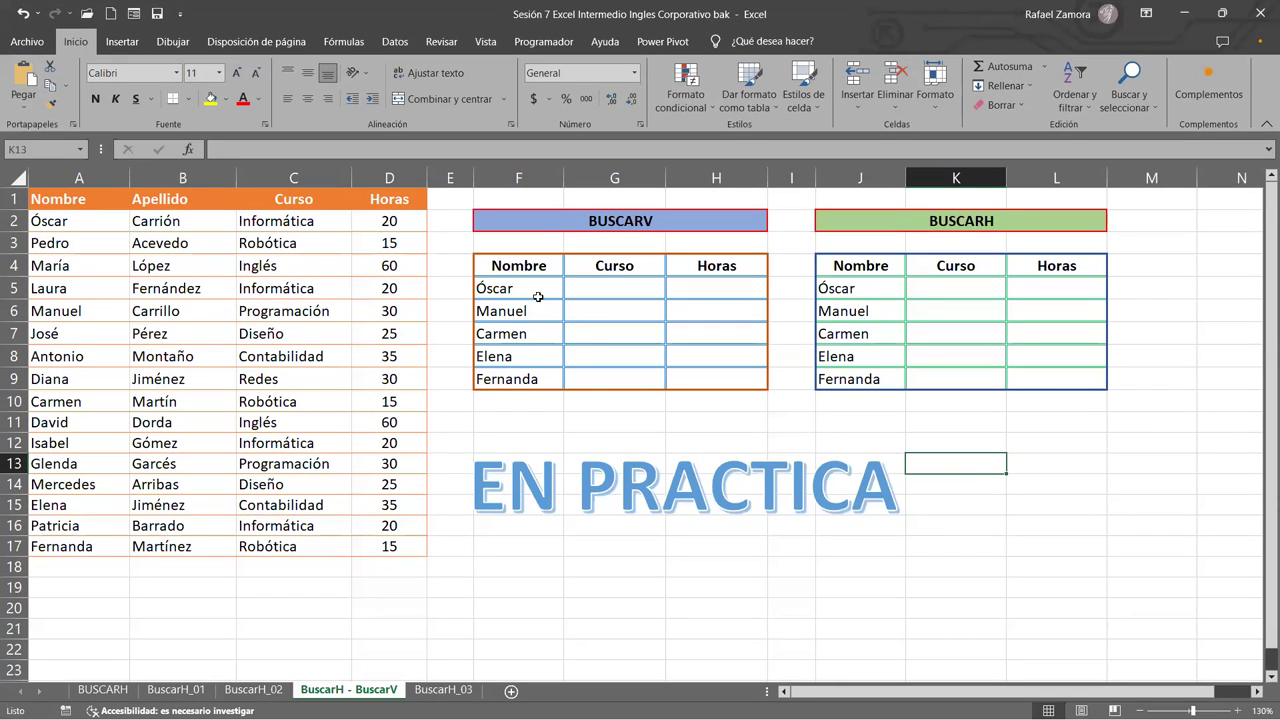
Enter =BUSCARV(F5,$A$2:$D$17,3,0) in G5 to look up Óscar's course.
{"action": "left_click", "coordinate": [610, 290]}
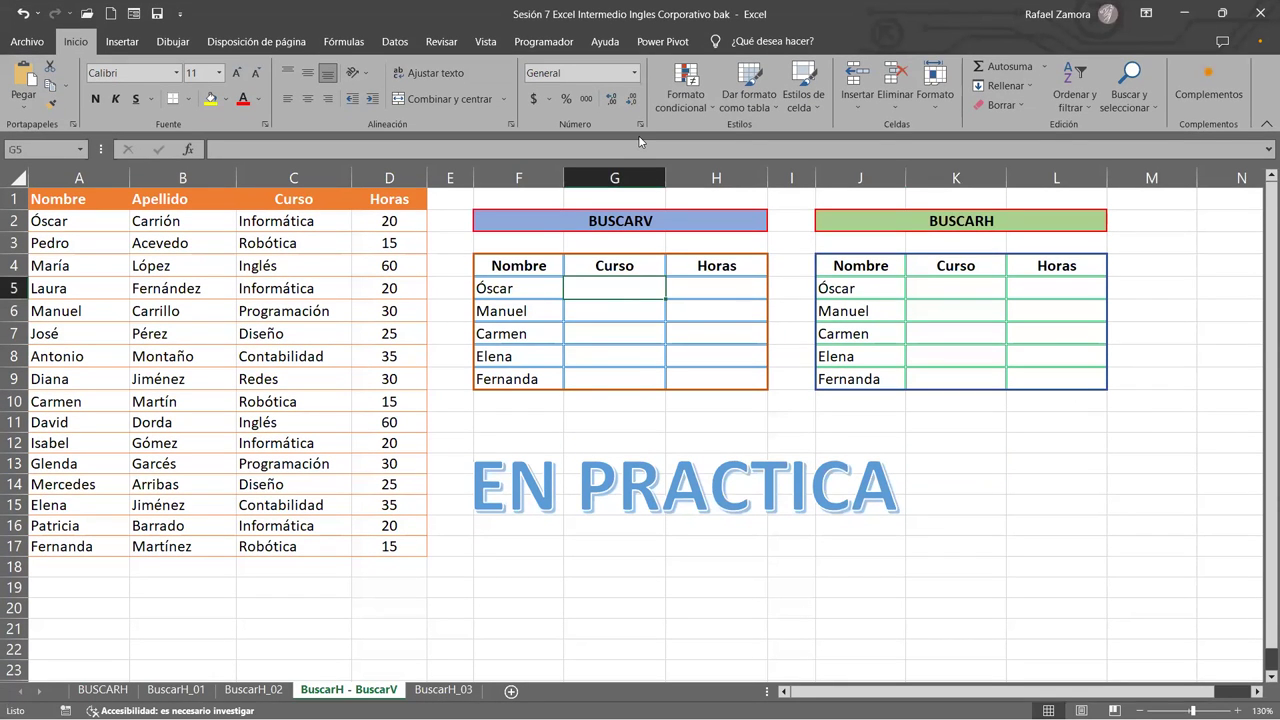
{"action": "type", "text": "=b"}
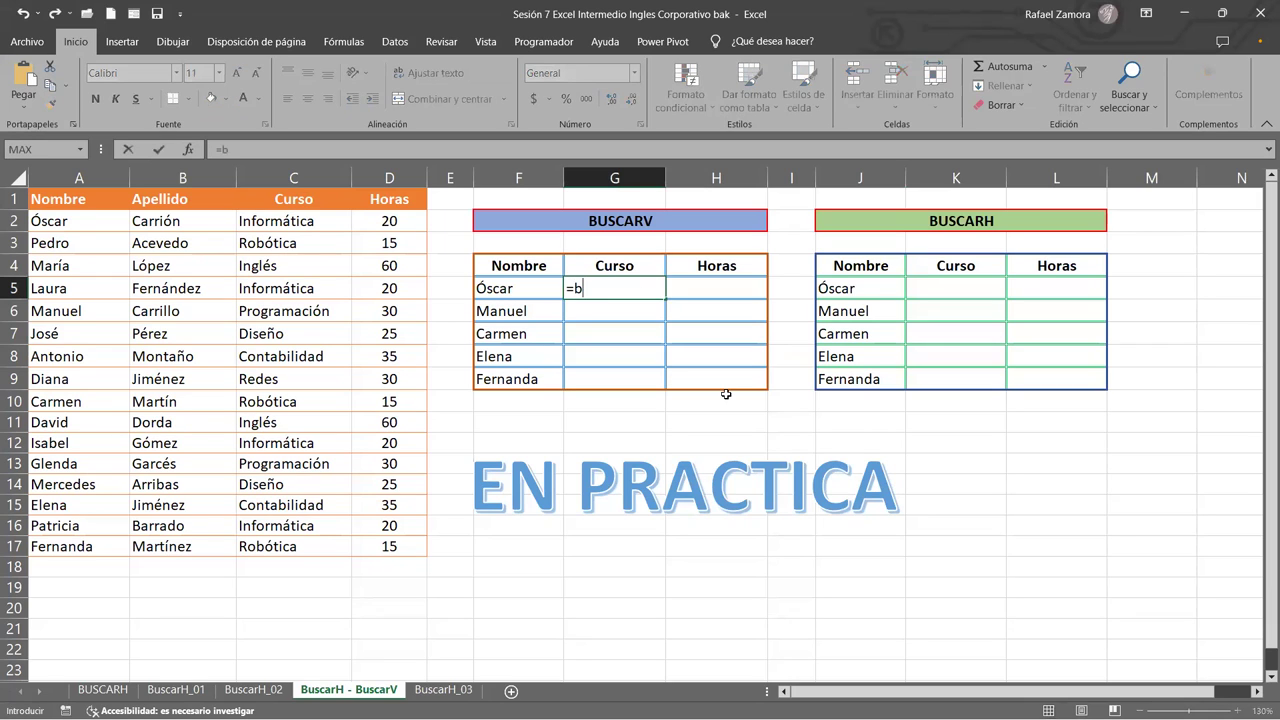
{"action": "type", "text": "uscar"}
{"action": "key", "text": "Down"}
{"action": "key", "text": "Down"}
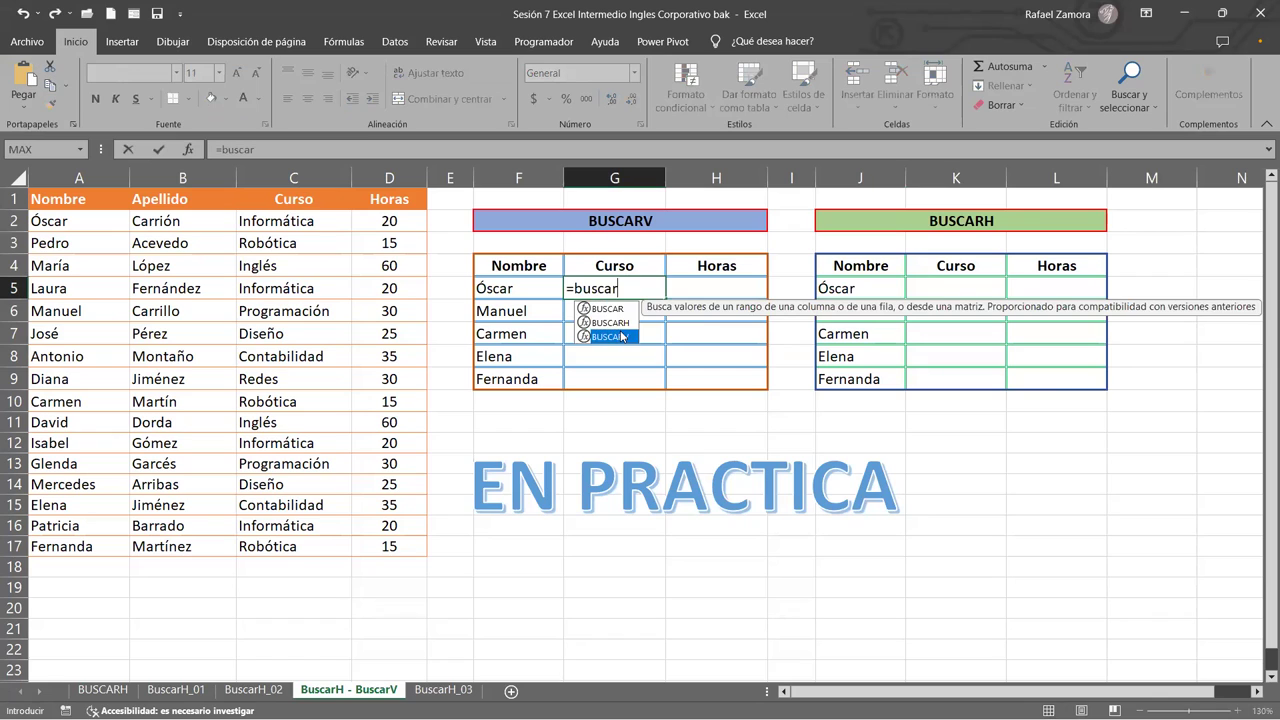
{"action": "key", "text": "Tab"}
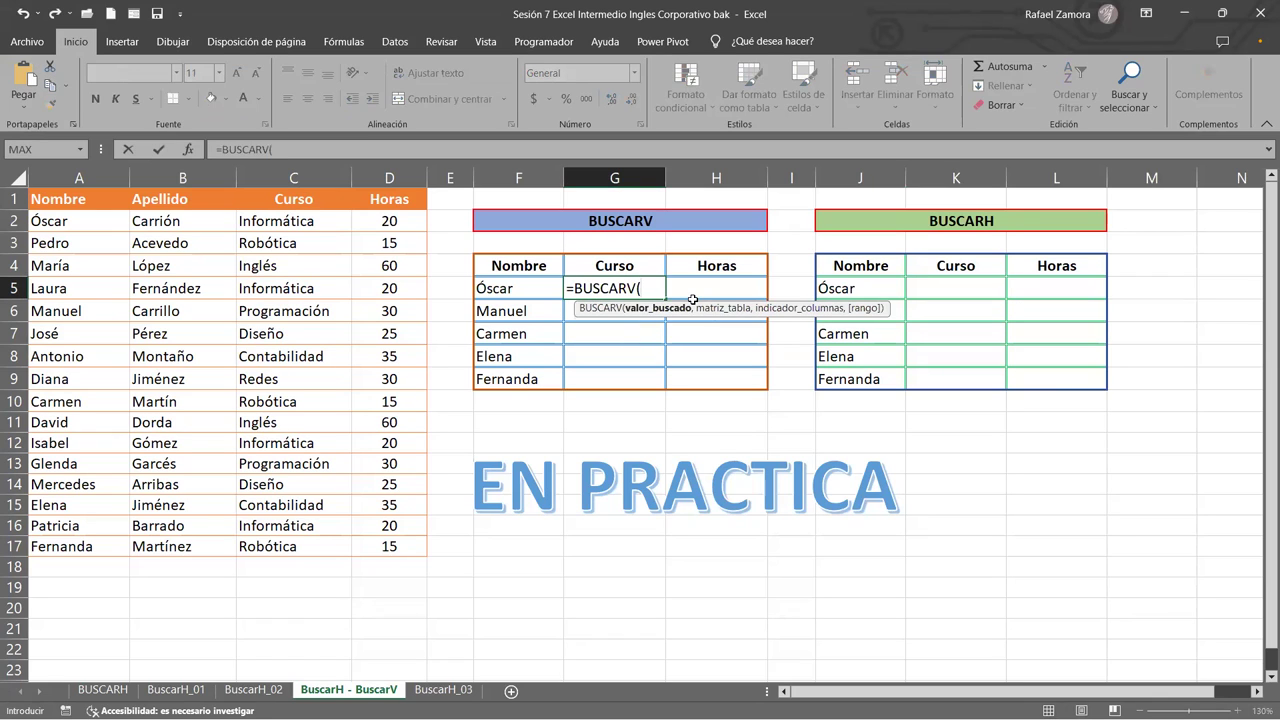
{"action": "left_click", "coordinate": [530, 289]}
{"action": "type", "text": ","}
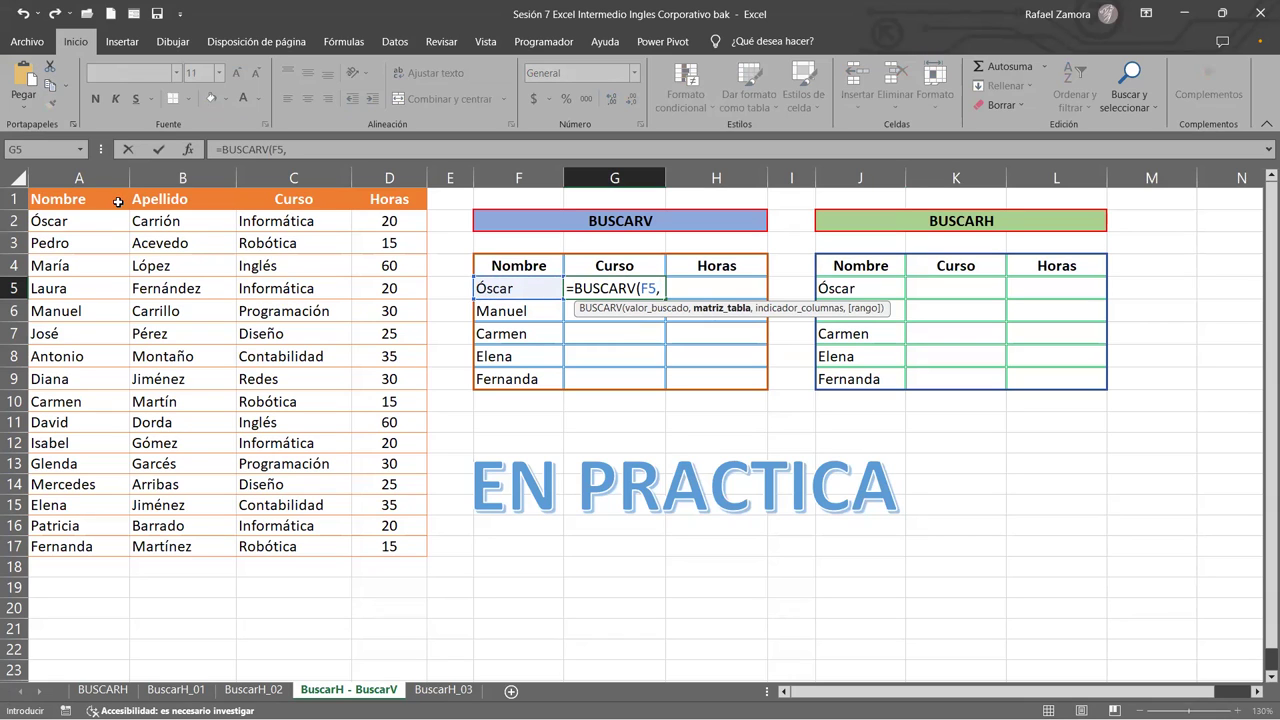
{"action": "mouse_move", "coordinate": [80, 226]}
{"action": "left_mouse_down"}
{"action": "mouse_move", "coordinate": [407, 505]}
{"action": "mouse_move", "coordinate": [401, 544]}
{"action": "left_mouse_up"}
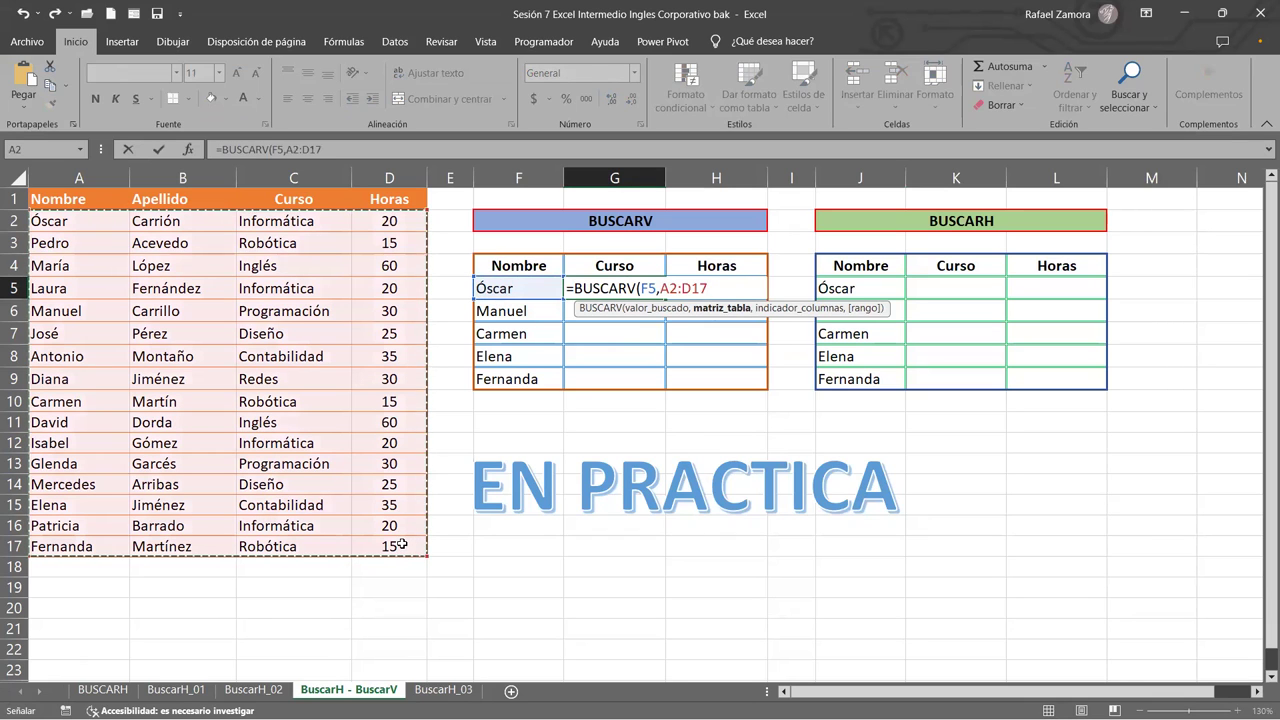
{"action": "key", "text": "F4"}
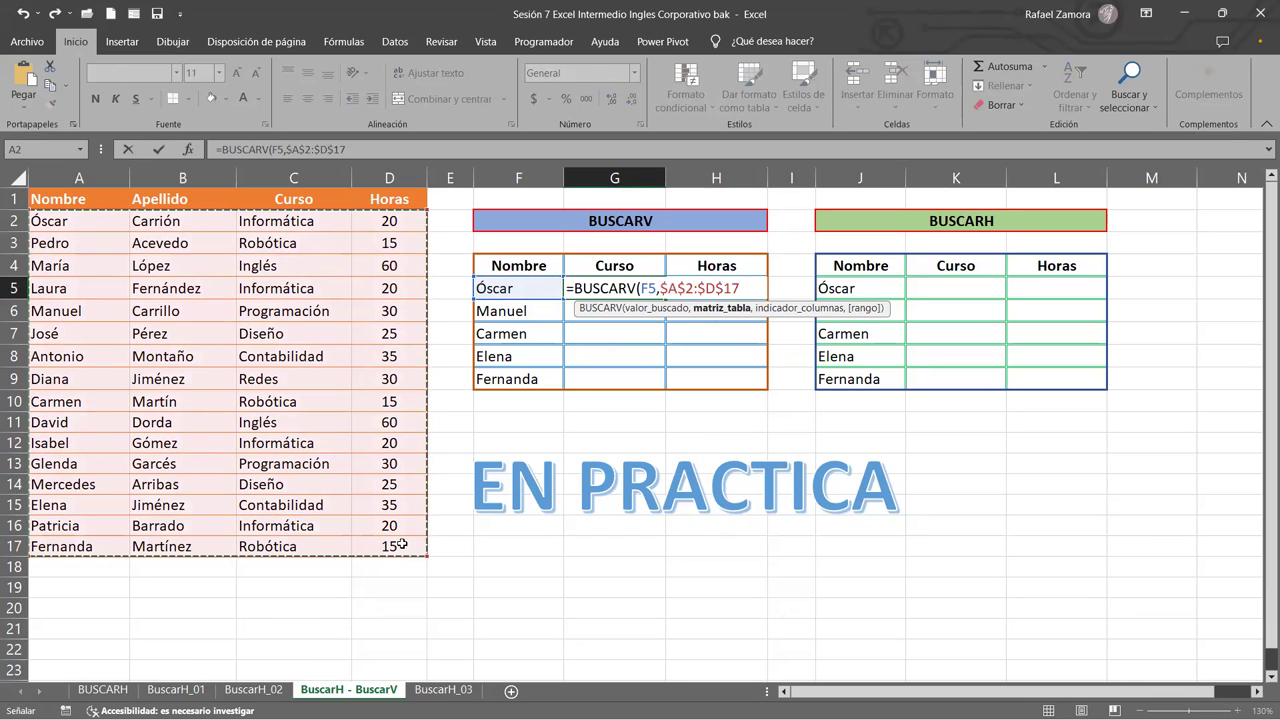
{"action": "type", "text": ","}
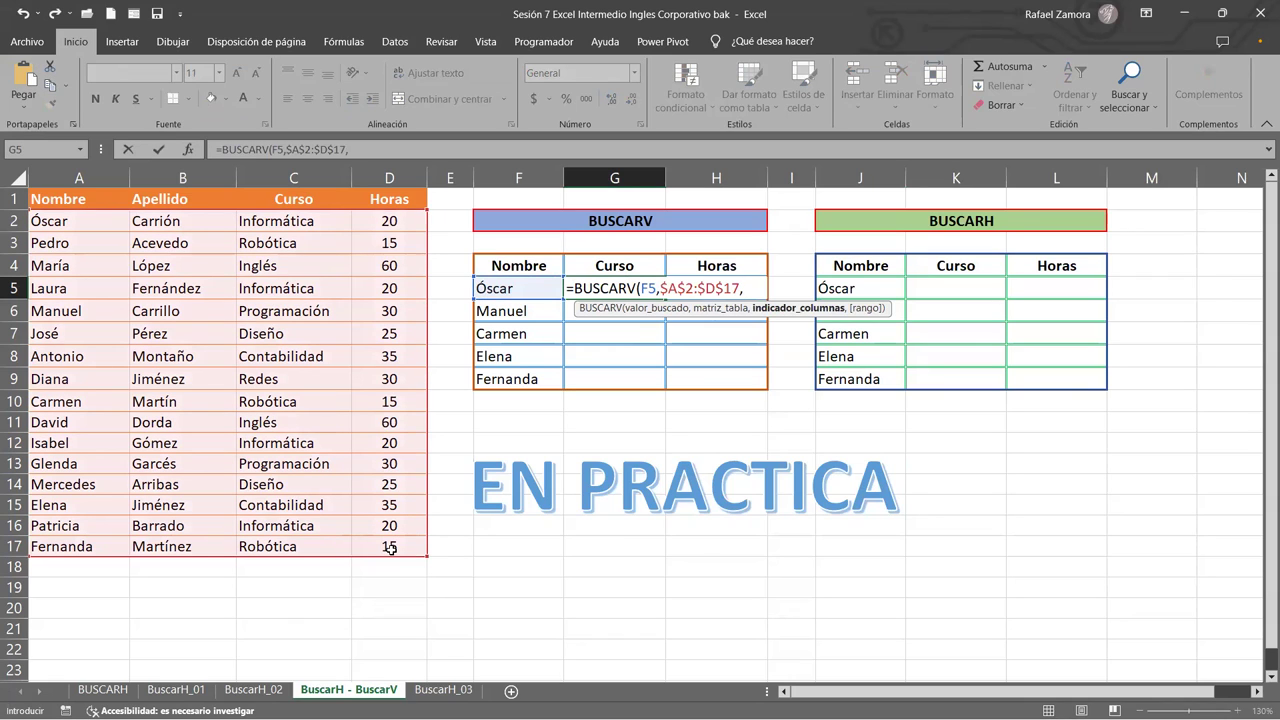
{"action": "type", "text": "3"}
{"action": "type", "text": ",0"}
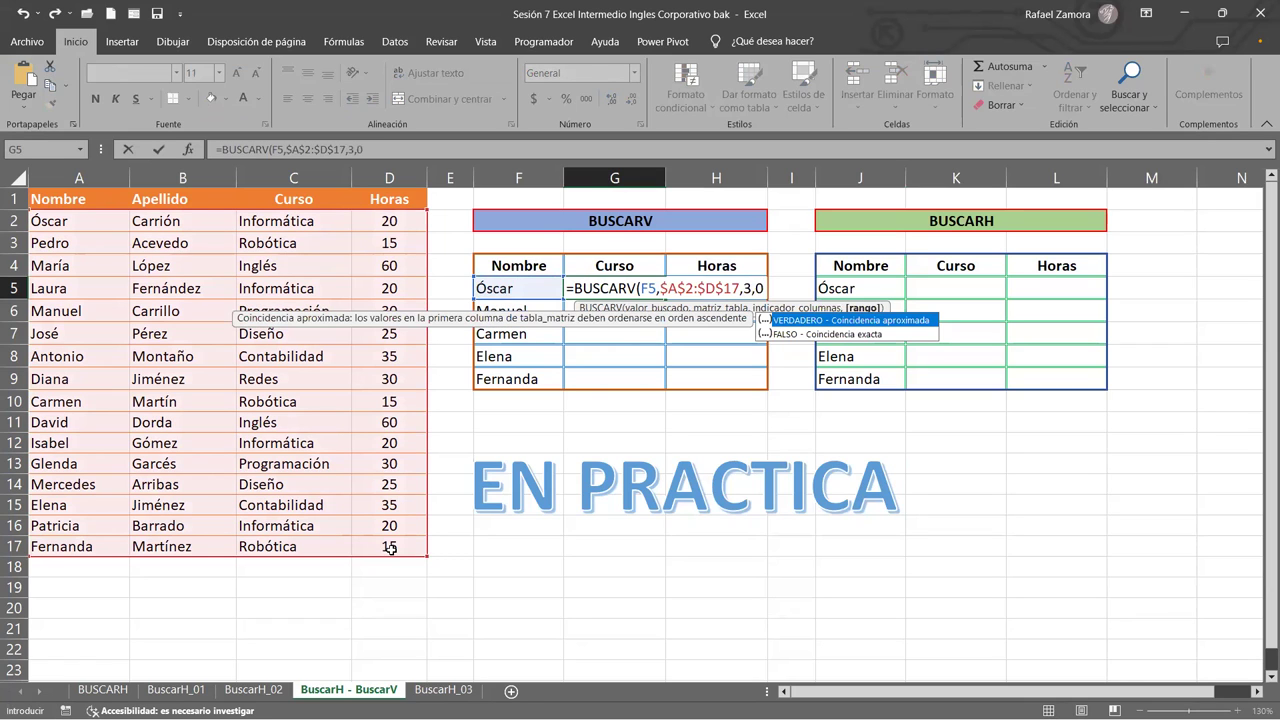
{"action": "key", "text": "Return"}
Fill the course lookup down to G9 for Manuel, Carmen, Elena and Fernanda.
{"action": "left_click", "coordinate": [626, 294]}
{"action": "left_click_drag", "start_coordinate": [668, 296], "coordinate": [655, 381]}
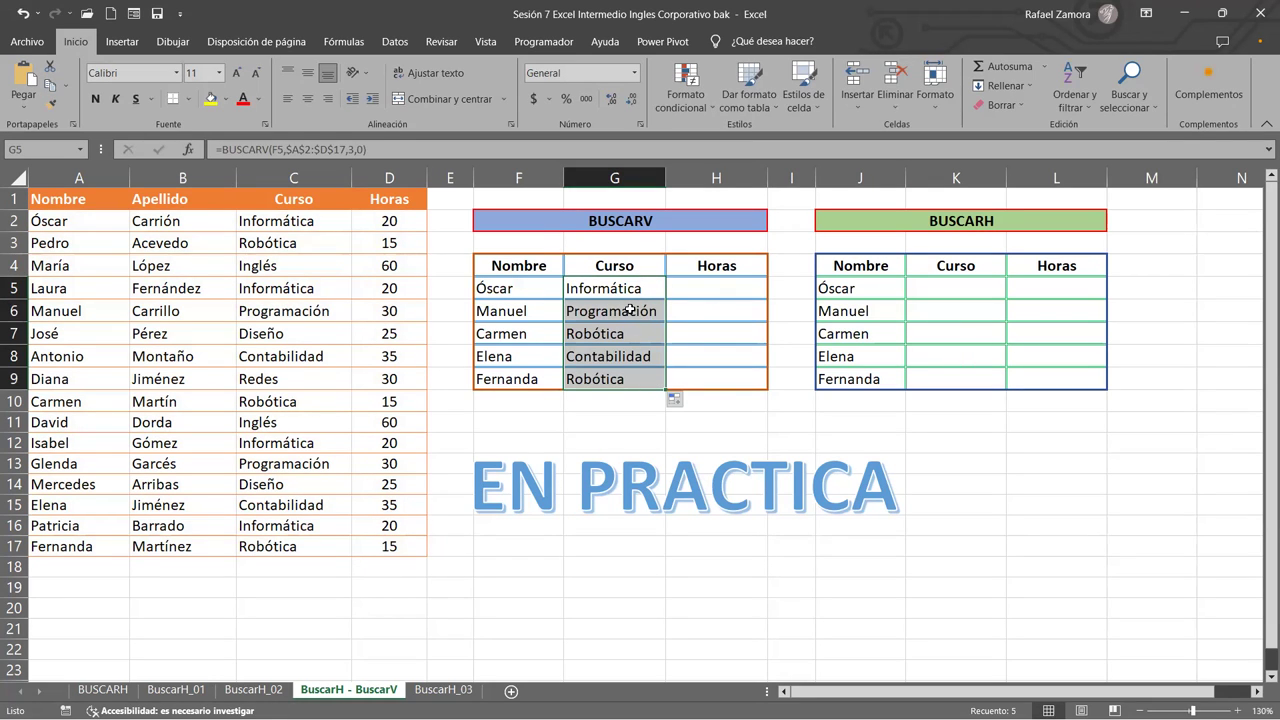
{"action": "left_click", "coordinate": [771, 411]}
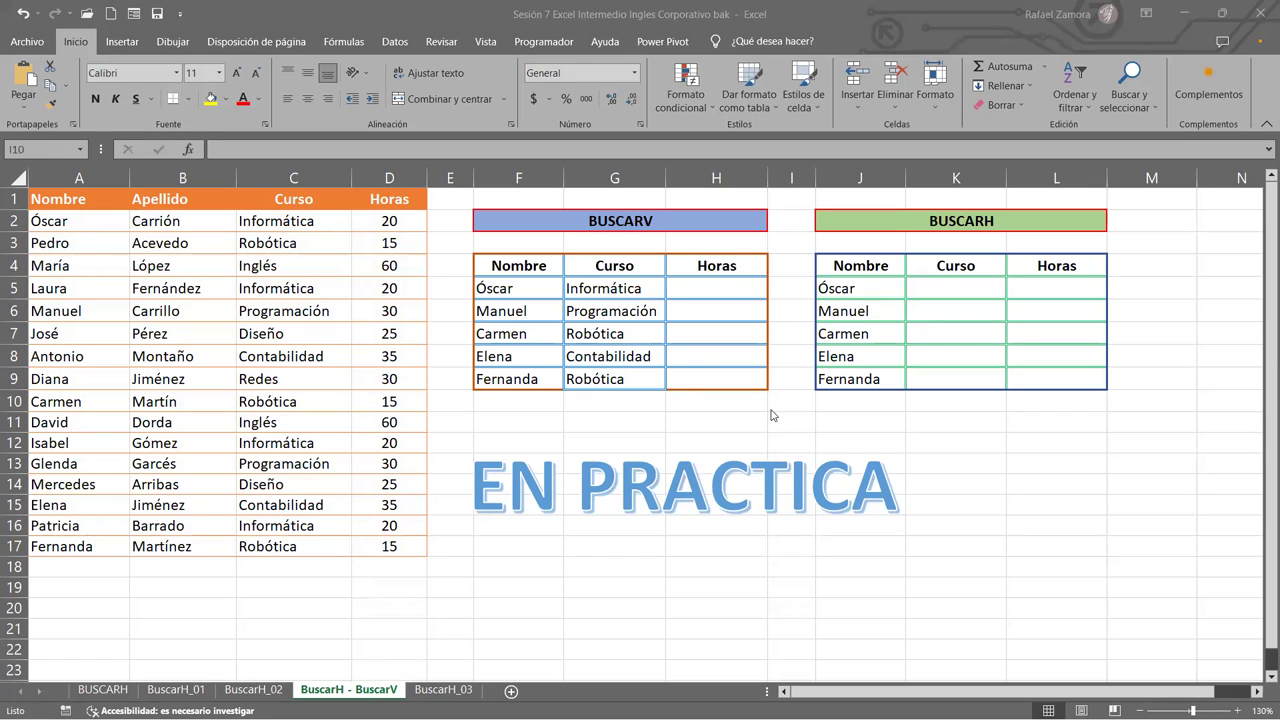
{"action": "left_click", "coordinate": [729, 295]}
Copy G5's lookup into H5 and change it to =BUSCARV(F5;$A$2:$D$17;4;0).
{"action": "left_click", "coordinate": [650, 289]}
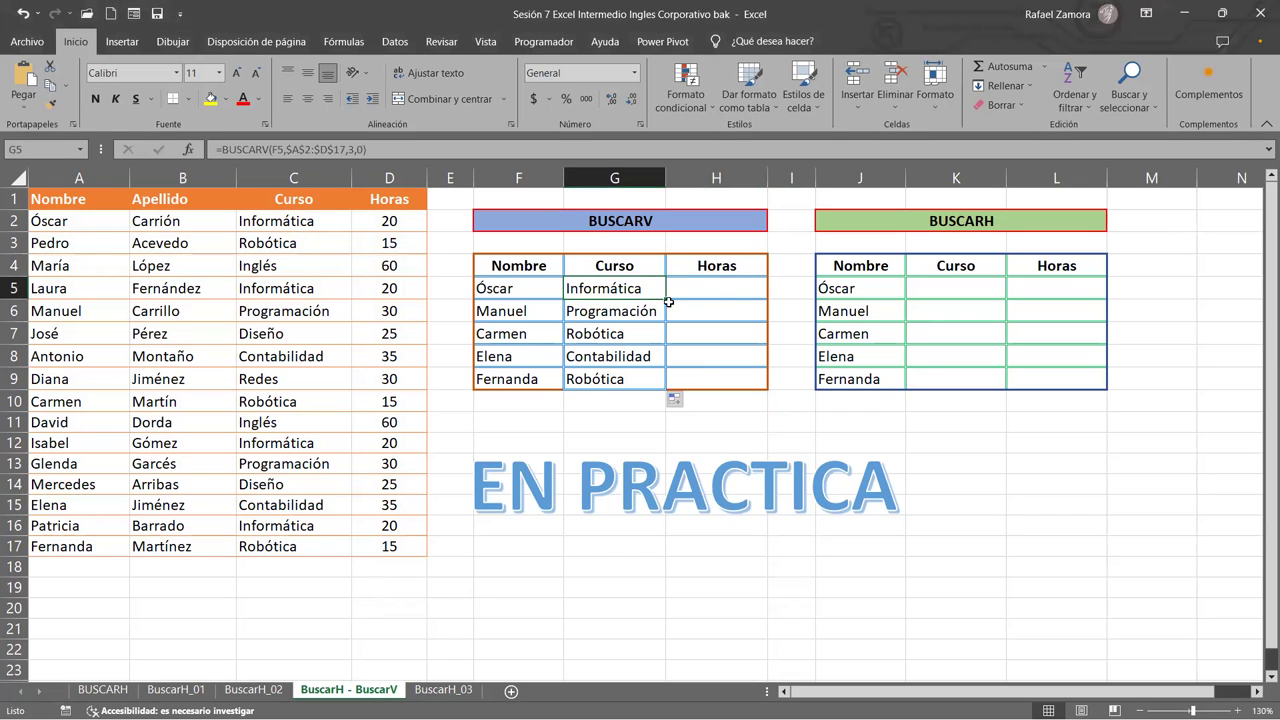
{"action": "left_click_drag", "start_coordinate": [665, 299], "coordinate": [728, 290]}
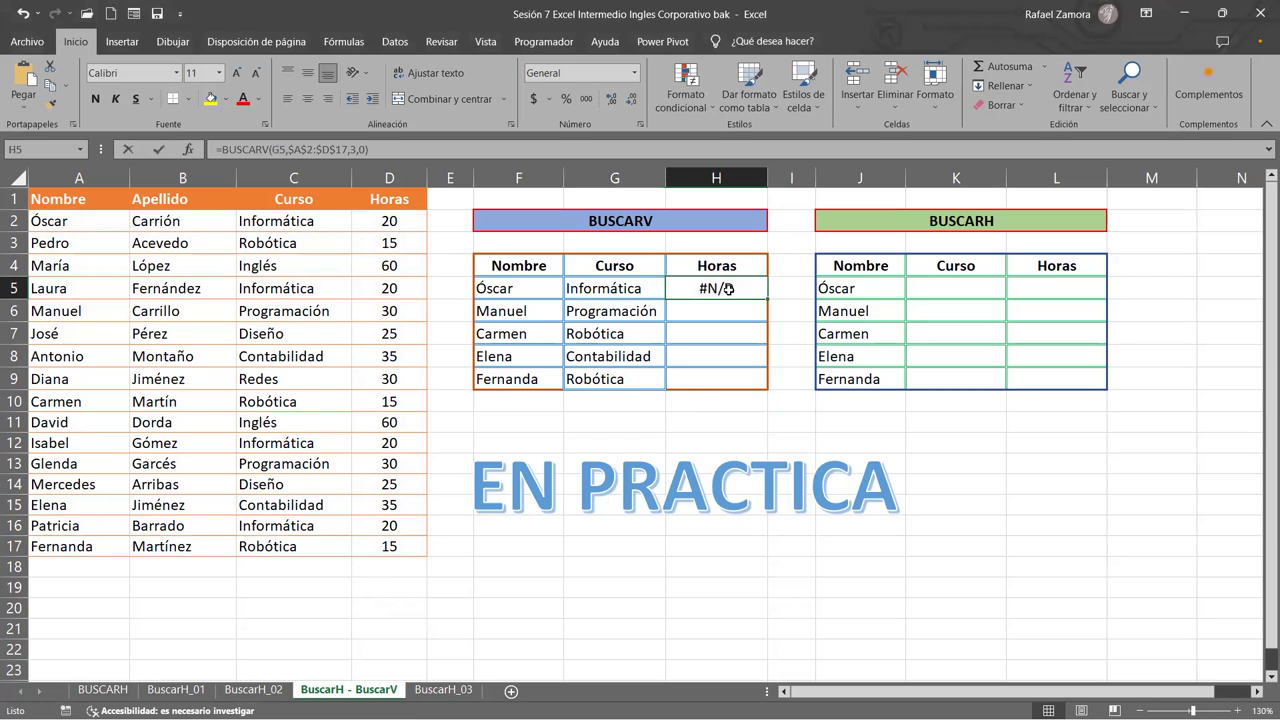
{"action": "double_click", "coordinate": [729, 290]}
{"action": "left_click_drag", "start_coordinate": [625, 300], "coordinate": [530, 300]}
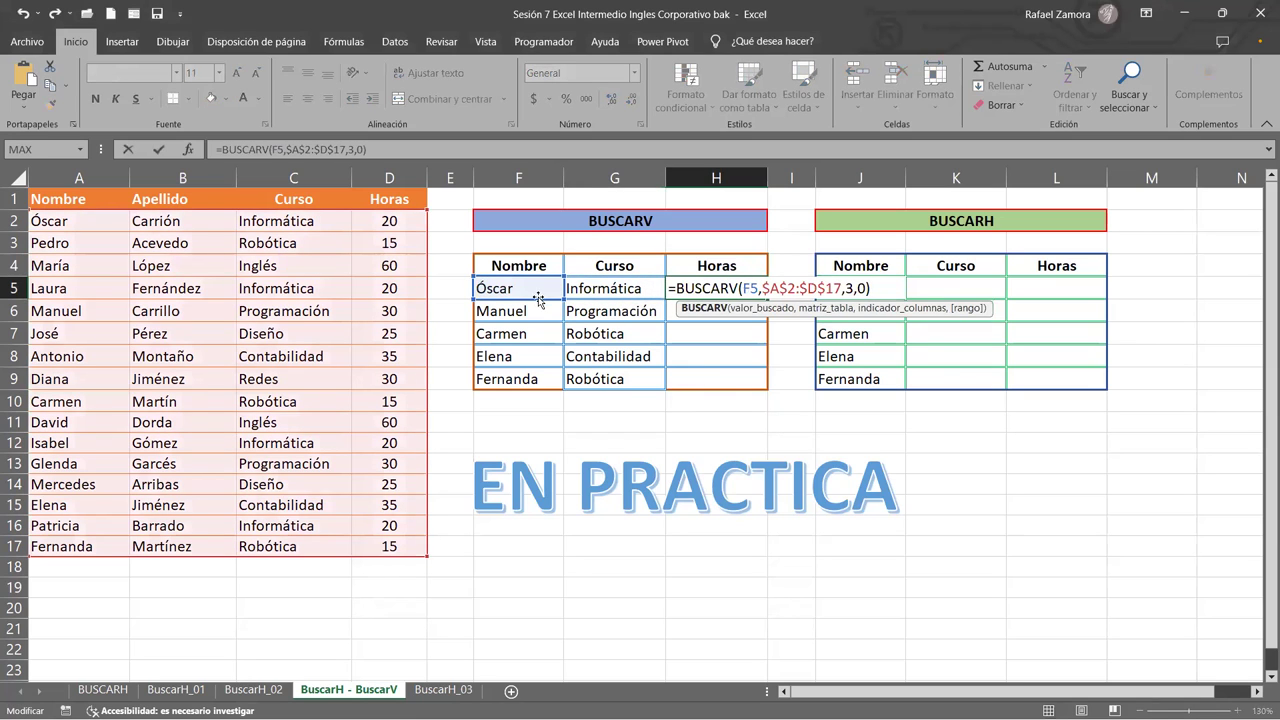
{"action": "double_click", "coordinate": [850, 288]}
{"action": "type", "text": "4"}
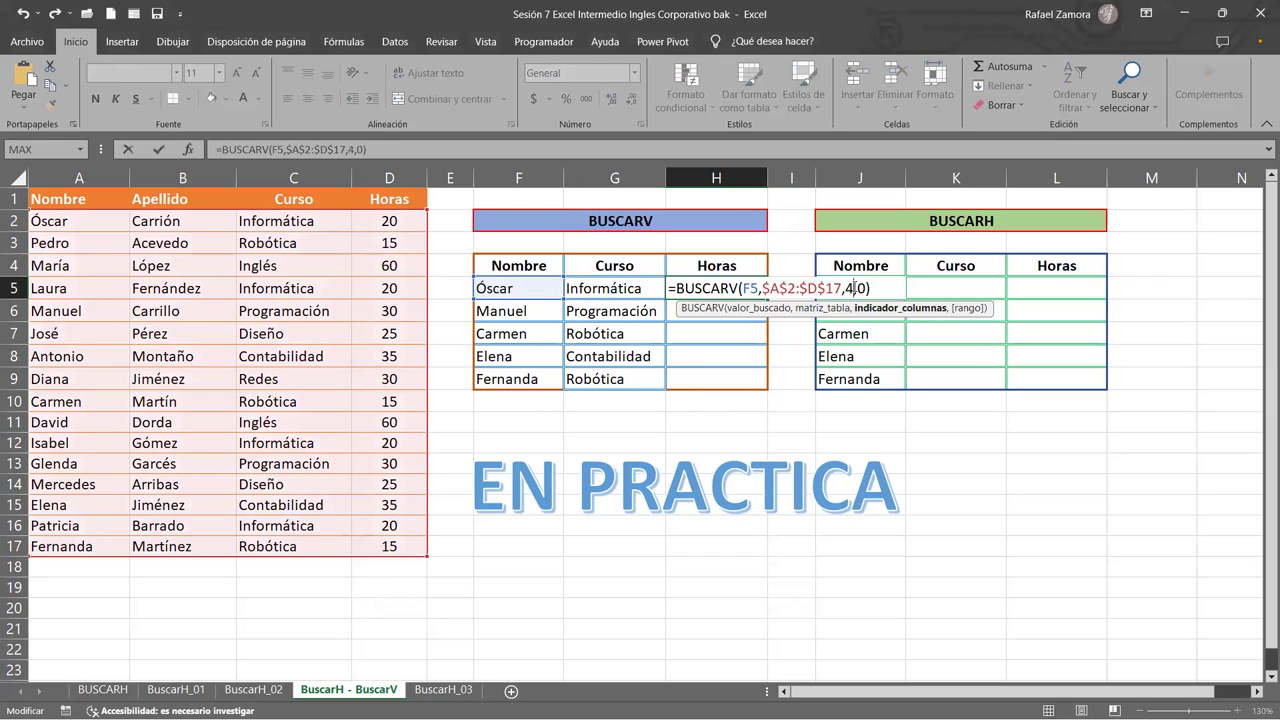
{"action": "key", "text": "Return"}
Fill H5's hours formula down to H9, showing 20, 30, 15, 35 and 15.
{"action": "left_click", "coordinate": [740, 288]}
{"action": "left_click_drag", "start_coordinate": [767, 299], "coordinate": [748, 386]}
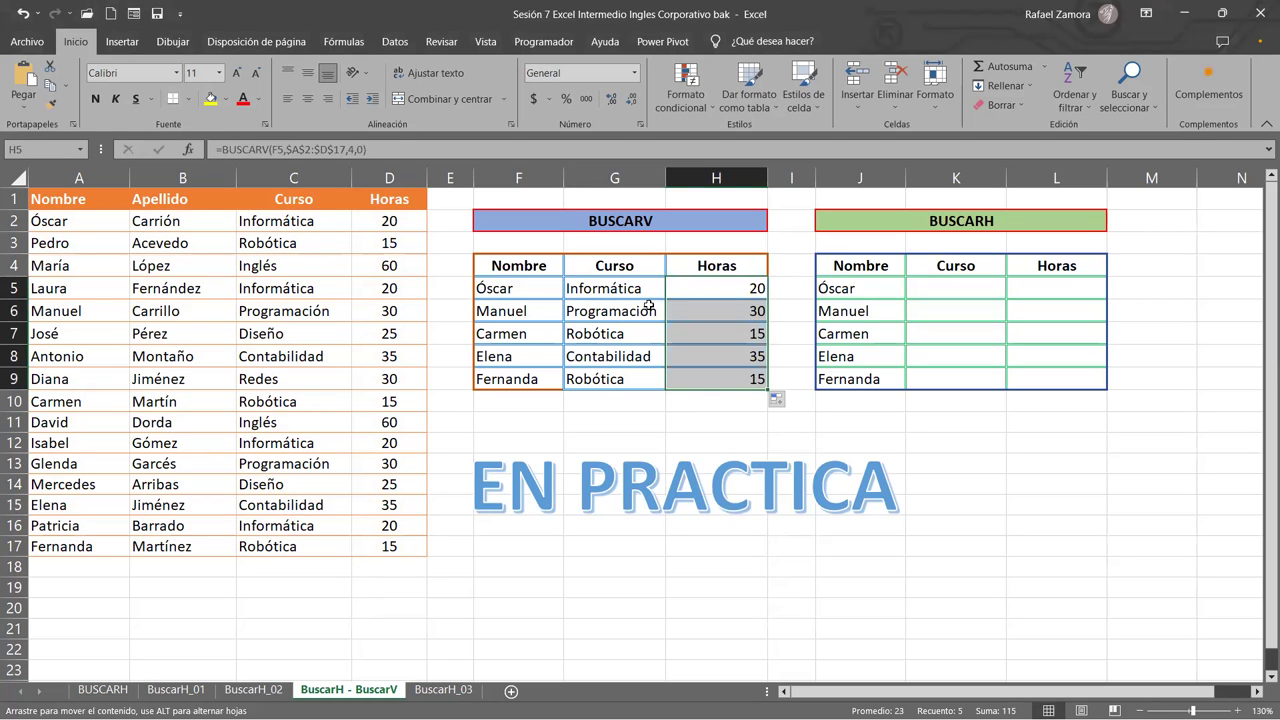
{"action": "left_click_drag", "start_coordinate": [718, 285], "coordinate": [716, 377]}
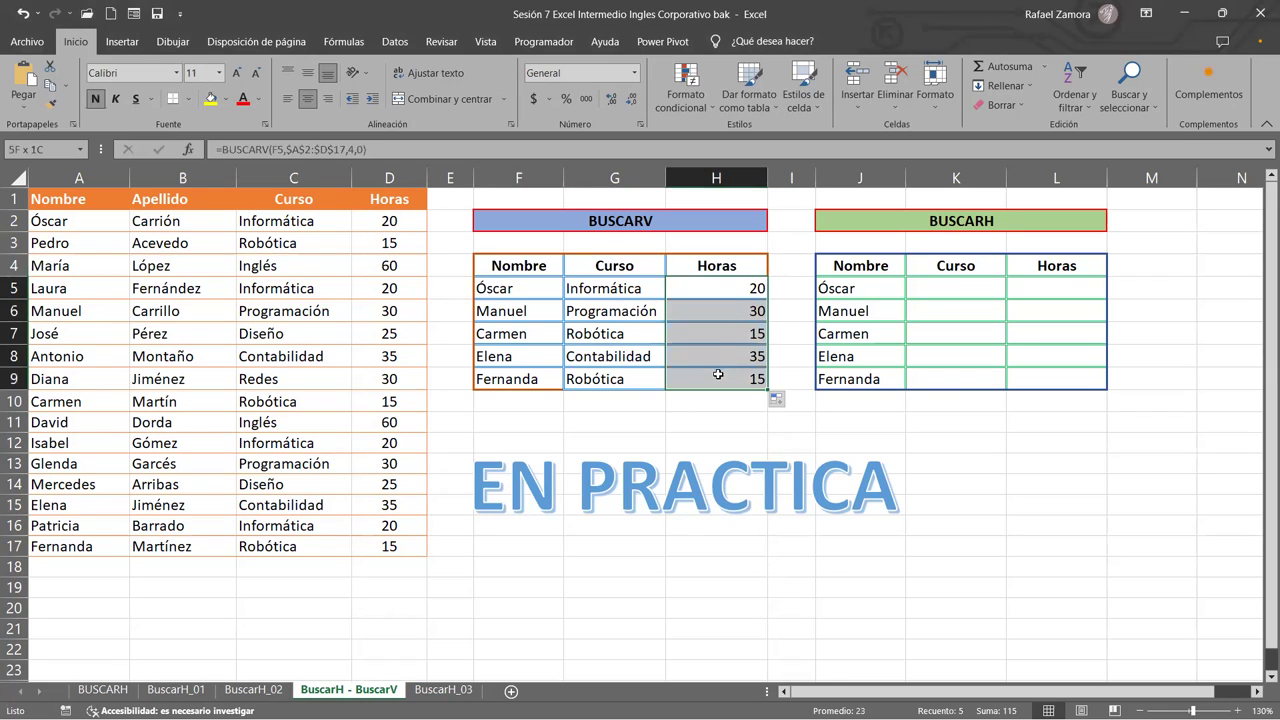
Add orange bottom and right borders around the BUSCARV table F4:H9.
{"action": "left_click_drag", "start_coordinate": [522, 264], "coordinate": [705, 385]}
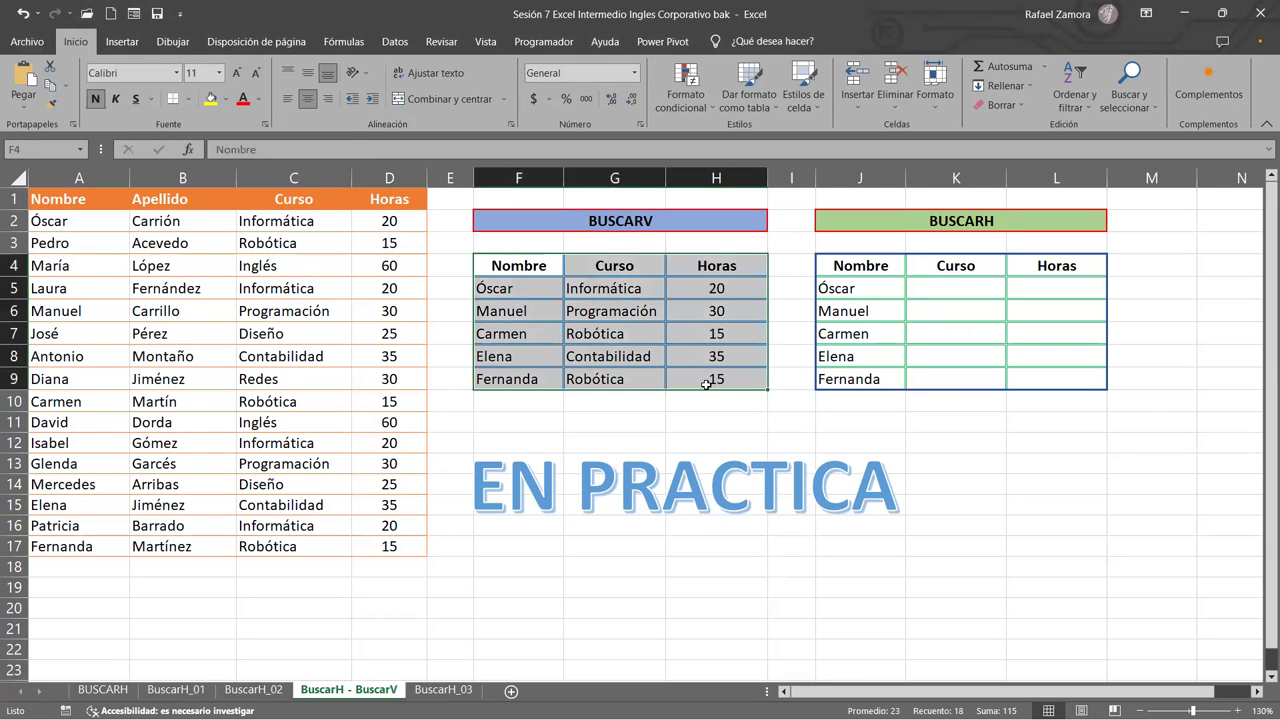
{"action": "key", "text": "ctrl+1"}
{"action": "left_click", "coordinate": [265, 162]}
{"action": "left_click", "coordinate": [371, 342]}
{"action": "left_click", "coordinate": [402, 331]}
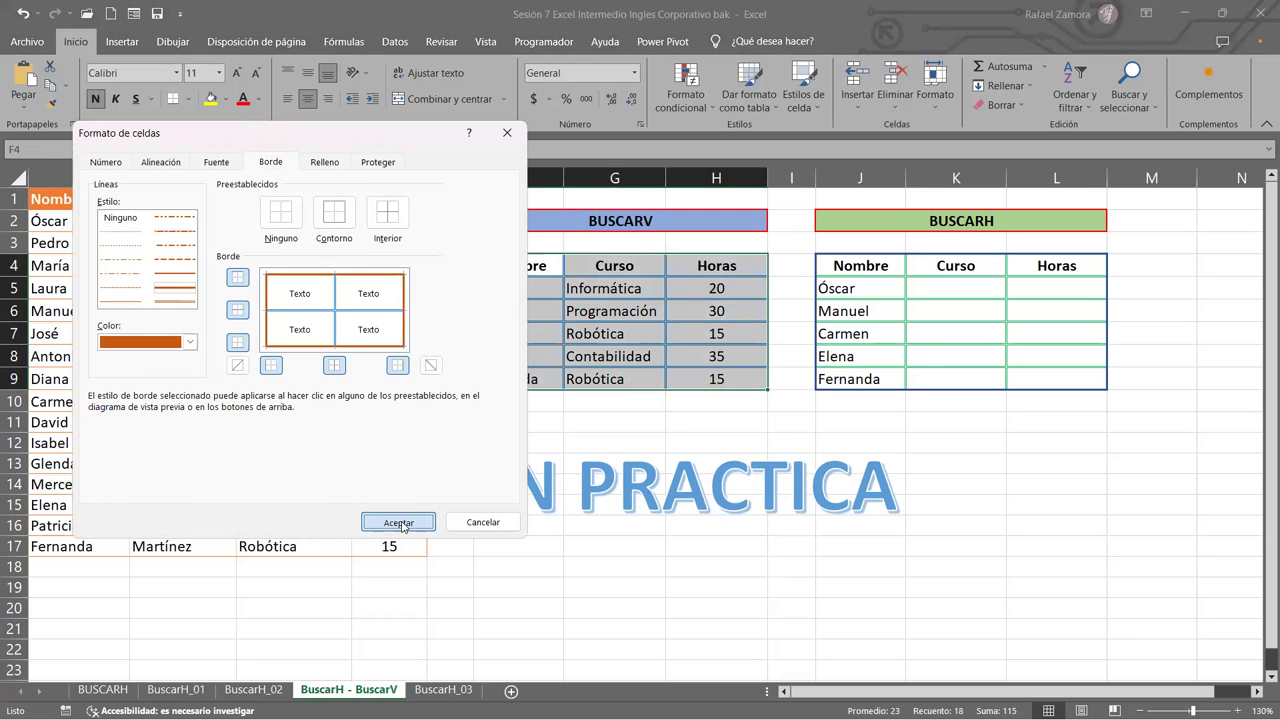
{"action": "left_click", "coordinate": [395, 522]}
{"action": "left_click", "coordinate": [968, 352]}
{"action": "left_click", "coordinate": [985, 311]}
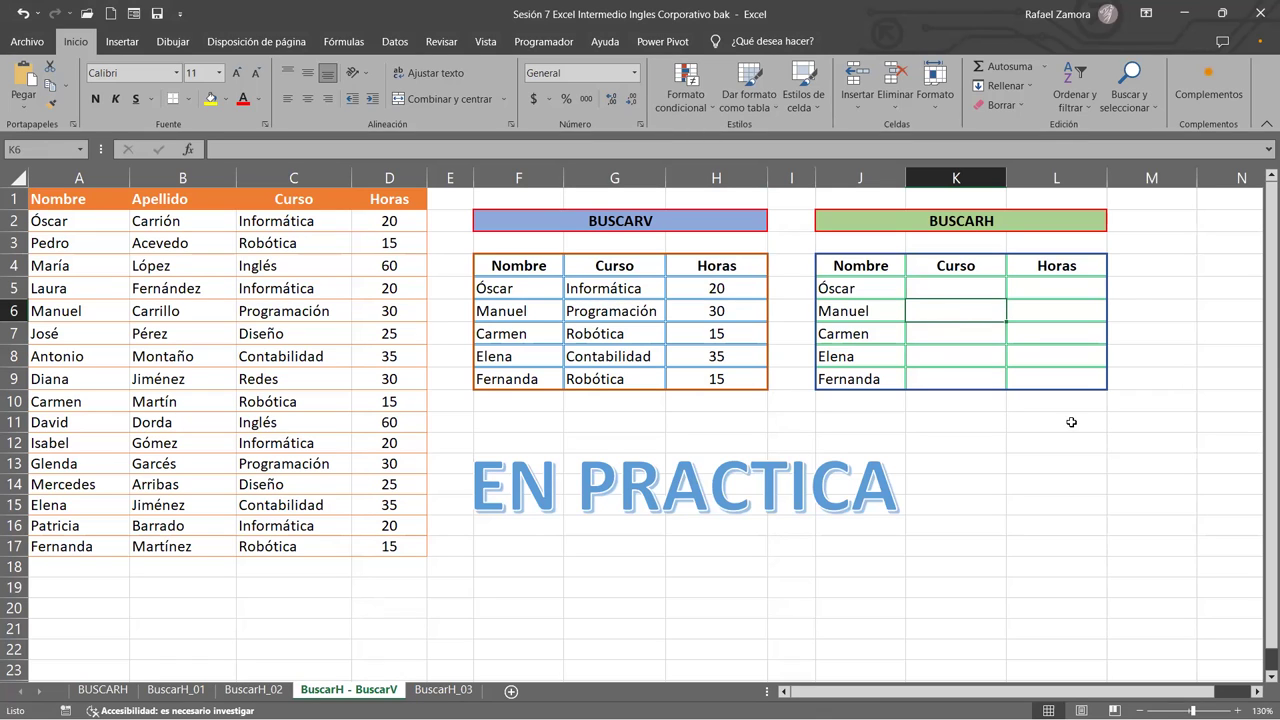
{"action": "left_click", "coordinate": [954, 293]}
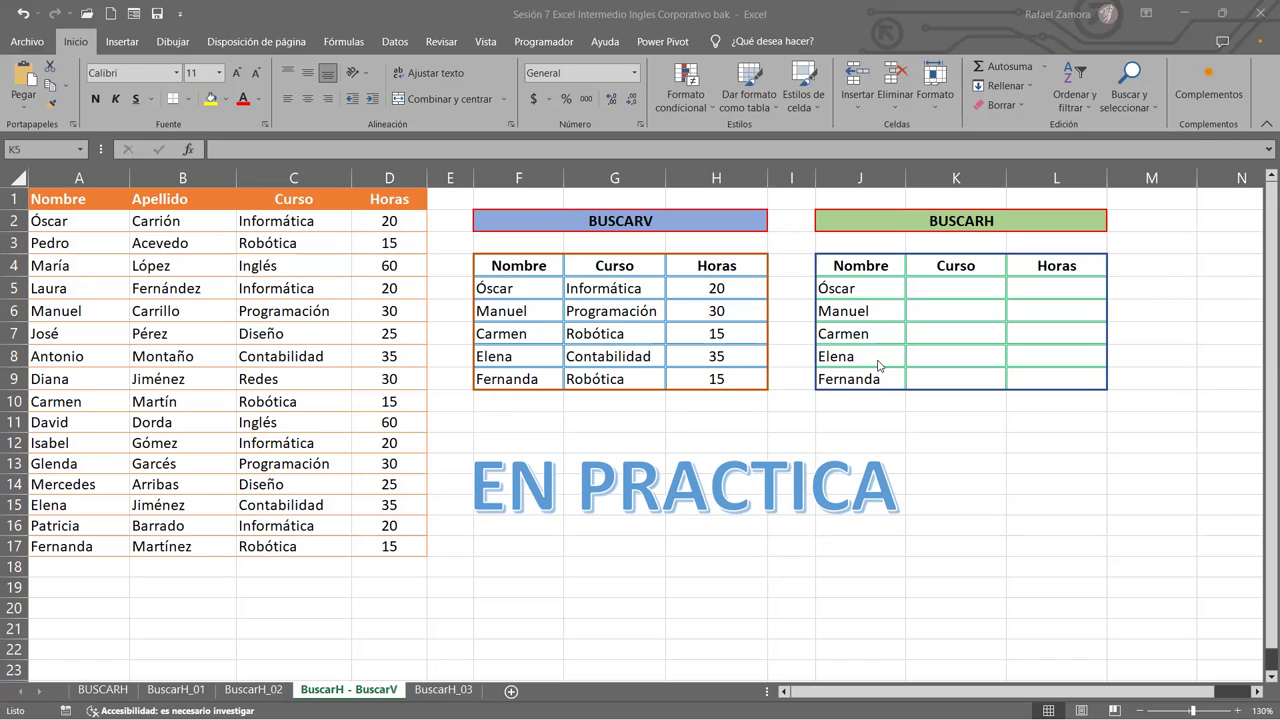
{"action": "key", "text": "alt+Tab"}
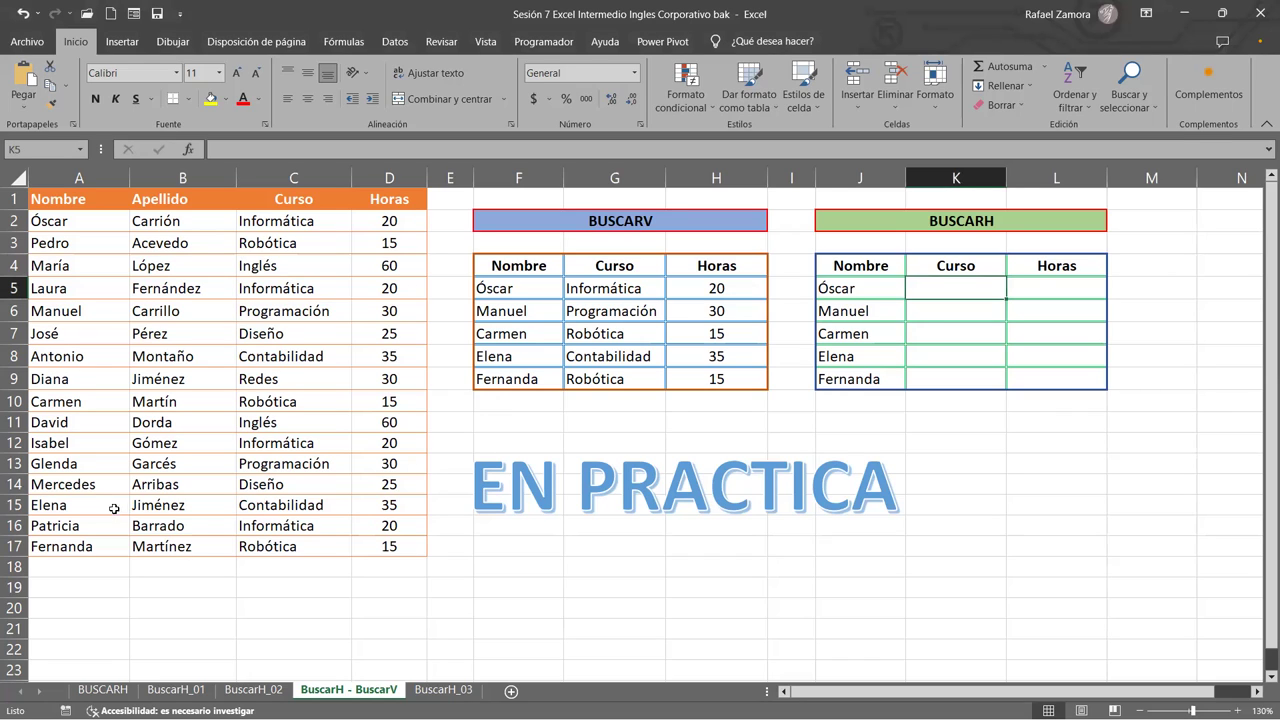
{"action": "left_click", "coordinate": [84, 225]}
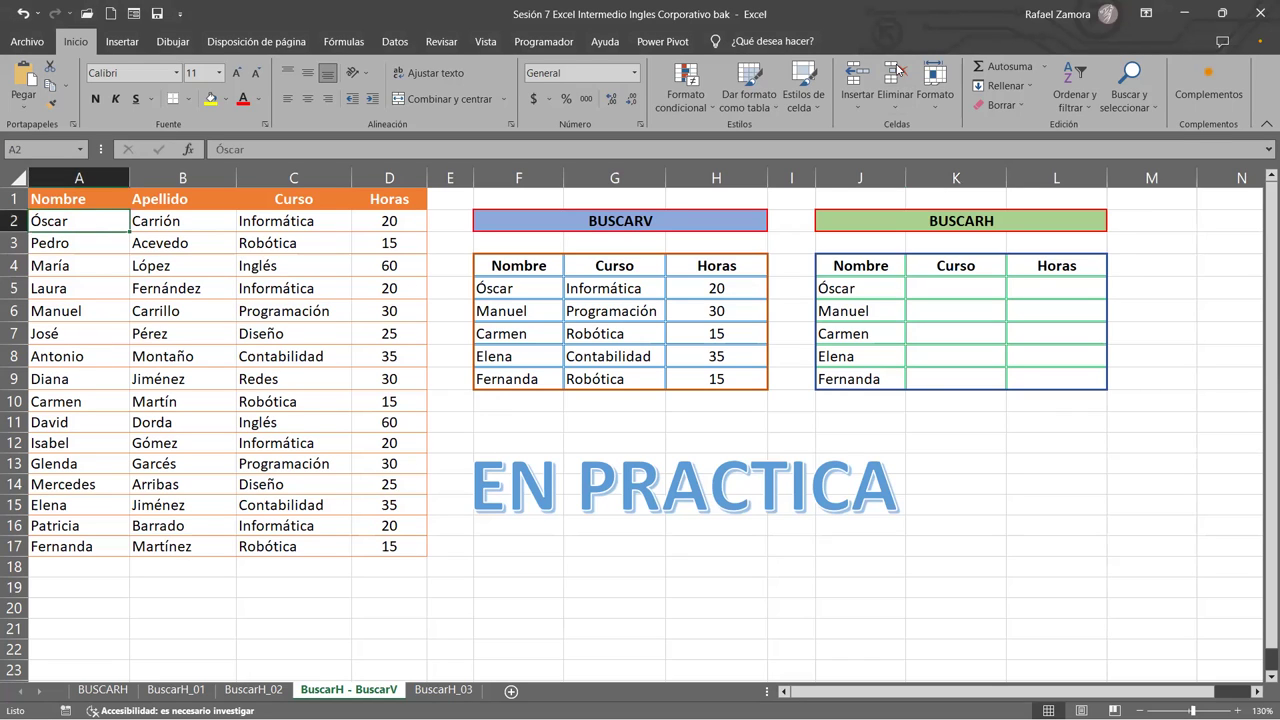
Review Quitar duplicados from the Datos tab for the student list, then cancel without changes.
{"action": "left_click", "coordinate": [396, 43]}
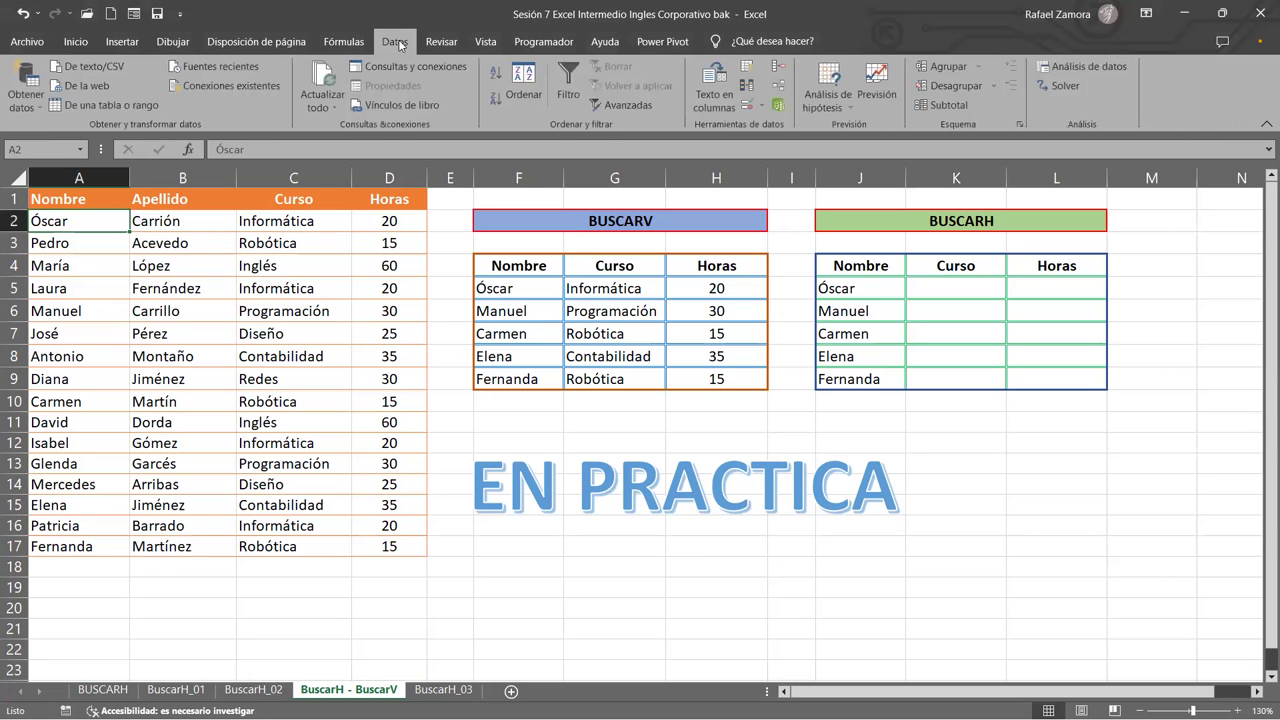
{"action": "left_click", "coordinate": [752, 87]}
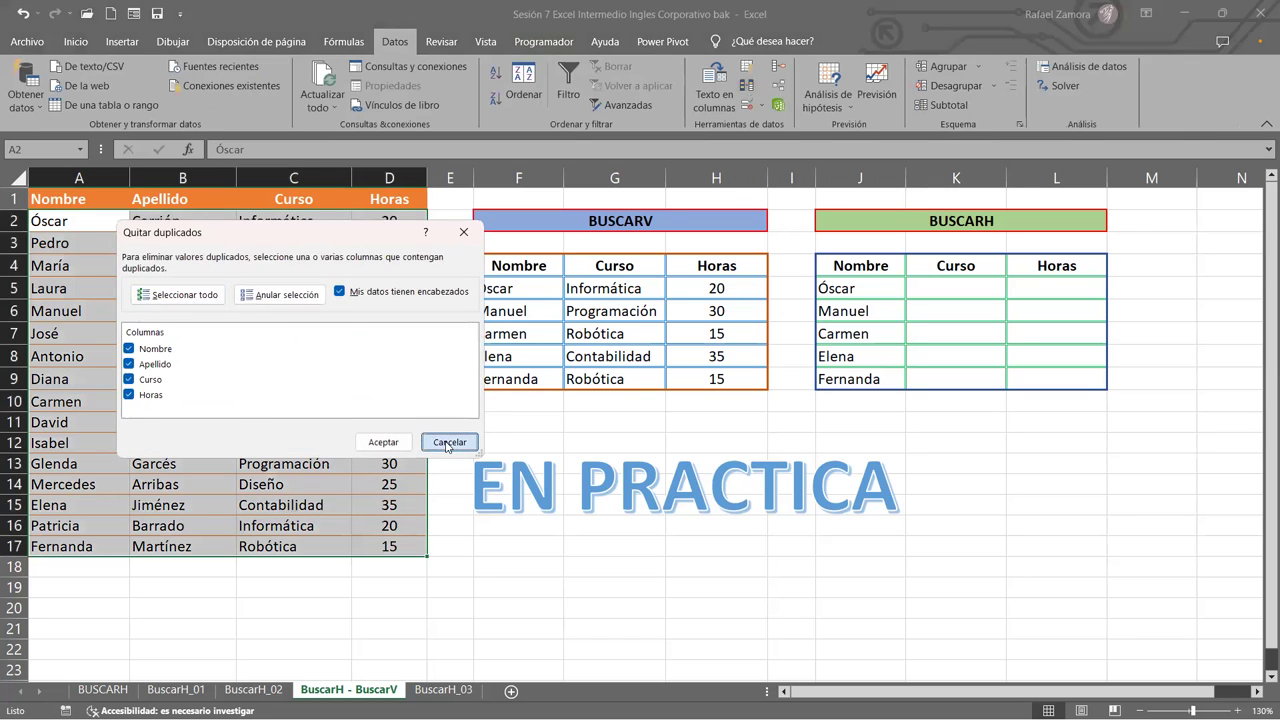
{"action": "left_click", "coordinate": [448, 443]}
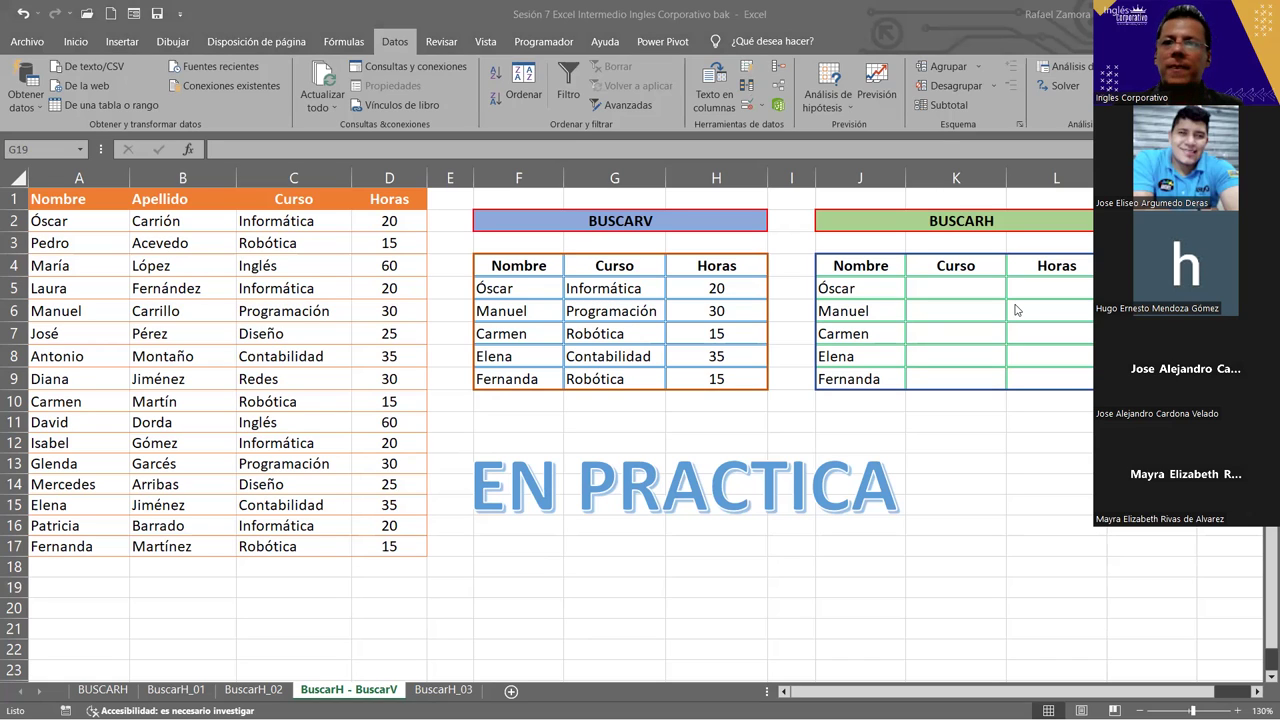
Start a BUSCARH formula in K5 using the absolute Curso header $K$4 as lookup value.
{"action": "left_click", "coordinate": [940, 300]}
{"action": "type", "text": "=b"}
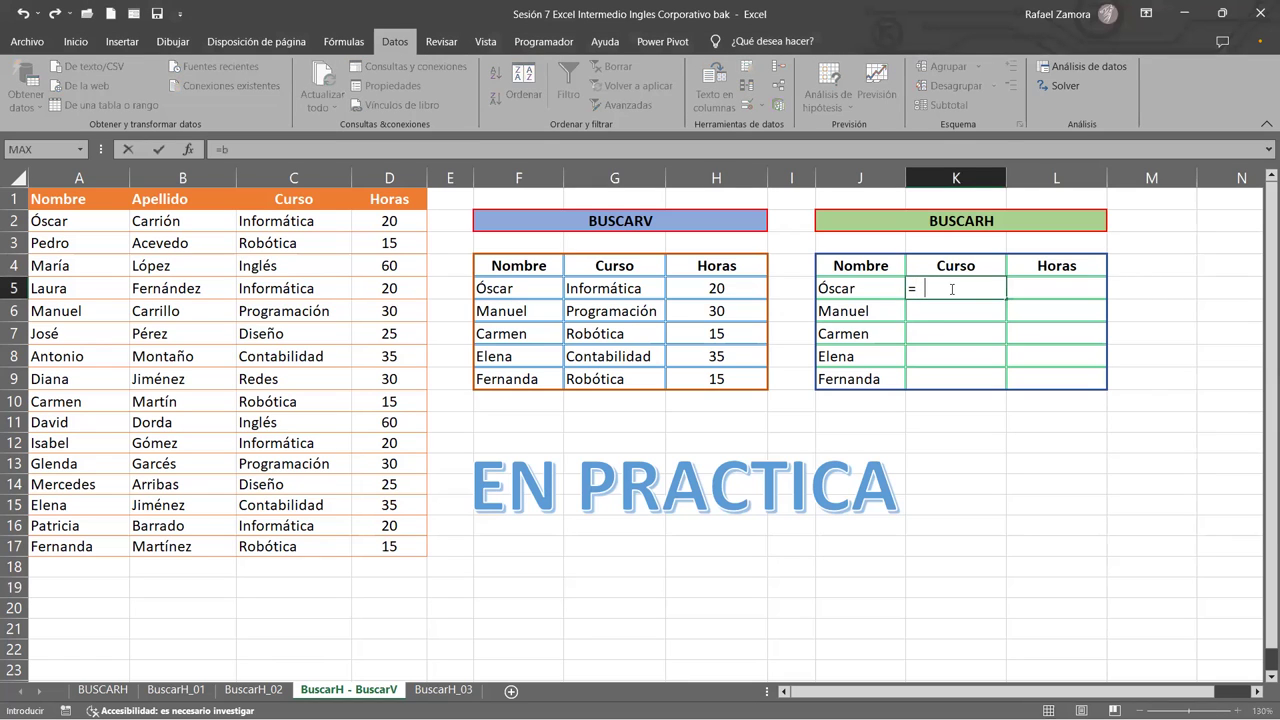
{"action": "type", "text": "uscar"}
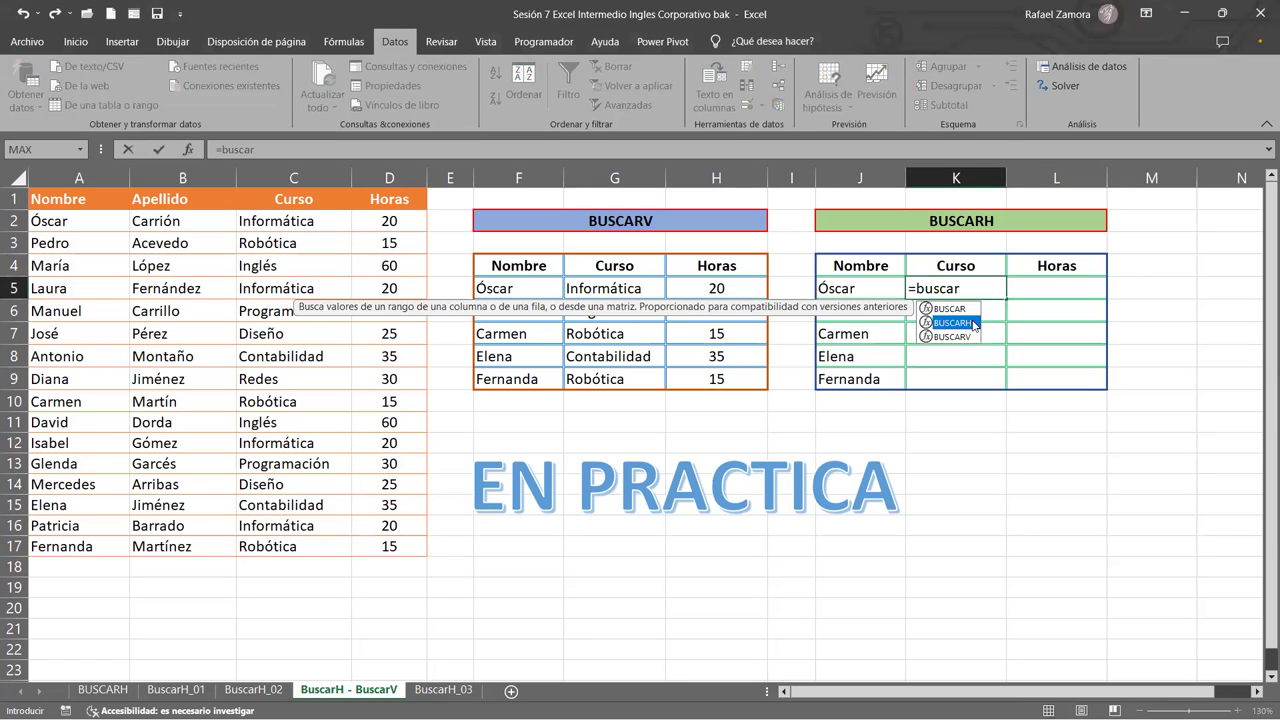
{"action": "double_click", "coordinate": [952, 322]}
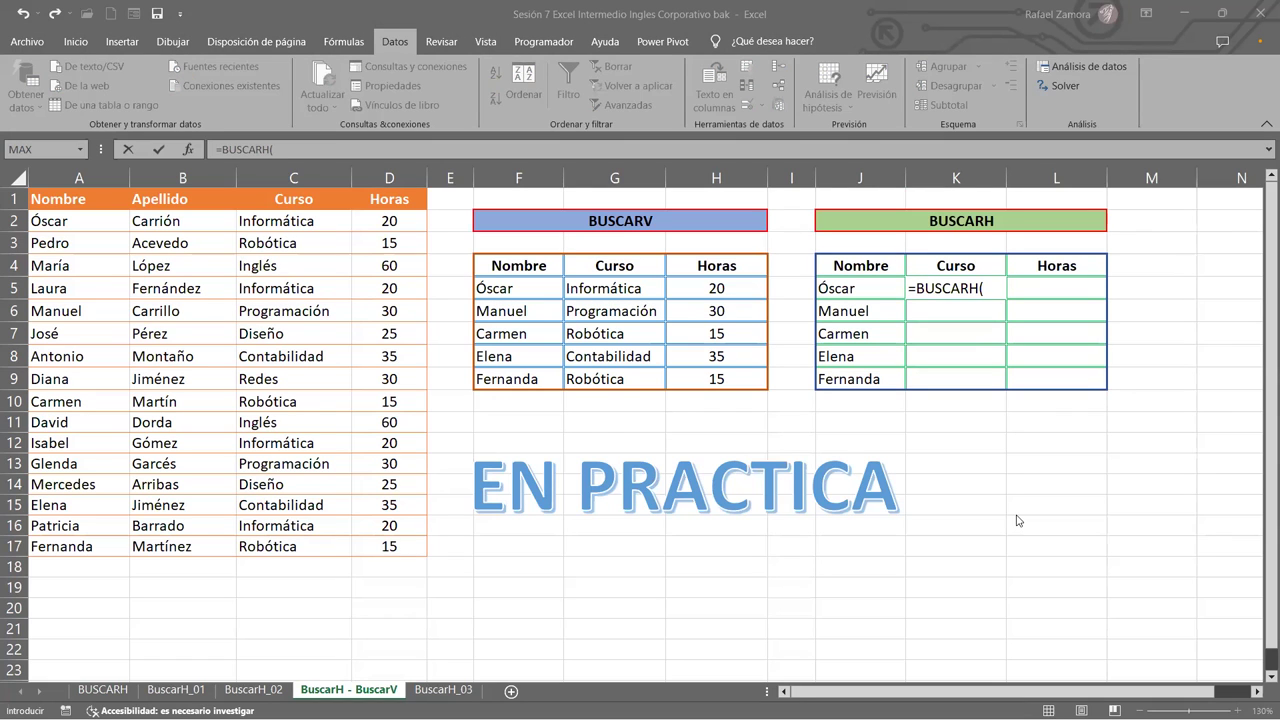
{"action": "left_click", "coordinate": [976, 270]}
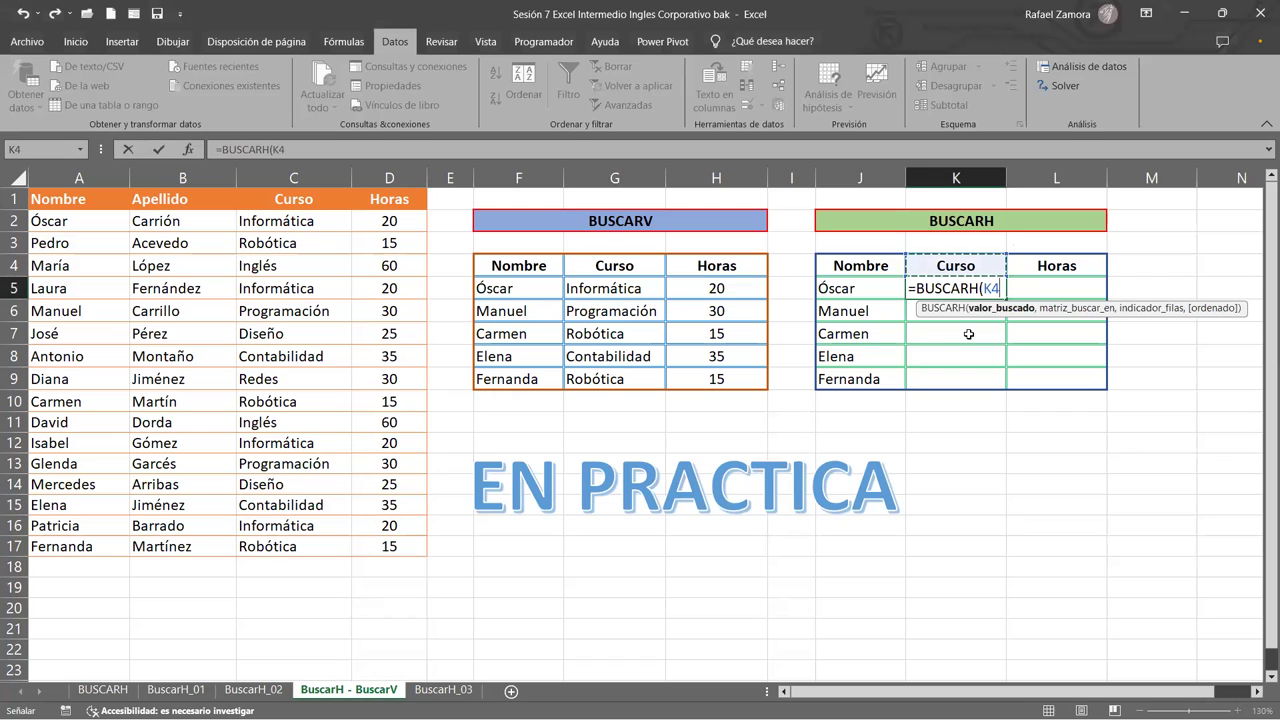
{"action": "key", "text": "F4"}
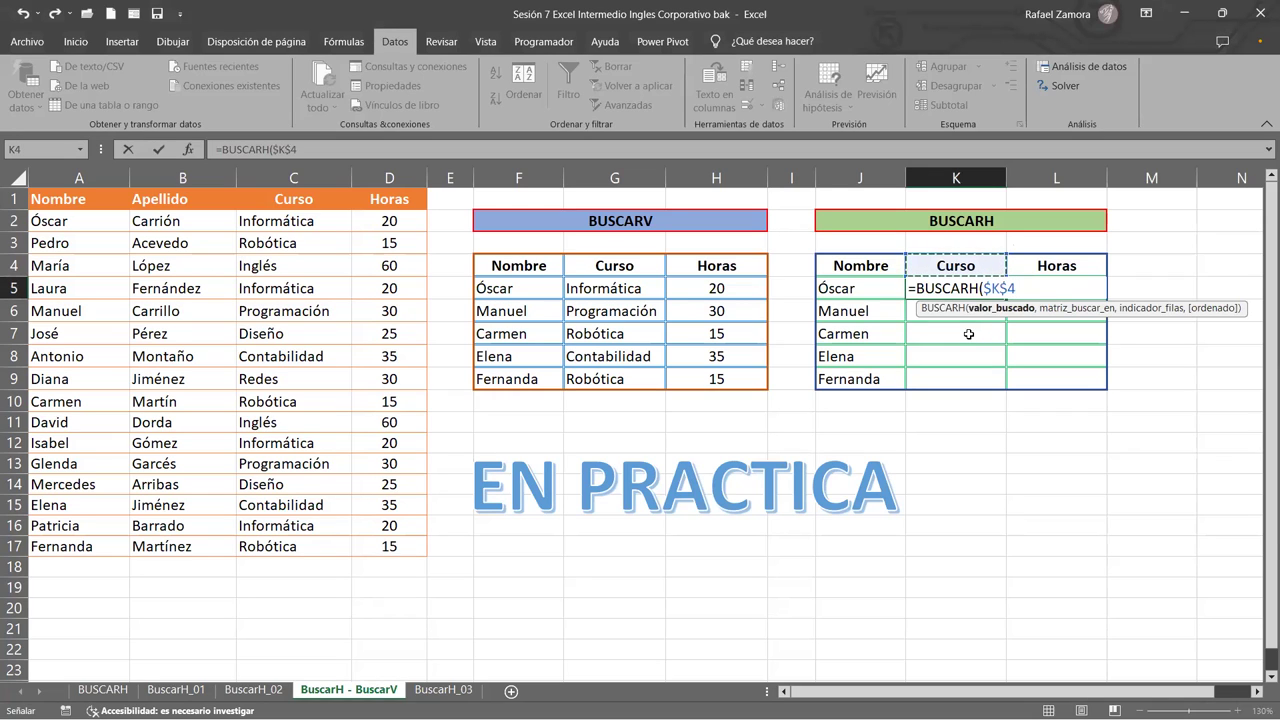
{"action": "type", "text": ","}
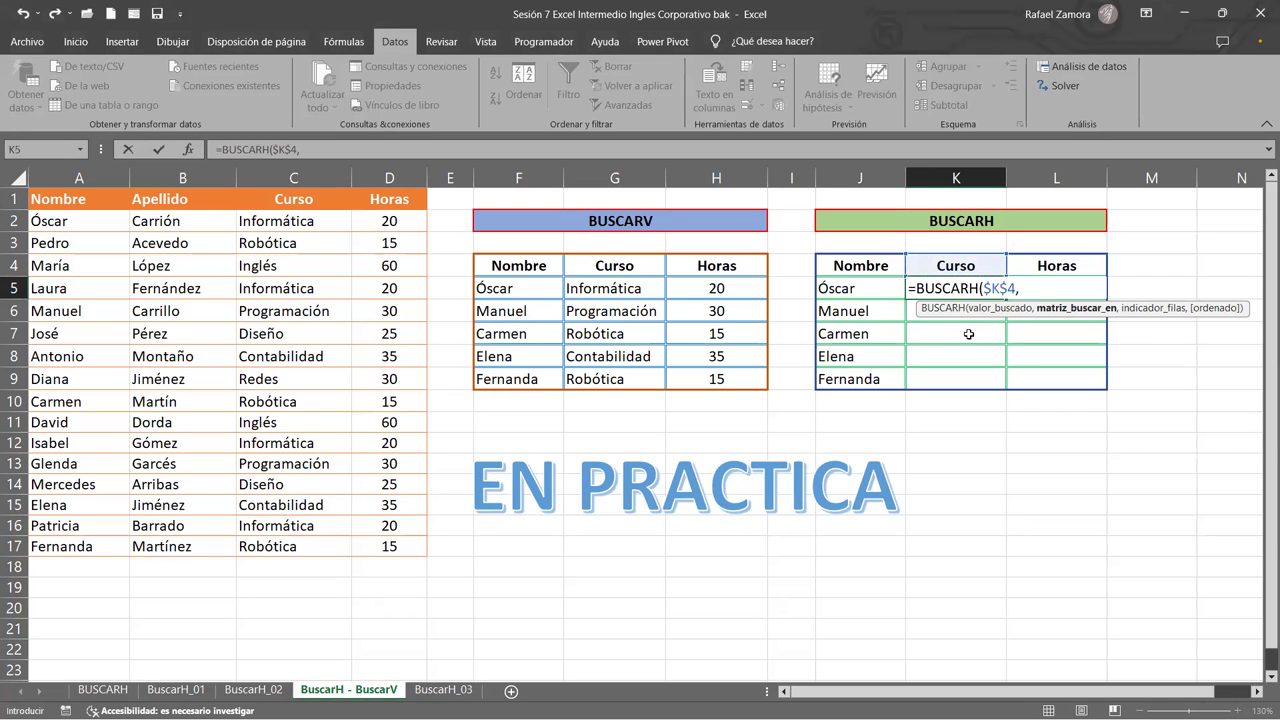
Complete K5's BUSCARH with range $C$1:$C$17, row index 2 and exact match 0.
{"action": "left_click", "coordinate": [282, 196]}
{"action": "left_click", "coordinate": [282, 542], "text": "shift"}
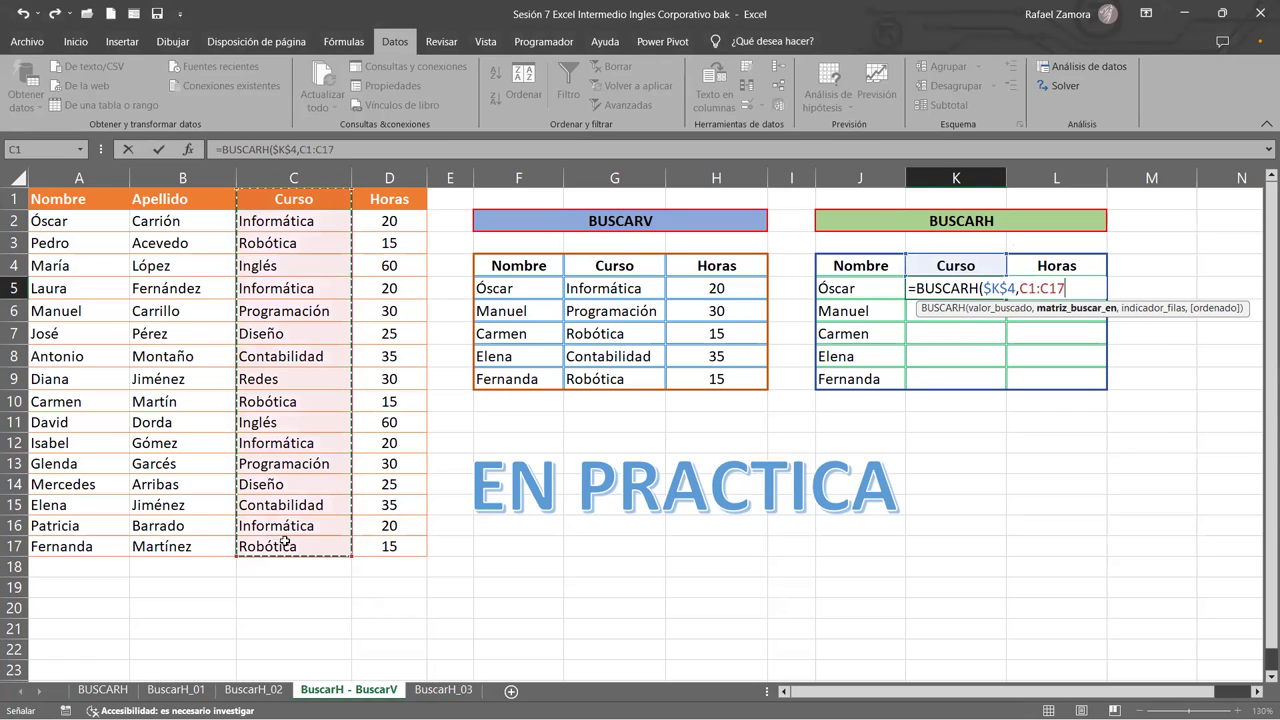
{"action": "key", "text": "F4"}
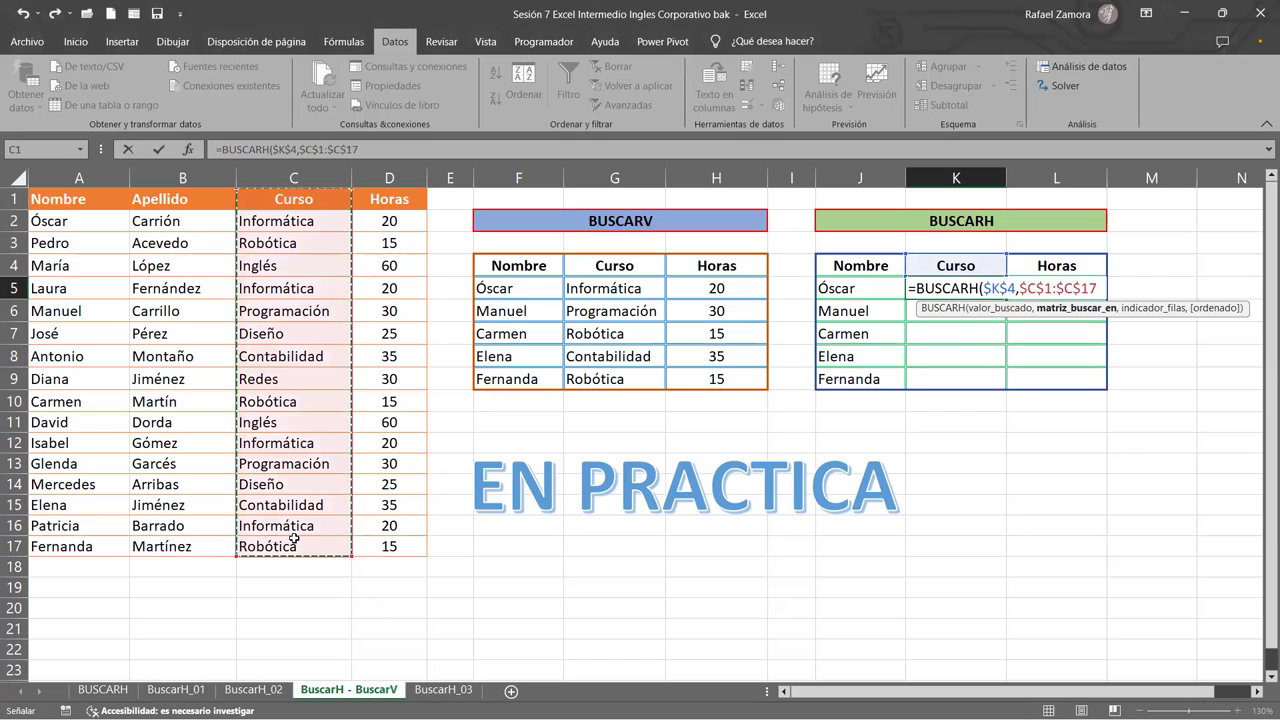
{"action": "type", "text": ","}
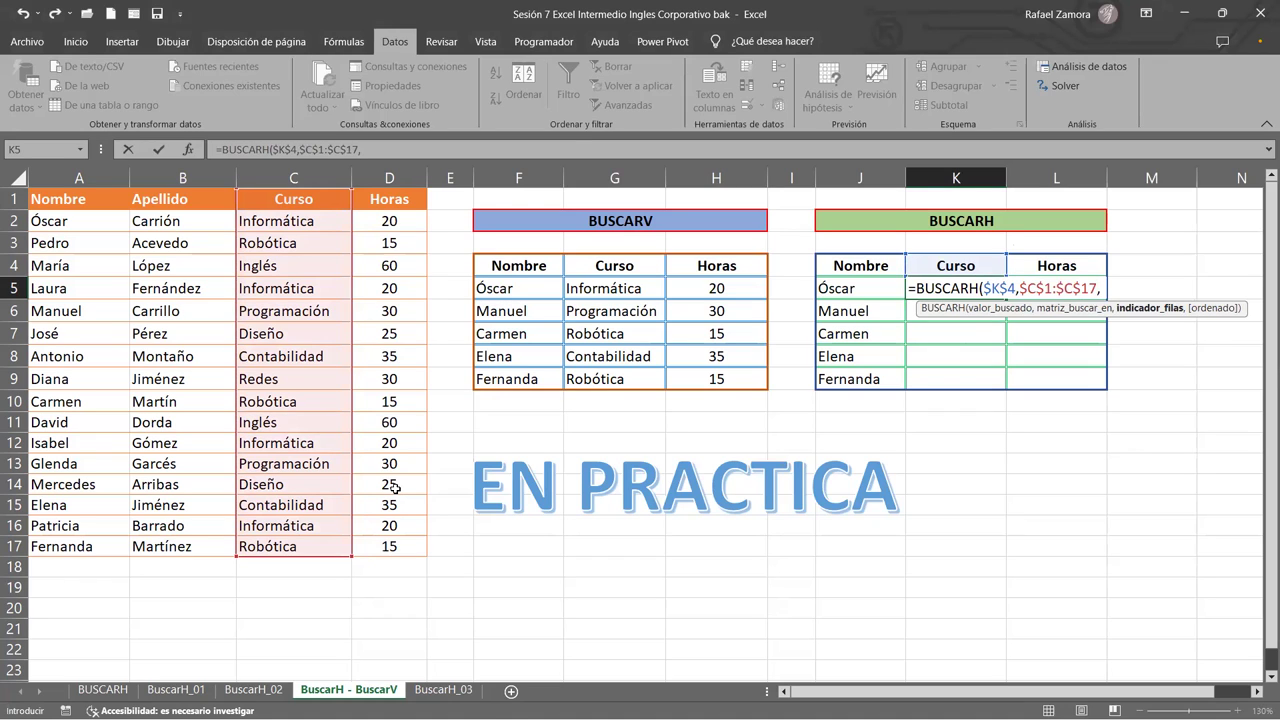
{"action": "type", "text": "2"}
{"action": "type", "text": "."}
{"action": "key", "text": "BackSpace"}
{"action": "type", "text": ",0"}
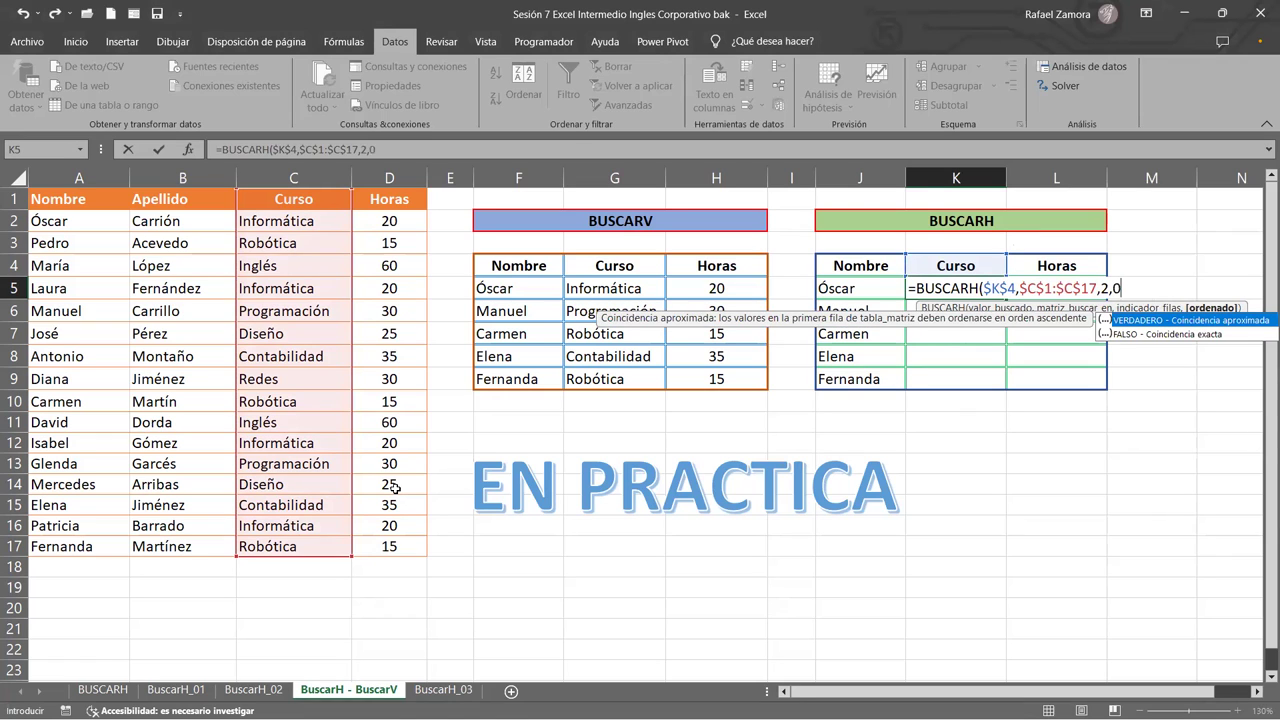
{"action": "key", "text": "ctrl+Return"}
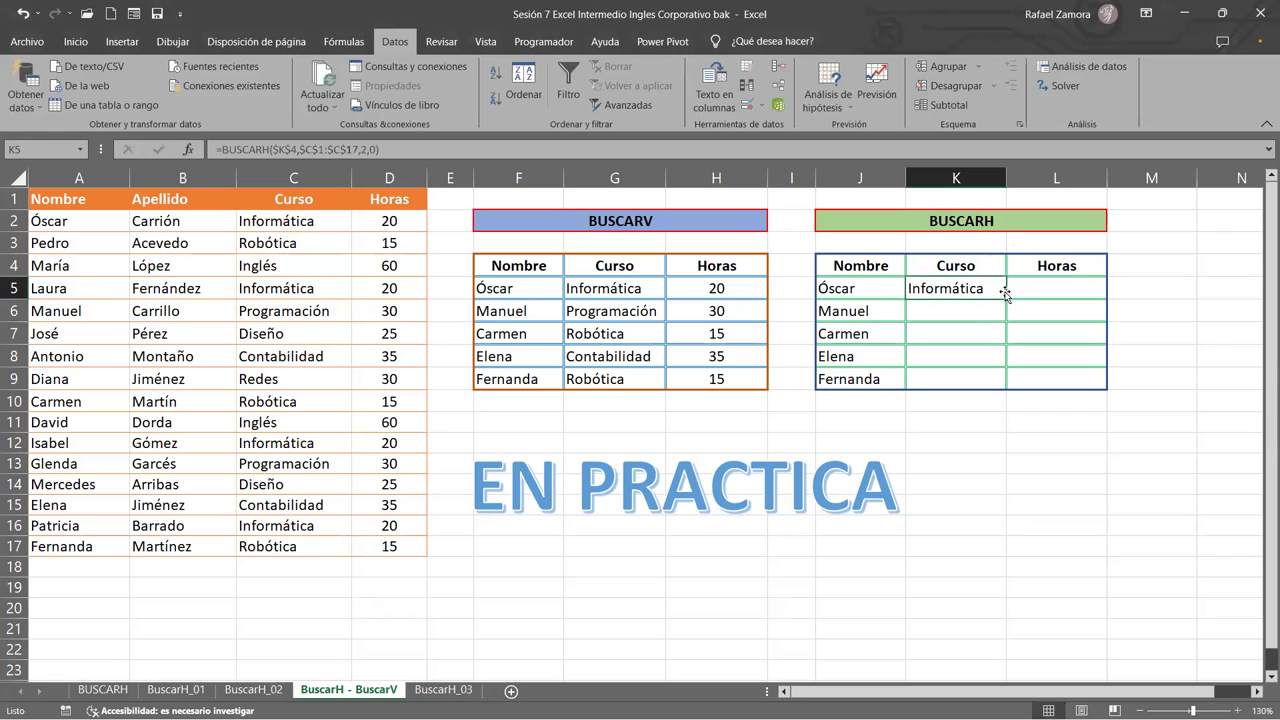
Fill K5's BUSCARH formula down to K9, leaving K5 unchanged.
{"action": "left_click_drag", "start_coordinate": [1005, 293], "coordinate": [1004, 385]}
{"action": "double_click", "coordinate": [970, 288]}
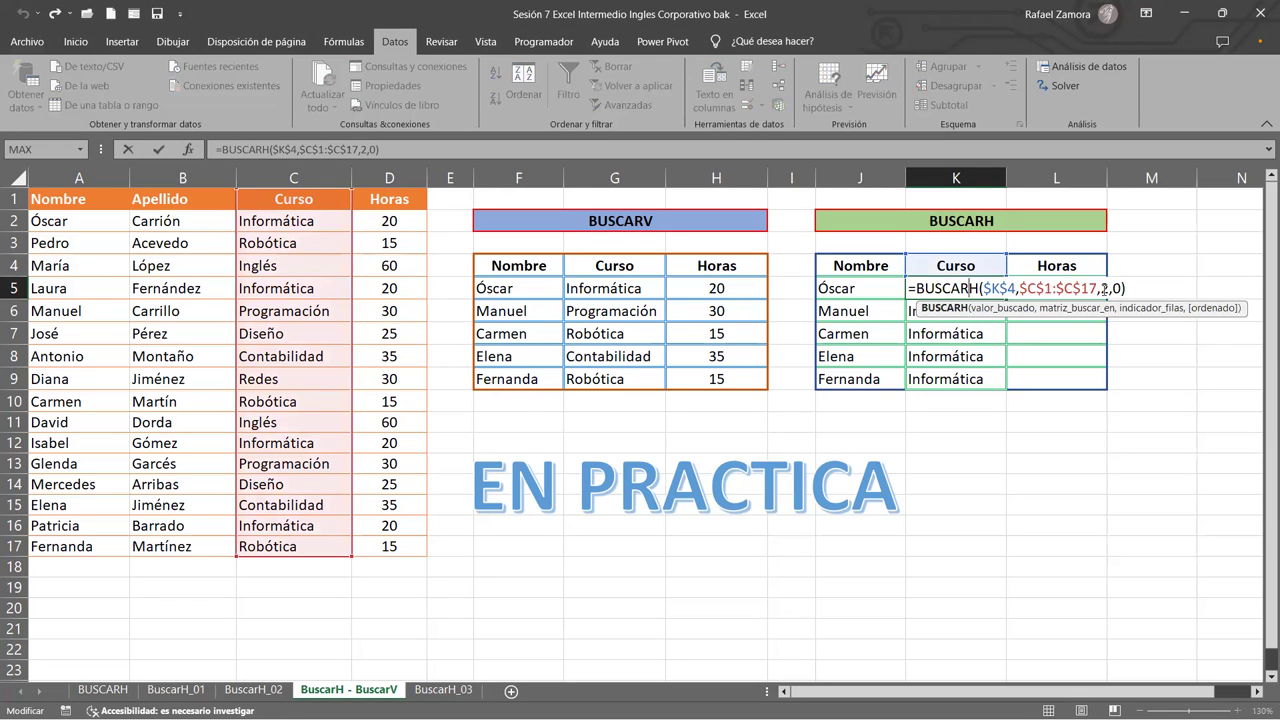
{"action": "left_click", "coordinate": [1108, 289]}
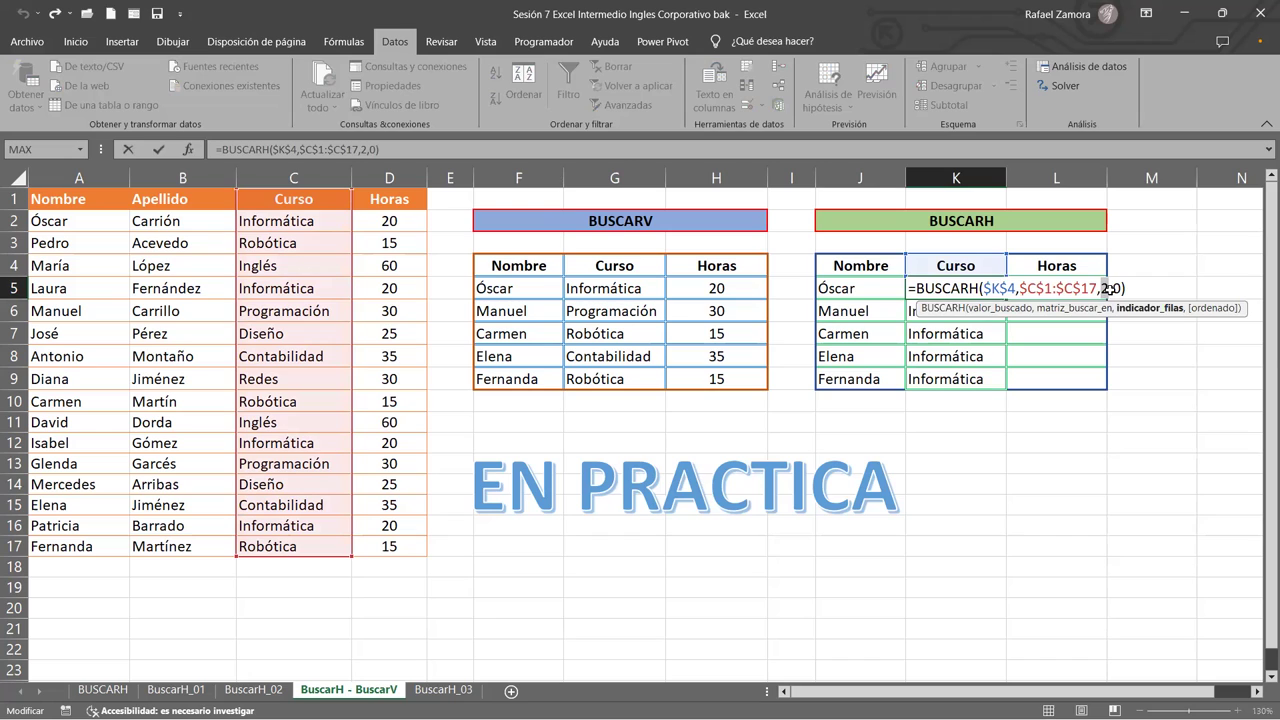
{"action": "left_click", "coordinate": [988, 310]}
{"action": "key", "text": "ctrl+z"}
Correct the row index in K6 and K7 to show Programación and Robótica.
{"action": "left_click", "coordinate": [984, 311]}
{"action": "double_click", "coordinate": [986, 311]}
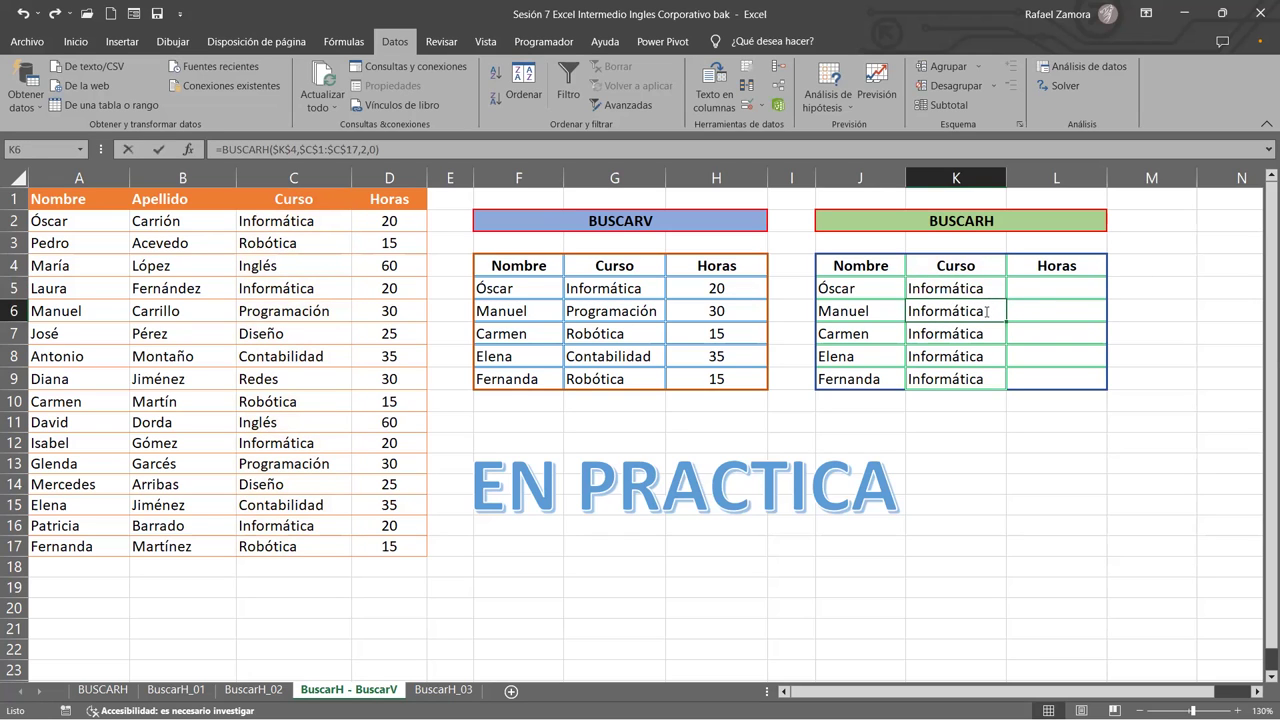
{"action": "double_click", "coordinate": [987, 311]}
{"action": "double_click", "coordinate": [1108, 313]}
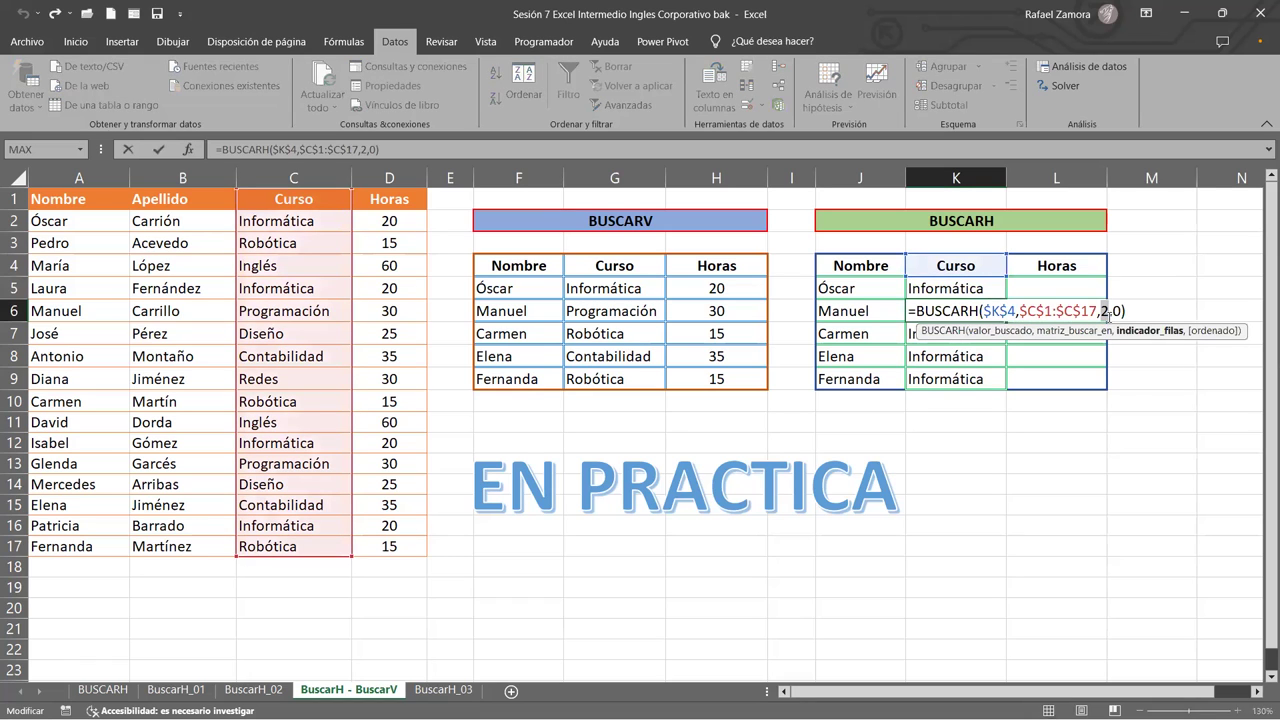
{"action": "key", "text": "Return"}
{"action": "double_click", "coordinate": [952, 334]}
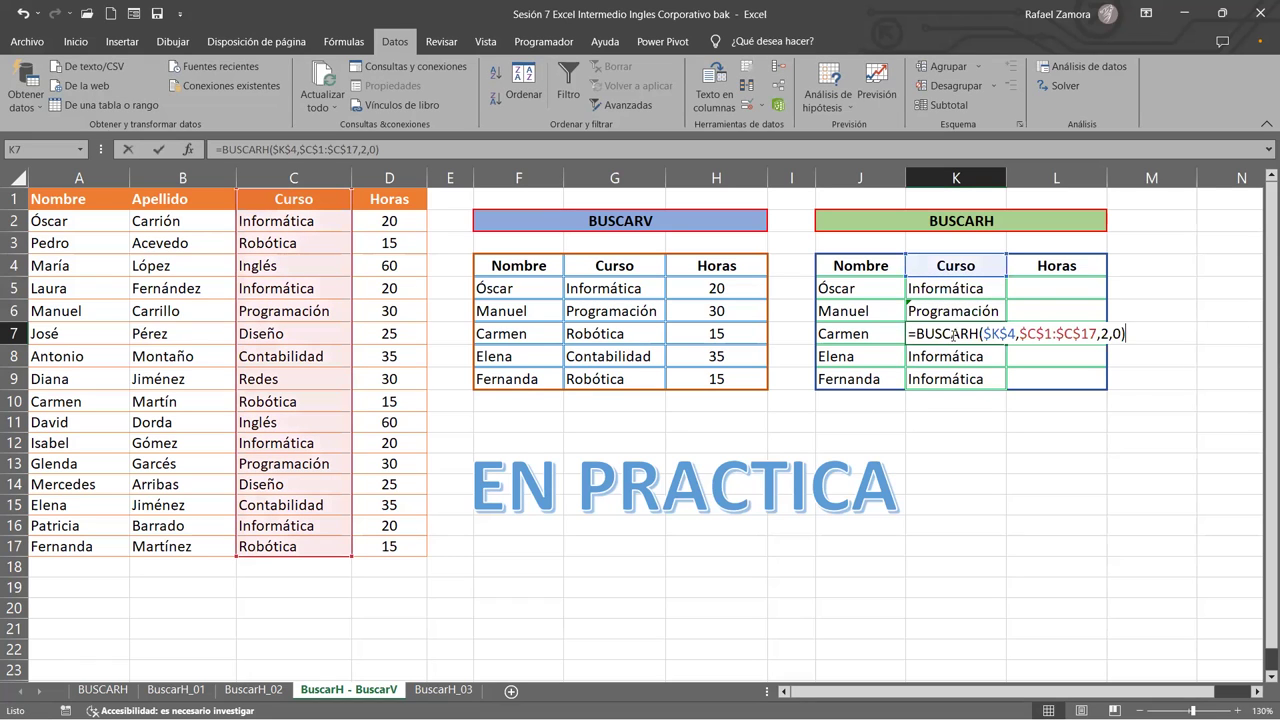
{"action": "double_click", "coordinate": [1106, 334]}
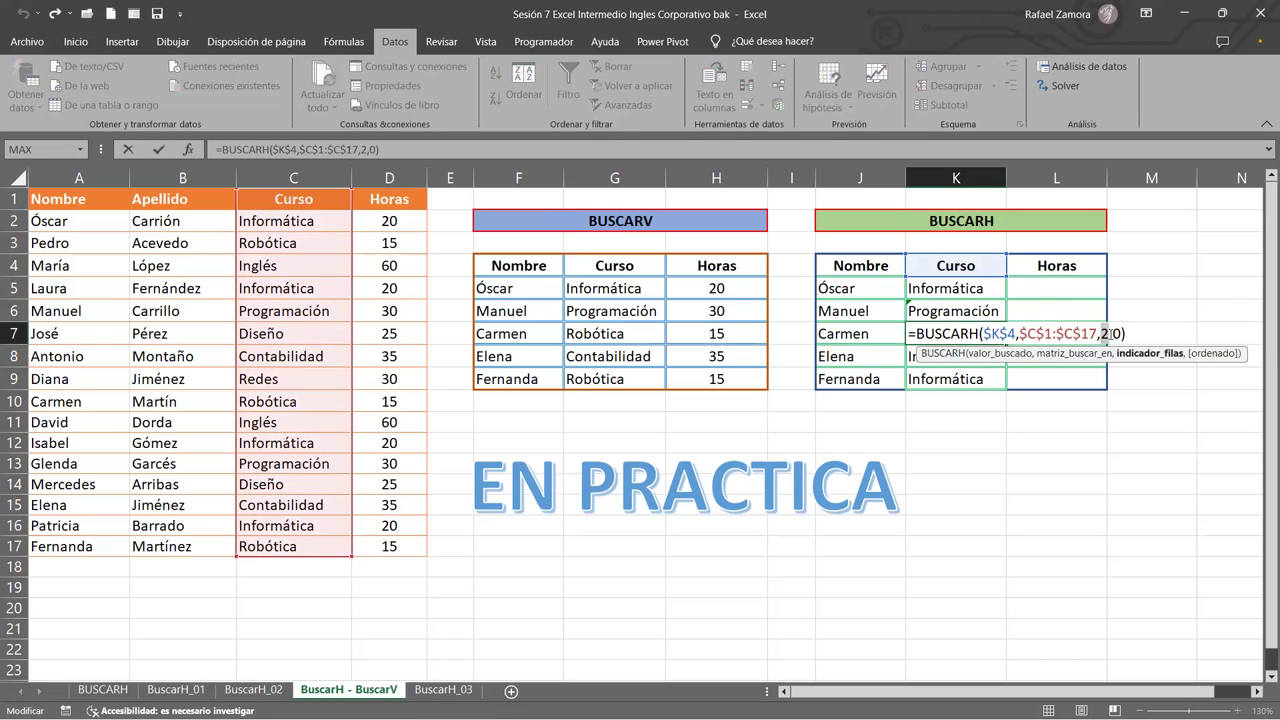
{"action": "key", "text": "Return"}
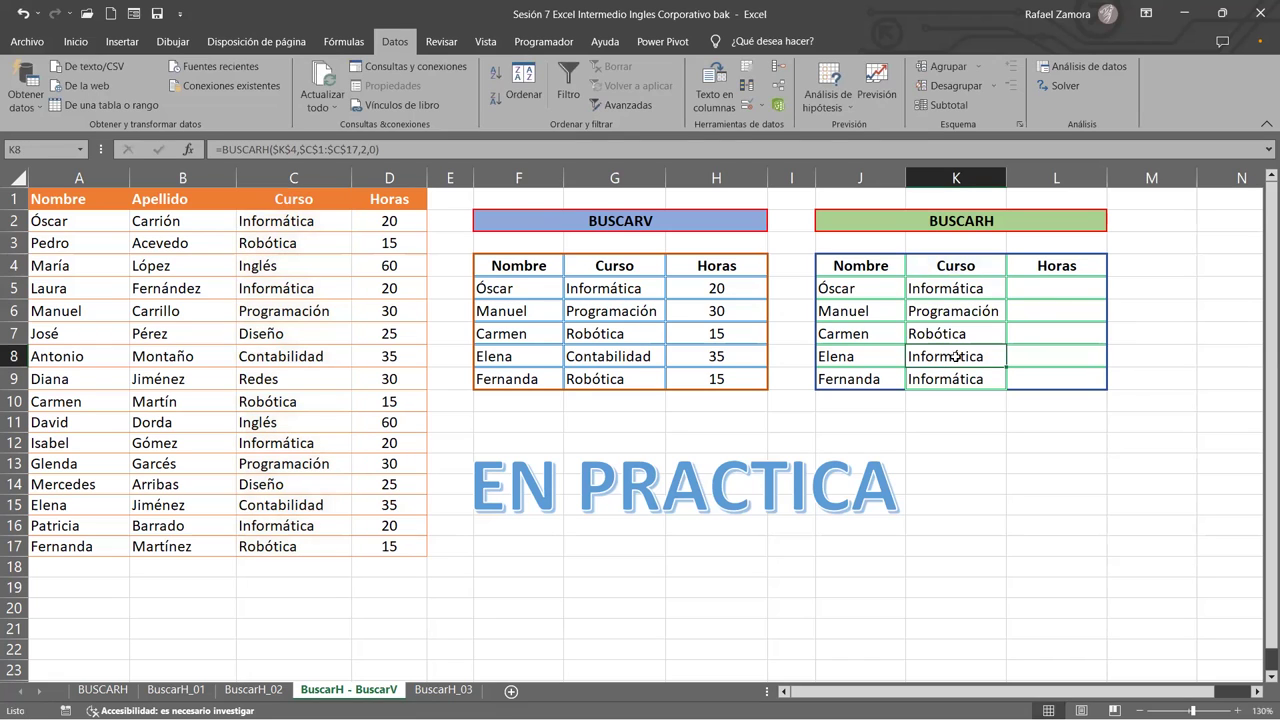
Change K8's row index to show Contabilidad and K9's to 17 for Robótica.
{"action": "double_click", "coordinate": [955, 356]}
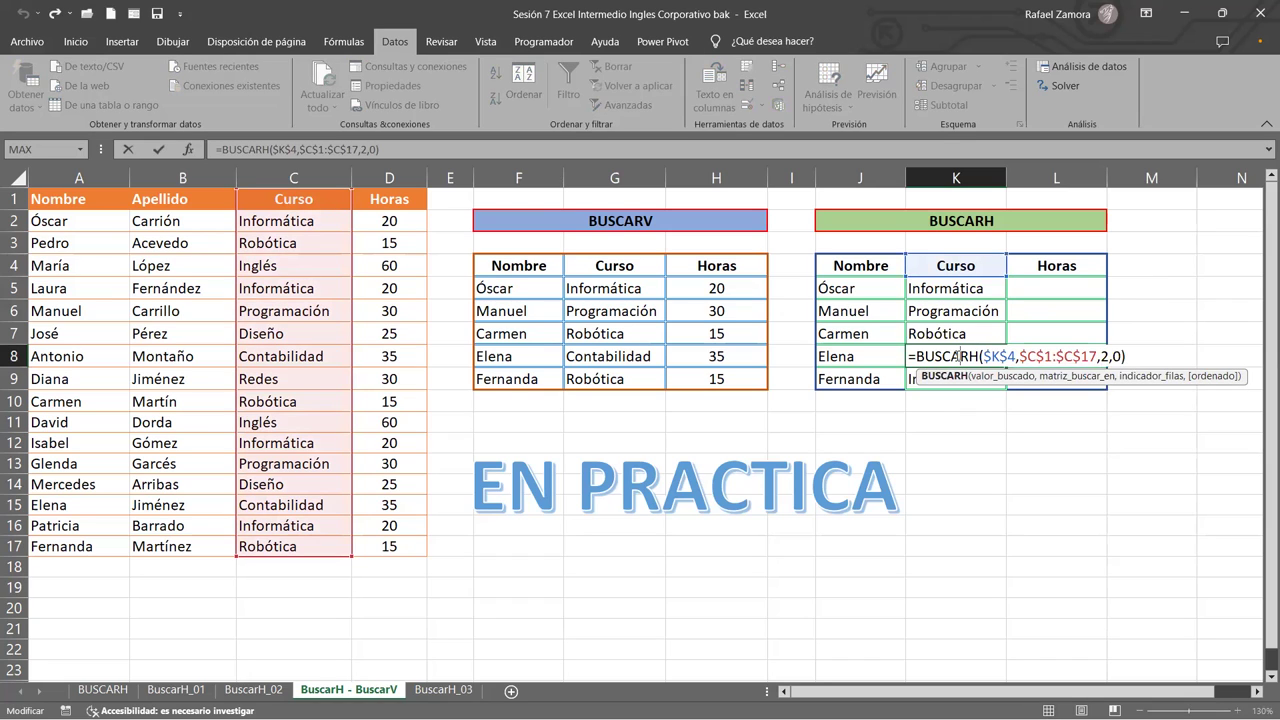
{"action": "left_click", "coordinate": [1101, 356]}
{"action": "key", "text": "Delete"}
{"action": "type", "text": "2"}
{"action": "key", "text": "Return"}
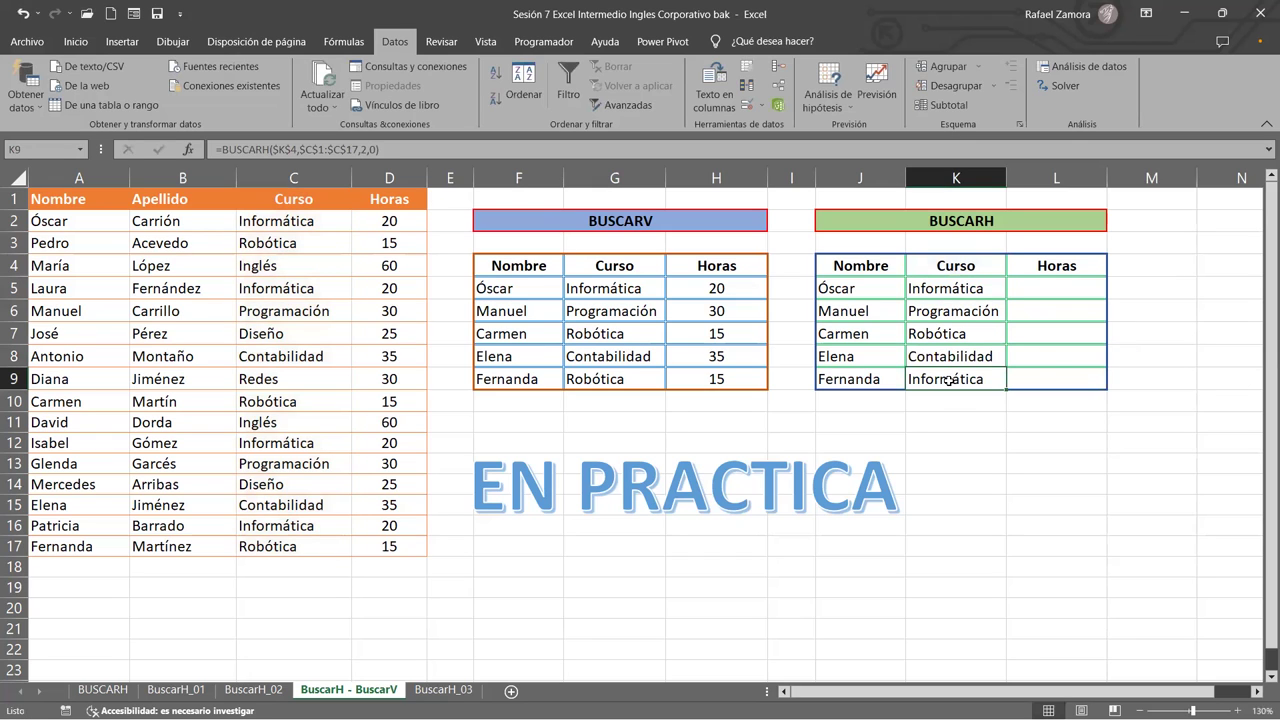
{"action": "double_click", "coordinate": [948, 379]}
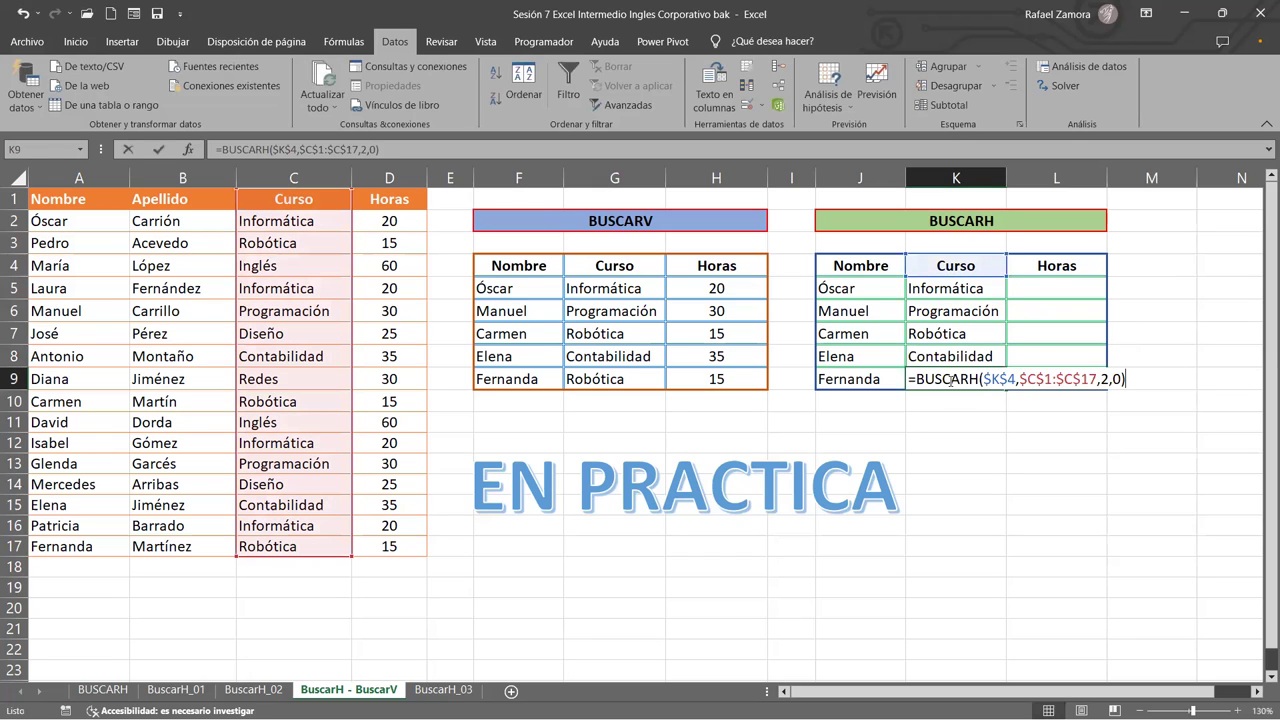
{"action": "left_click", "coordinate": [1101, 379]}
{"action": "key", "text": "Delete"}
{"action": "type", "text": "17"}
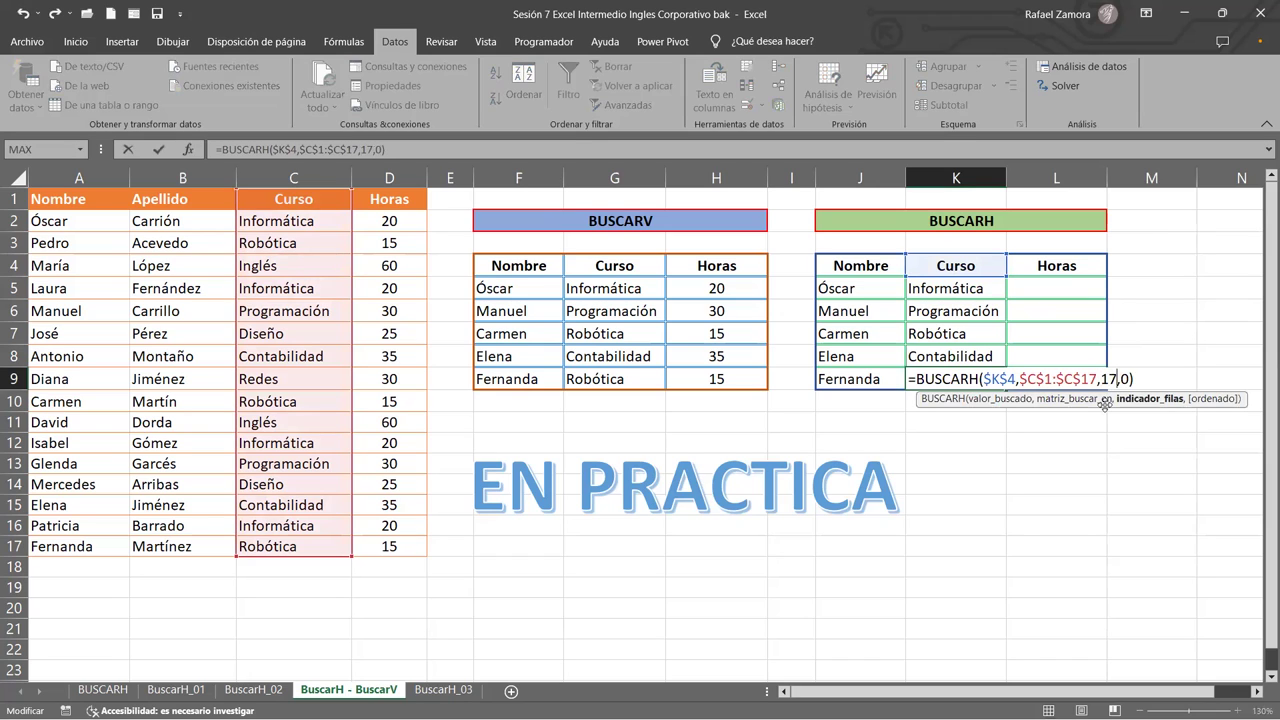
{"action": "key", "text": "Return"}
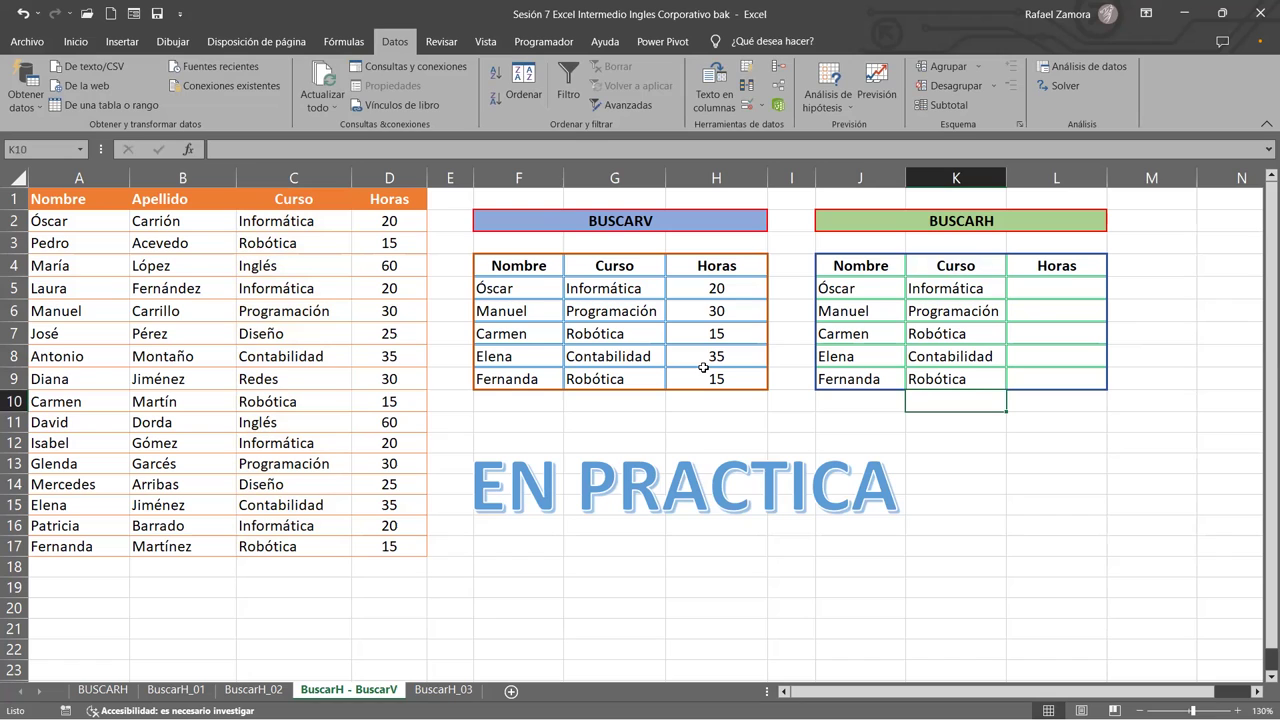
{"action": "left_click", "coordinate": [976, 291]}
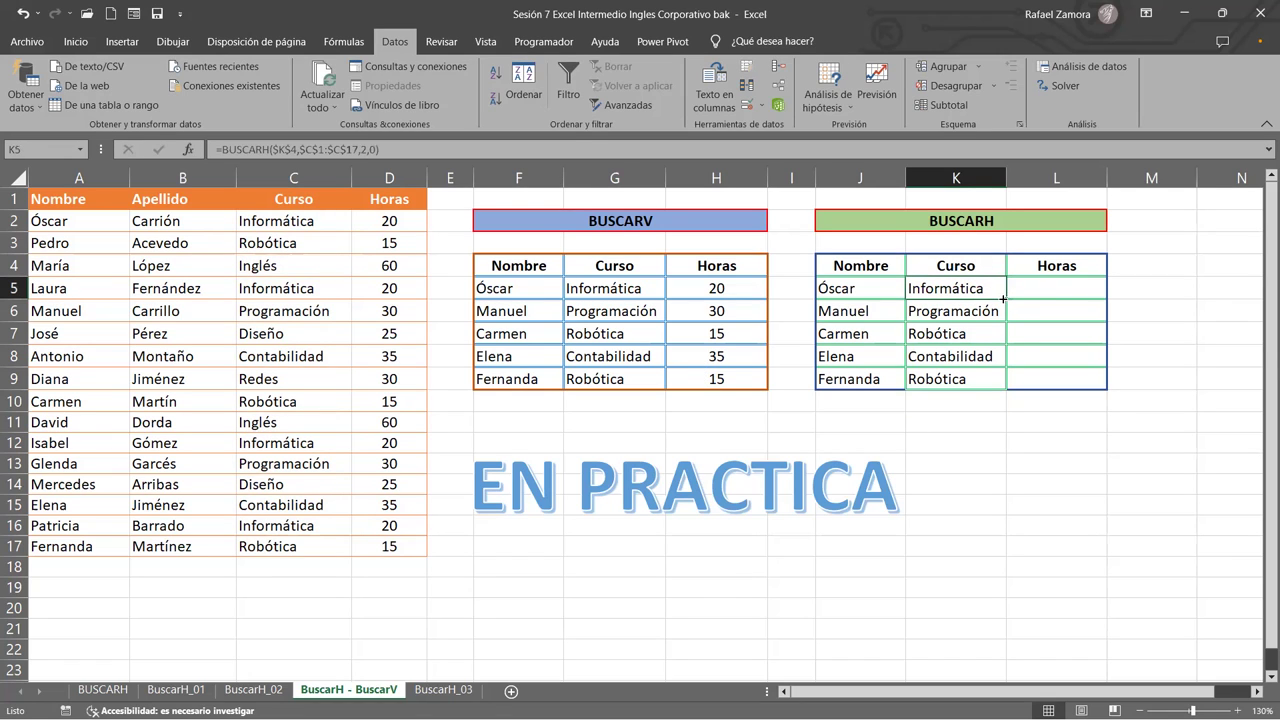
Copy the Curso lookups into L5 and retarget it to header L4 and column D.
{"action": "mouse_move", "coordinate": [986, 292]}
{"action": "left_mouse_down"}
{"action": "mouse_move", "coordinate": [982, 376]}
{"action": "mouse_move", "coordinate": [1066, 380]}
{"action": "left_mouse_up"}
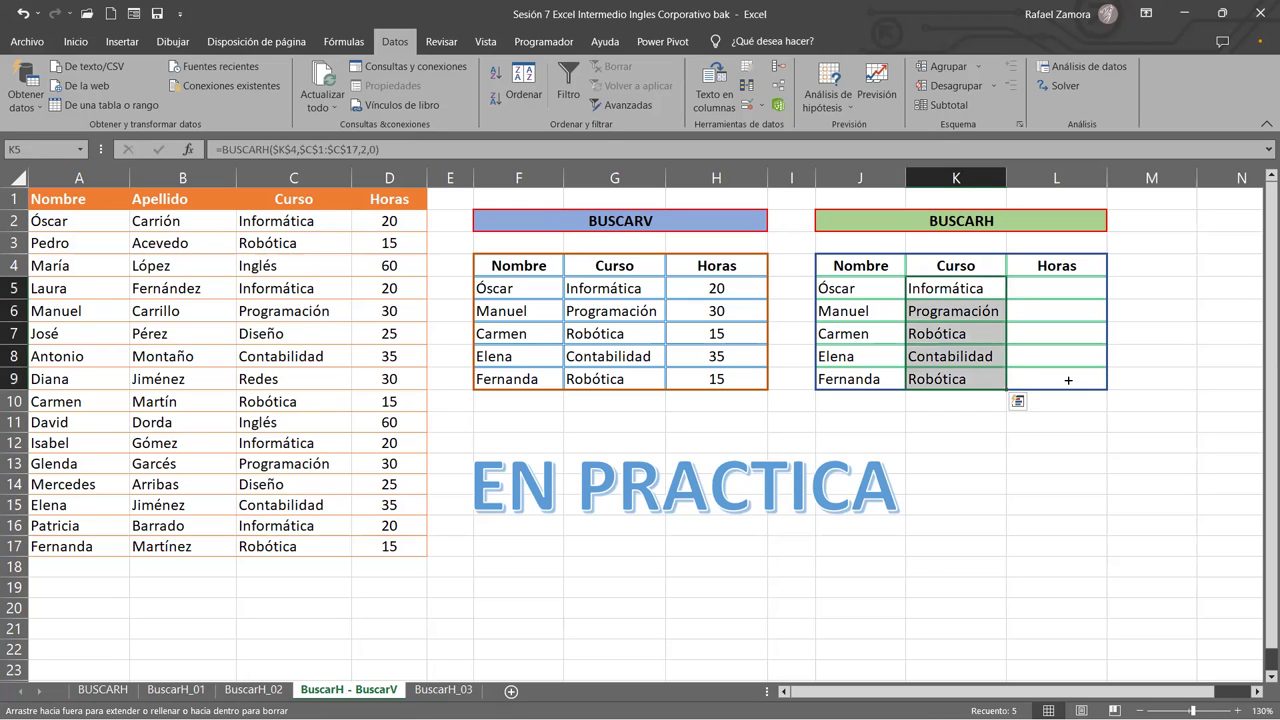
{"action": "left_click", "coordinate": [1087, 290]}
{"action": "double_click", "coordinate": [1087, 290]}
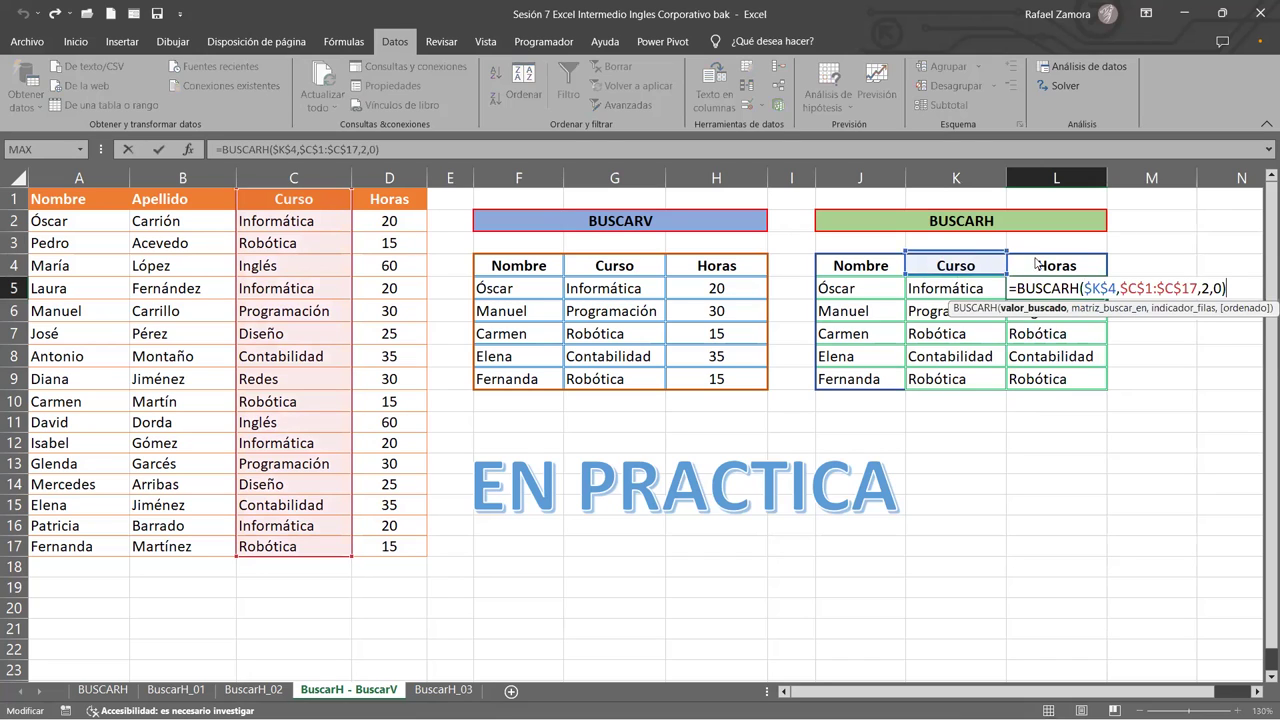
{"action": "left_click_drag", "start_coordinate": [980, 256], "coordinate": [1041, 258]}
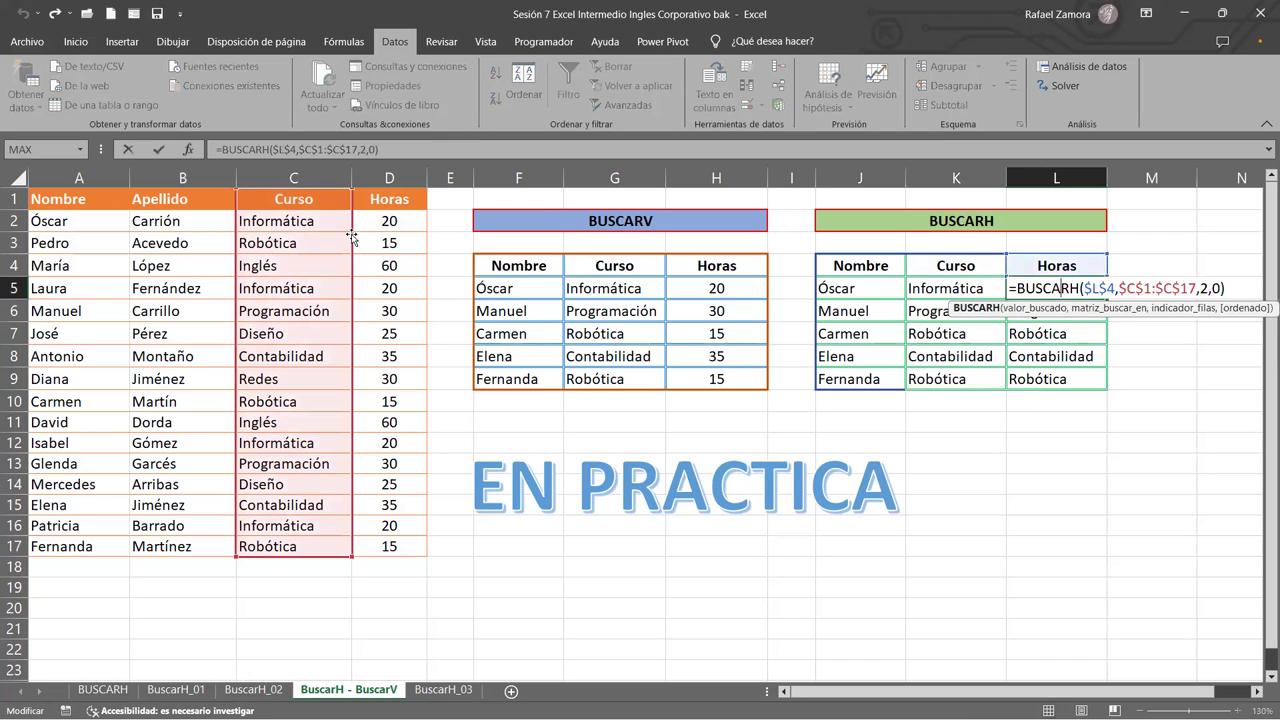
{"action": "left_click_drag", "start_coordinate": [352, 236], "coordinate": [408, 257]}
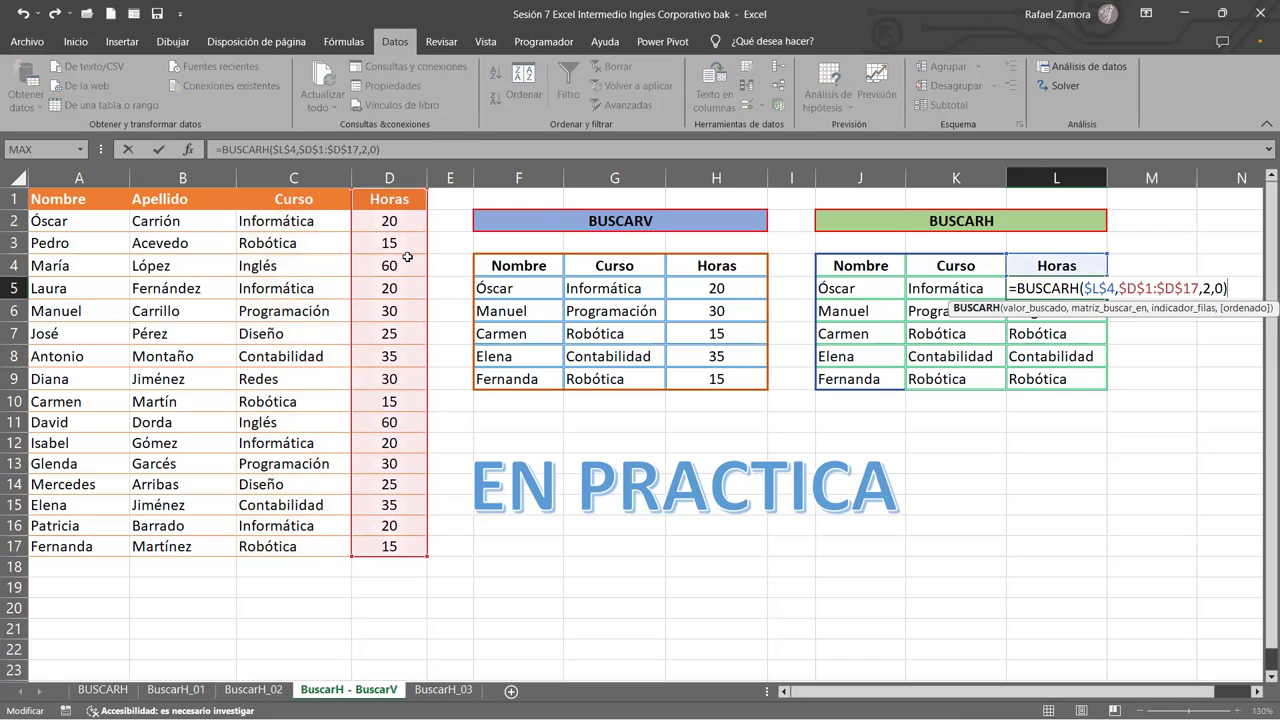
{"action": "key", "text": "Return"}
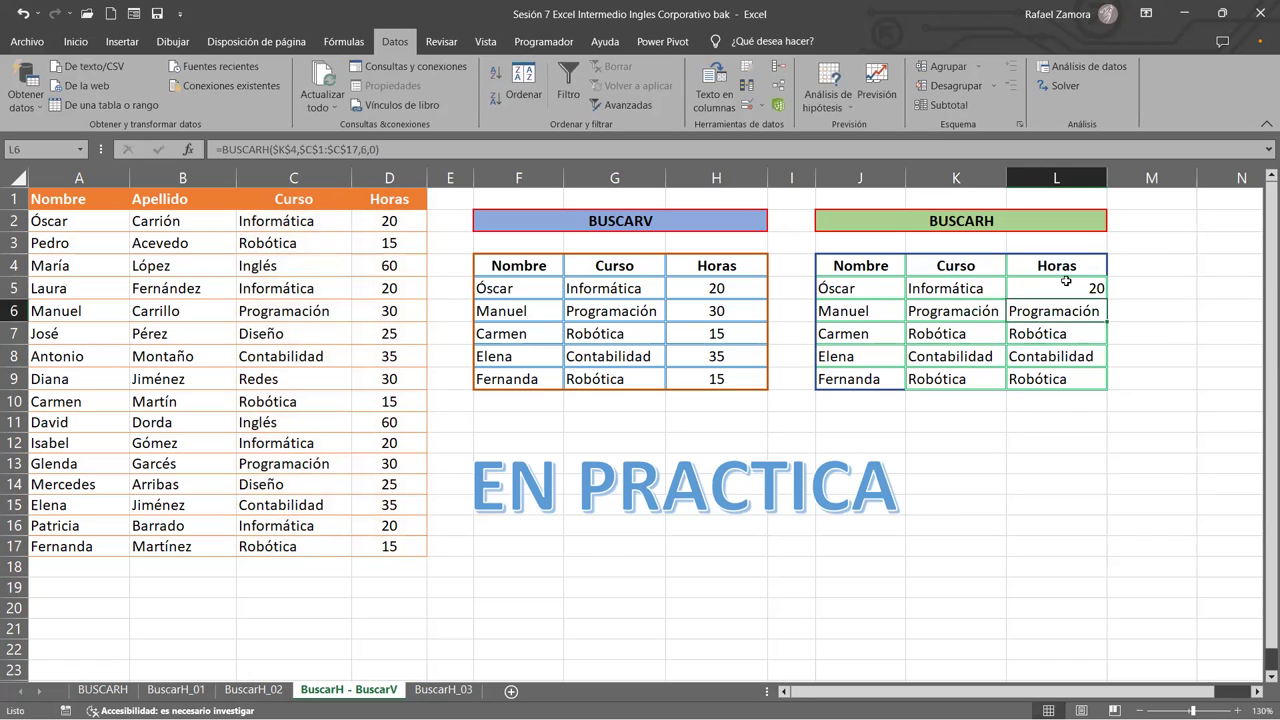
{"action": "left_click", "coordinate": [1066, 282]}
{"action": "double_click", "coordinate": [1066, 282]}
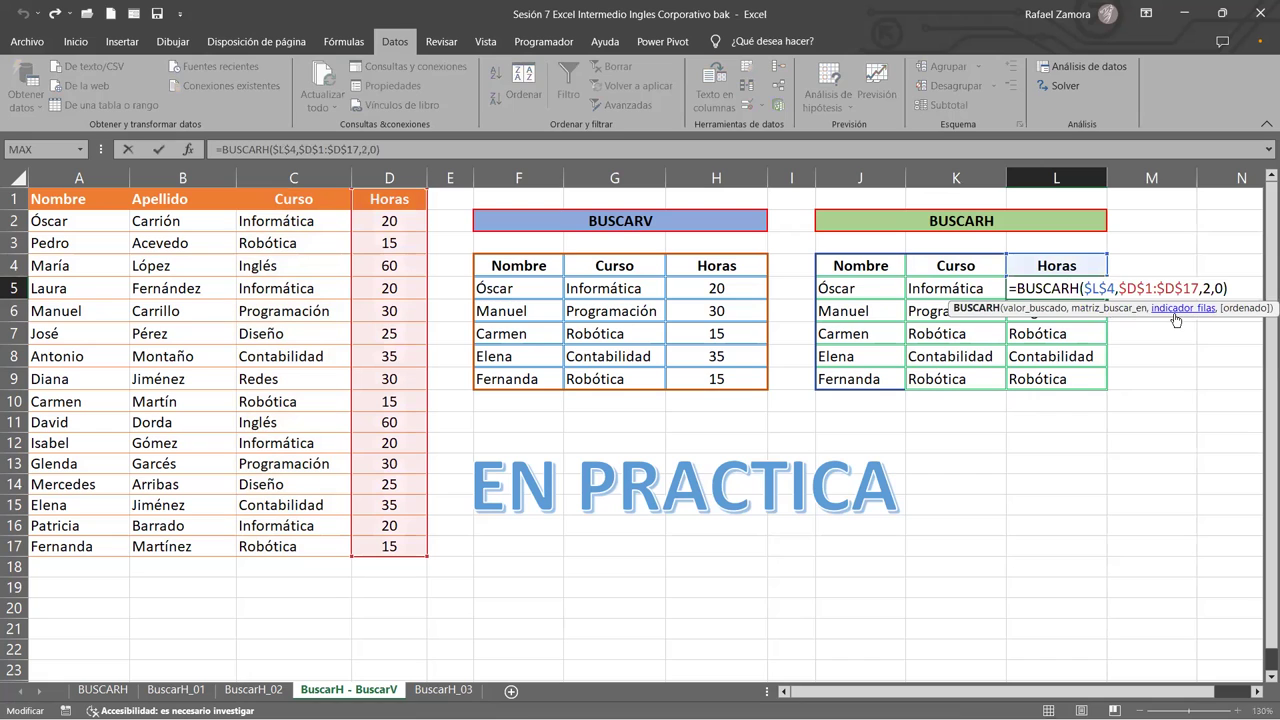
{"action": "key", "text": "Escape"}
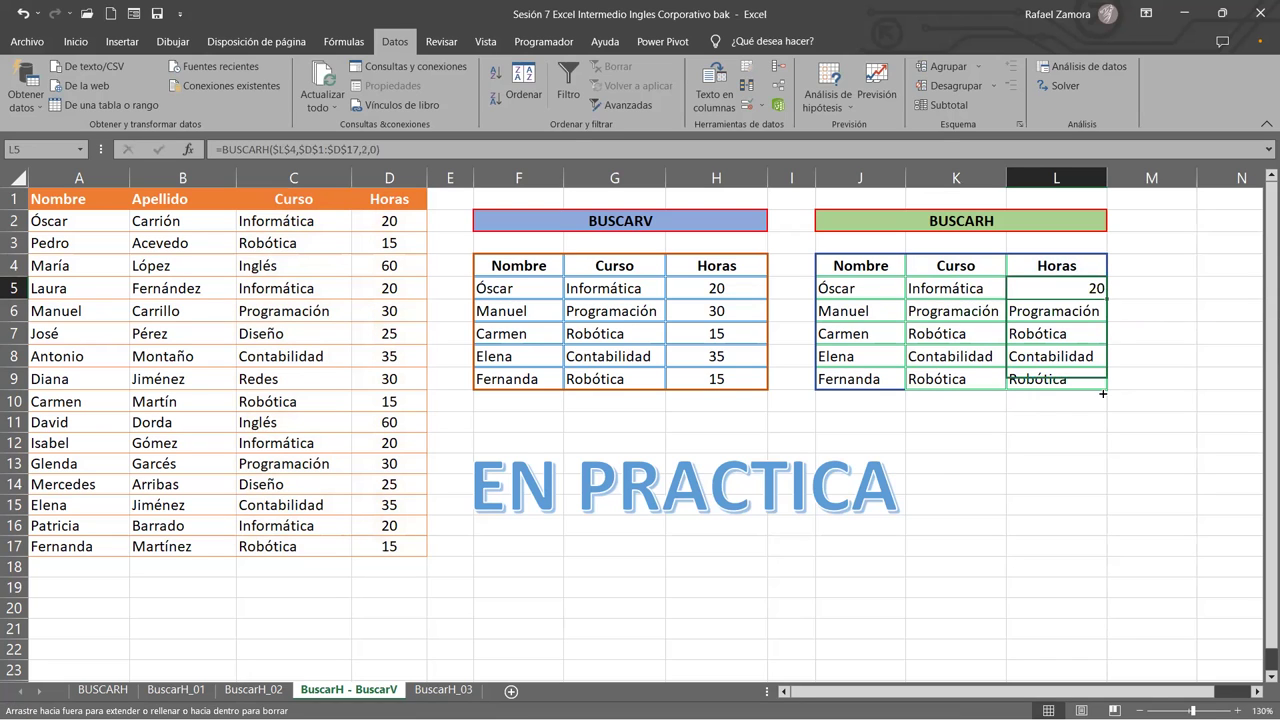
Fill L5's Horas formula down to L9 and set L6's row index to 6, showing 30.
{"action": "left_click_drag", "start_coordinate": [1106, 299], "coordinate": [1090, 384]}
{"action": "double_click", "coordinate": [1079, 314]}
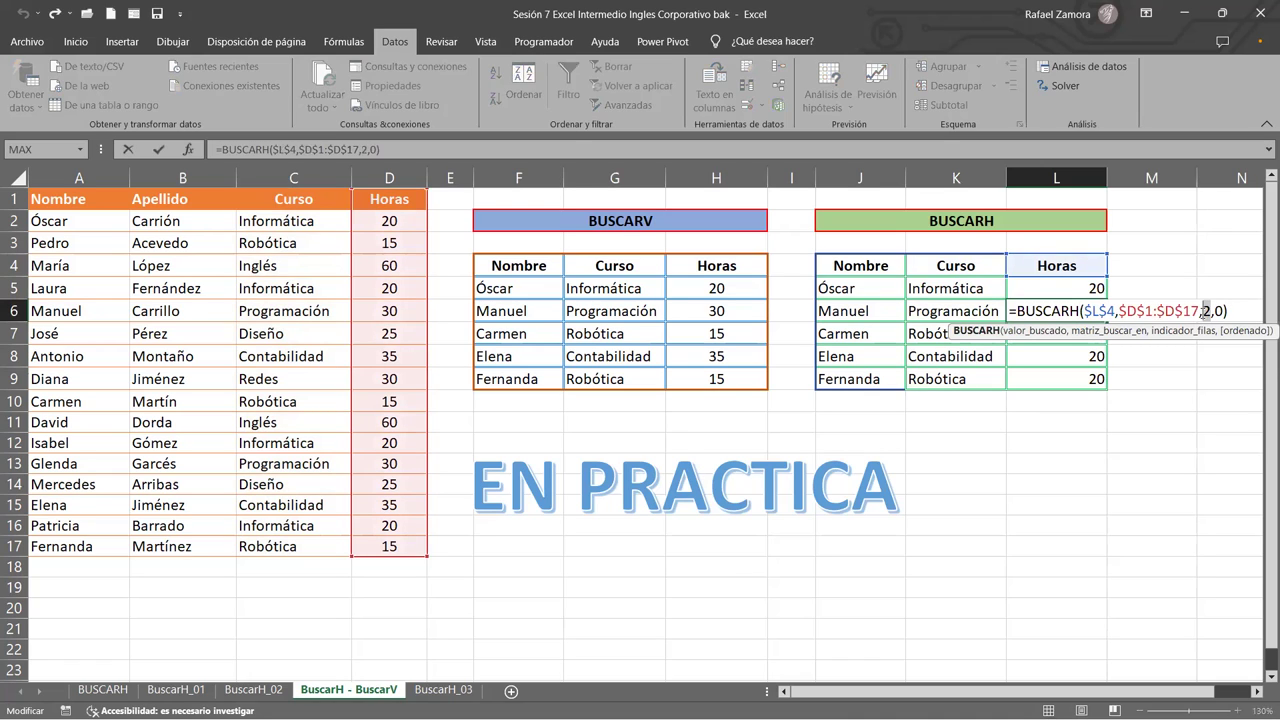
{"action": "left_click", "coordinate": [1204, 311]}
{"action": "key", "text": "Delete"}
{"action": "type", "text": "6"}
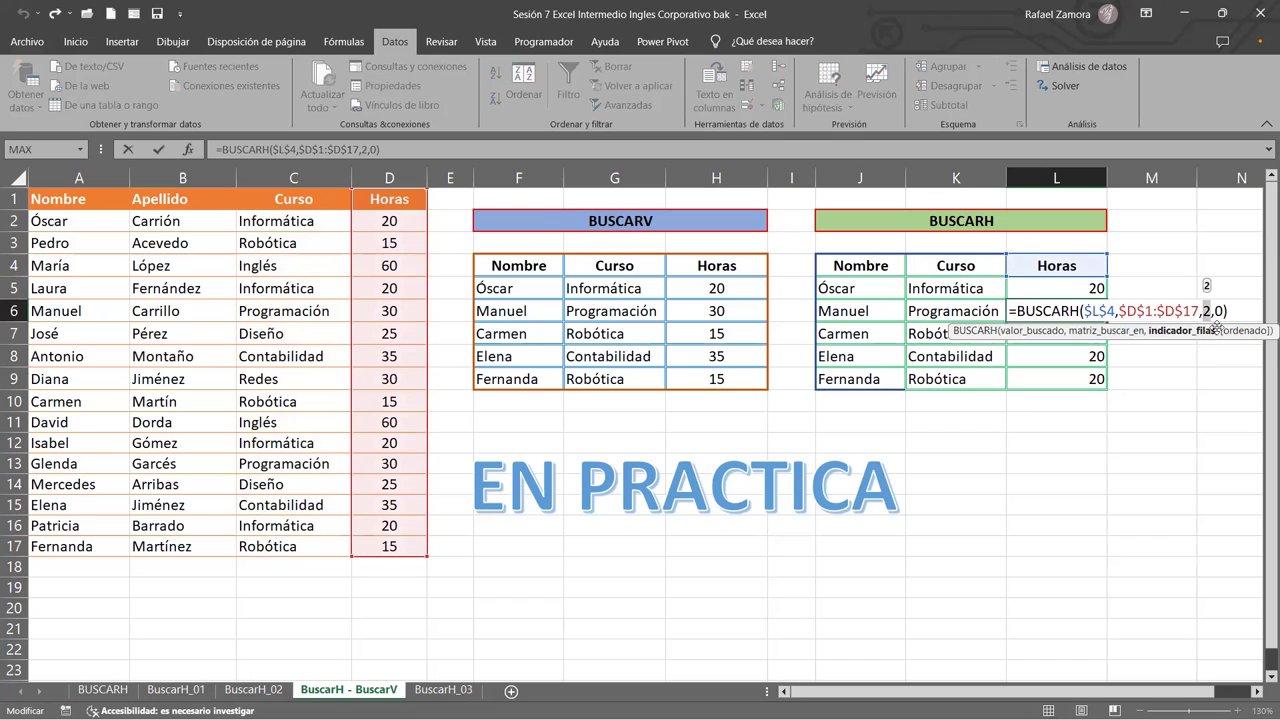
{"action": "key", "text": "Return"}
Correct the row indexes in L7, L8 and L9 so they show 15, 35 and 15.
{"action": "double_click", "coordinate": [1074, 335]}
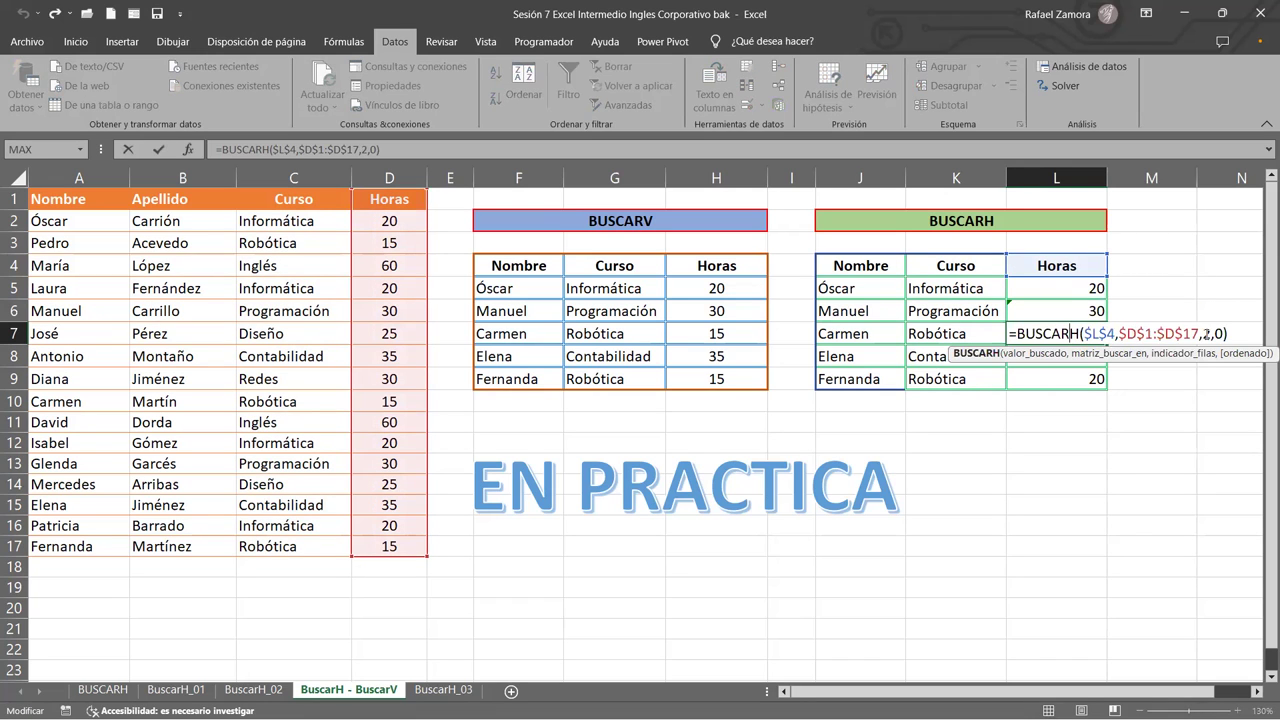
{"action": "double_click", "coordinate": [1206, 335]}
{"action": "type", "text": "10."}
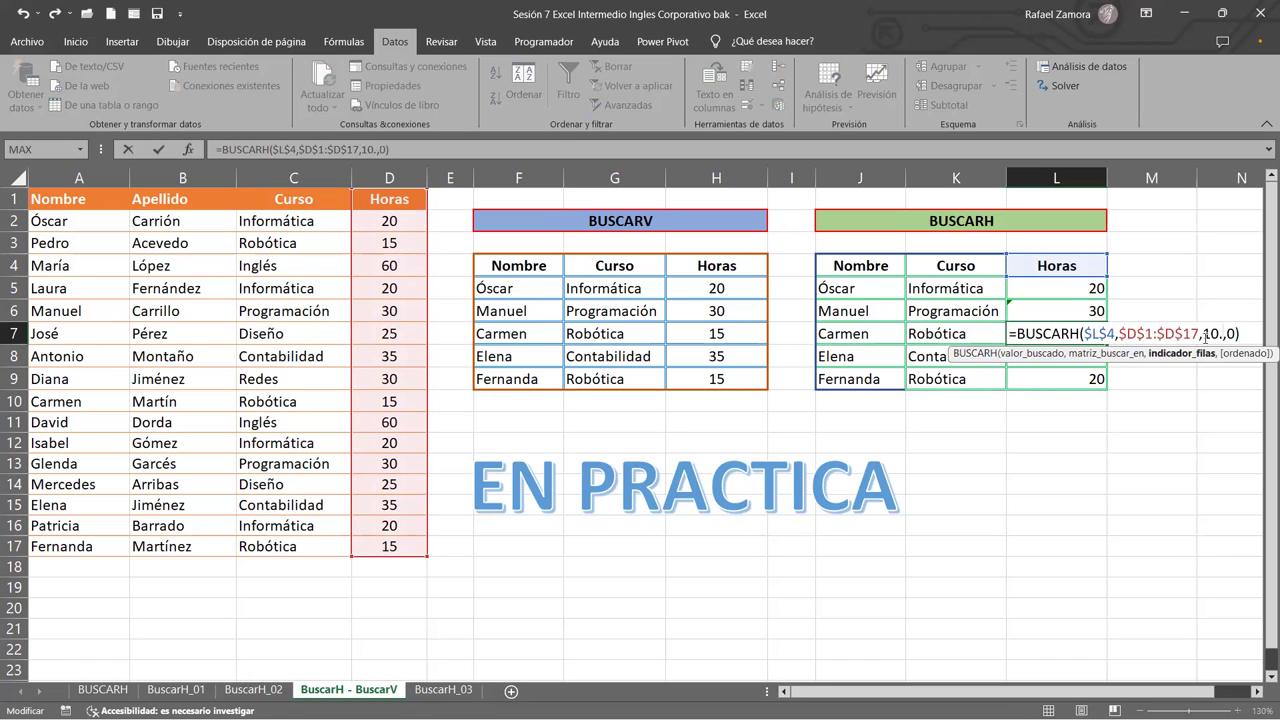
{"action": "left_click", "coordinate": [1100, 363]}
{"action": "double_click", "coordinate": [1077, 356]}
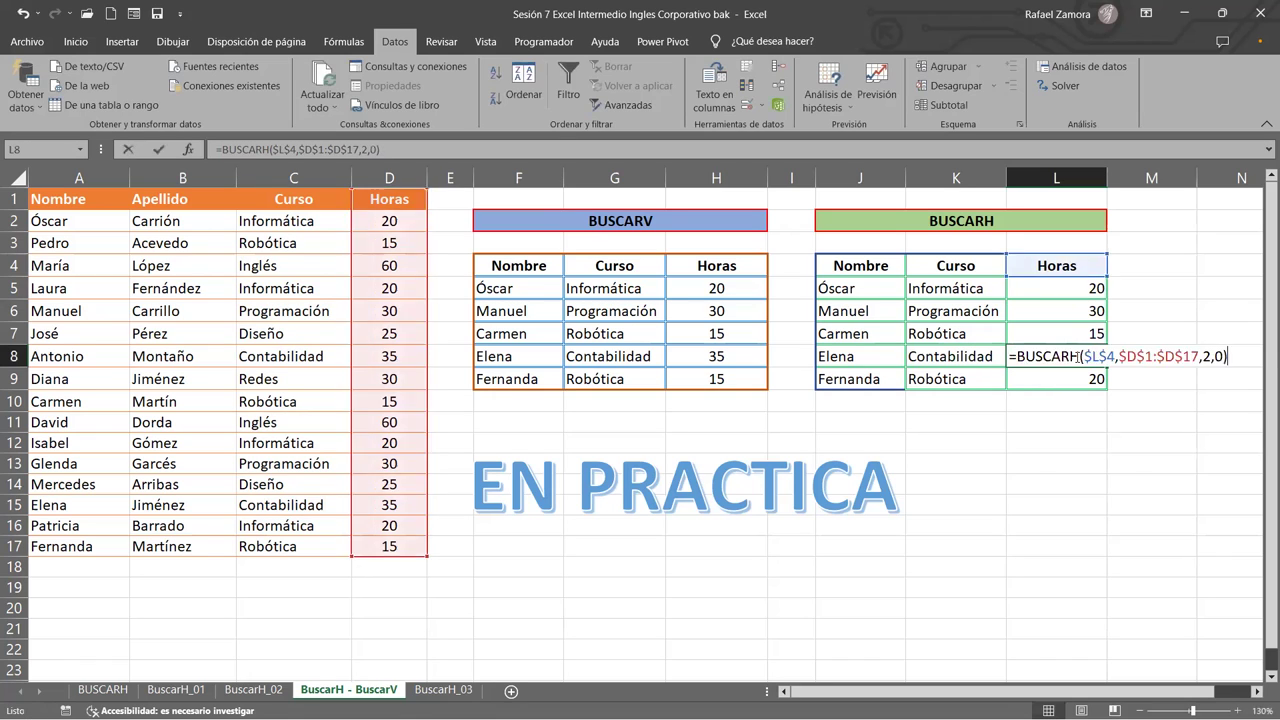
{"action": "left_click", "coordinate": [1209, 356]}
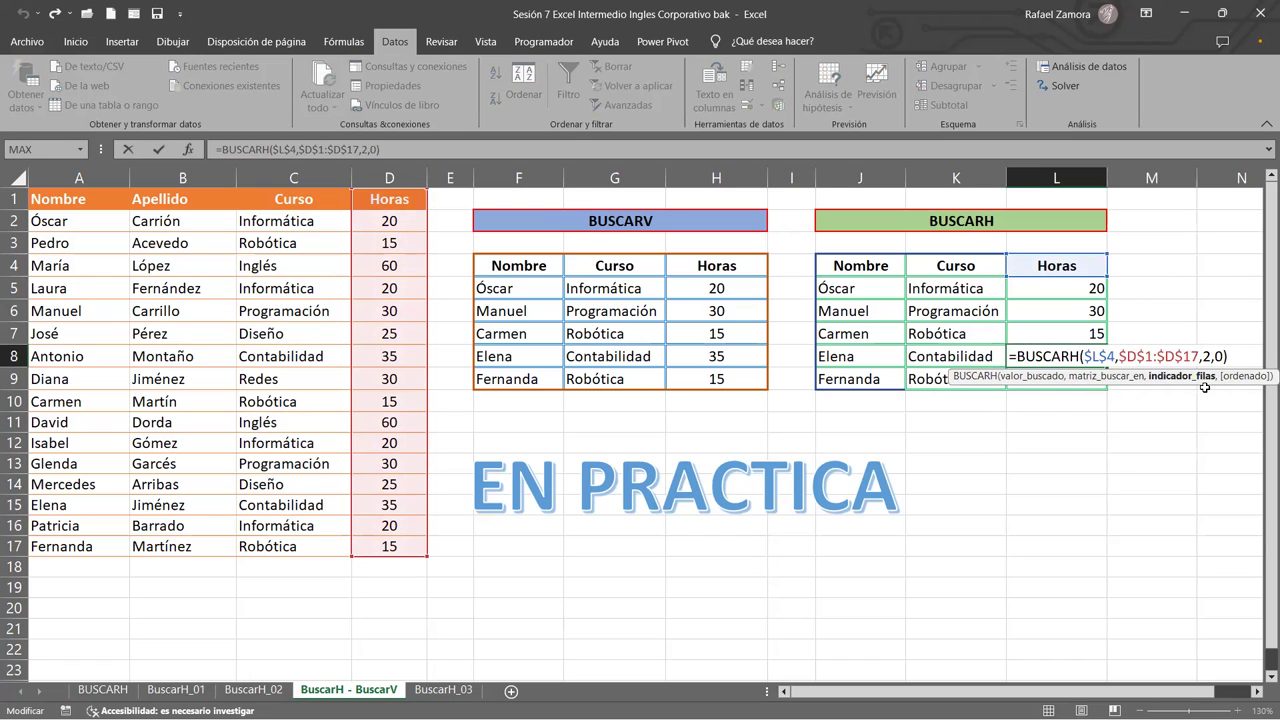
{"action": "left_click", "coordinate": [1051, 377]}
{"action": "double_click", "coordinate": [1051, 377]}
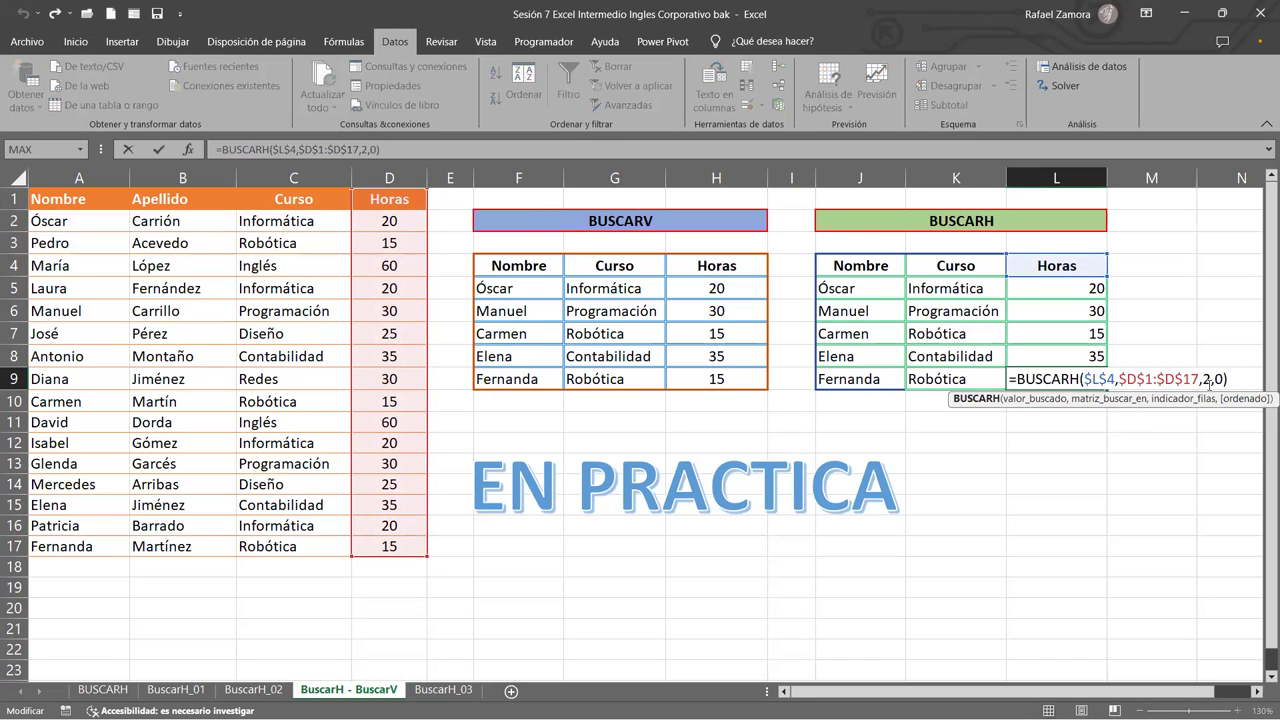
{"action": "key", "text": "Return"}
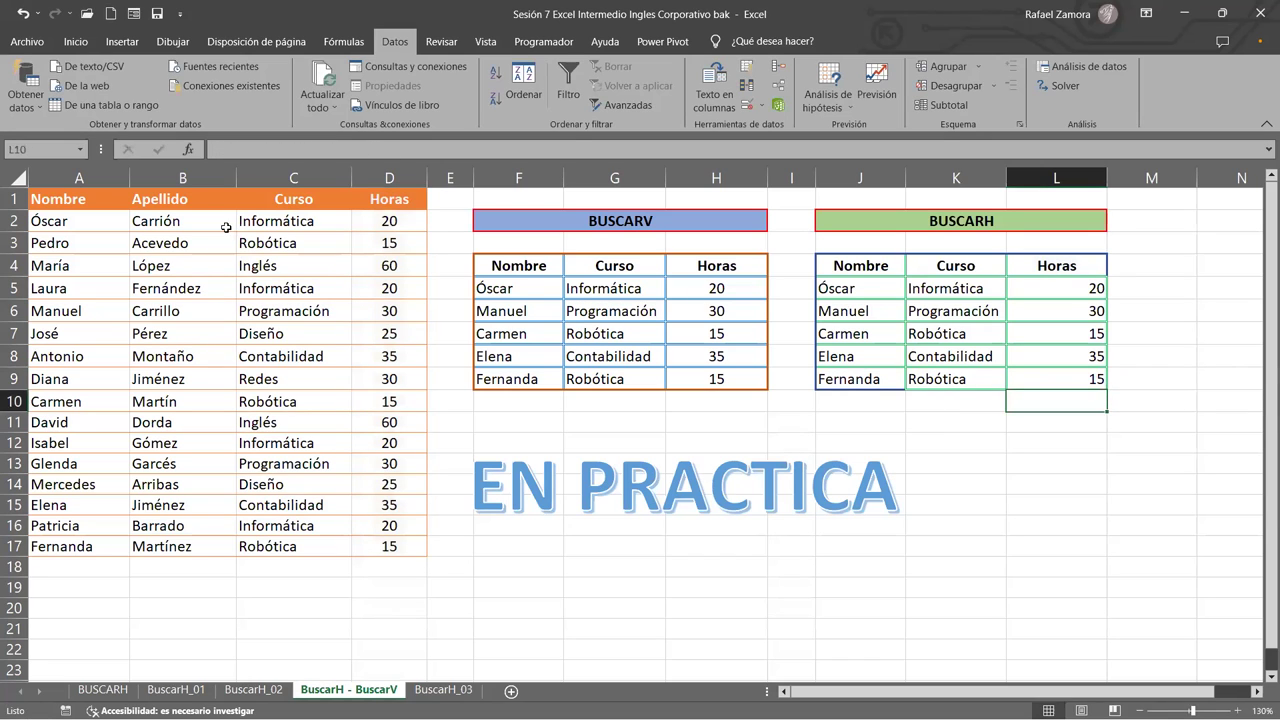
Check Óscar's, Manuel's, Carmen's and Elena's Horas values in column D.
{"action": "left_click", "coordinate": [390, 224]}
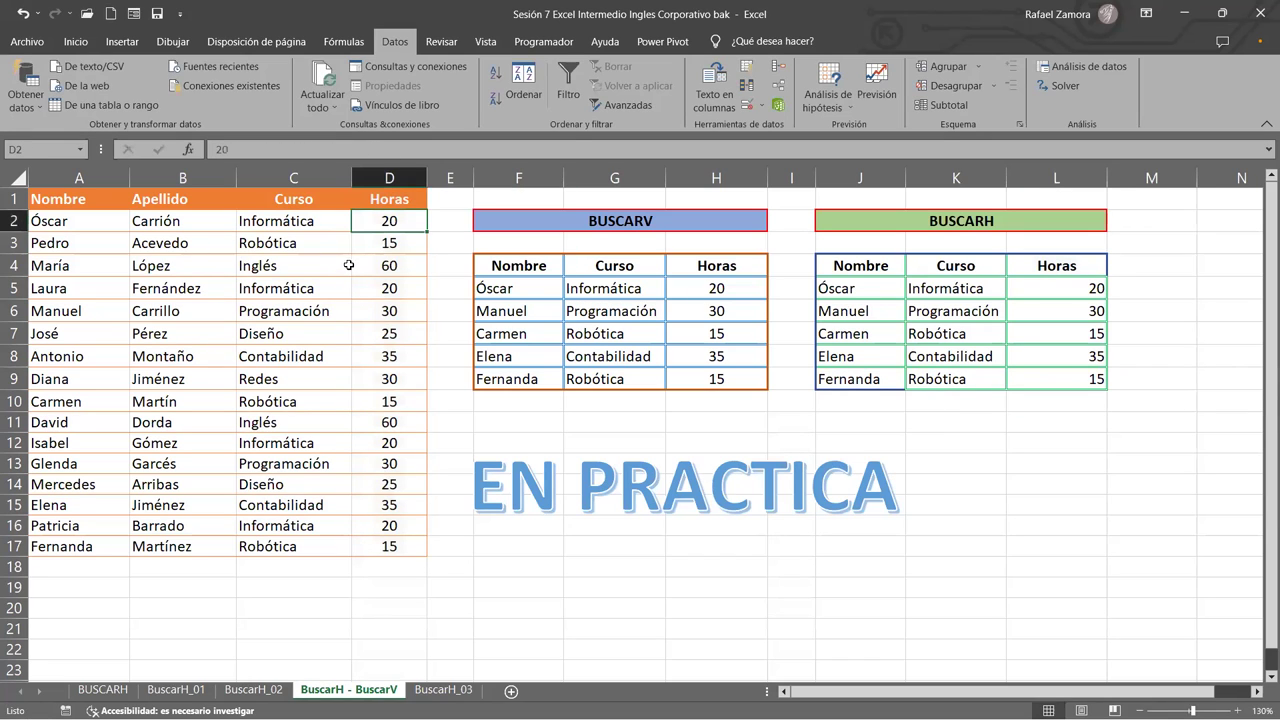
{"action": "left_click", "coordinate": [399, 313]}
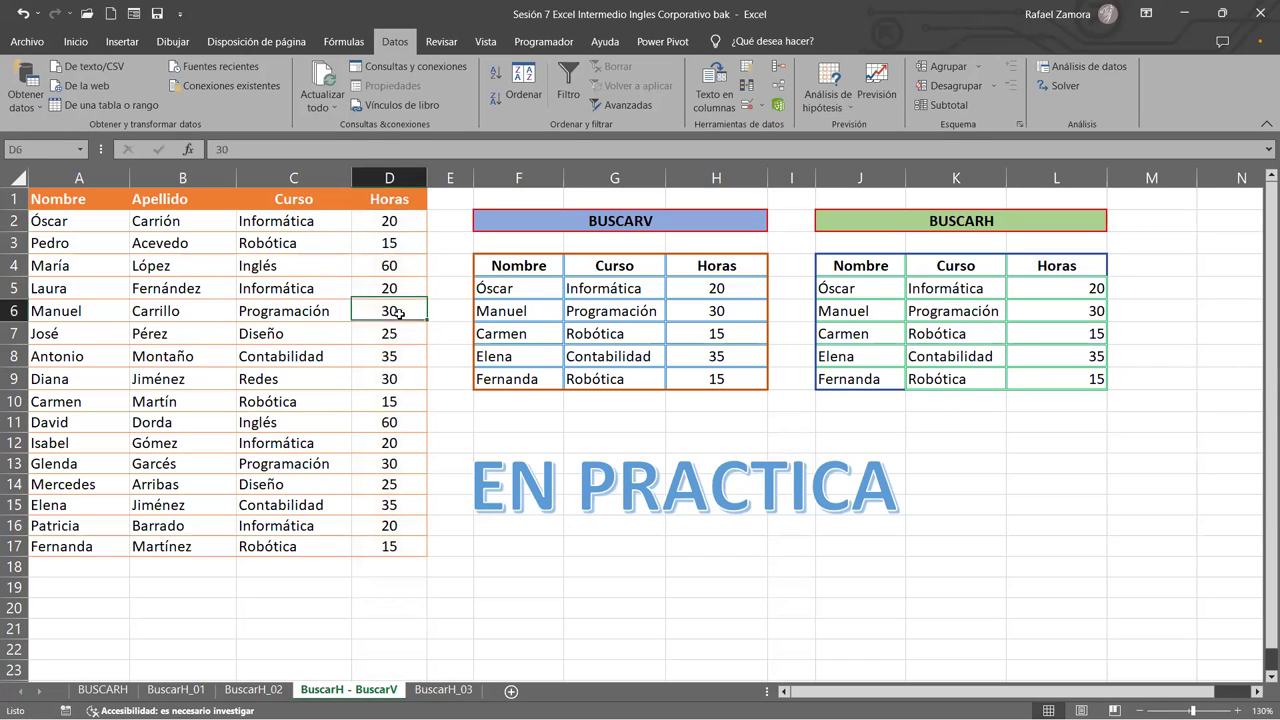
{"action": "left_click", "coordinate": [413, 401]}
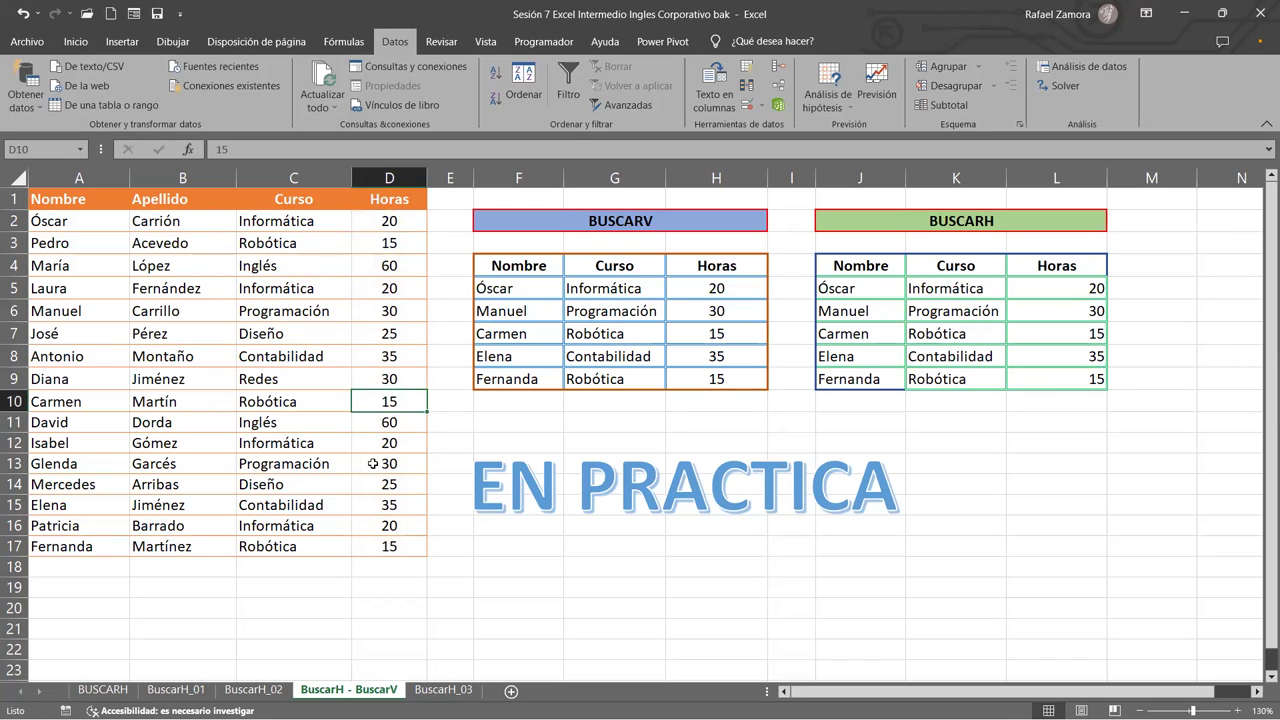
{"action": "left_click", "coordinate": [386, 503]}
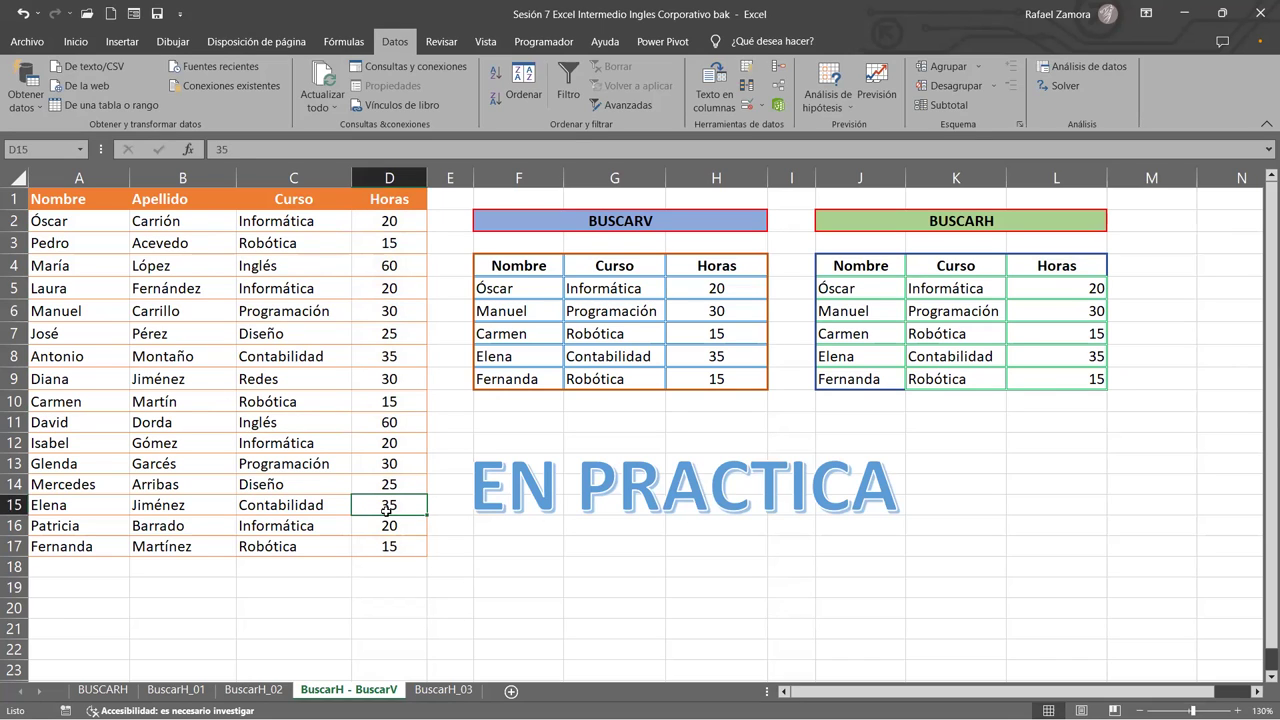
Apply blue outer and green inner borders to the BUSCARH cells J4:K9.
{"action": "mouse_move", "coordinate": [880, 265]}
{"action": "left_mouse_down"}
{"action": "mouse_move", "coordinate": [1013, 377]}
{"action": "mouse_move", "coordinate": [1051, 379]}
{"action": "left_mouse_up"}
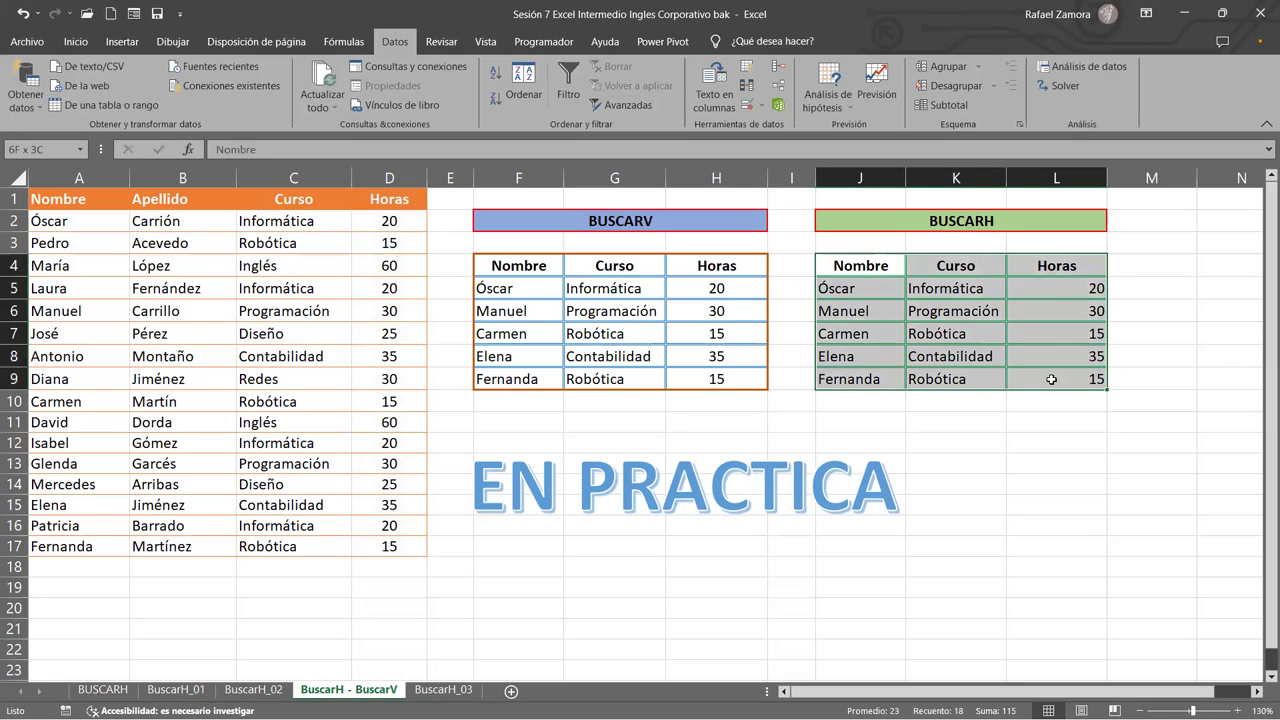
{"action": "key", "text": "ctrl+1"}
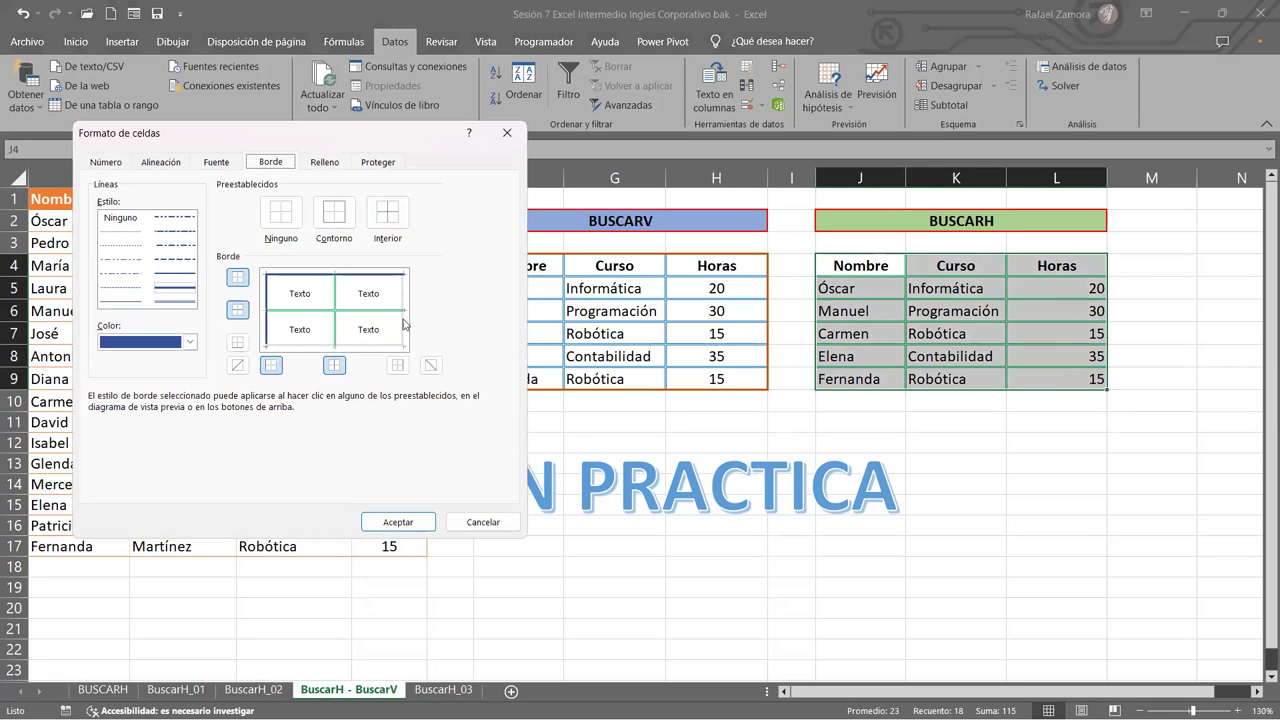
{"action": "left_click", "coordinate": [408, 521]}
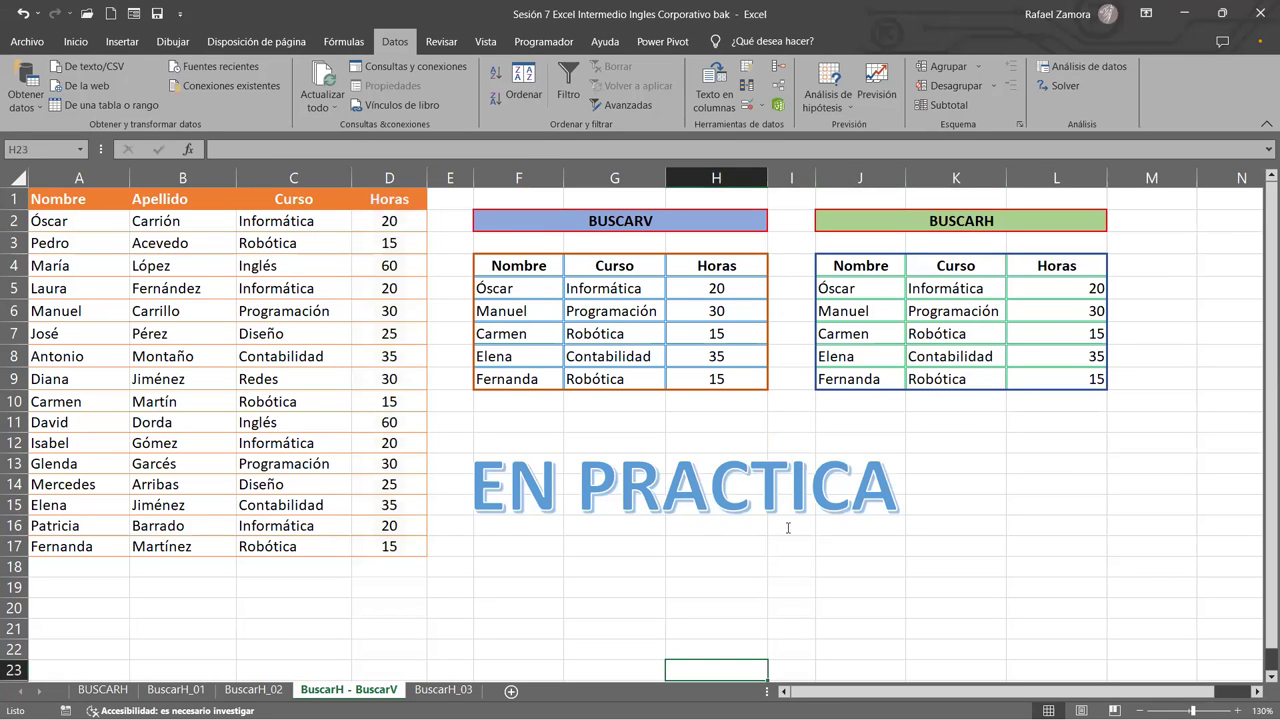
{"action": "left_click_drag", "start_coordinate": [1068, 287], "coordinate": [1068, 382]}
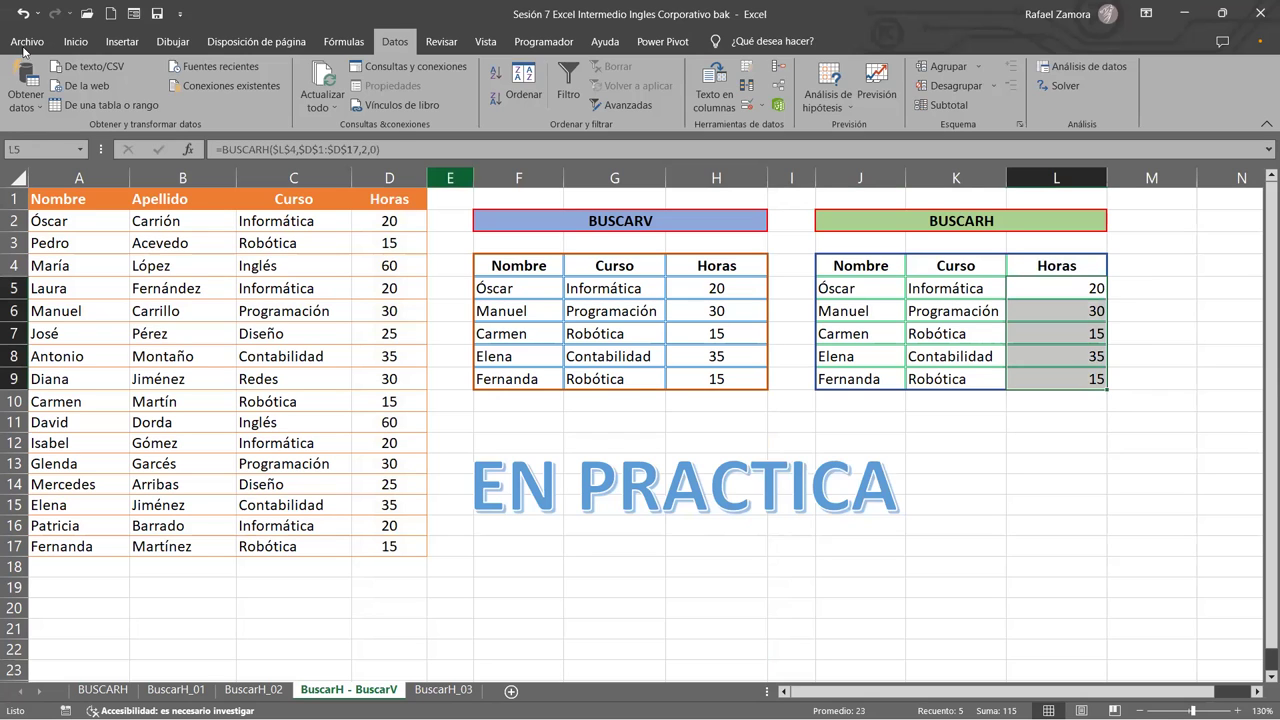
Center the BUSCARH Horas values in L5:L9.
{"action": "left_click", "coordinate": [76, 41]}
{"action": "left_click", "coordinate": [308, 98]}
{"action": "left_click", "coordinate": [1130, 563]}
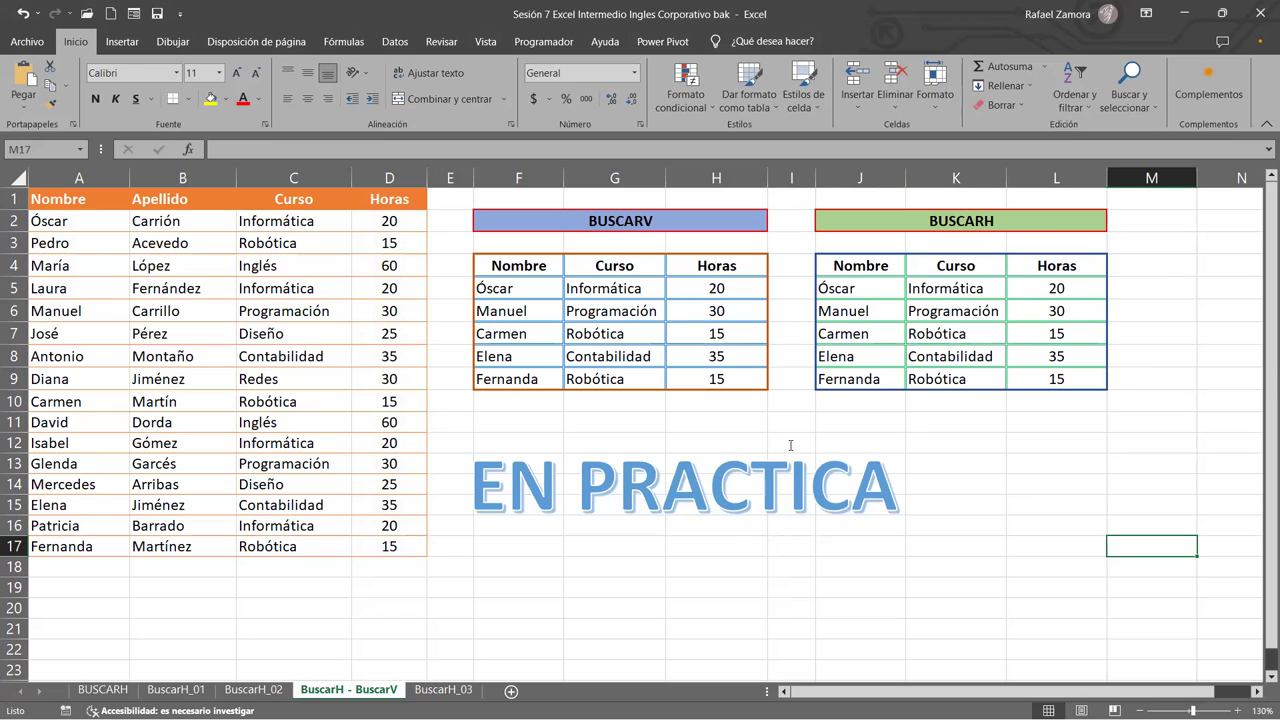
Switch to the Sesión 7 (1) workbook copy, where K8's BUSCARH formula is mid-edit.
{"action": "left_click", "coordinate": [1003, 469]}
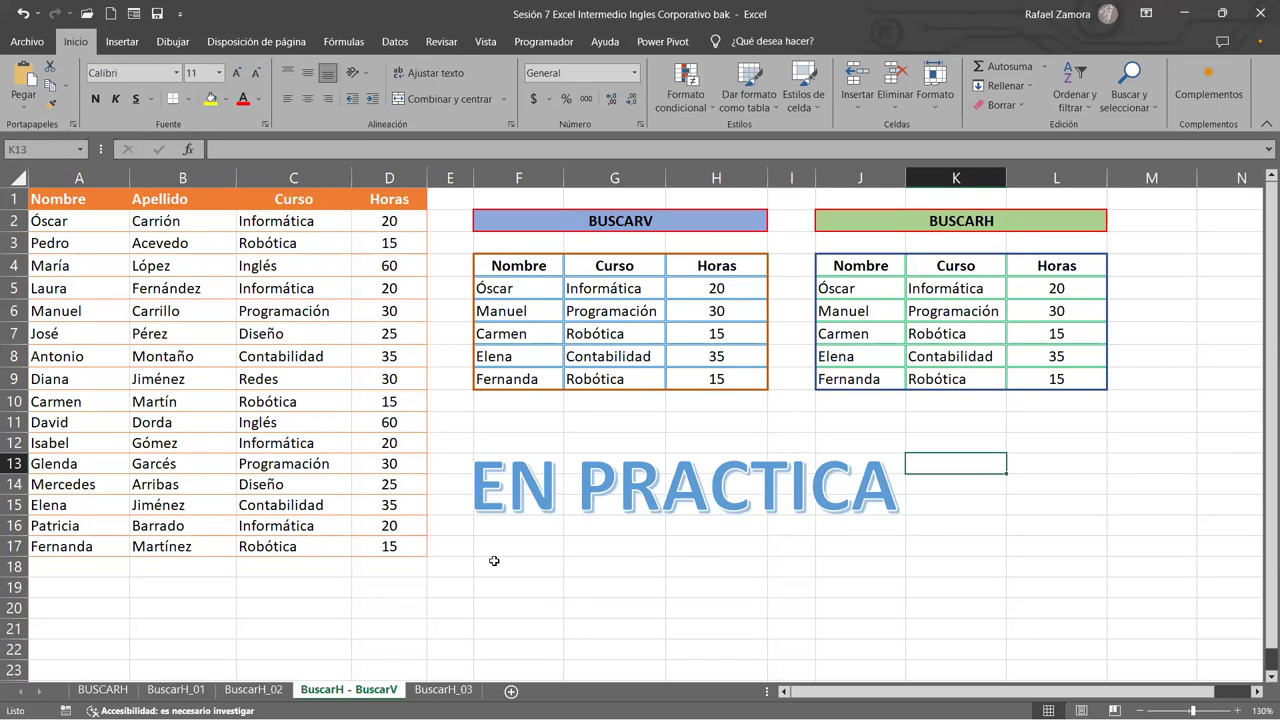
{"action": "left_click", "coordinate": [482, 570]}
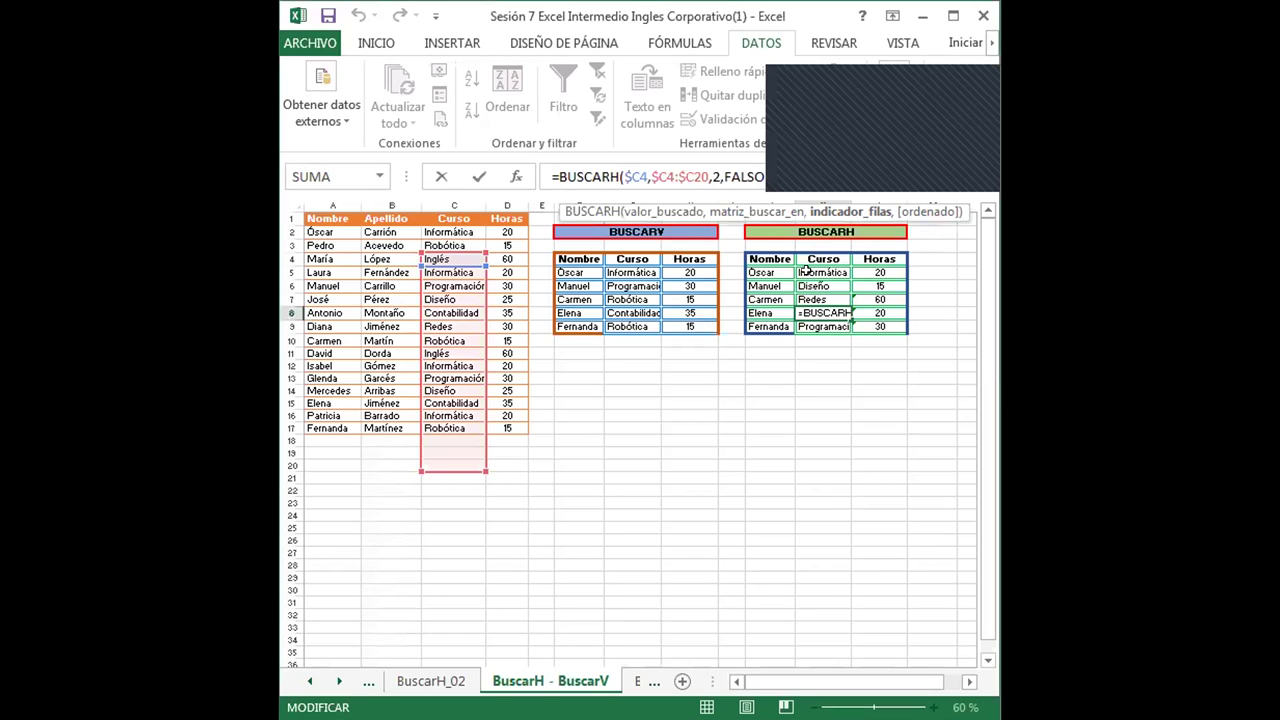
Replace K8's unfinished BUSCARH formula with just ")", then go to K5.
{"action": "left_click", "coordinate": [806, 270]}
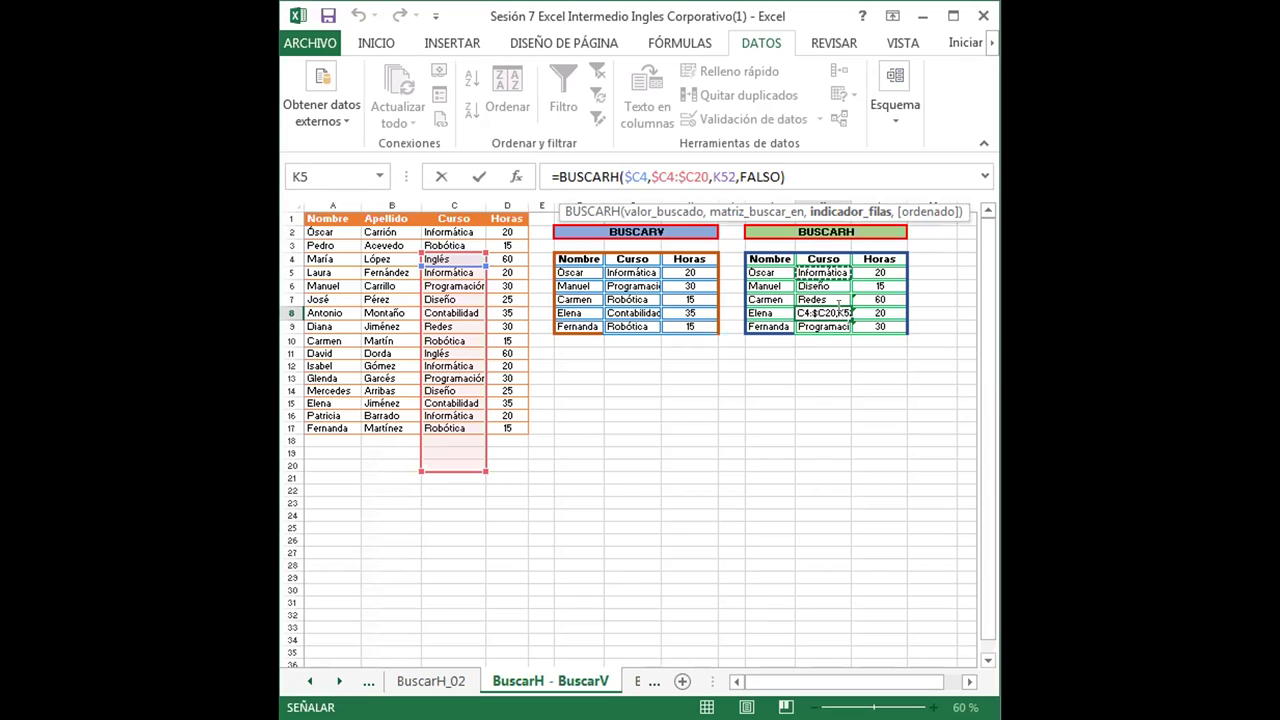
{"action": "key", "text": "F2"}
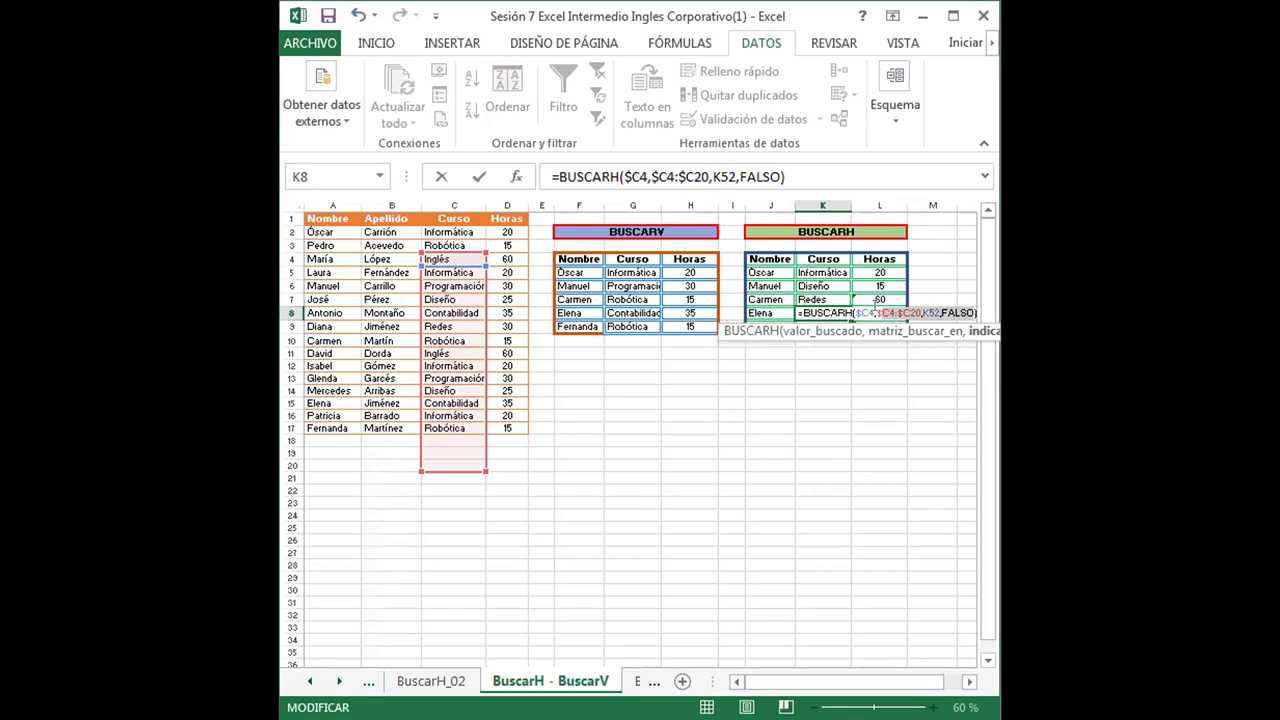
{"action": "left_click_drag", "start_coordinate": [969, 308], "coordinate": [787, 307]}
{"action": "type", "text": ")"}
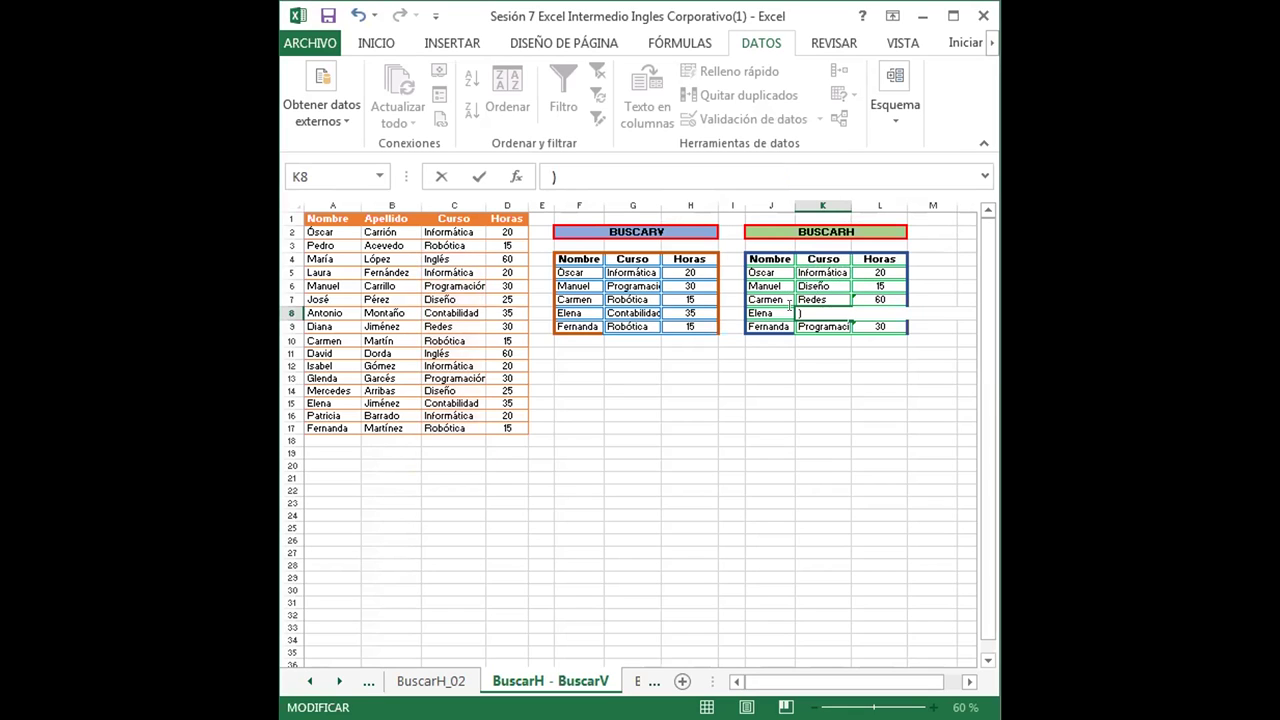
{"action": "left_click", "coordinate": [822, 272]}
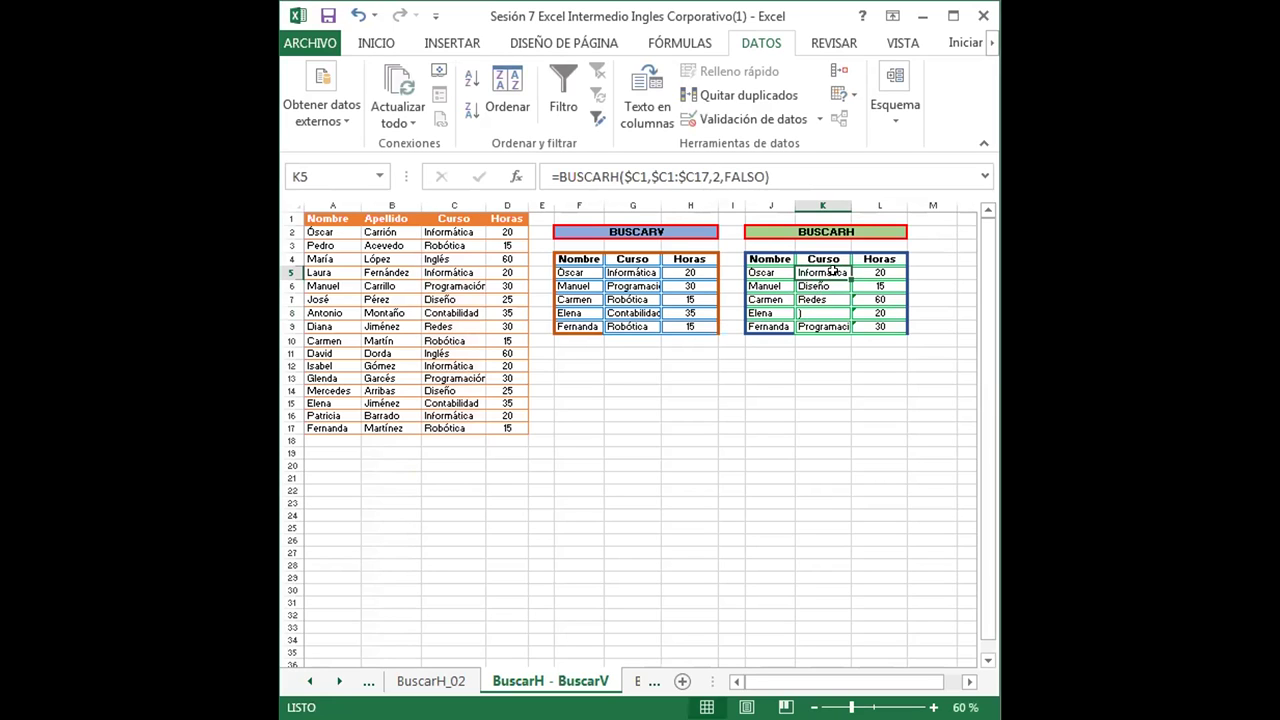
Replace the absolute $C1 lookup value in K5's BUSCARH formula with cell C1.
{"action": "double_click", "coordinate": [636, 176]}
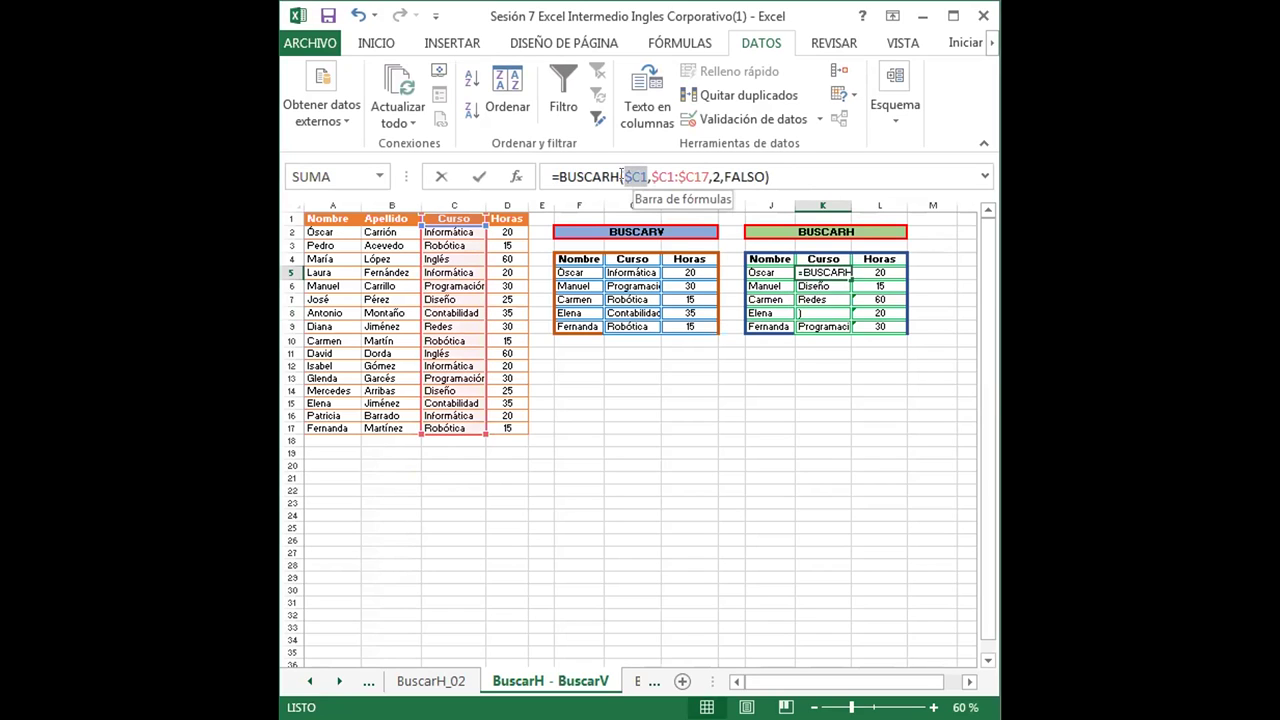
{"action": "left_click", "coordinate": [454, 214]}
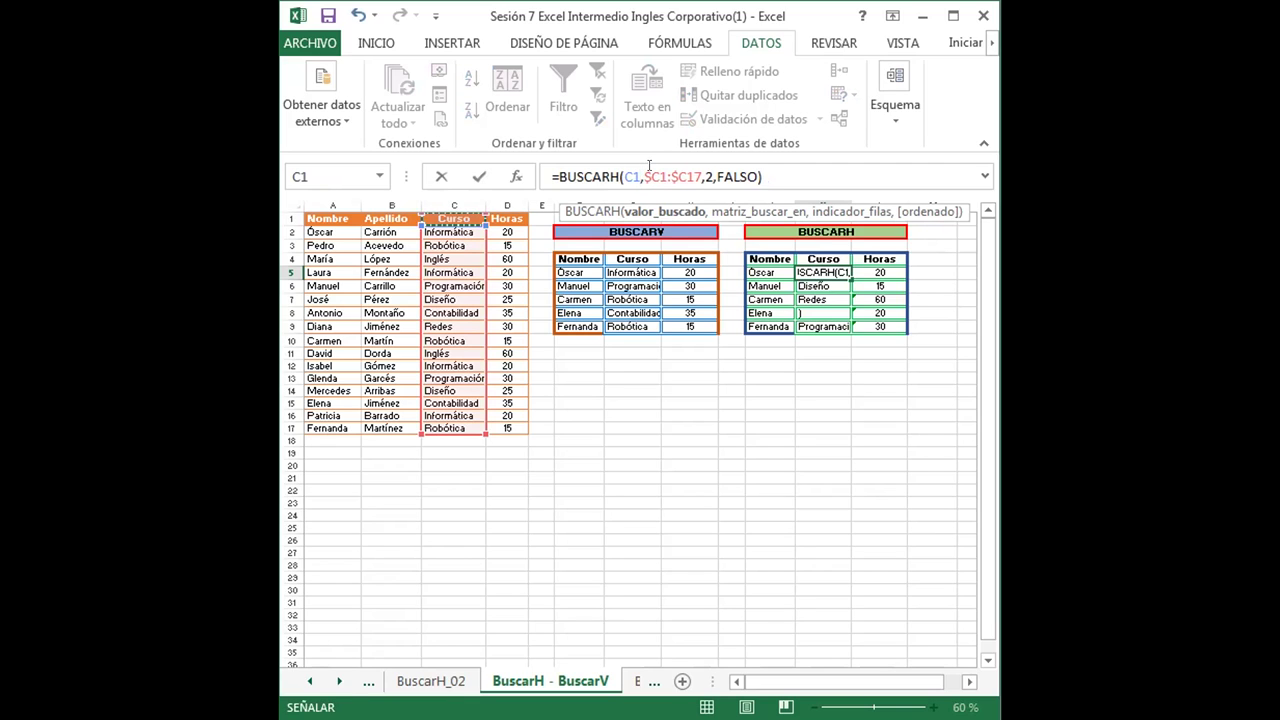
{"action": "left_click", "coordinate": [649, 166]}
{"action": "key", "text": "BackSpace"}
{"action": "type", "text": ","}
Retype the lookup value by hand, correcting typos, leaving a partial relative C reference.
{"action": "left_click_drag", "start_coordinate": [640, 176], "coordinate": [622, 176]}
{"action": "key", "text": "F2"}
{"action": "type", "text": "ffn"}
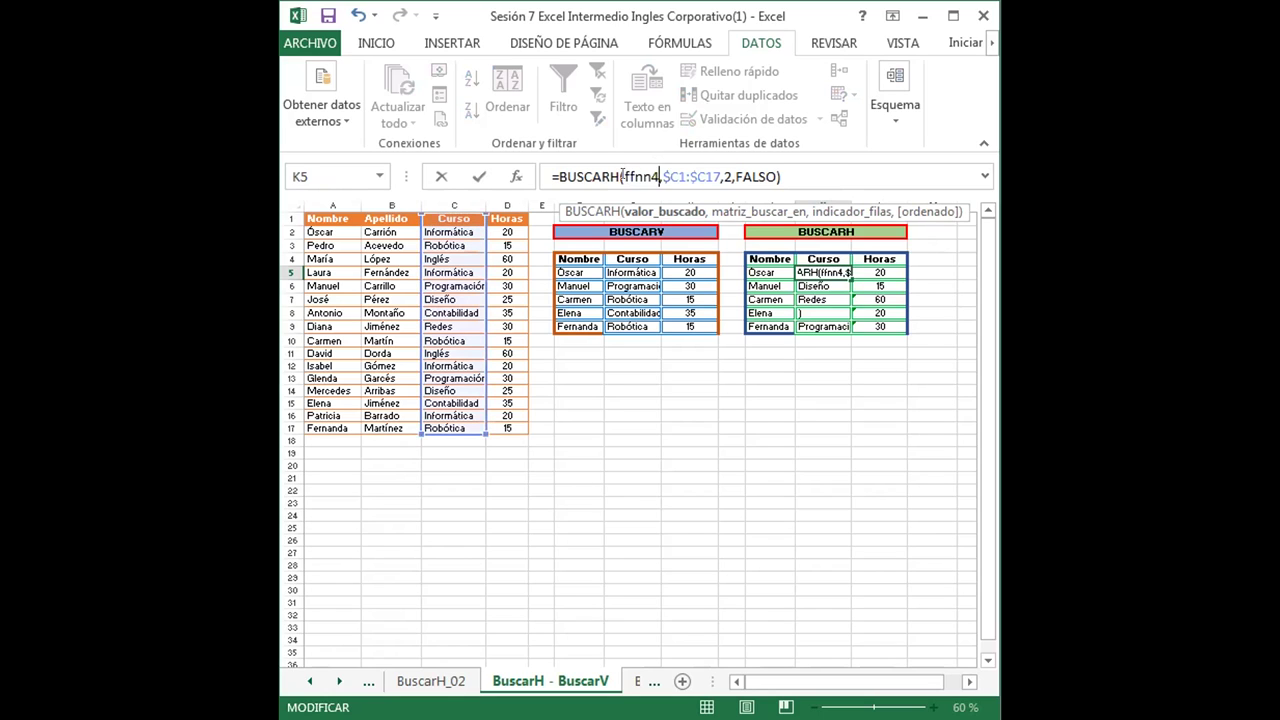
{"action": "key", "text": "BackSpace"}
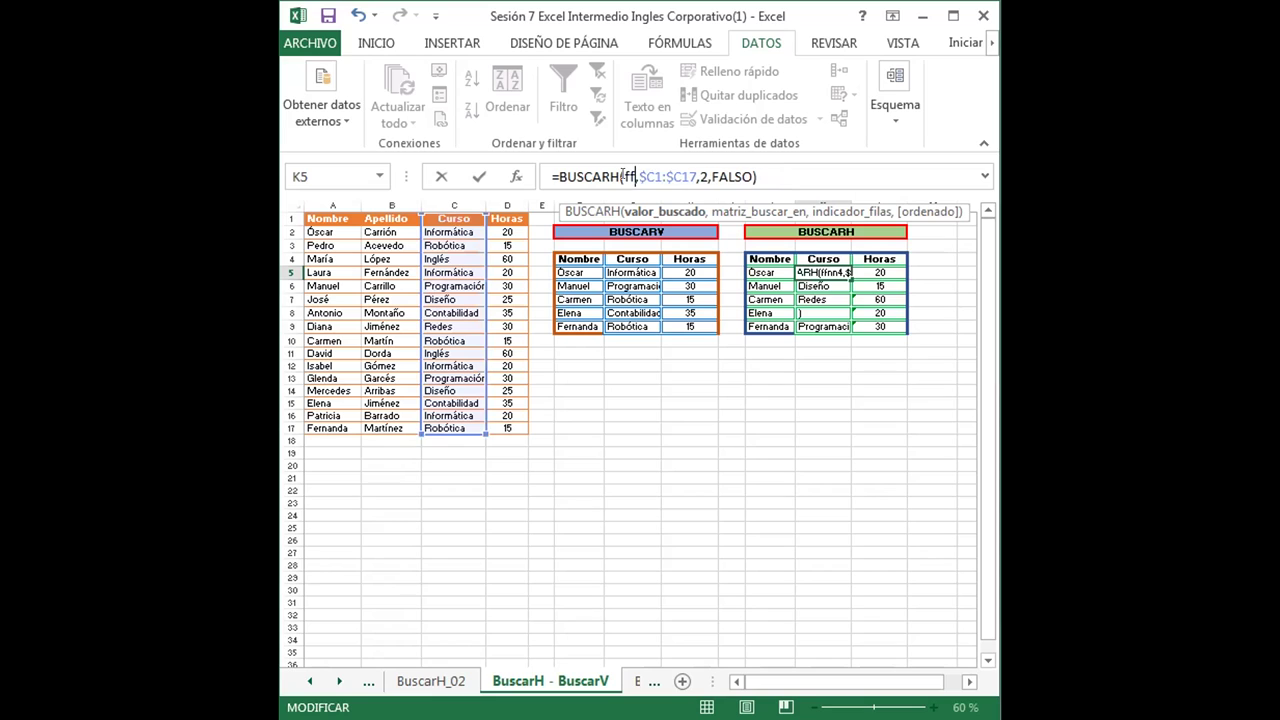
{"action": "key", "text": "BackSpace"}
{"action": "key", "text": "BackSpace"}
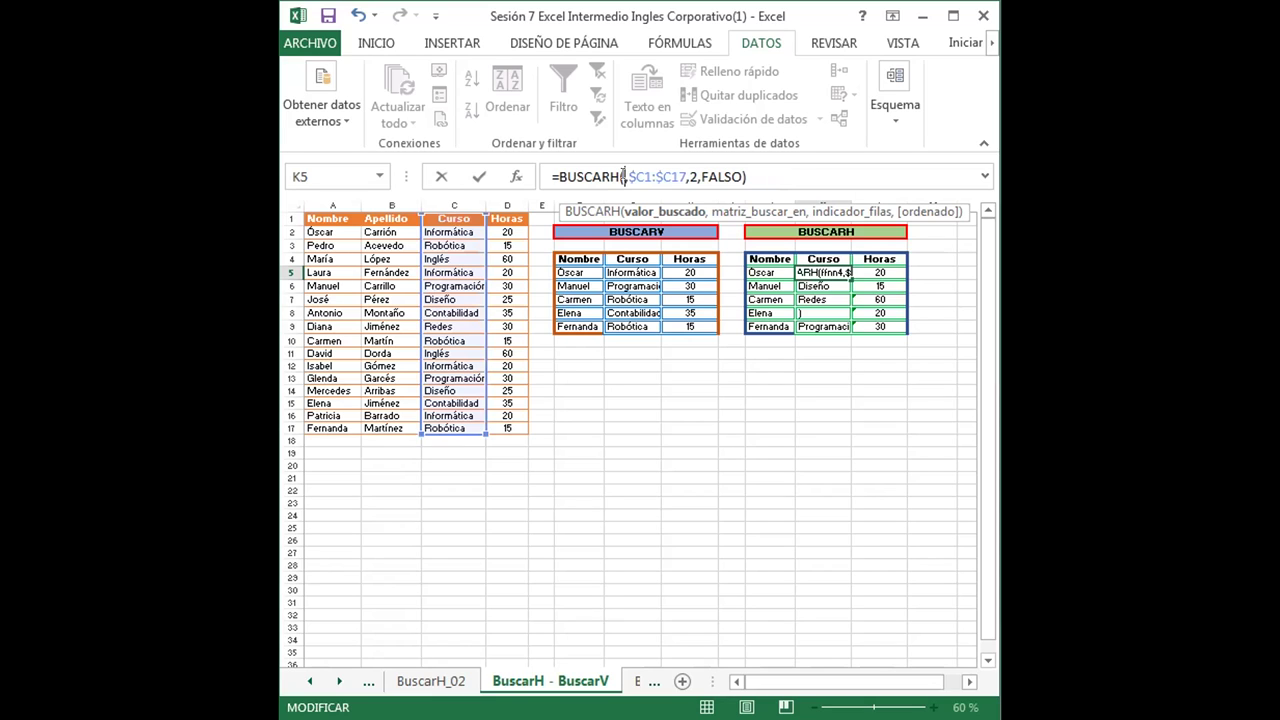
{"action": "left_click", "coordinate": [457, 218]}
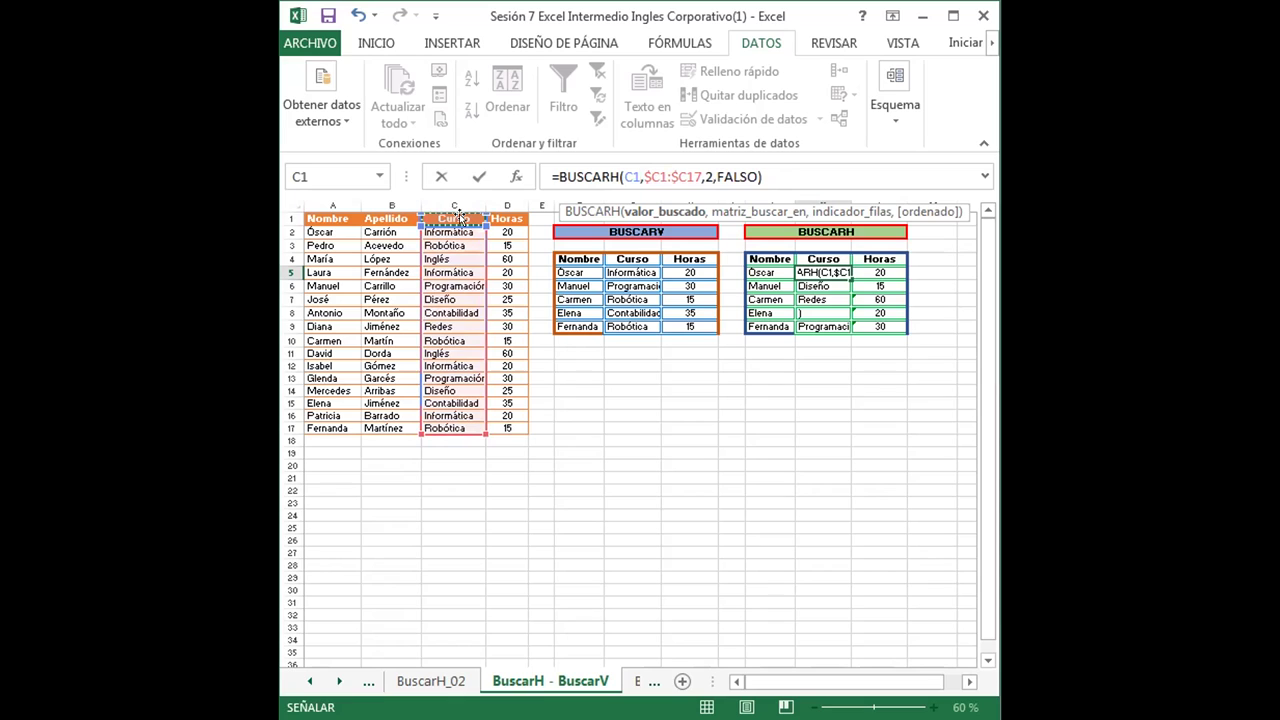
{"action": "type", "text": "4"}
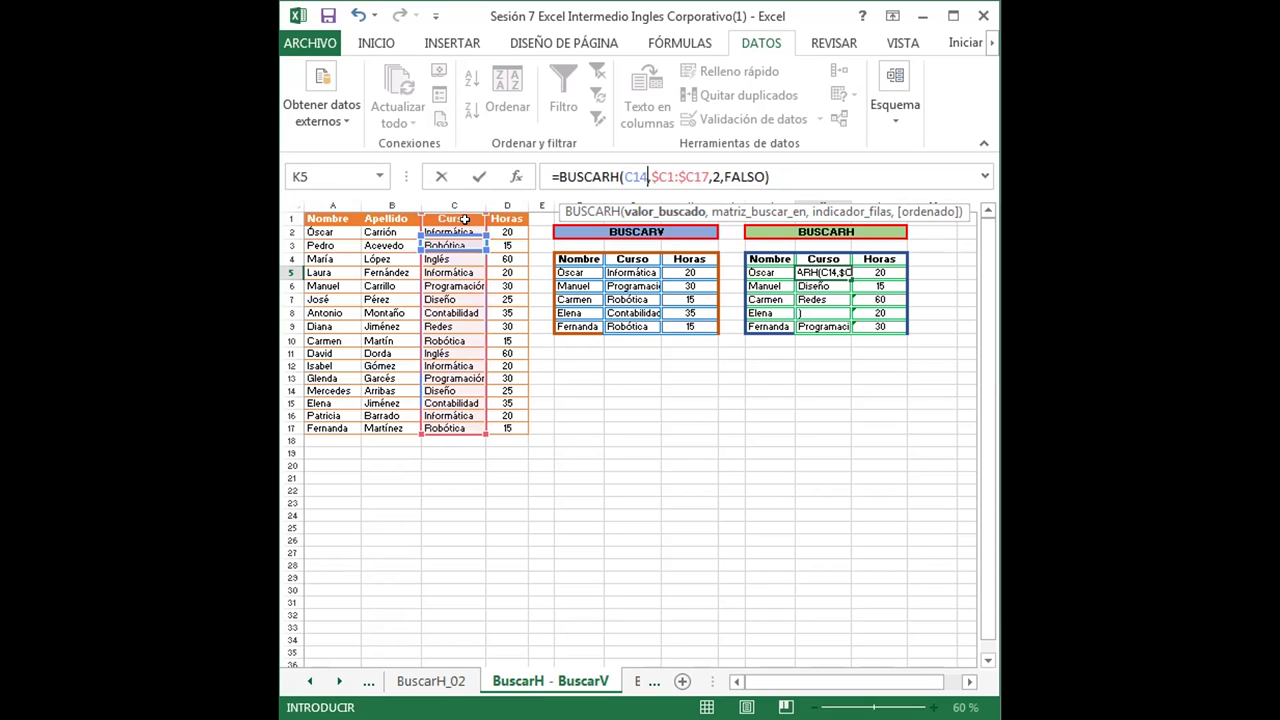
{"action": "key", "text": "BackSpace"}
{"action": "key", "text": "BackSpace"}
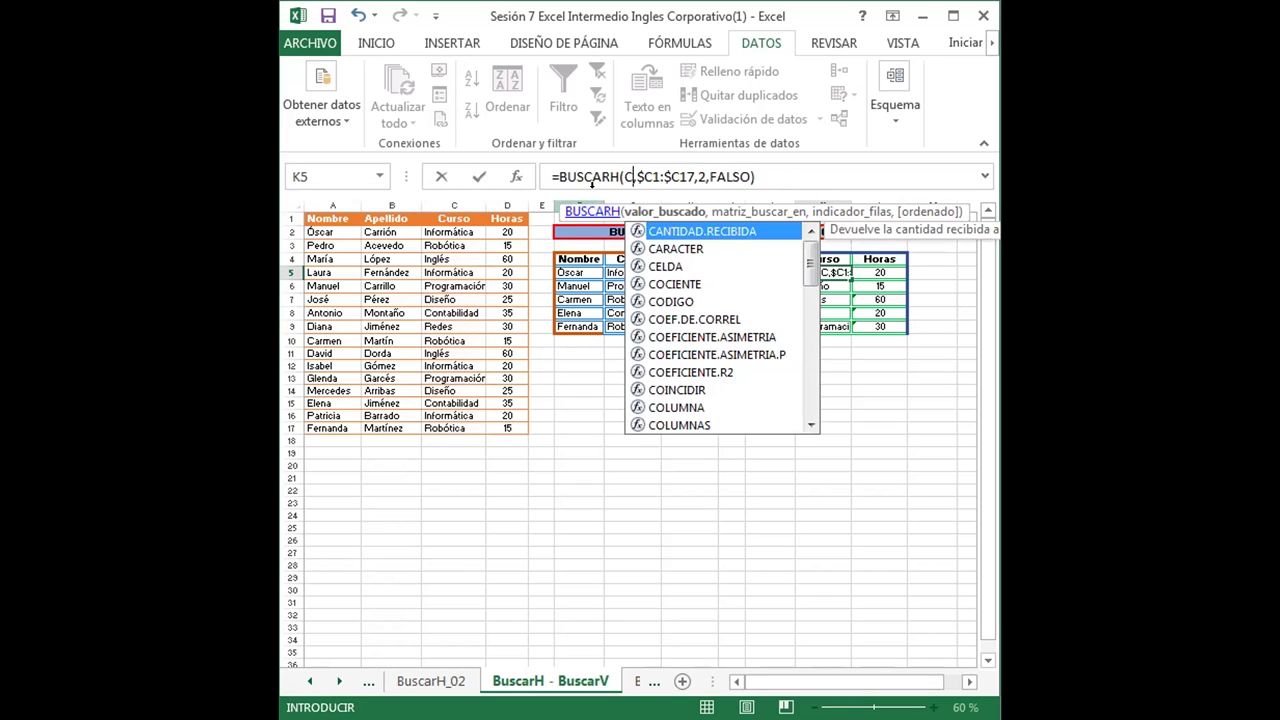
Make K5's BUSCARH look up $C$1 in $C2:$C17, returning row 2 with exact match.
{"action": "left_click", "coordinate": [455, 216]}
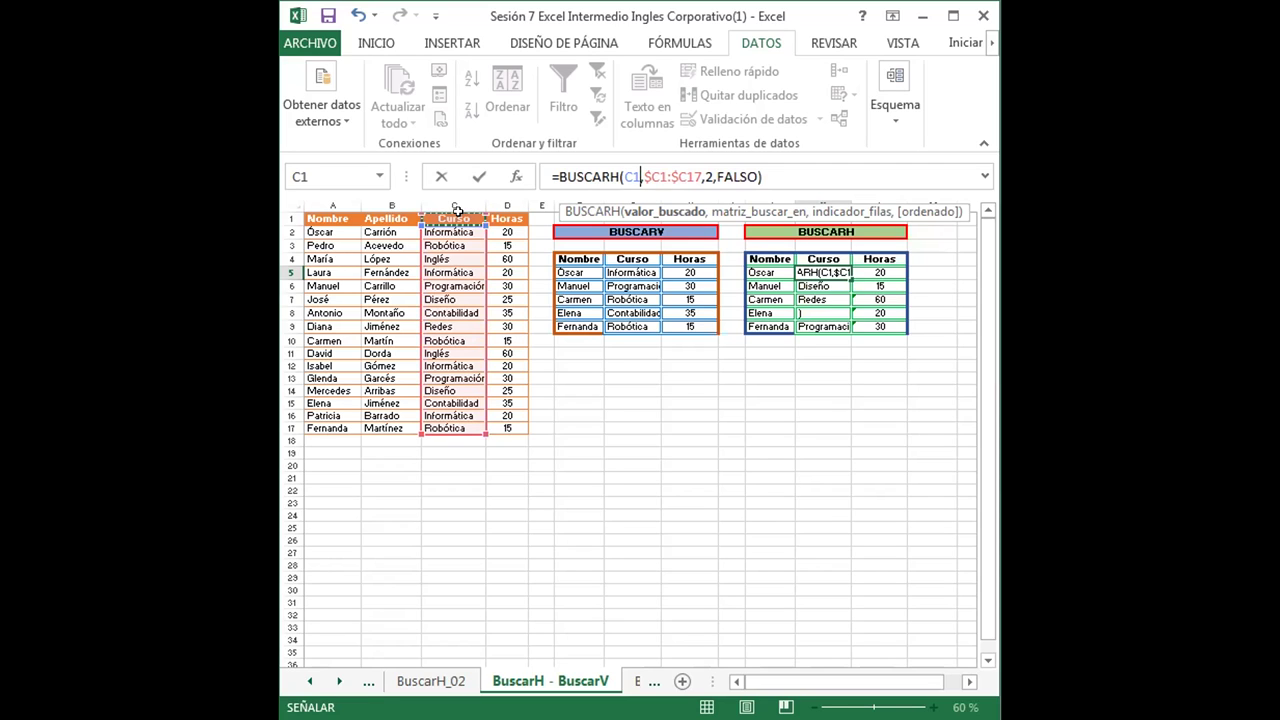
{"action": "key", "text": "F4"}
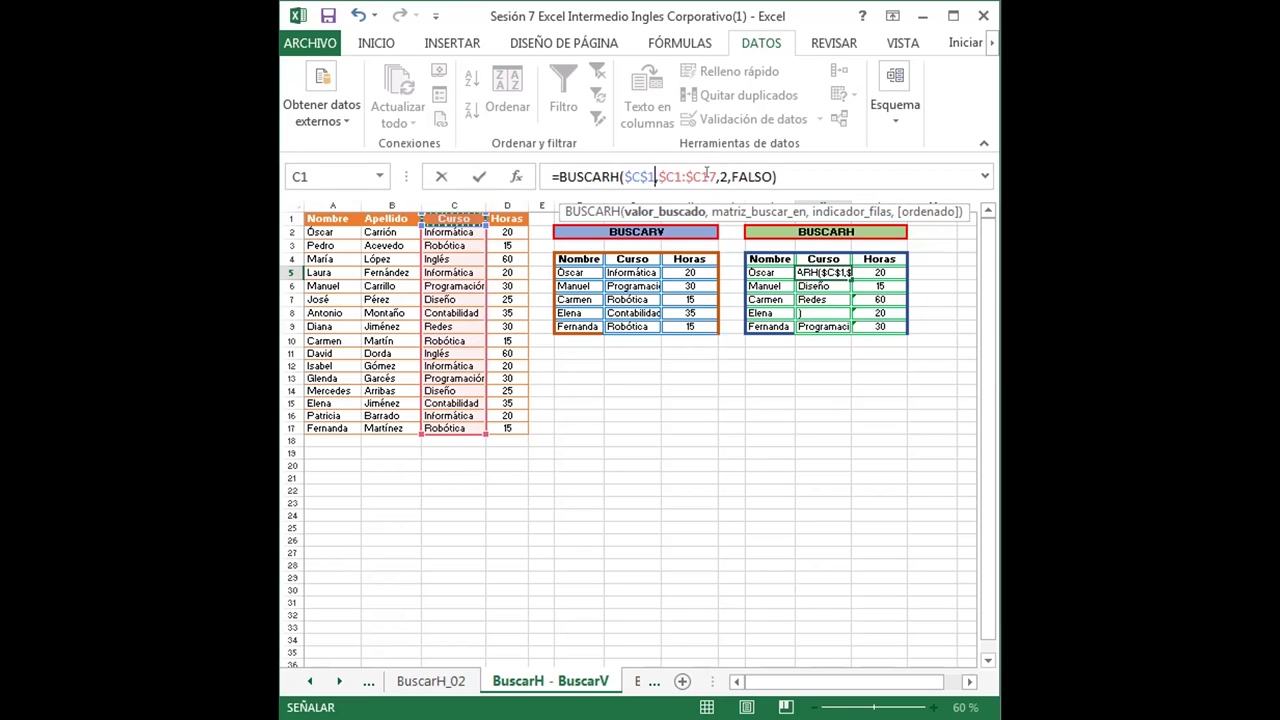
{"action": "left_click_drag", "start_coordinate": [716, 176], "coordinate": [657, 176]}
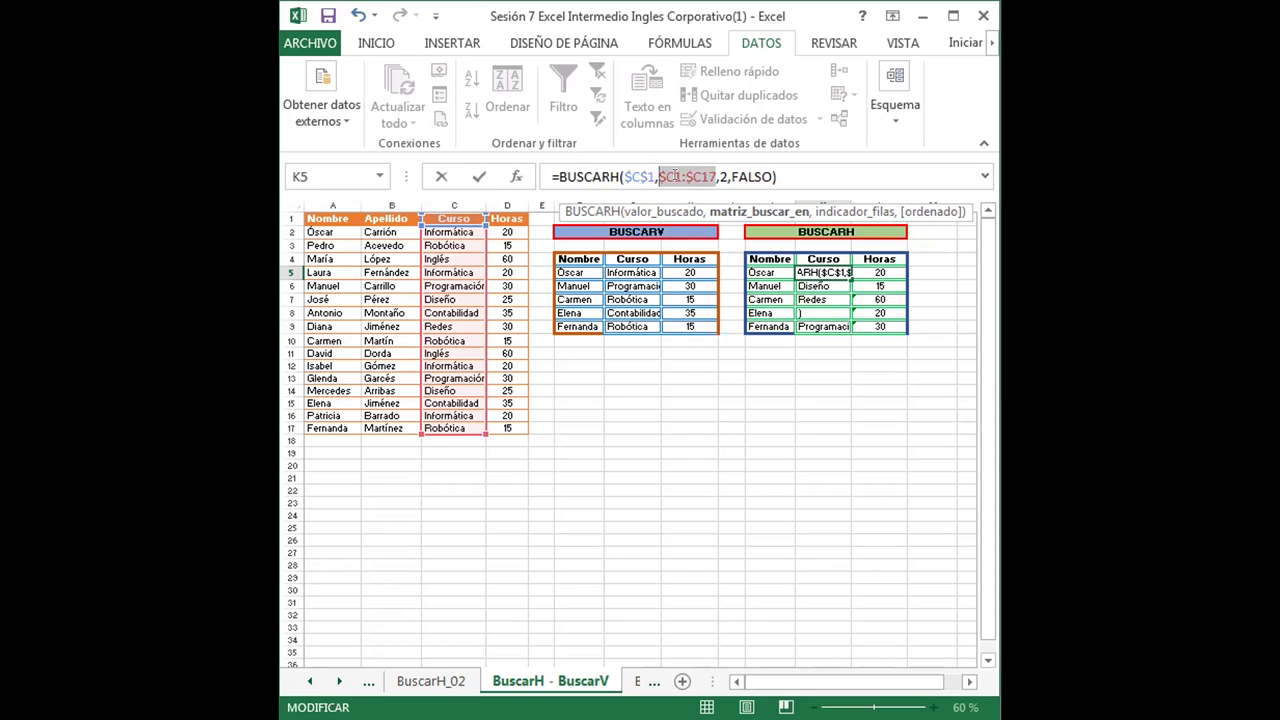
{"action": "left_click", "coordinate": [677, 176]}
{"action": "key", "text": "BackSpace"}
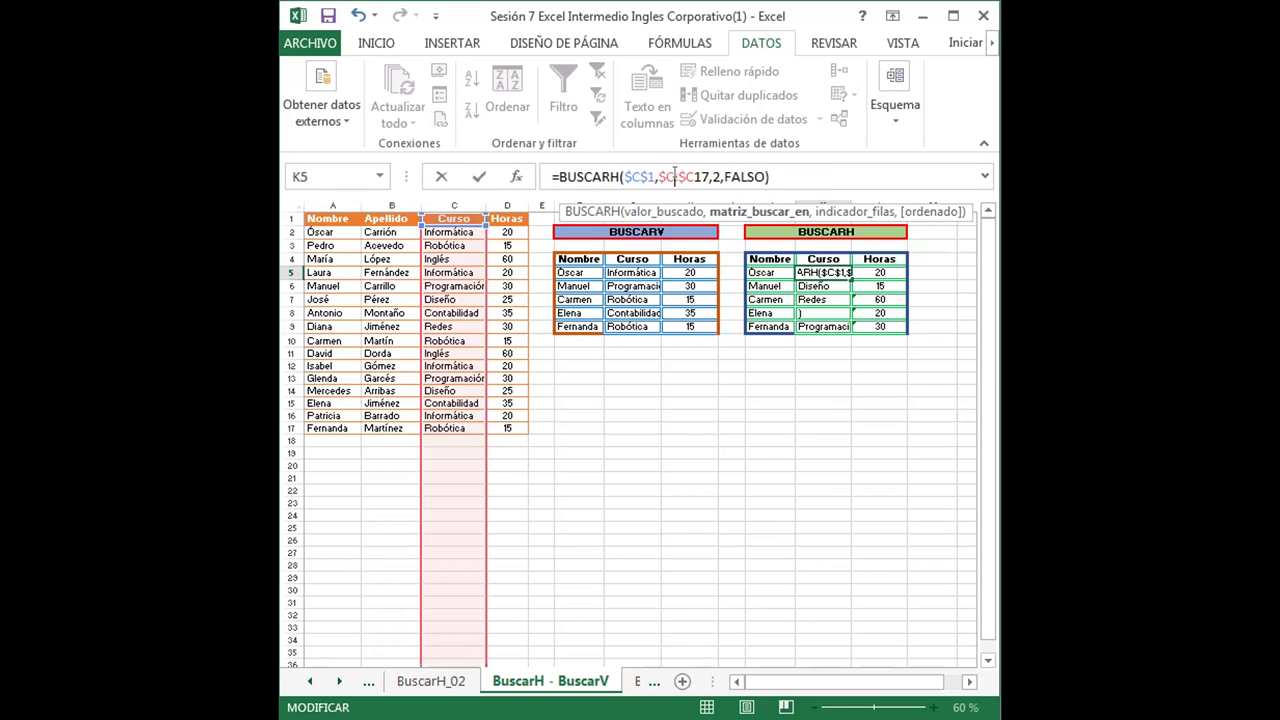
{"action": "type", "text": "2"}
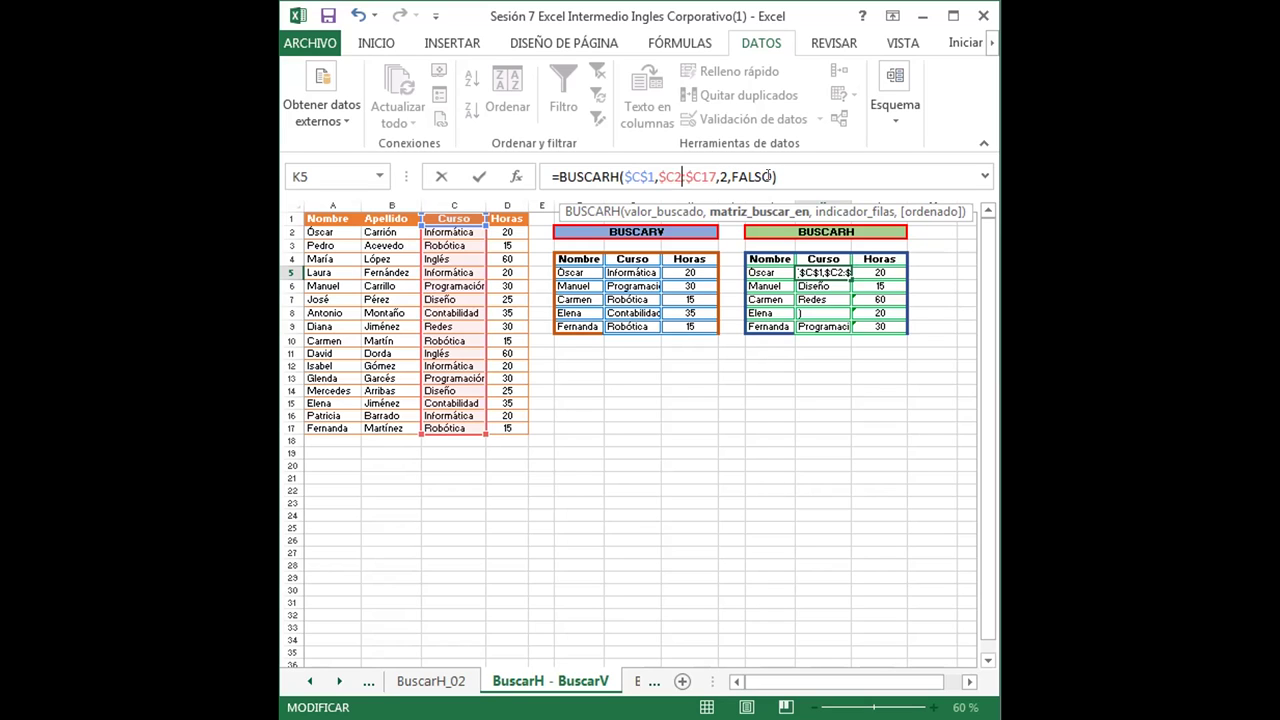
{"action": "left_click", "coordinate": [773, 176]}
{"action": "key", "text": "Return"}
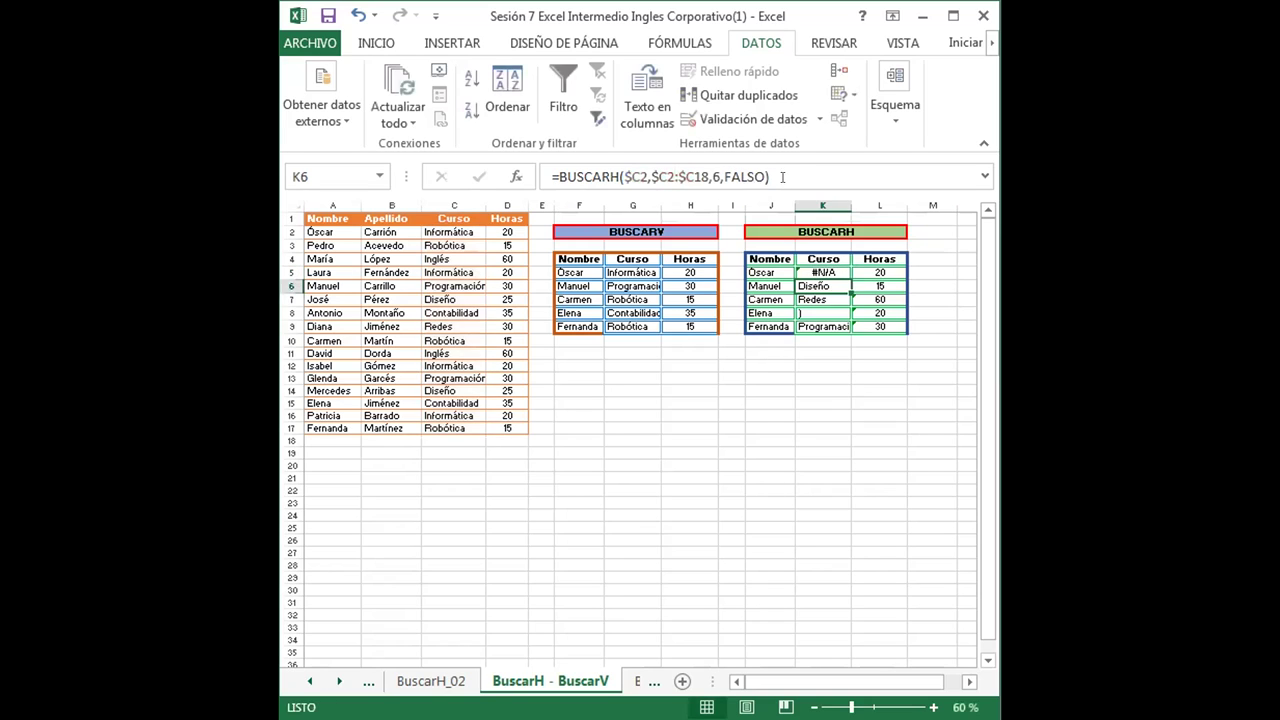
Change K5's range to $C1:$C17 so it returns Informática, then fill it down to K9.
{"action": "left_click", "coordinate": [830, 270]}
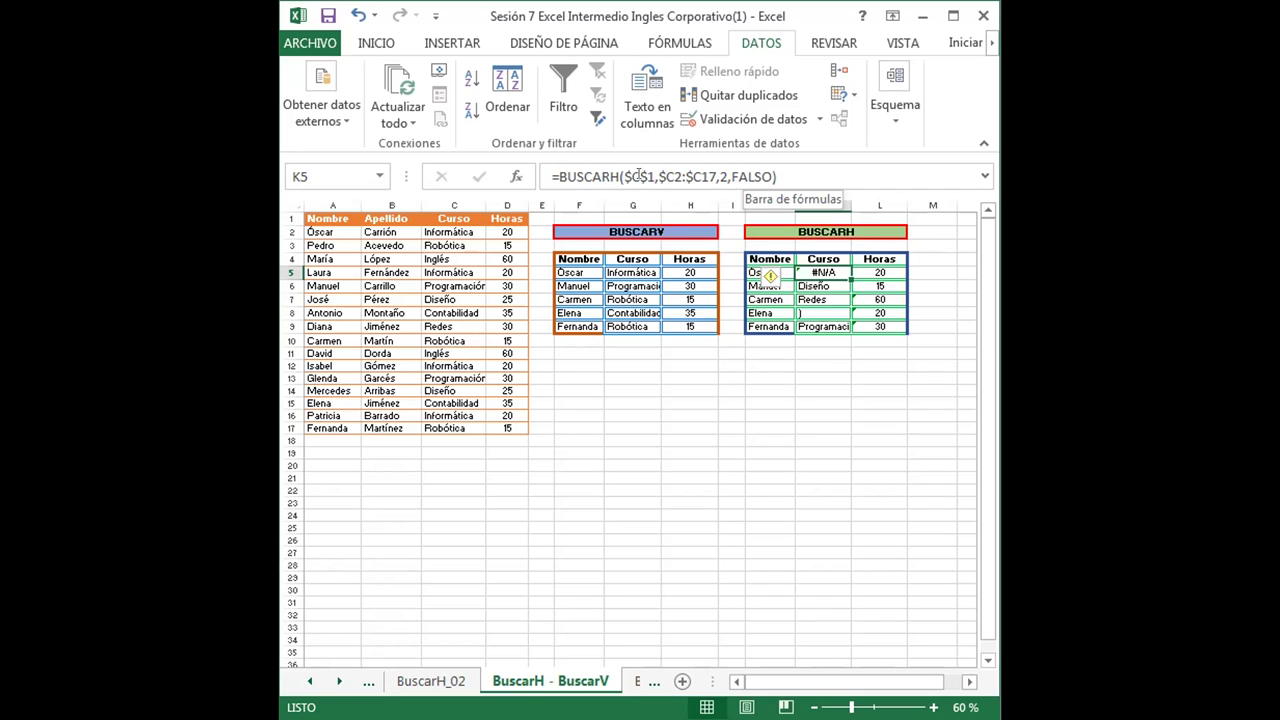
{"action": "left_click", "coordinate": [673, 166]}
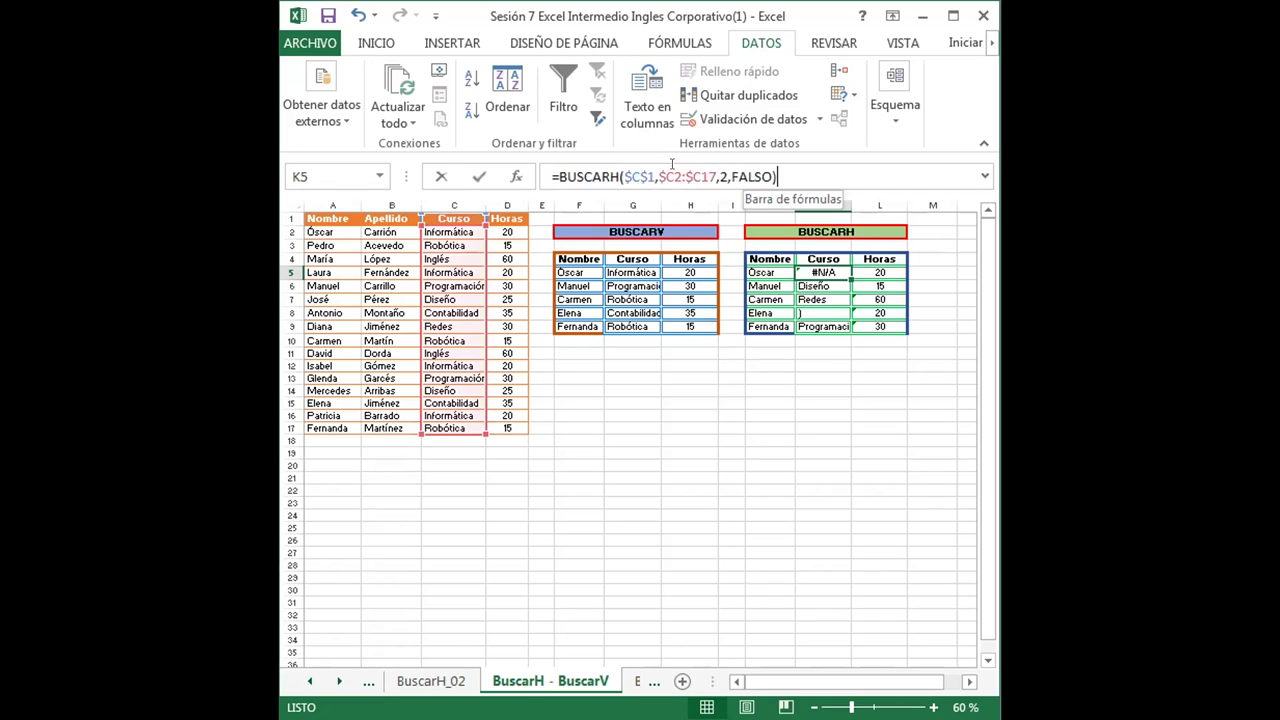
{"action": "left_click", "coordinate": [681, 166]}
{"action": "key", "text": "BackSpace"}
{"action": "type", "text": "1"}
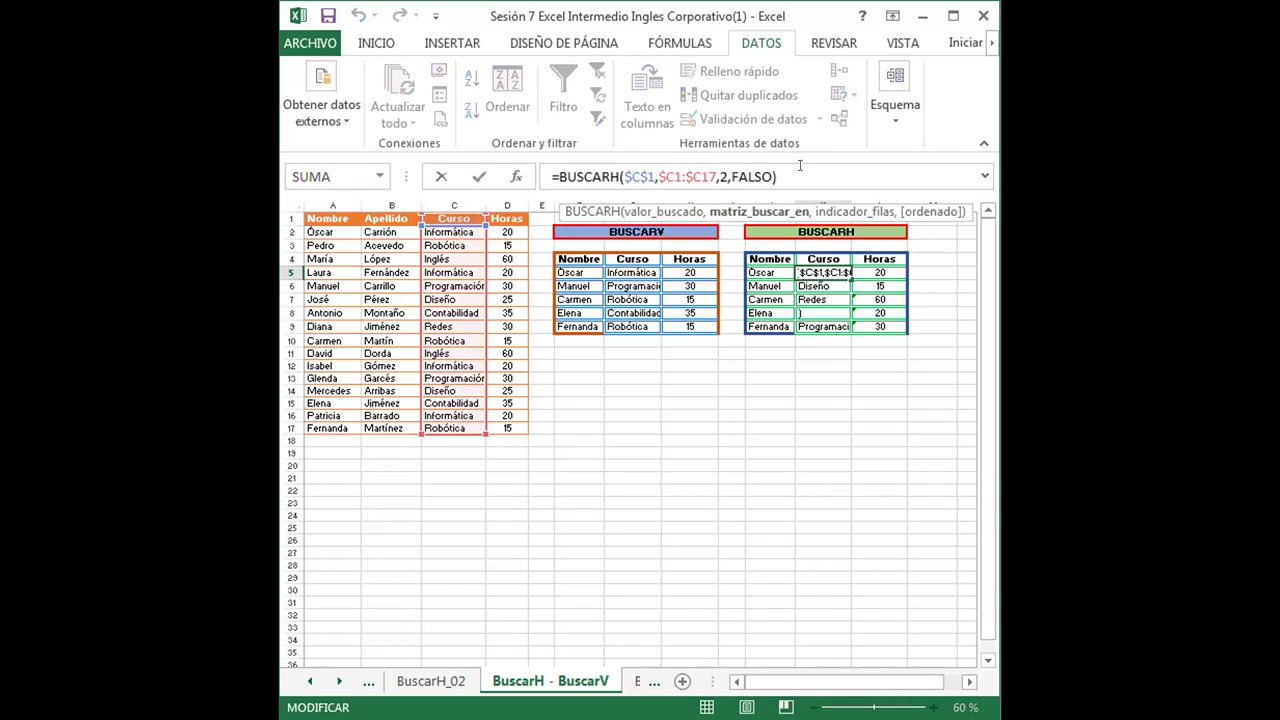
{"action": "key", "text": "Return"}
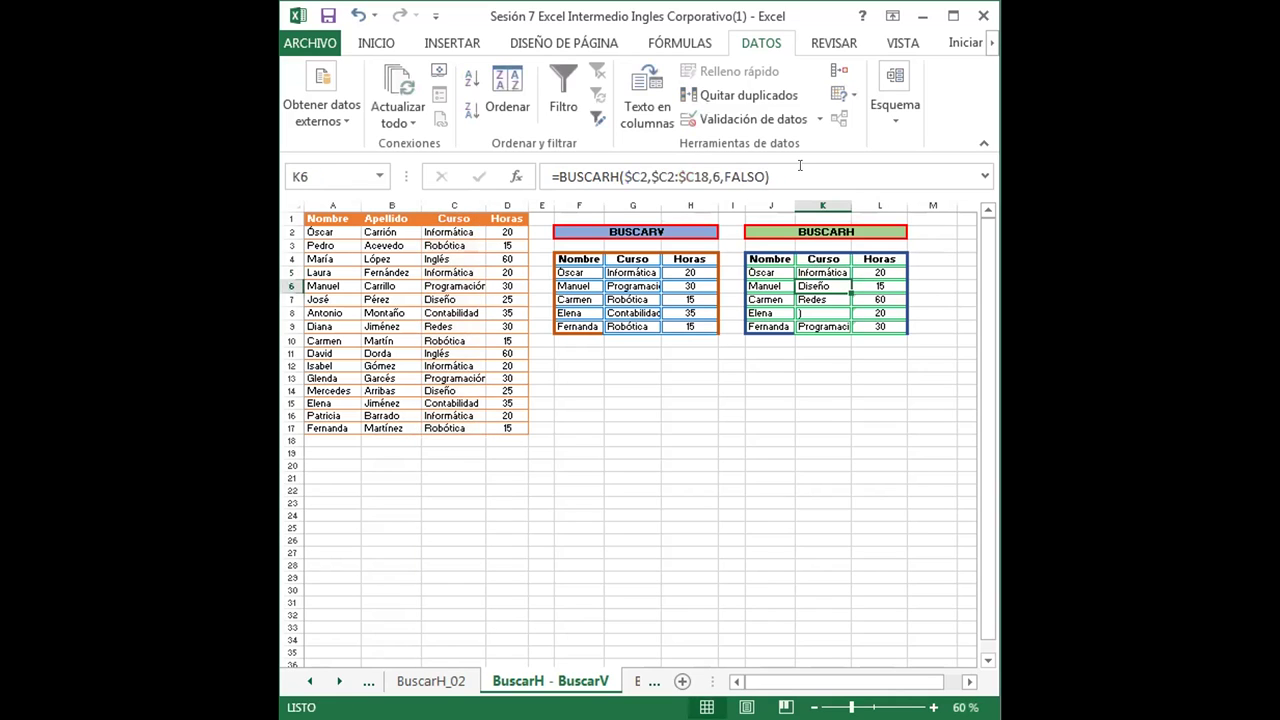
{"action": "left_click", "coordinate": [818, 272]}
{"action": "left_click_drag", "start_coordinate": [851, 279], "coordinate": [840, 328]}
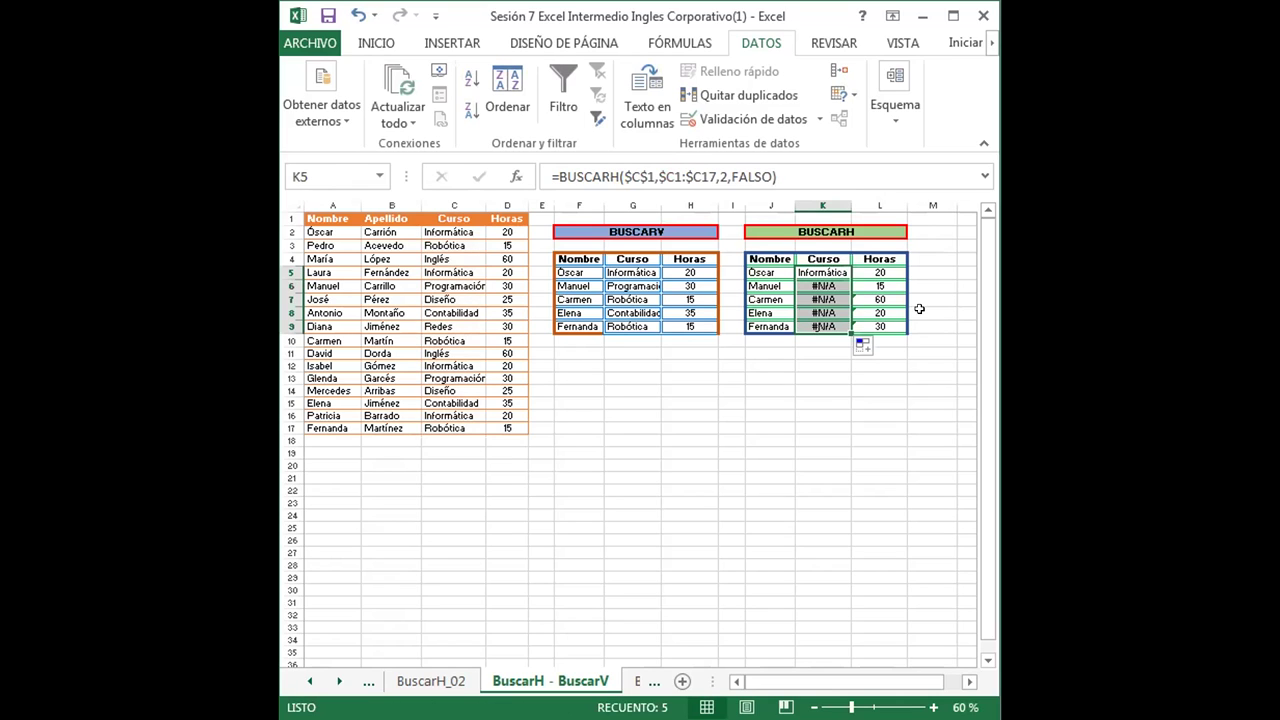
Lock K5's range as $C$1:$C$17 and fill it down to K9, all showing Informática.
{"action": "left_click", "coordinate": [820, 285]}
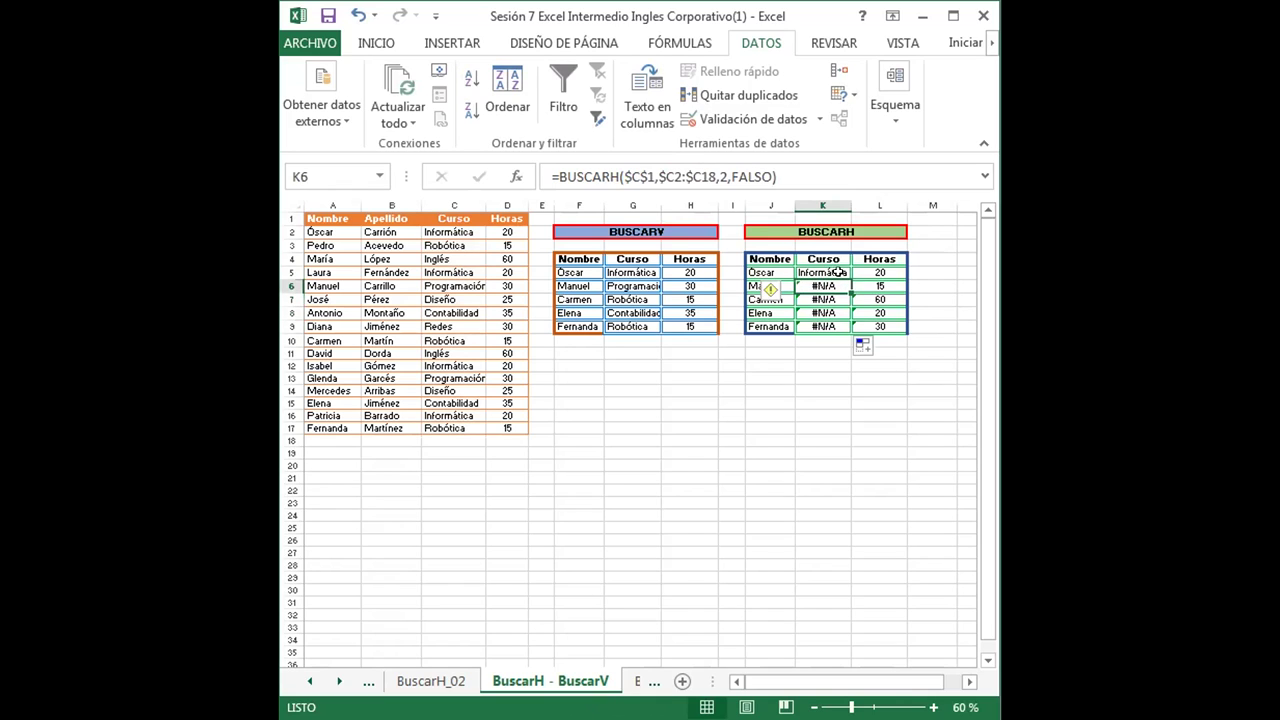
{"action": "left_click", "coordinate": [835, 270]}
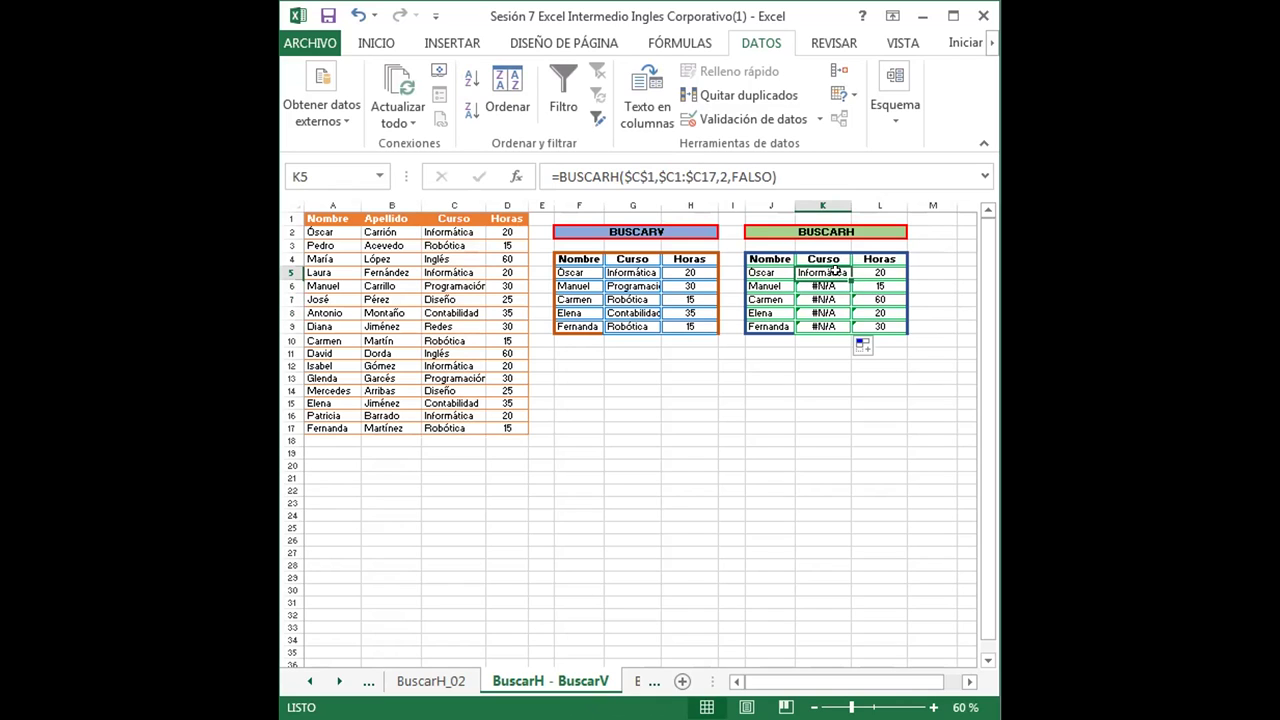
{"action": "left_click", "coordinate": [787, 167]}
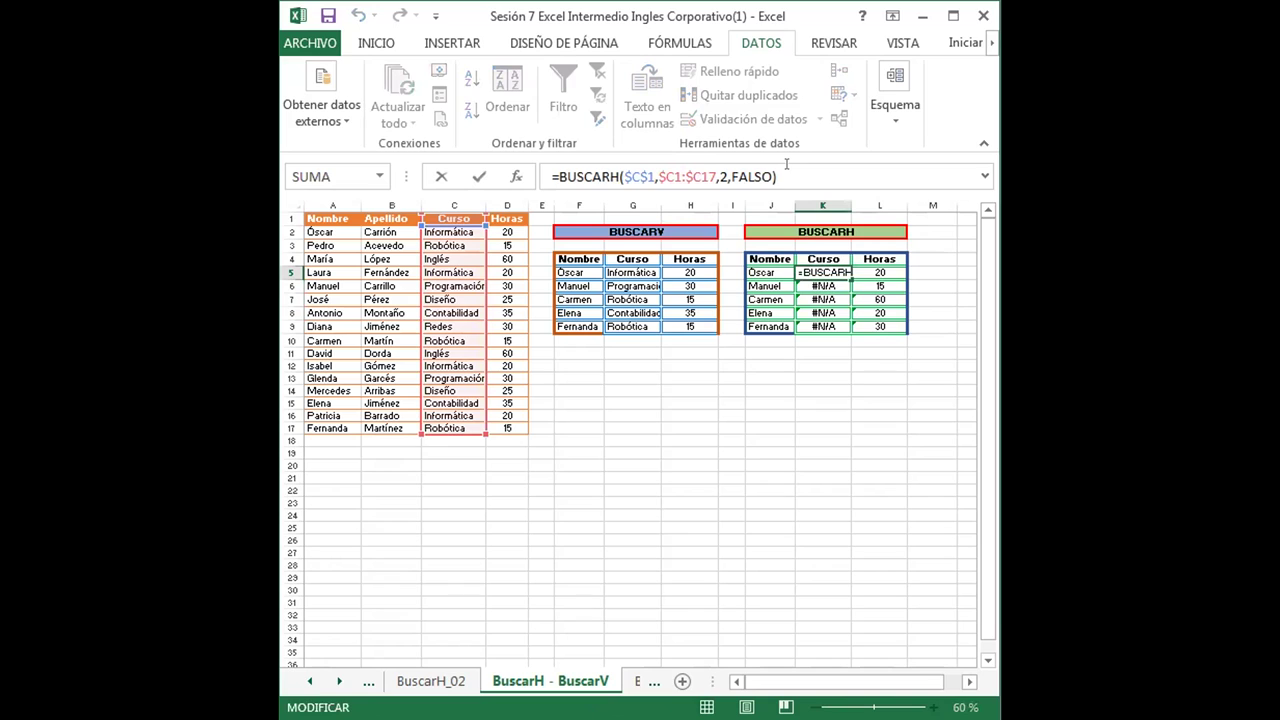
{"action": "left_click", "coordinate": [719, 176]}
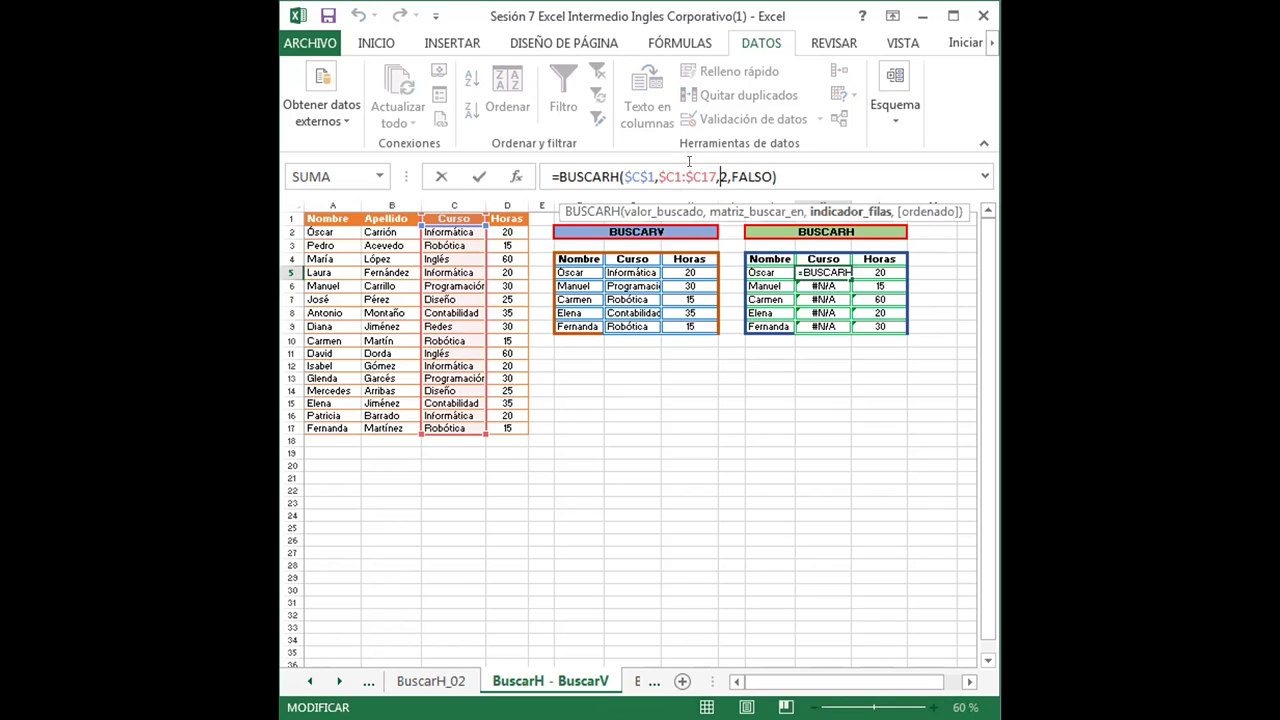
{"action": "left_click_drag", "start_coordinate": [658, 176], "coordinate": [712, 176]}
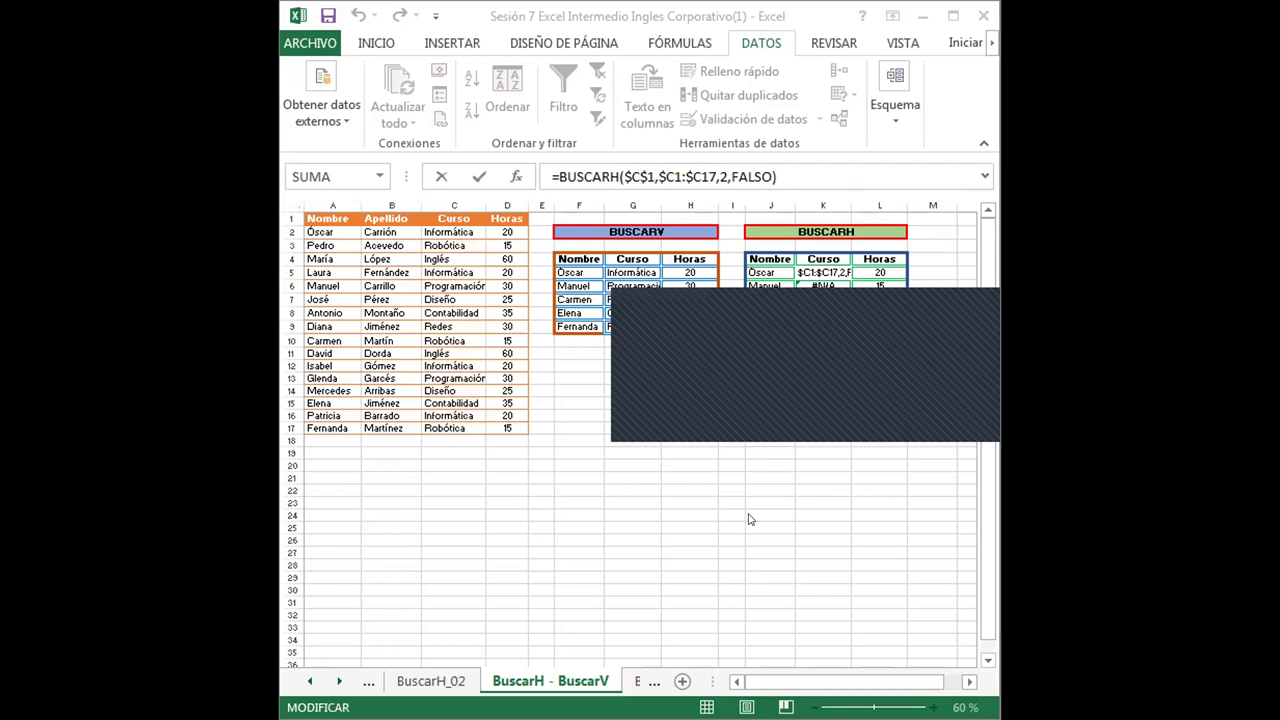
{"action": "left_click", "coordinate": [686, 242]}
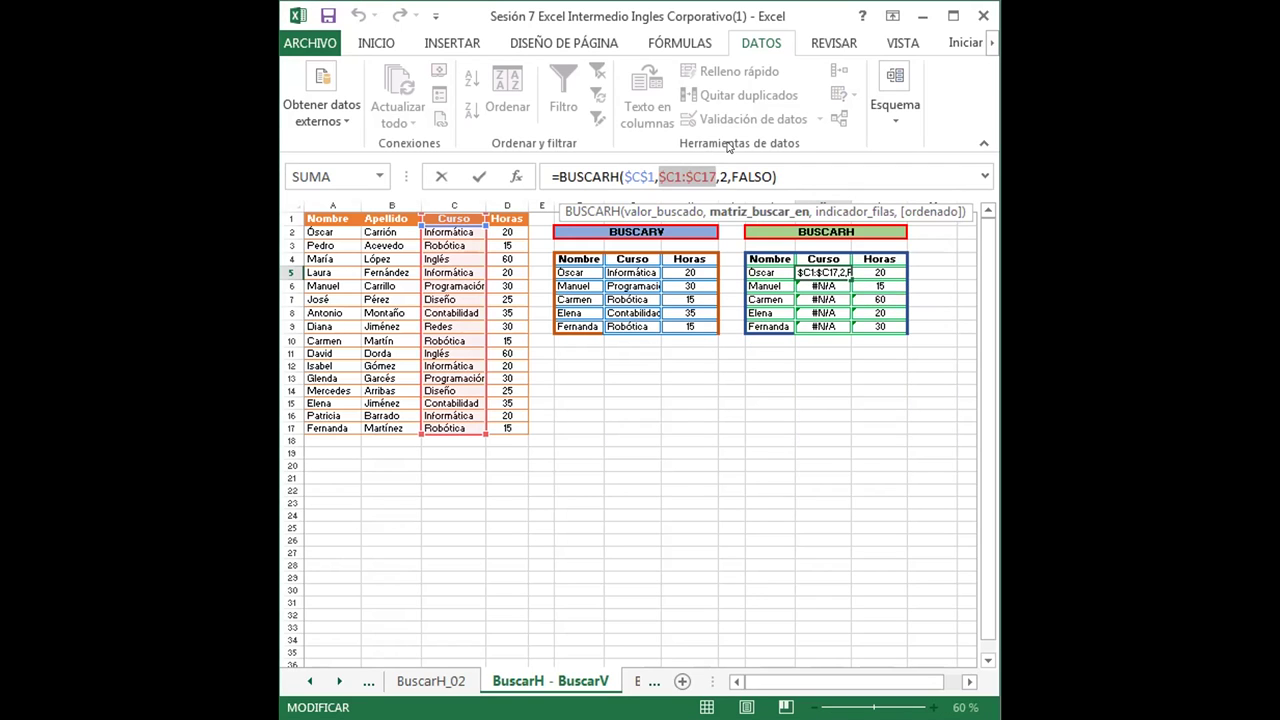
{"action": "key", "text": "F4"}
{"action": "key", "text": "F4"}
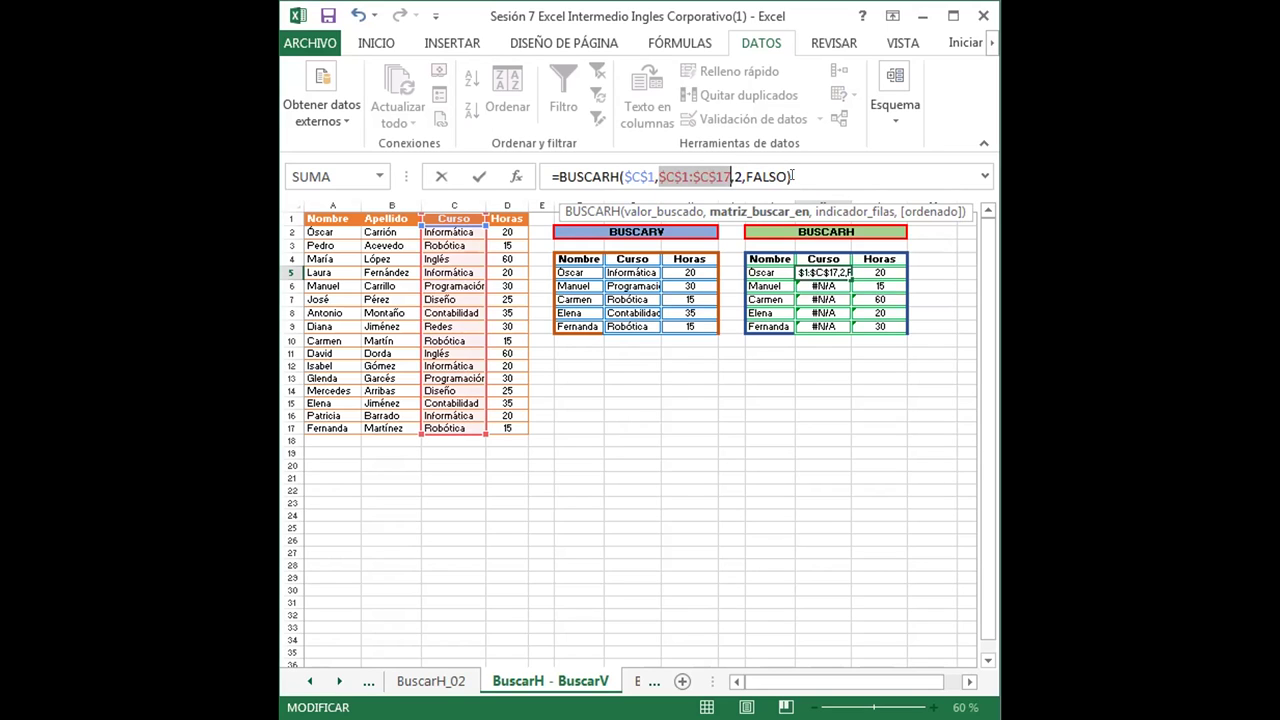
{"action": "left_click", "coordinate": [792, 175]}
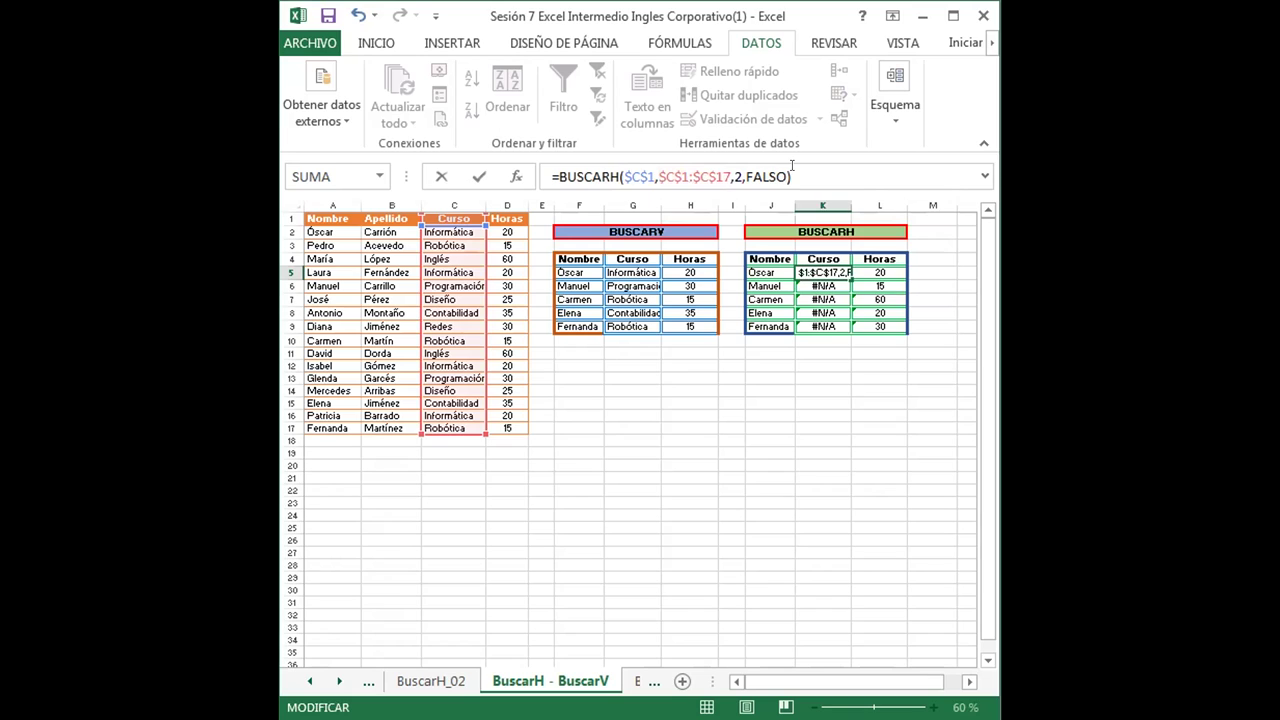
{"action": "key", "text": "Return"}
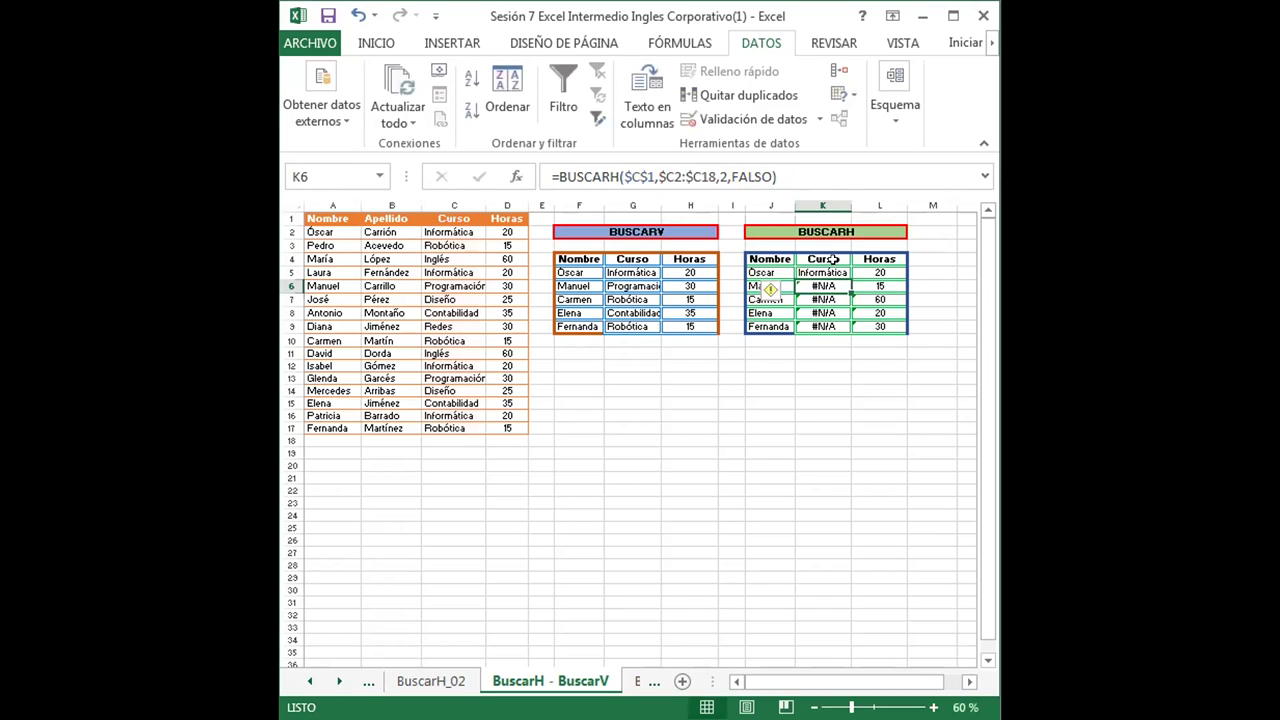
{"action": "left_click", "coordinate": [832, 270]}
{"action": "left_click_drag", "start_coordinate": [850, 279], "coordinate": [850, 330]}
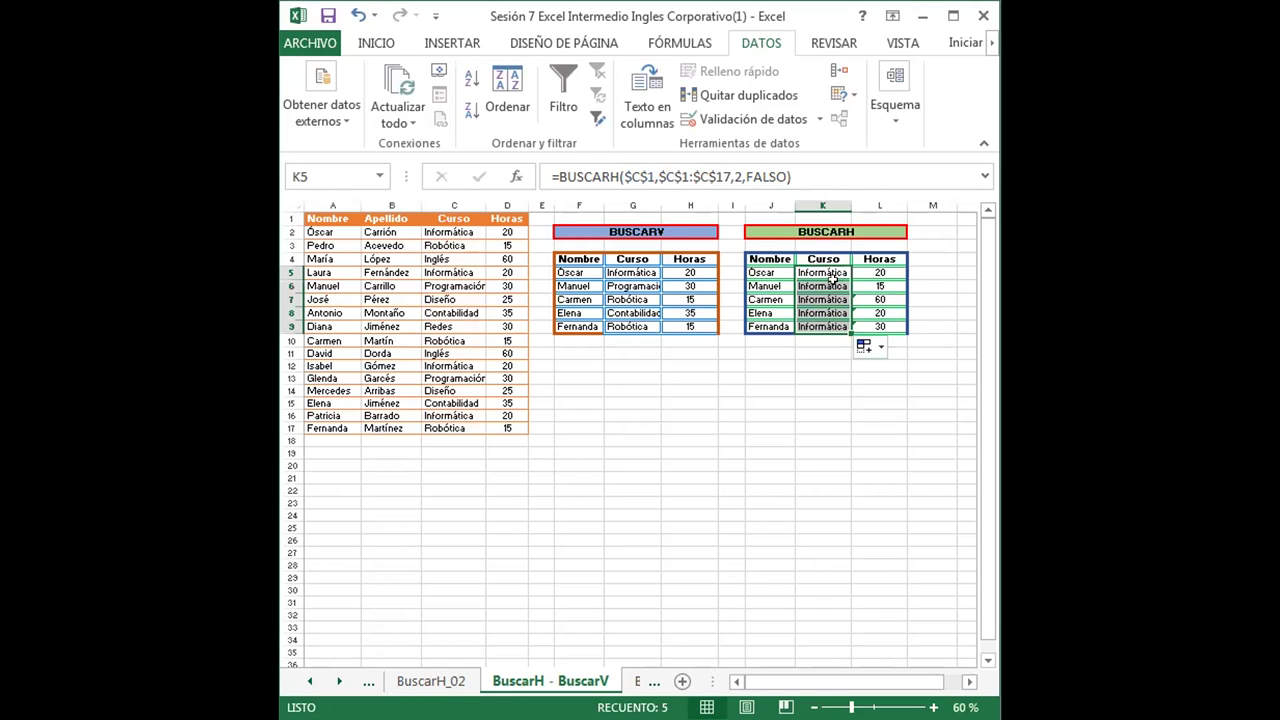
Set K6 and K7's row indexes to 6 and 10, giving Programación and Robótica.
{"action": "left_click", "coordinate": [828, 285]}
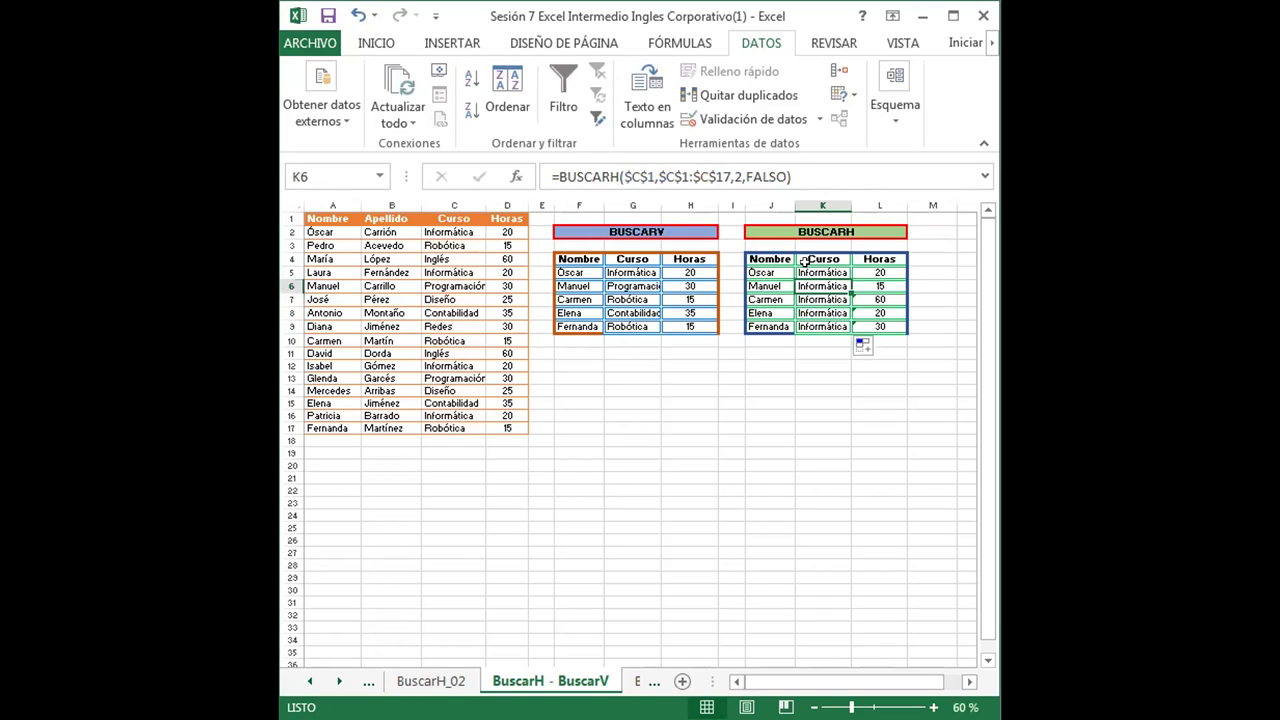
{"action": "left_click", "coordinate": [734, 168]}
{"action": "double_click", "coordinate": [738, 177]}
{"action": "type", "text": "6"}
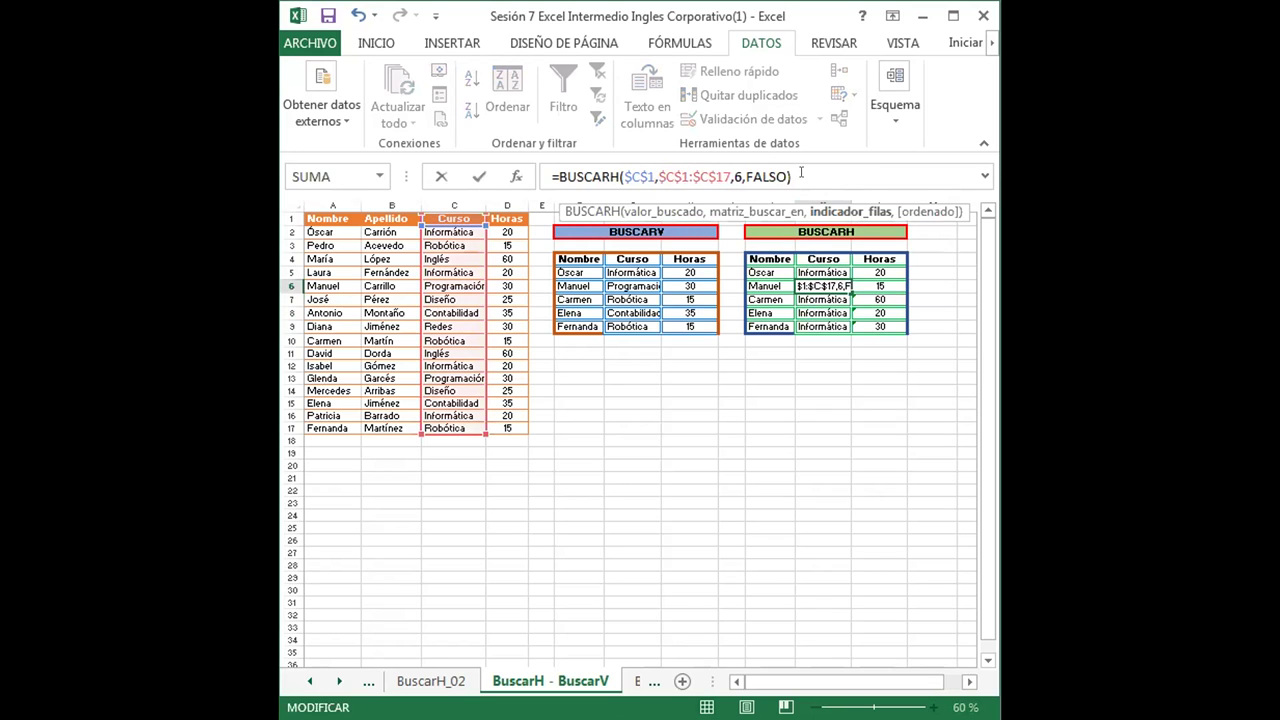
{"action": "key", "text": "Return"}
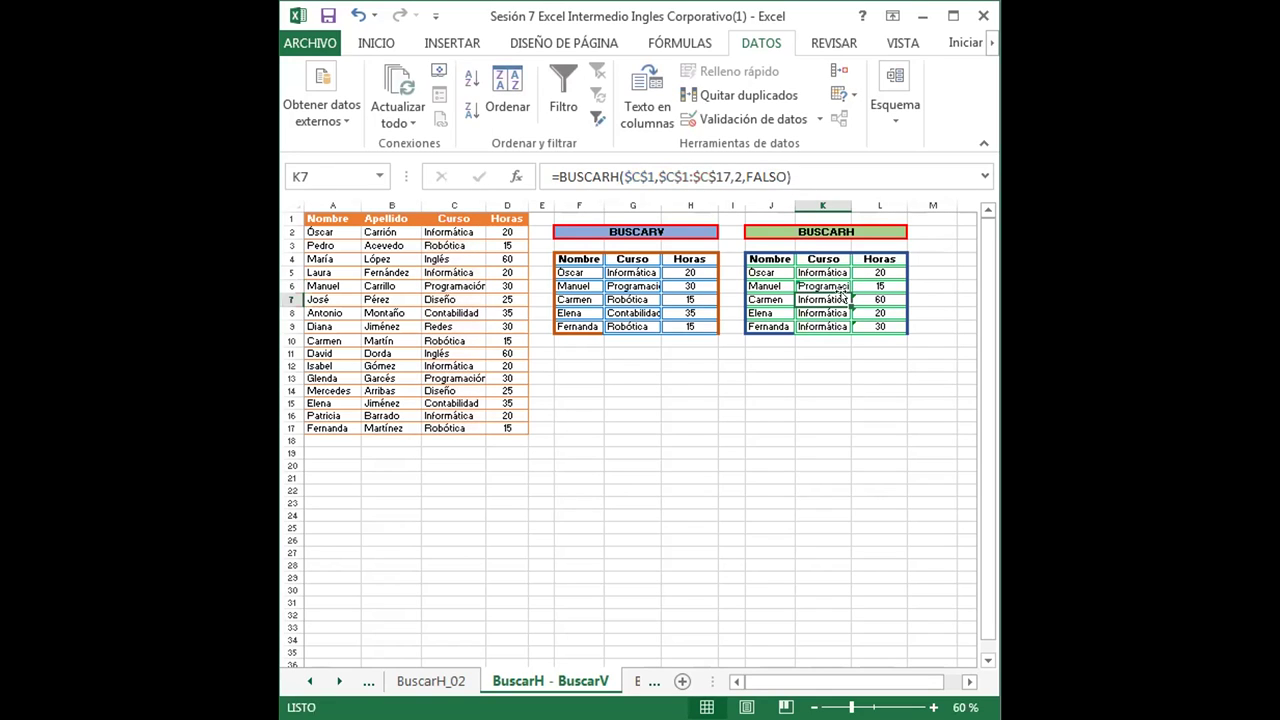
{"action": "double_click", "coordinate": [834, 298]}
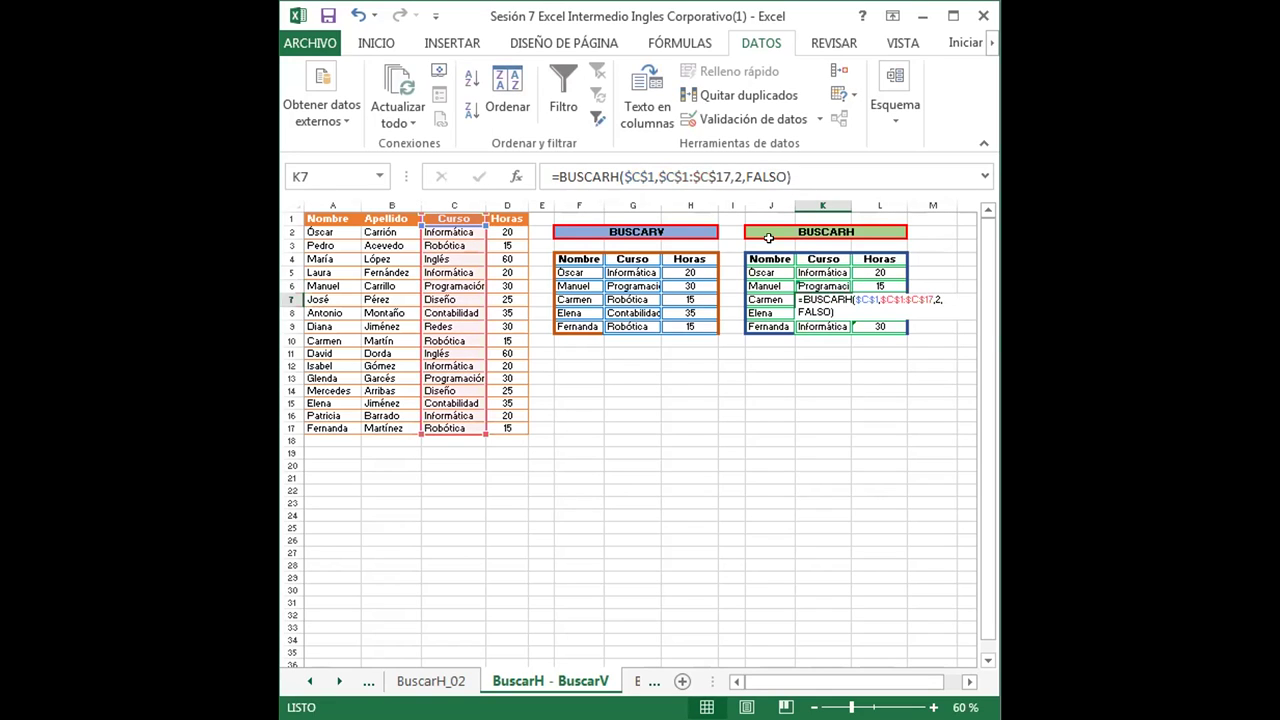
{"action": "left_click", "coordinate": [736, 166]}
{"action": "key", "text": "BackSpace"}
{"action": "type", "text": "10"}
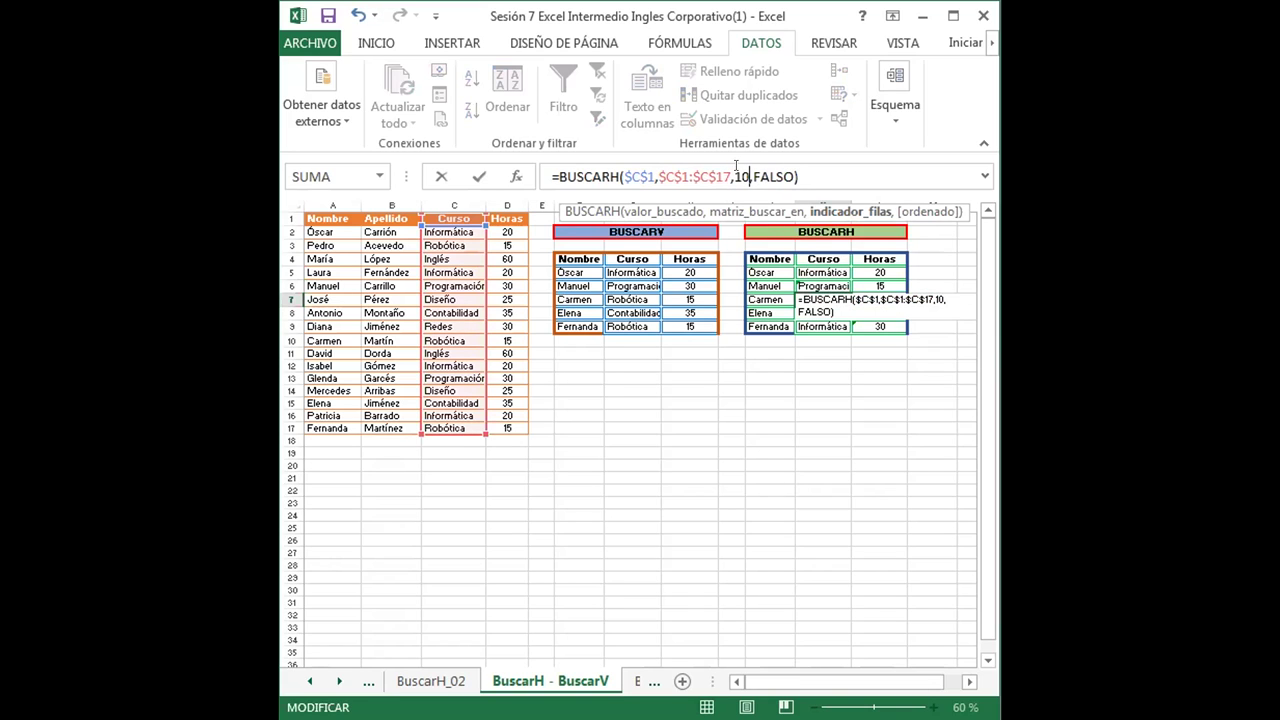
{"action": "key", "text": "Return"}
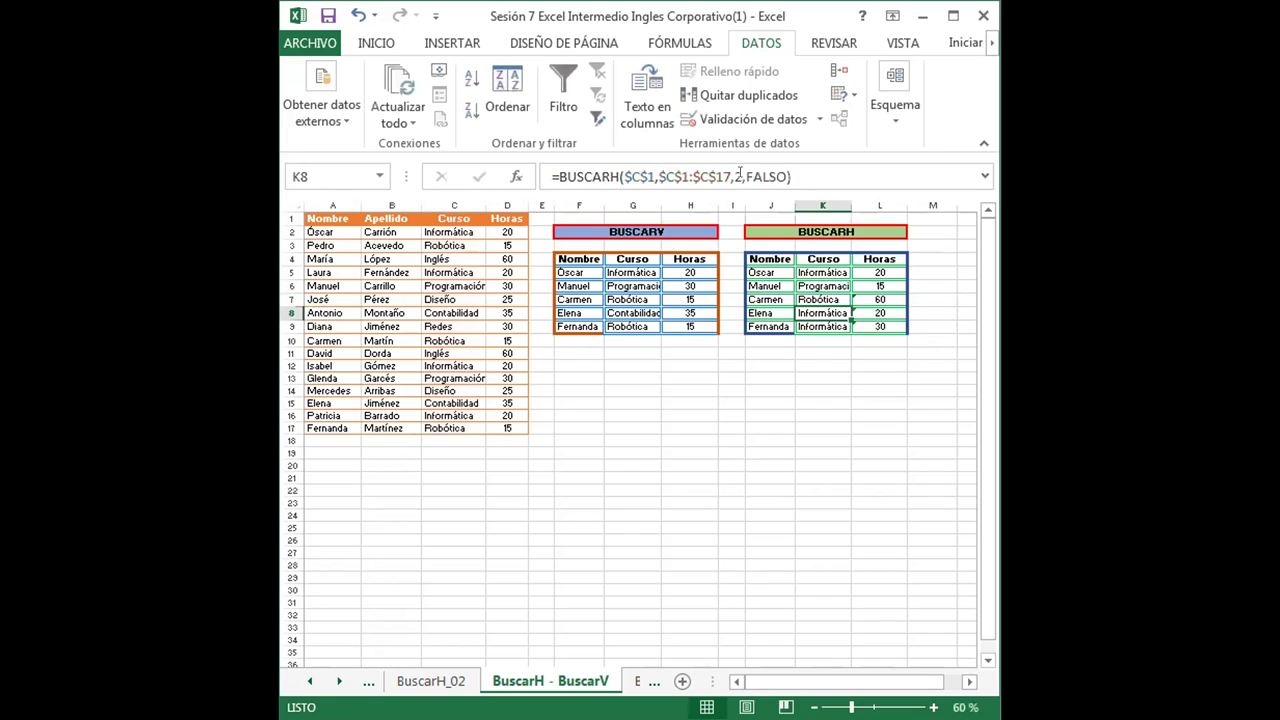
Set K8 and K9's row indexes to 15 and 17, giving Contabilidad and Robótica.
{"action": "double_click", "coordinate": [736, 176]}
{"action": "type", "text": "15"}
{"action": "key", "text": "Return"}
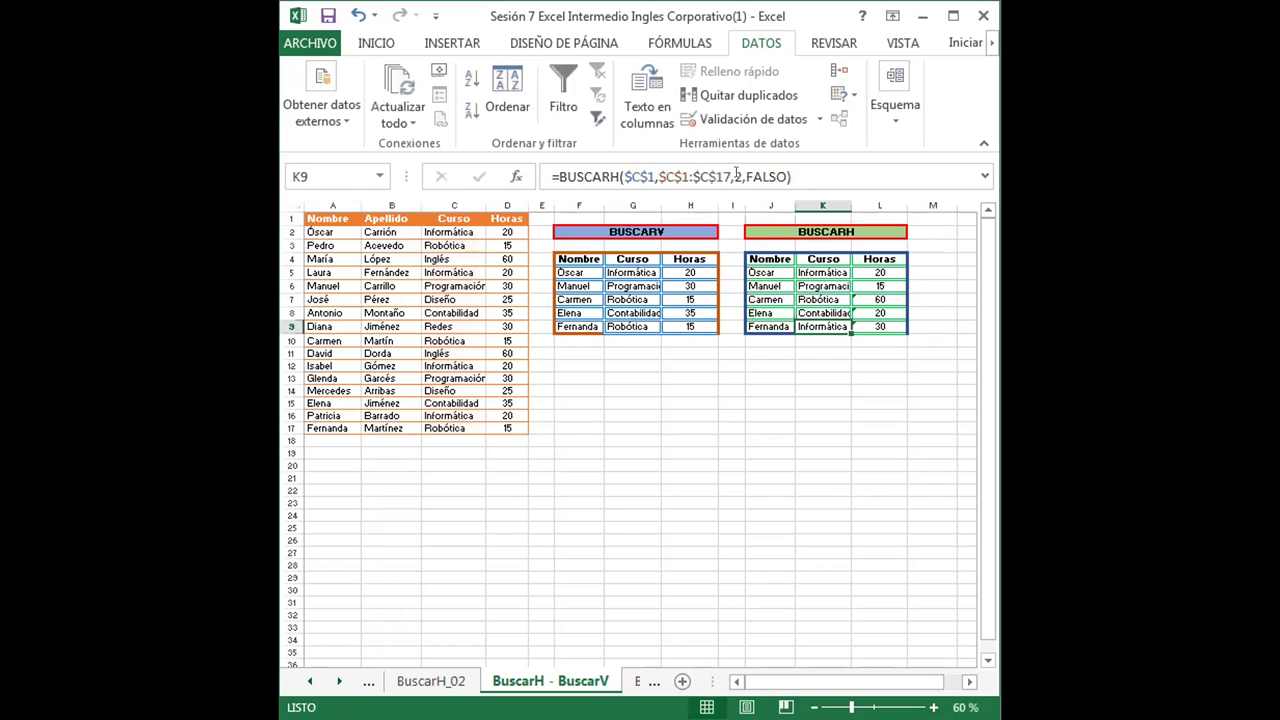
{"action": "double_click", "coordinate": [736, 176]}
{"action": "type", "text": "17"}
{"action": "key", "text": "Return"}
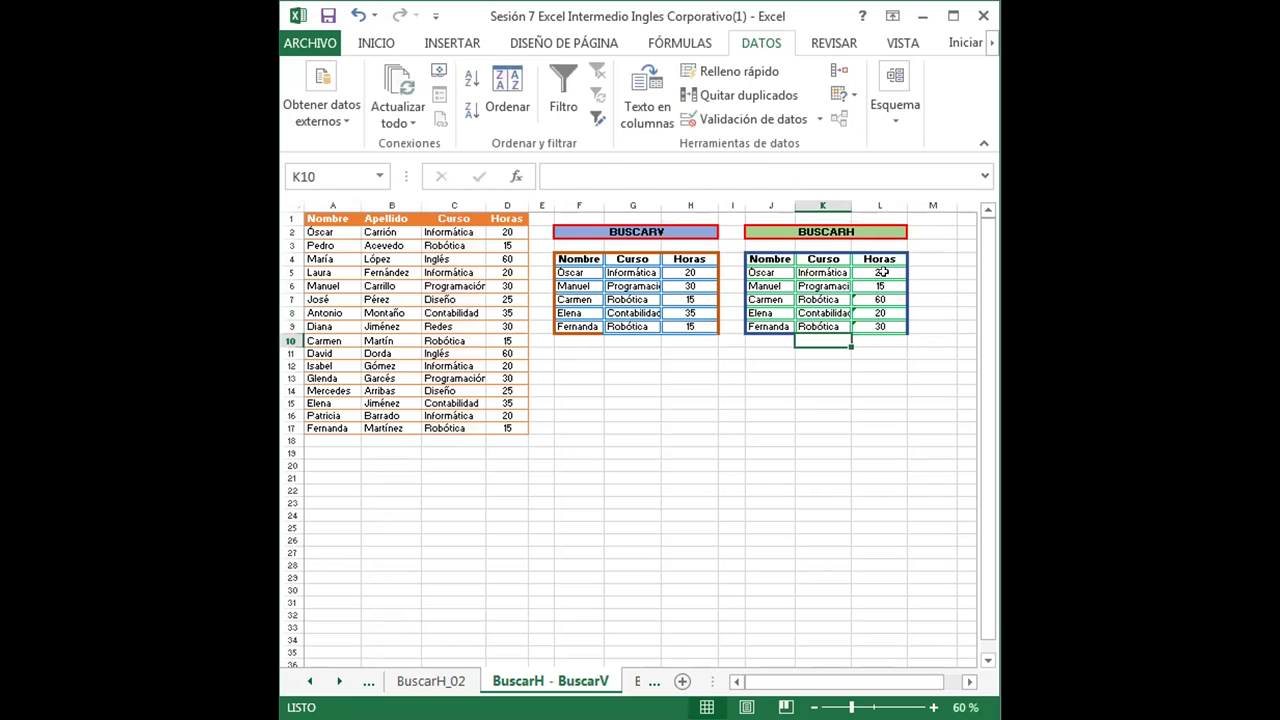
{"action": "left_click", "coordinate": [882, 273]}
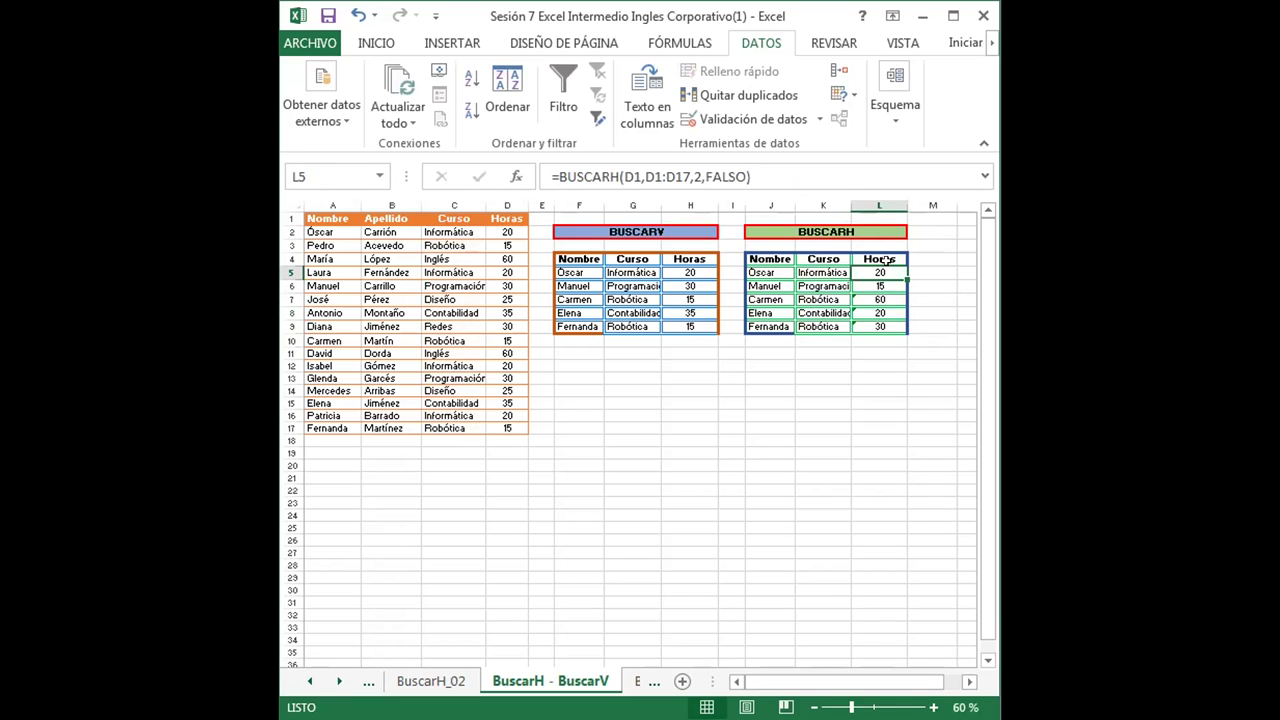
Lock L5's formula to =BUSCARH($D$1,$D$1:$D$17,2,FALSO), still returning 20.
{"action": "left_click", "coordinate": [791, 179]}
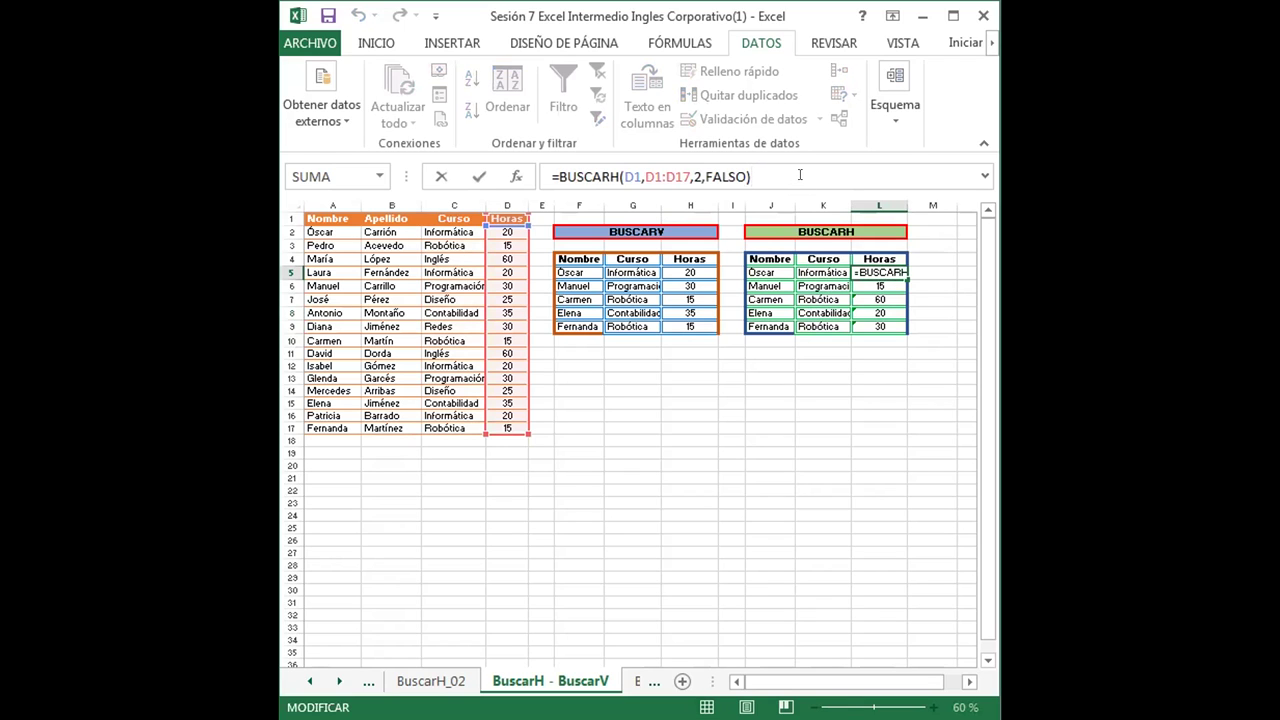
{"action": "double_click", "coordinate": [633, 176]}
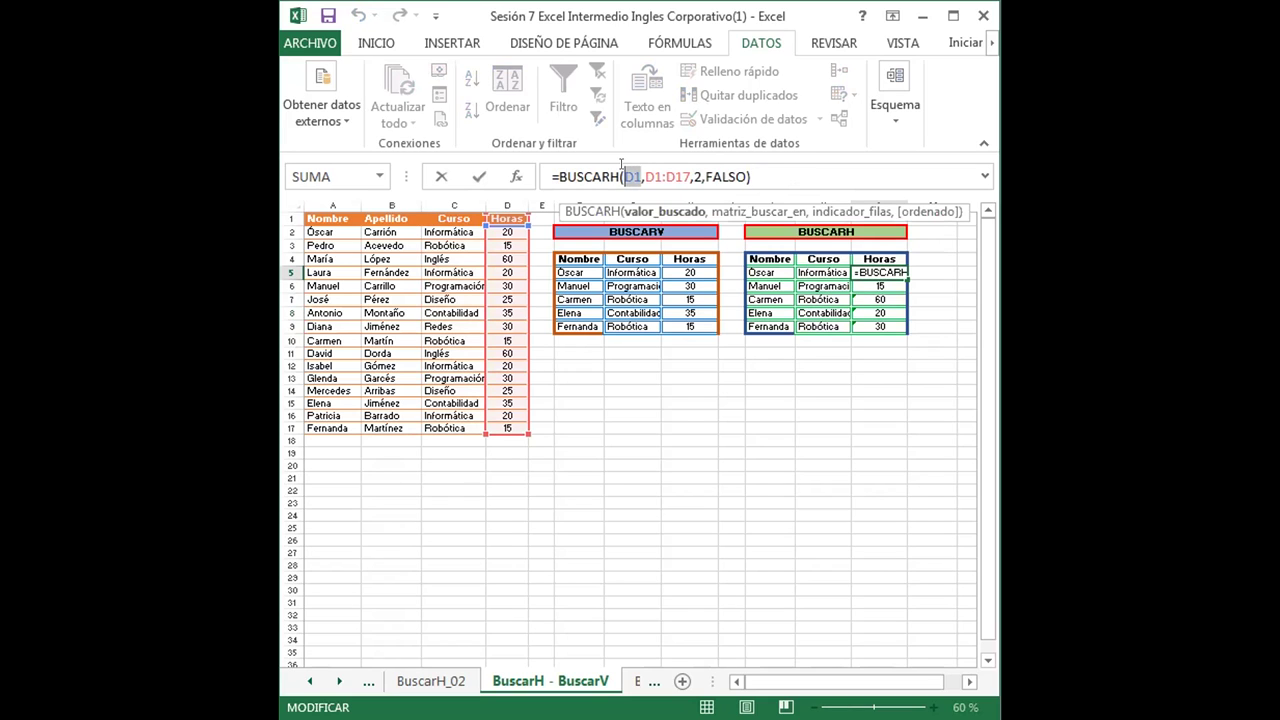
{"action": "key", "text": "F4"}
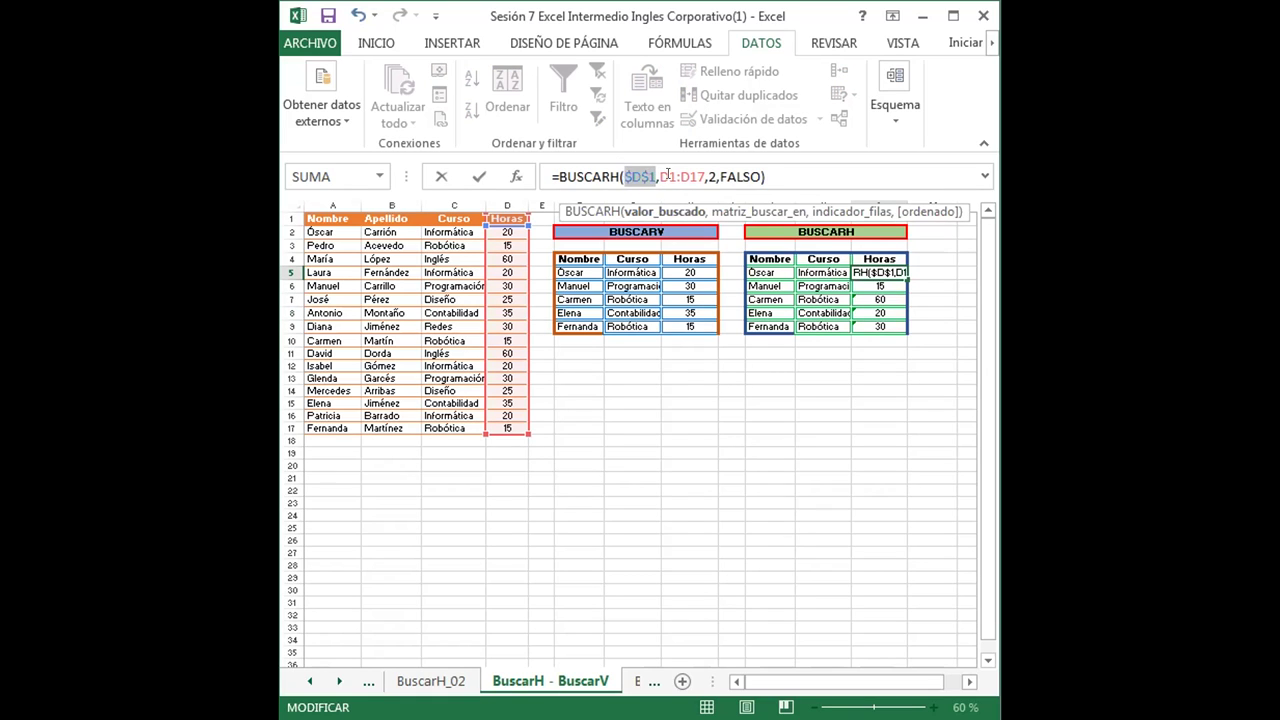
{"action": "left_click", "coordinate": [656, 176]}
{"action": "left_click_drag", "start_coordinate": [658, 176], "coordinate": [703, 176]}
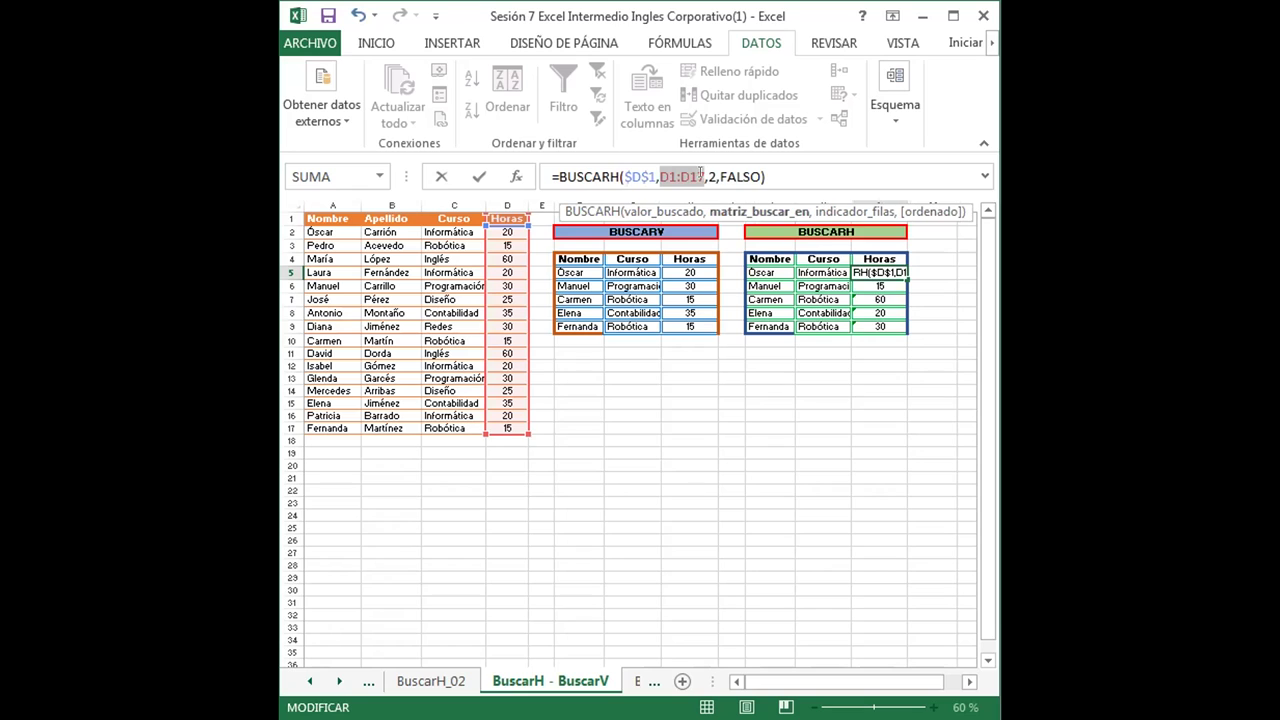
{"action": "key", "text": "F4"}
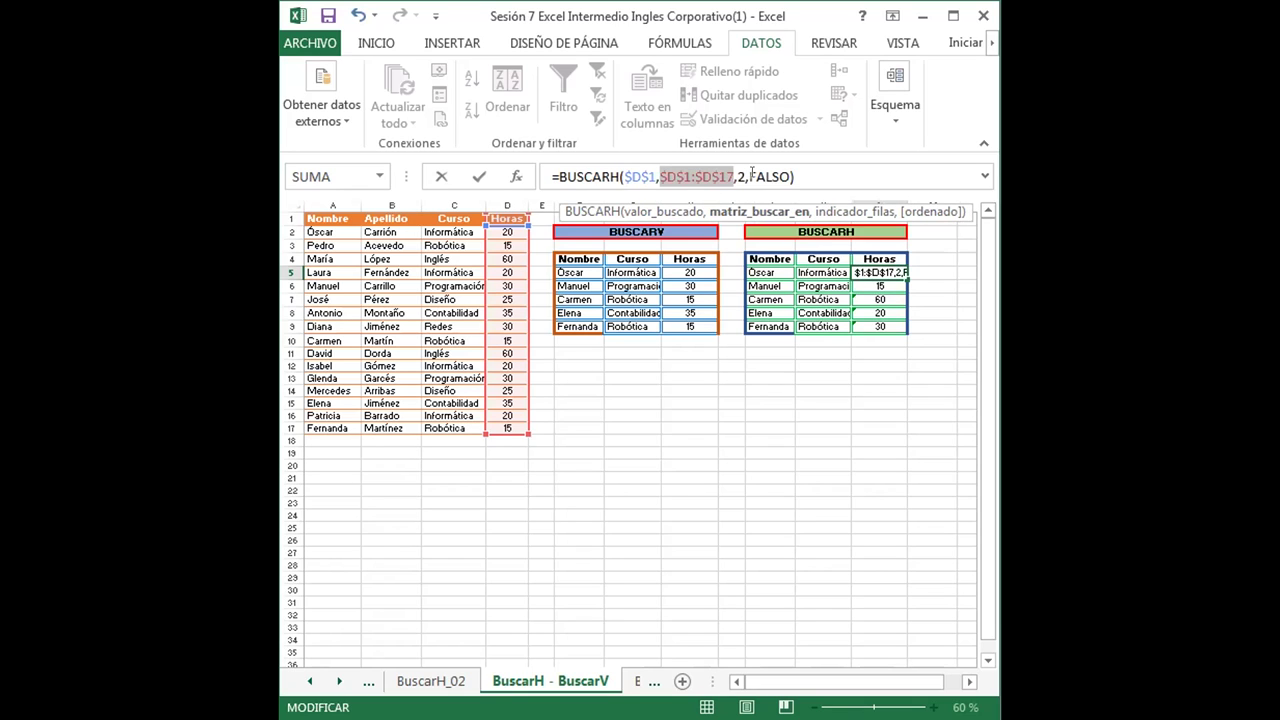
{"action": "key", "text": "Right"}
{"action": "key", "text": "Return"}
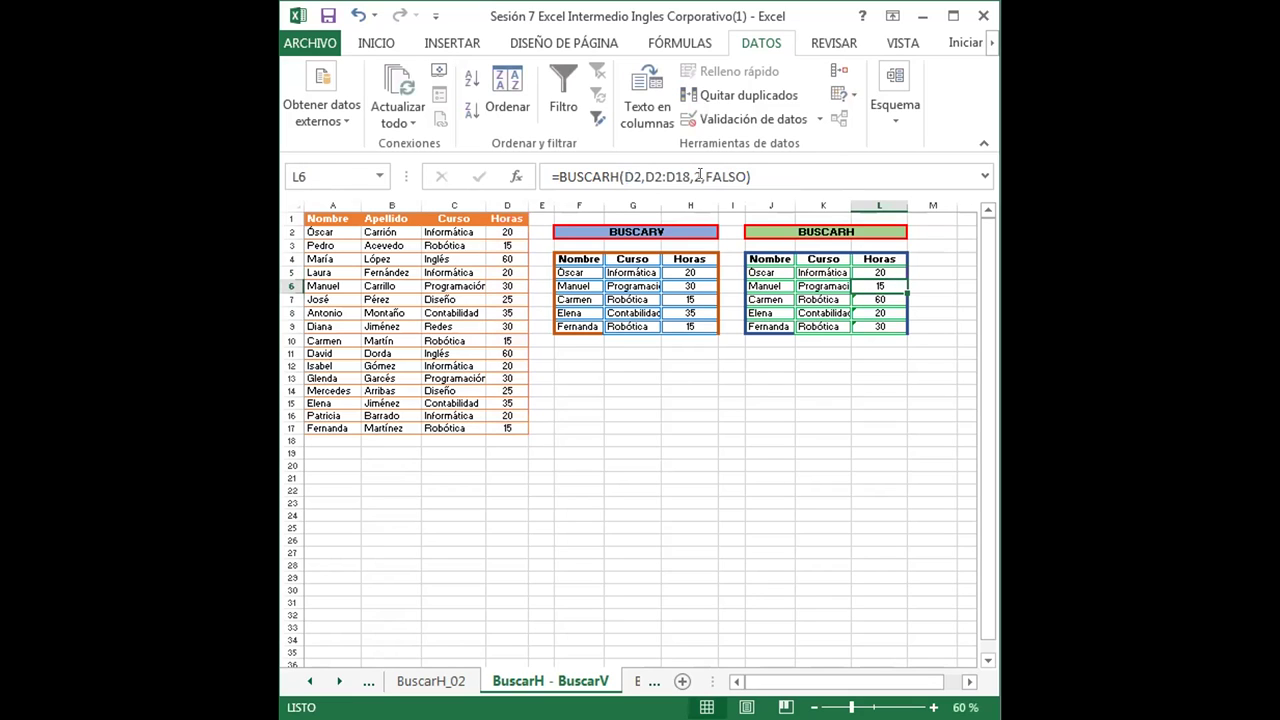
Fill L5's Horas lookup down to L9 and set L6's row index to 6, showing 30.
{"action": "left_click", "coordinate": [881, 272]}
{"action": "left_click_drag", "start_coordinate": [907, 279], "coordinate": [900, 323]}
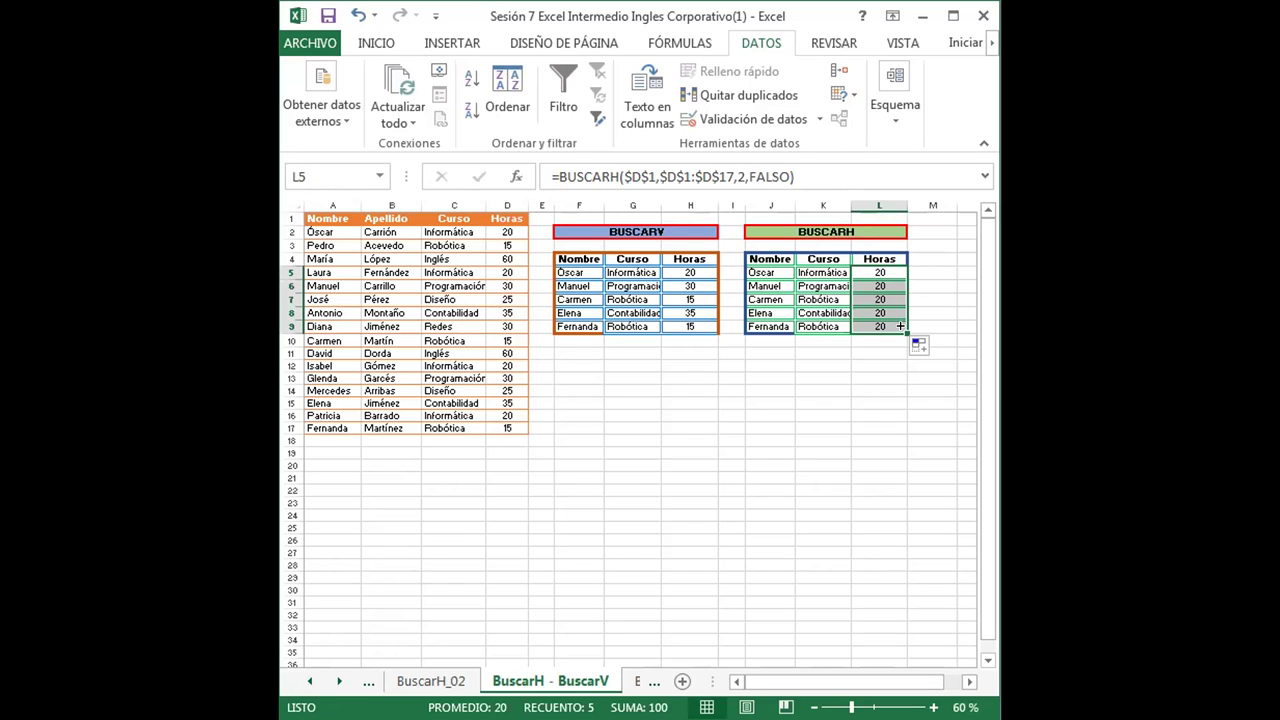
{"action": "left_click", "coordinate": [886, 281]}
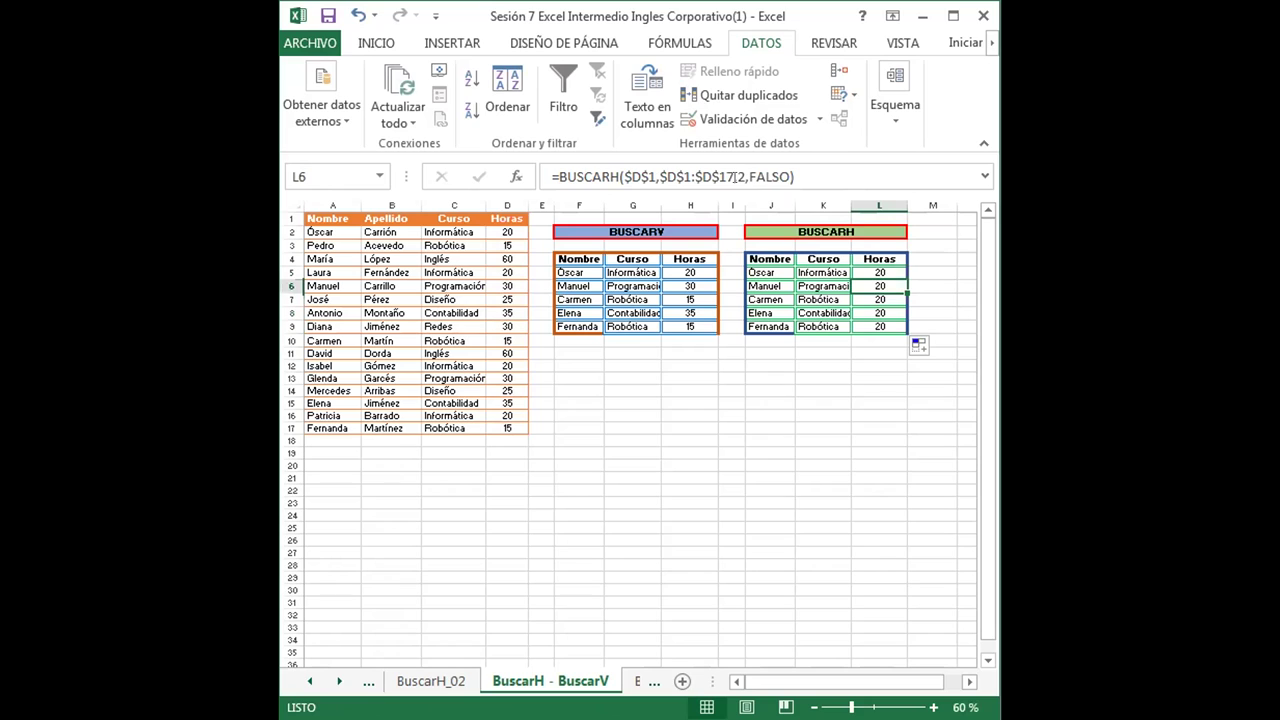
{"action": "left_click", "coordinate": [737, 177]}
{"action": "key", "text": "Delete"}
{"action": "type", "text": "6"}
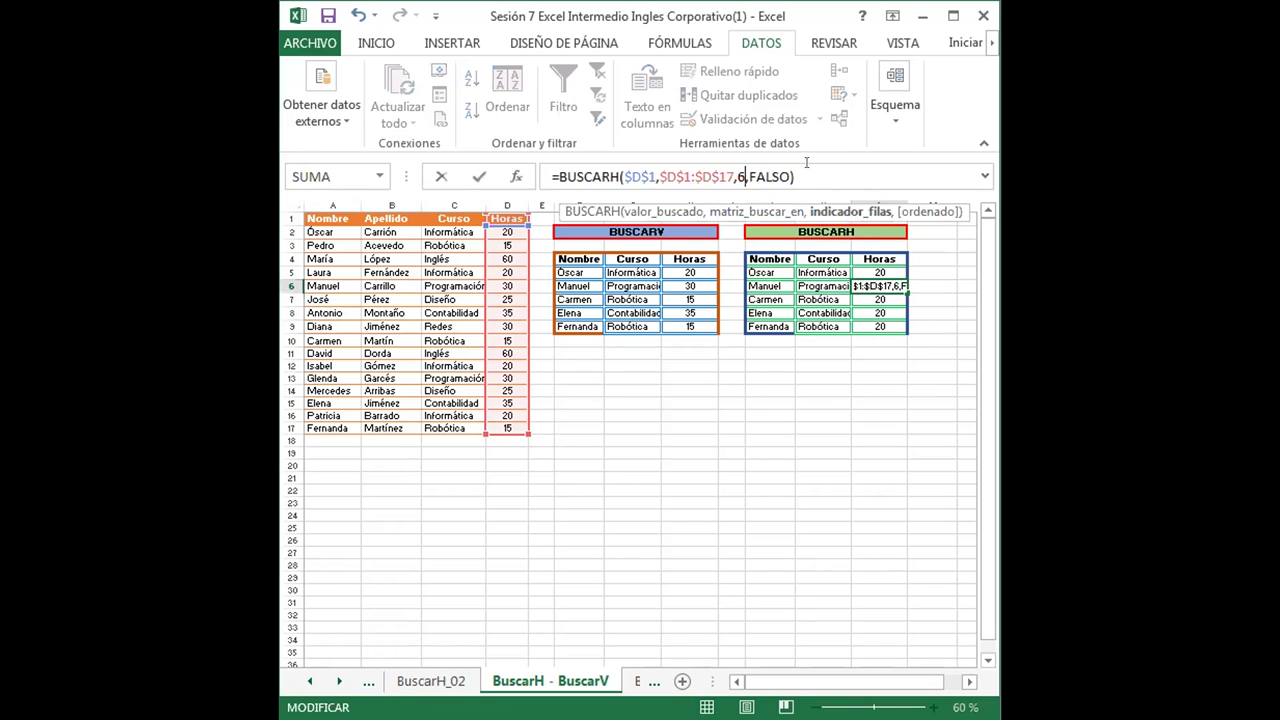
{"action": "key", "text": "Return"}
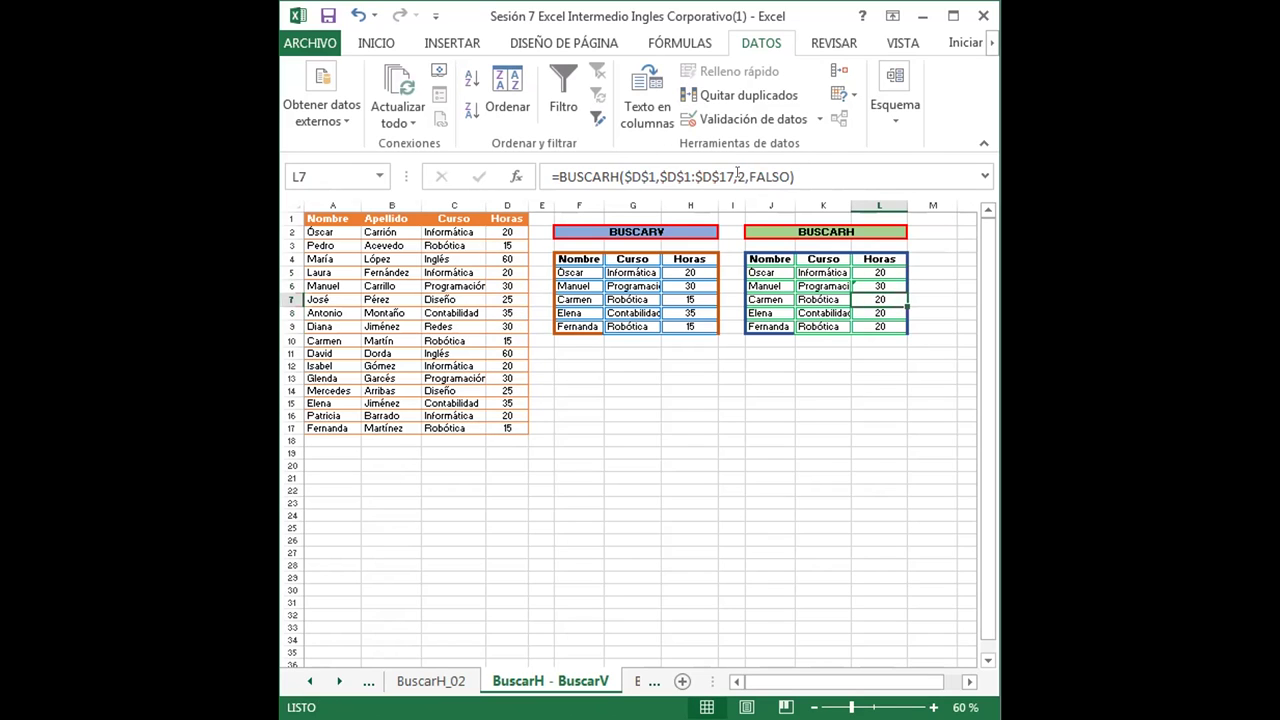
Set L7, L8 and L9 row indexes to 10, 15 and 17, showing 15, 35 and 15.
{"action": "left_click", "coordinate": [737, 176]}
{"action": "key", "text": "BackSpace"}
{"action": "type", "text": "10"}
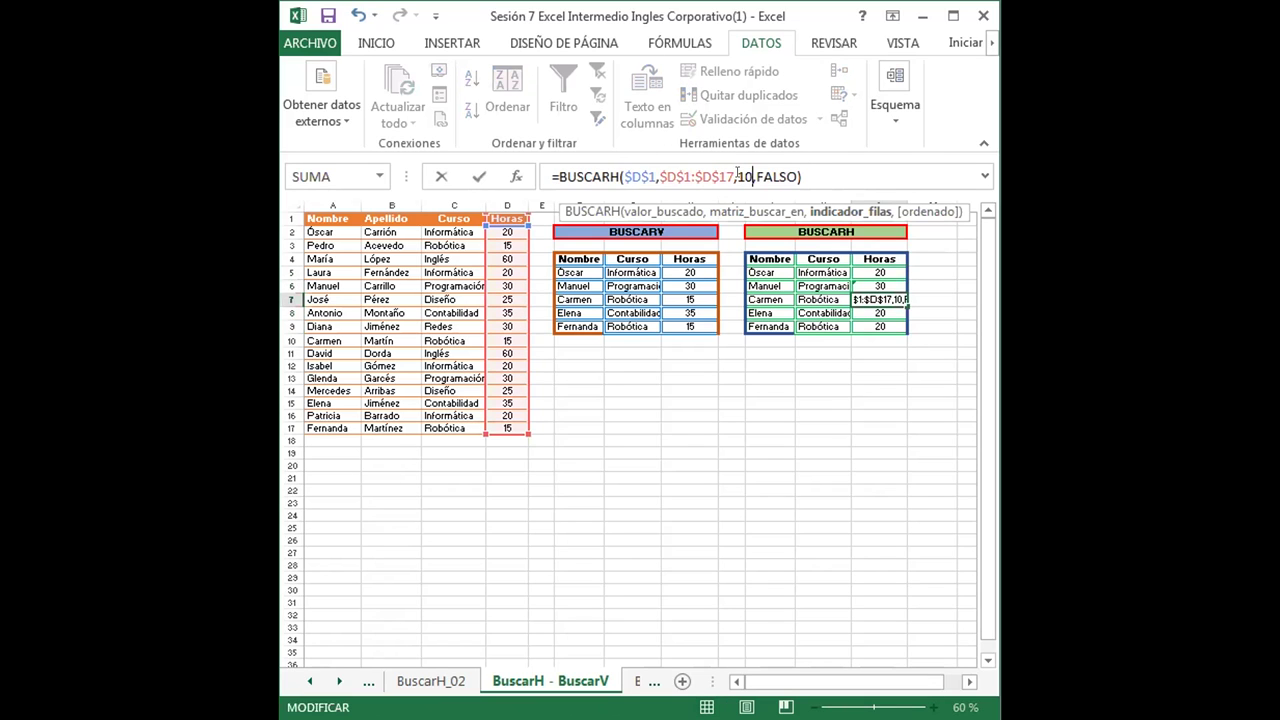
{"action": "key", "text": "Return"}
{"action": "left_click", "coordinate": [737, 176]}
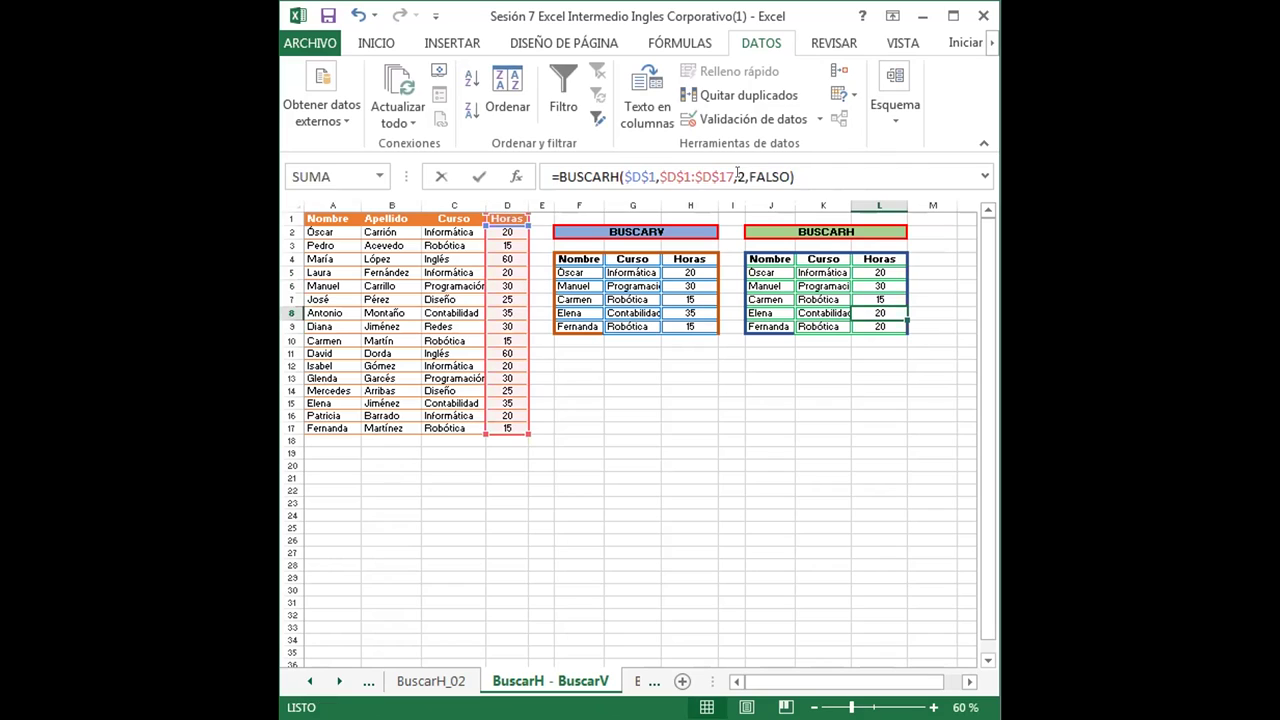
{"action": "key", "text": "BackSpace"}
{"action": "type", "text": "15"}
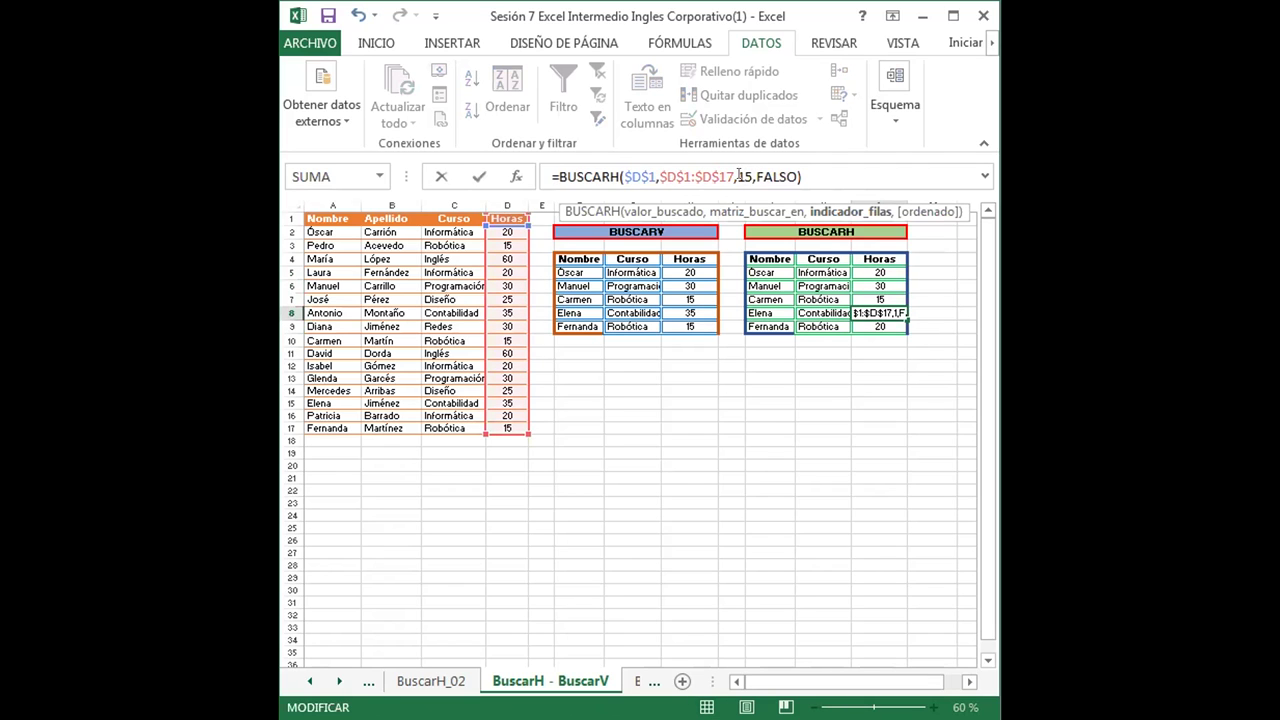
{"action": "key", "text": "Return"}
{"action": "left_click", "coordinate": [737, 176]}
{"action": "key", "text": "BackSpace"}
{"action": "type", "text": "17"}
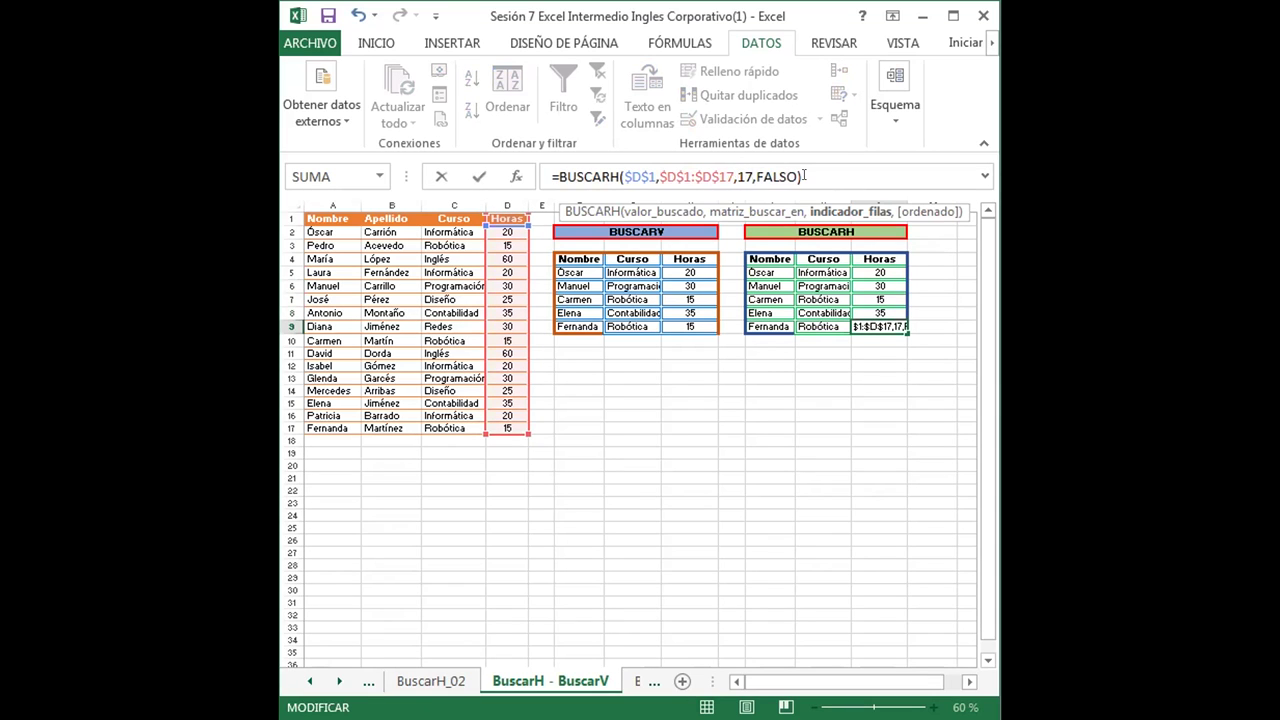
{"action": "key", "text": "Return"}
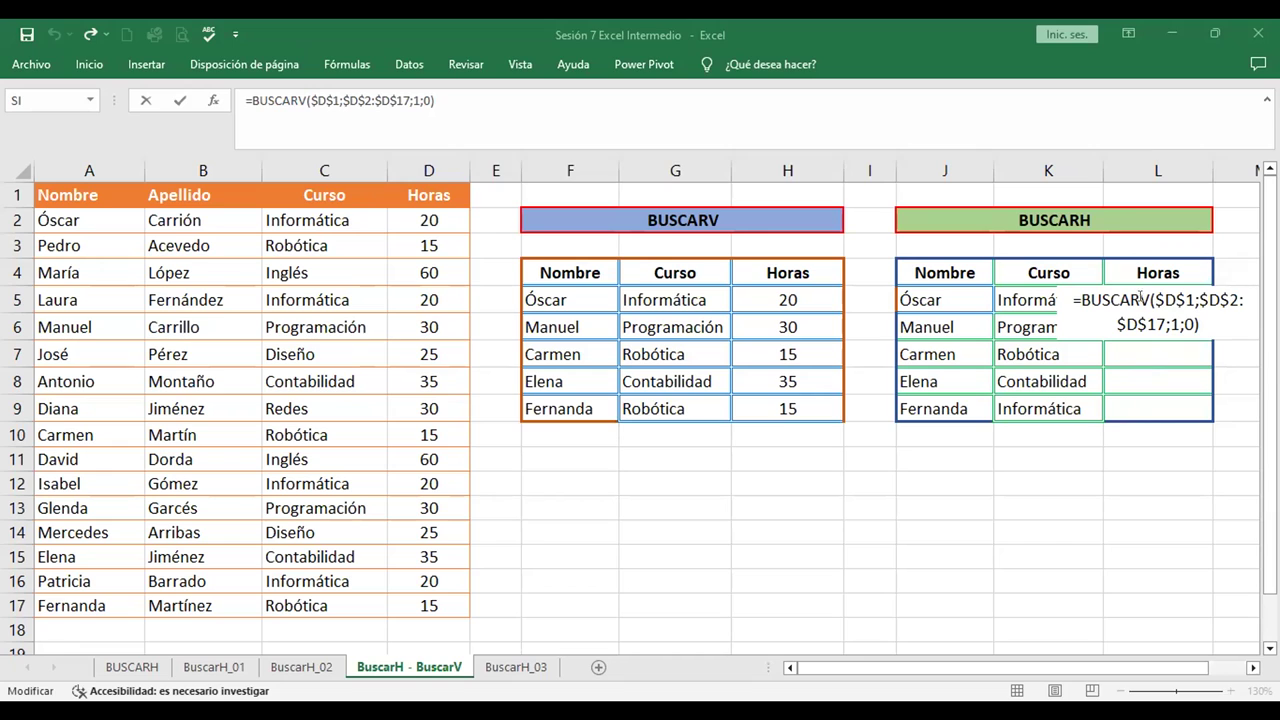
Switch L5 from BUSCARV back to BUSCARH with range $D$1:$D$17 and row index 2.
{"action": "key", "text": "Left"}
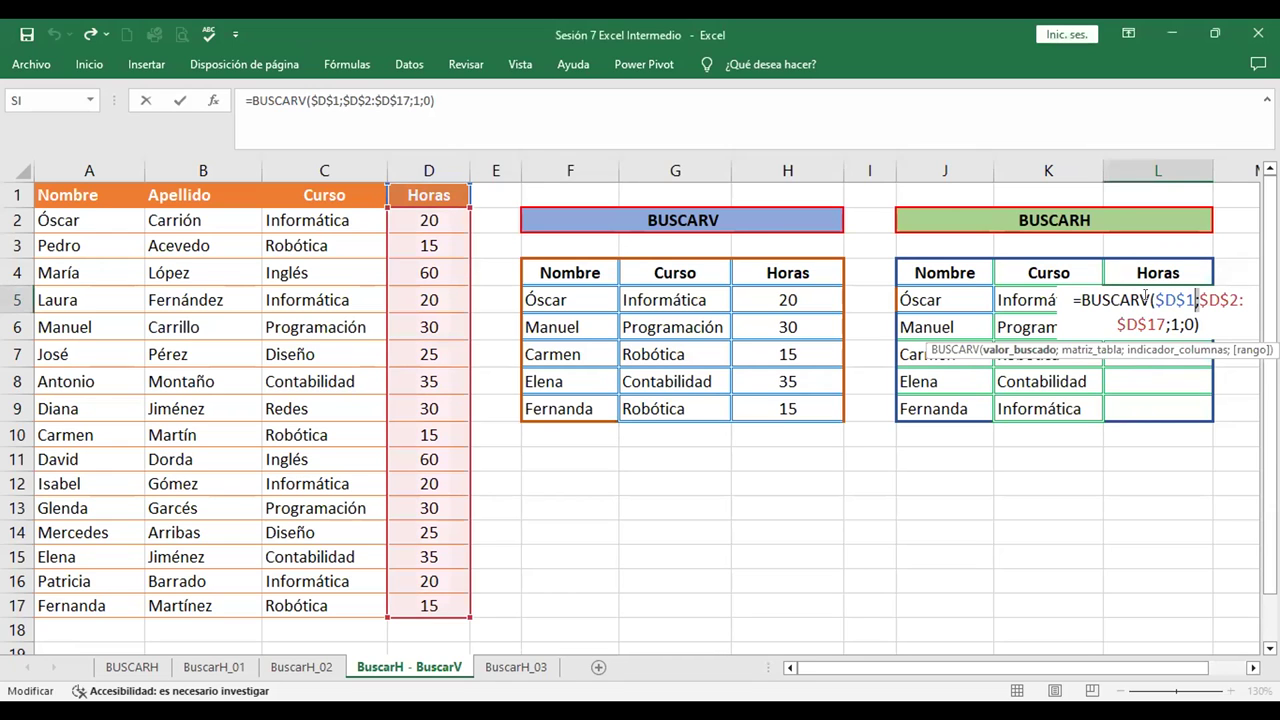
{"action": "left_click", "coordinate": [1145, 298]}
{"action": "key", "text": "BackSpace"}
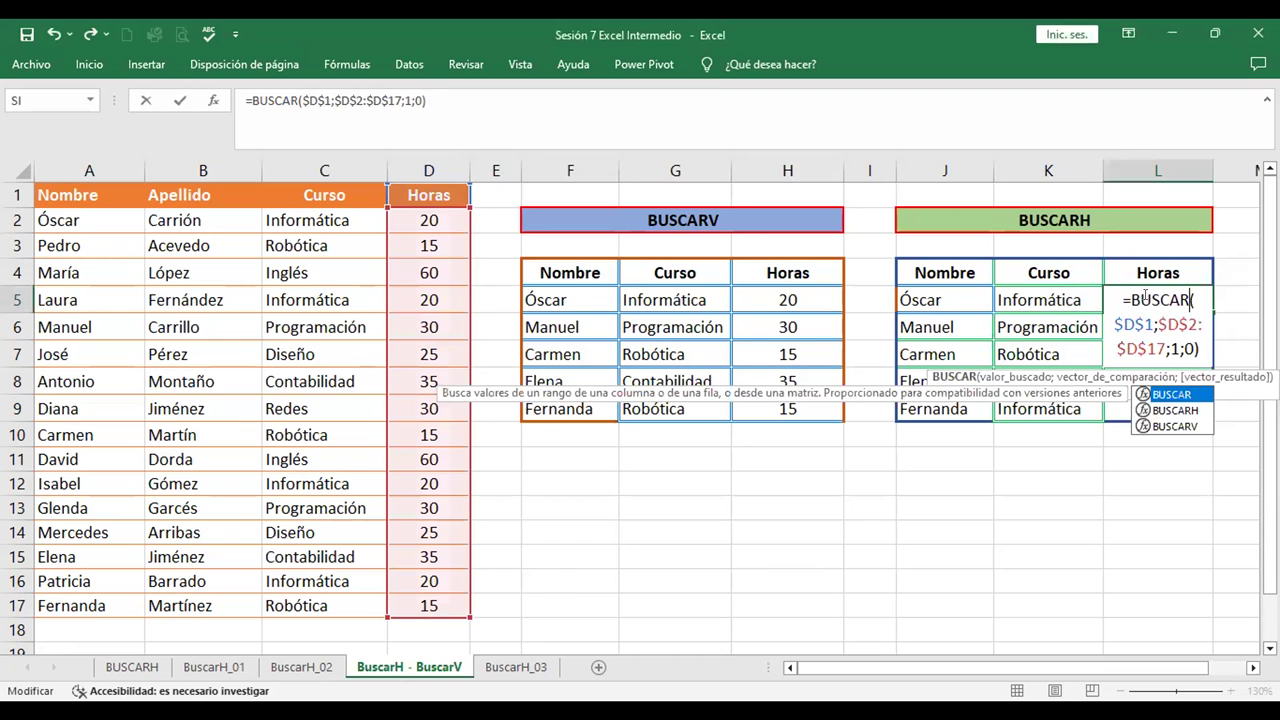
{"action": "type", "text": "h"}
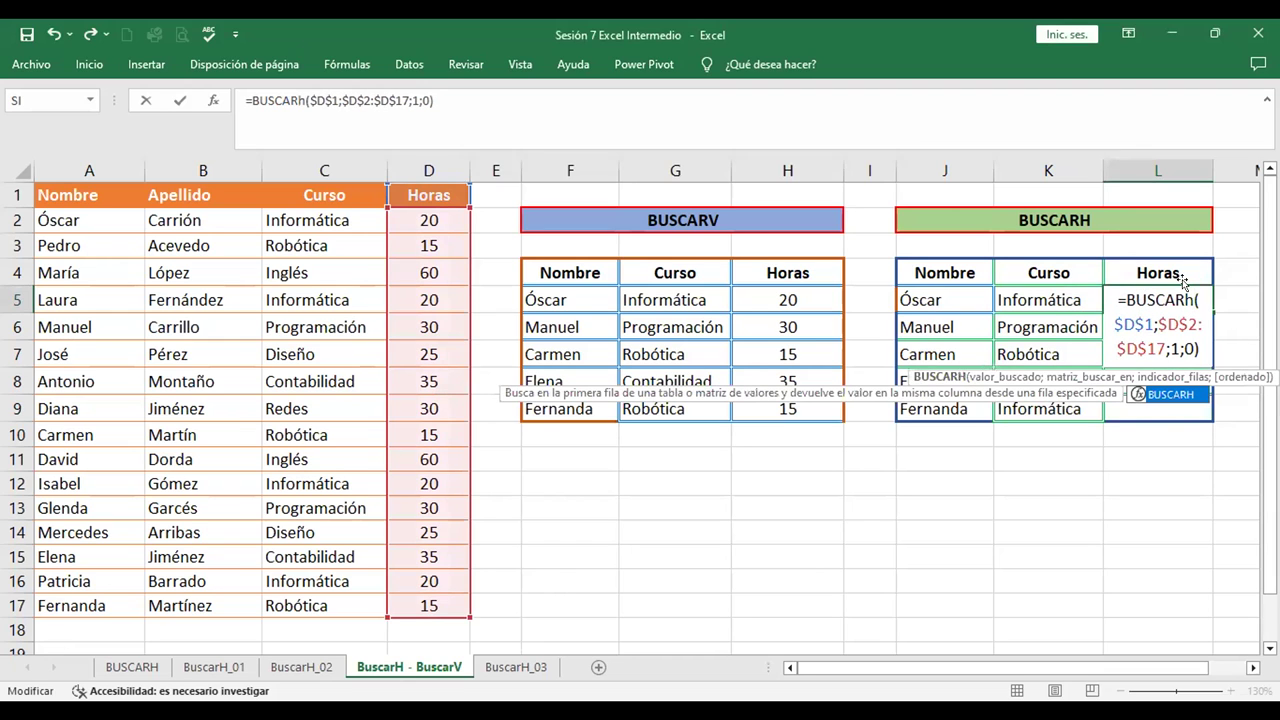
{"action": "key", "text": "BackSpace"}
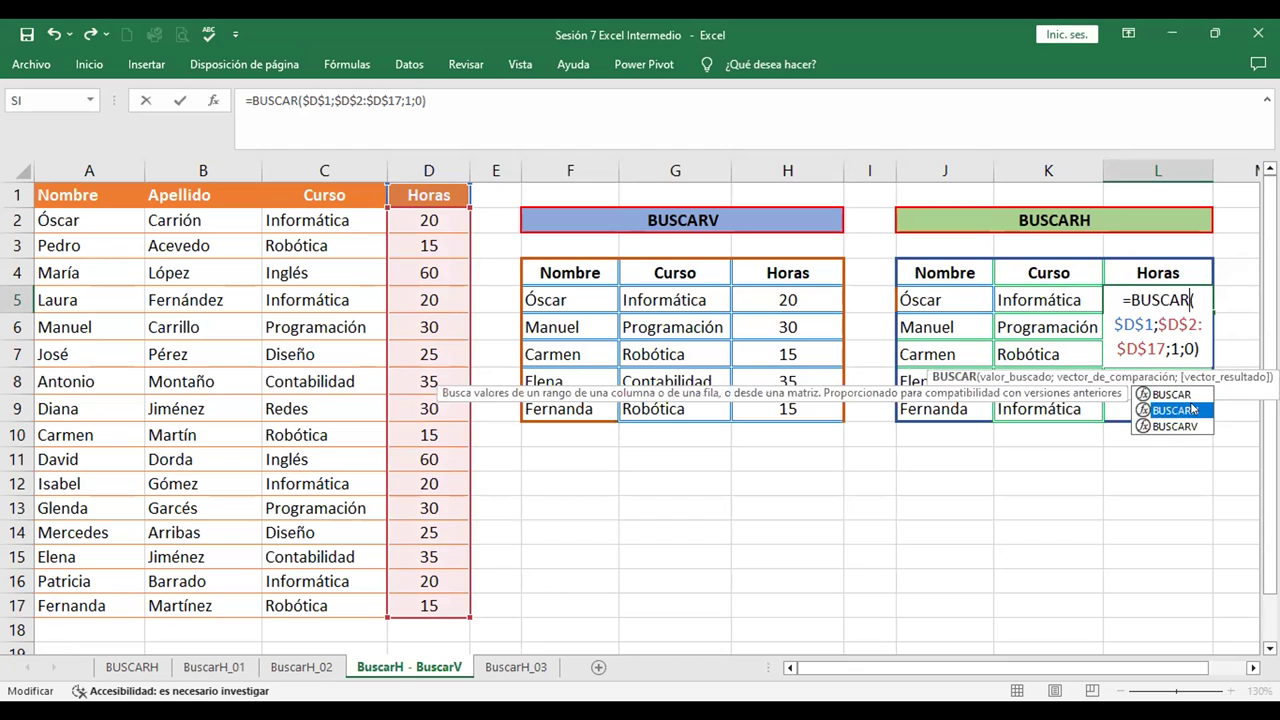
{"action": "left_click", "coordinate": [1192, 409]}
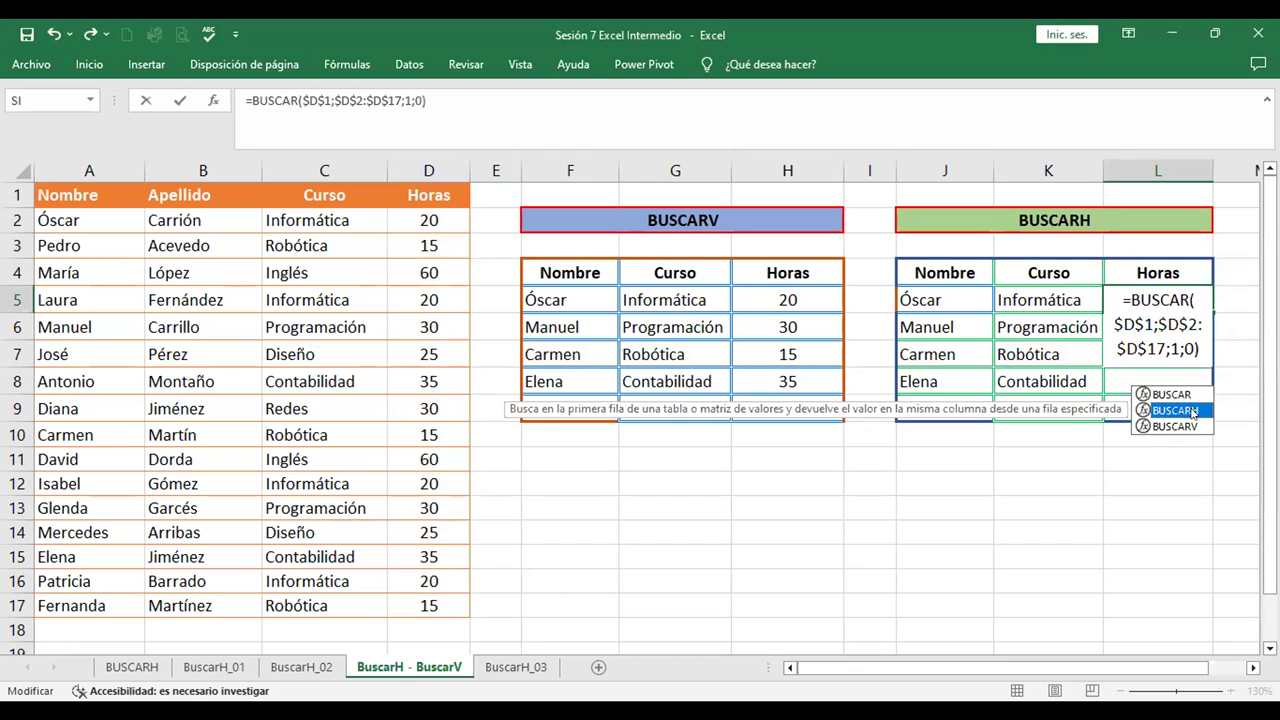
{"action": "double_click", "coordinate": [1192, 410]}
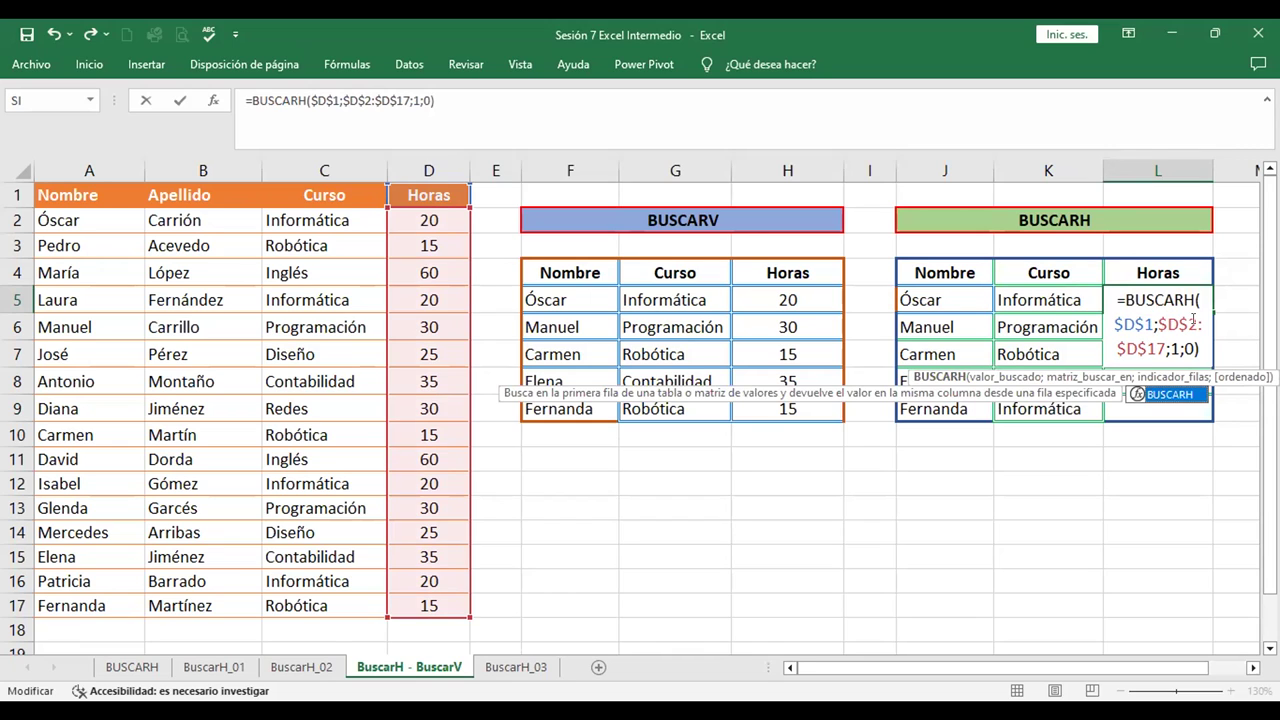
{"action": "left_click", "coordinate": [1193, 320]}
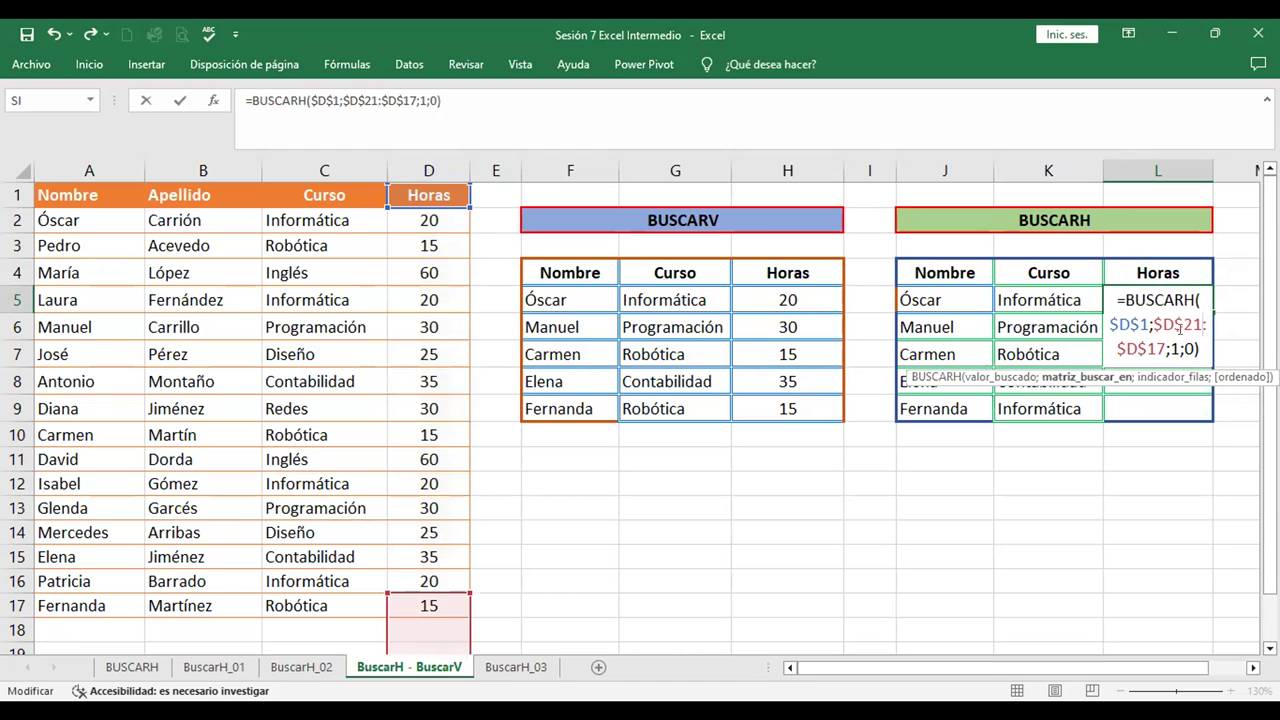
{"action": "key", "text": "BackSpace"}
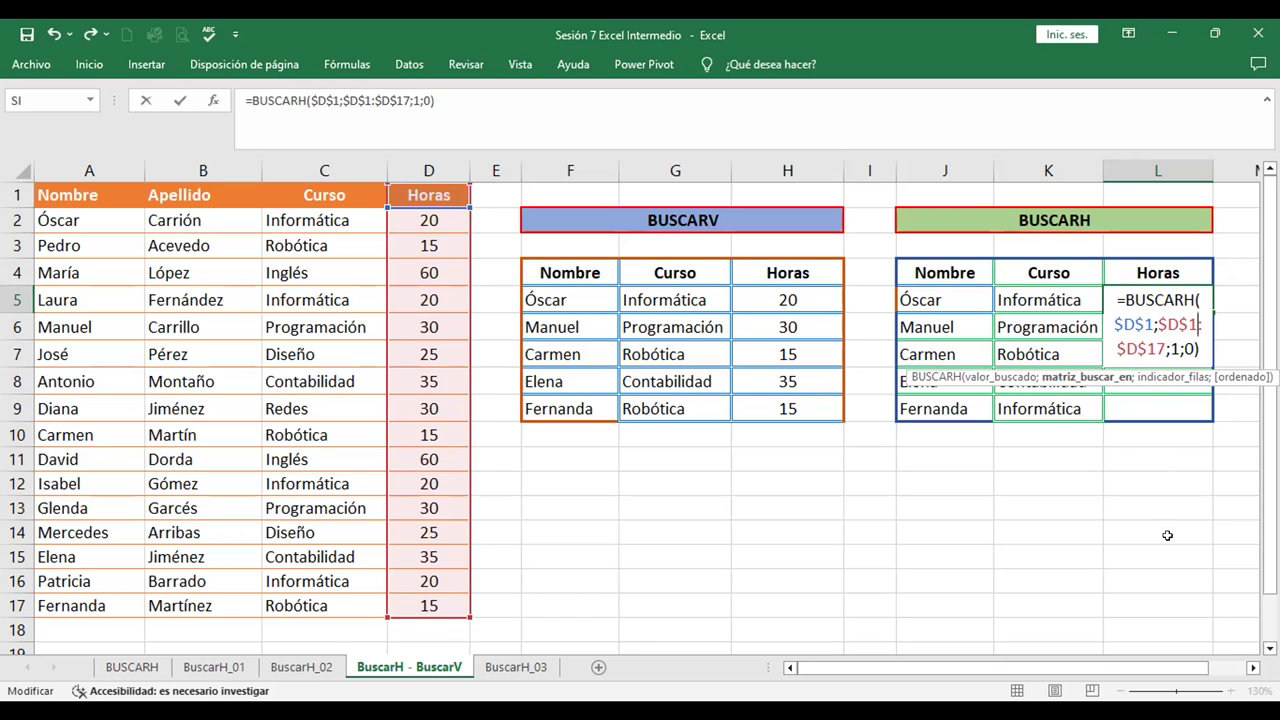
{"action": "left_click", "coordinate": [1176, 348]}
{"action": "type", "text": "2"}
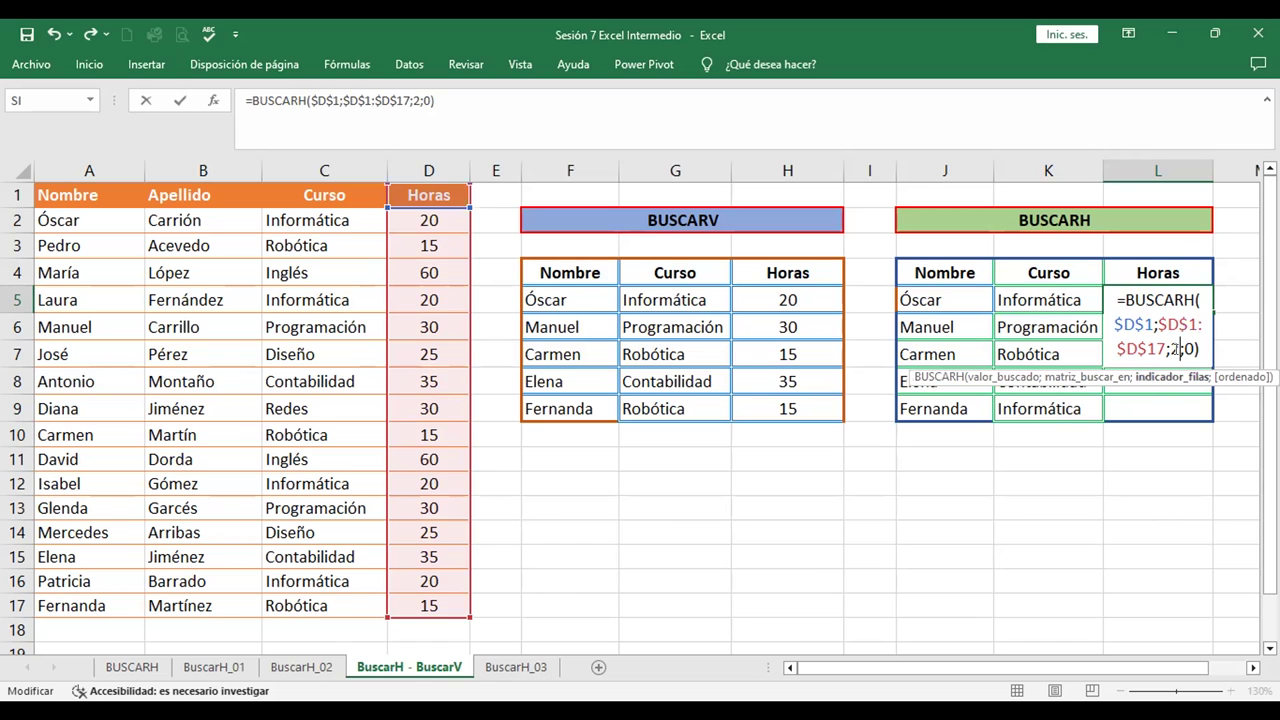
{"action": "key", "text": "Return"}
Fill L5's Horas formula down to L9 and open L6's row-index argument for editing.
{"action": "left_click", "coordinate": [1176, 298]}
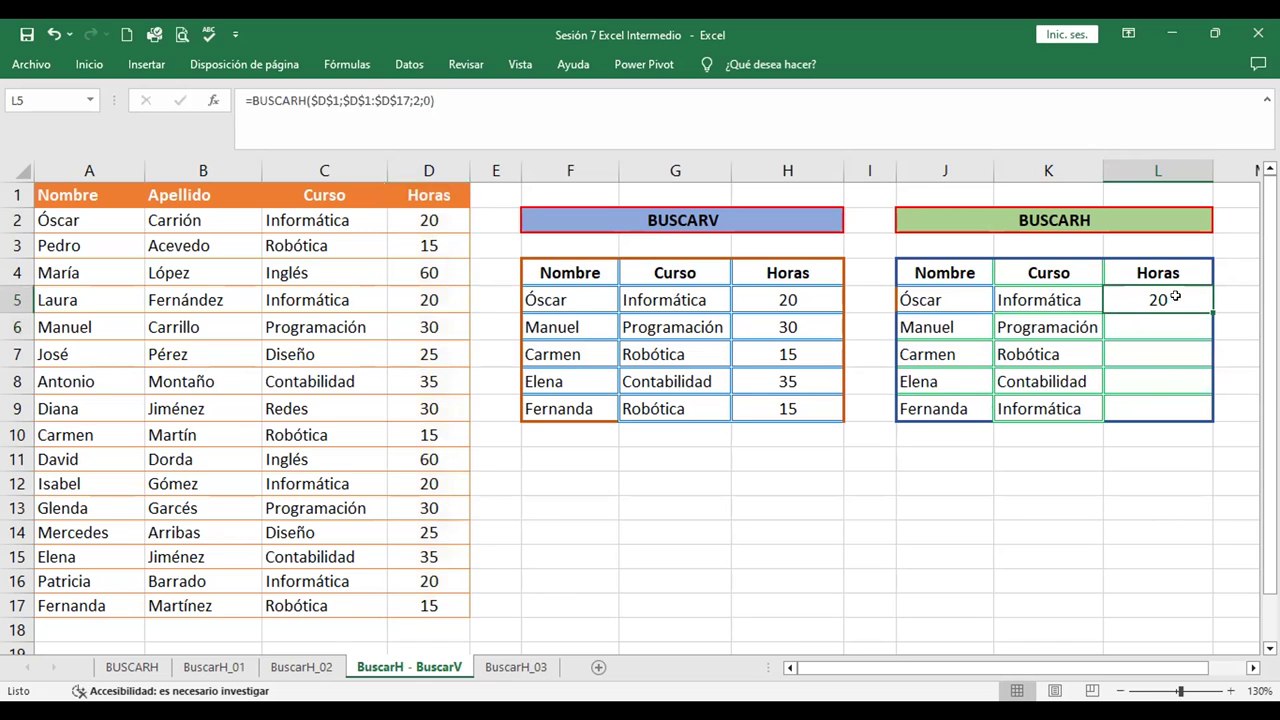
{"action": "left_click_drag", "start_coordinate": [1209, 306], "coordinate": [1195, 410]}
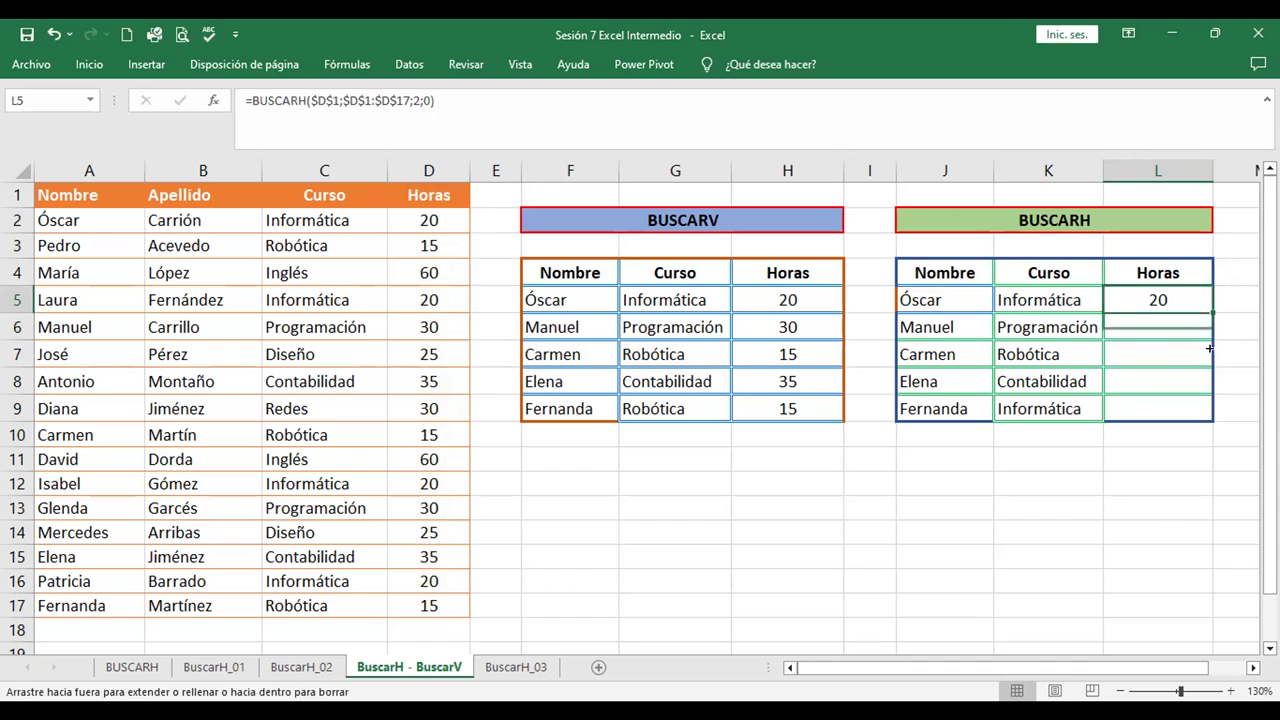
{"action": "double_click", "coordinate": [1176, 332]}
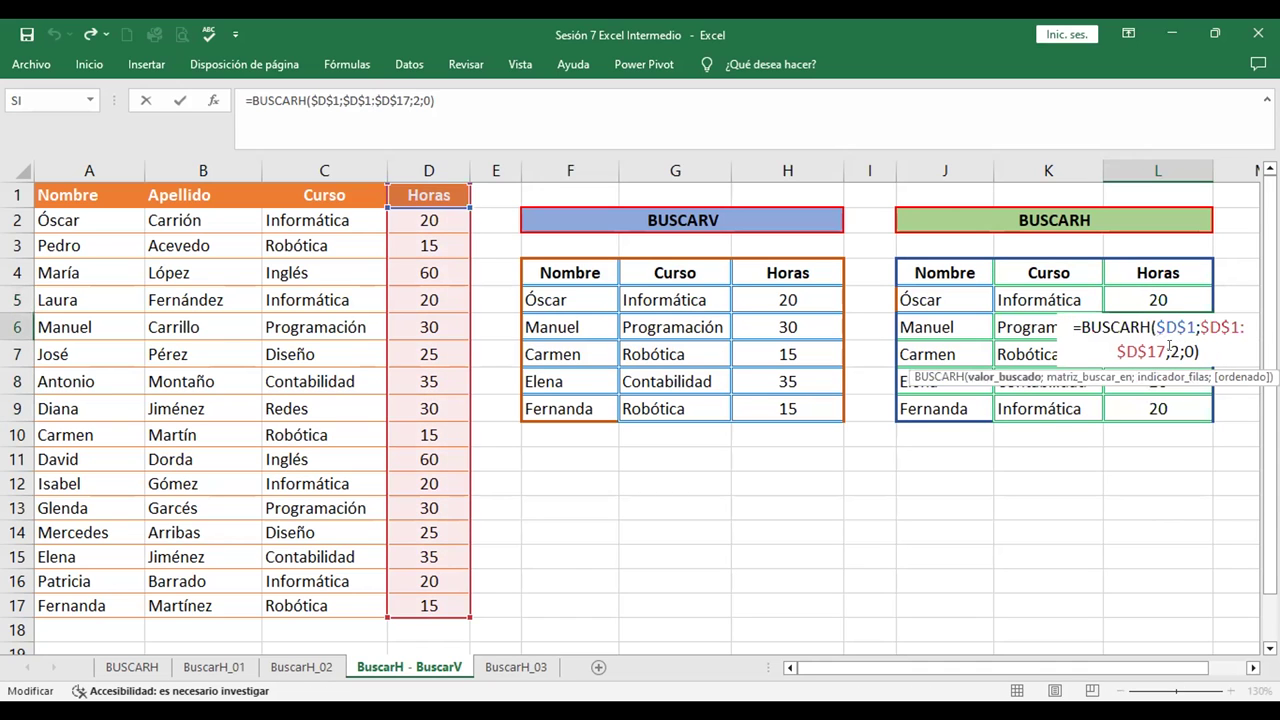
{"action": "left_click", "coordinate": [1180, 351]}
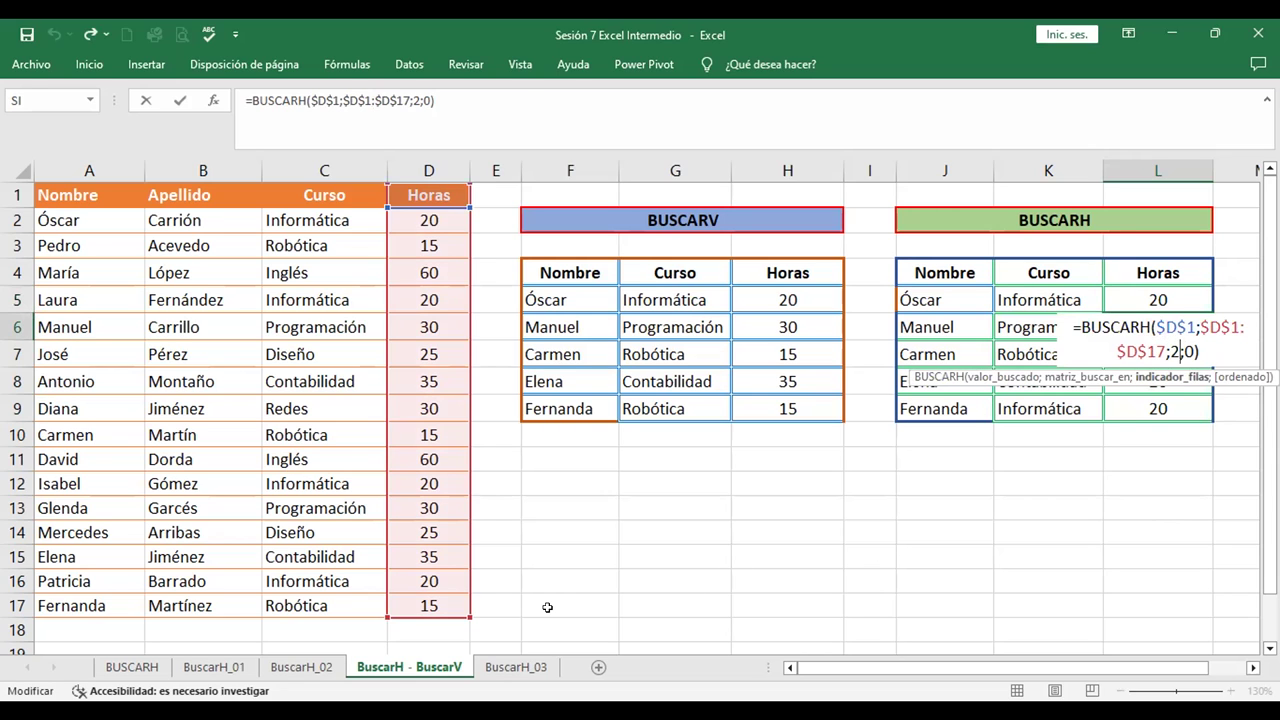
{"action": "key", "text": "alt"}
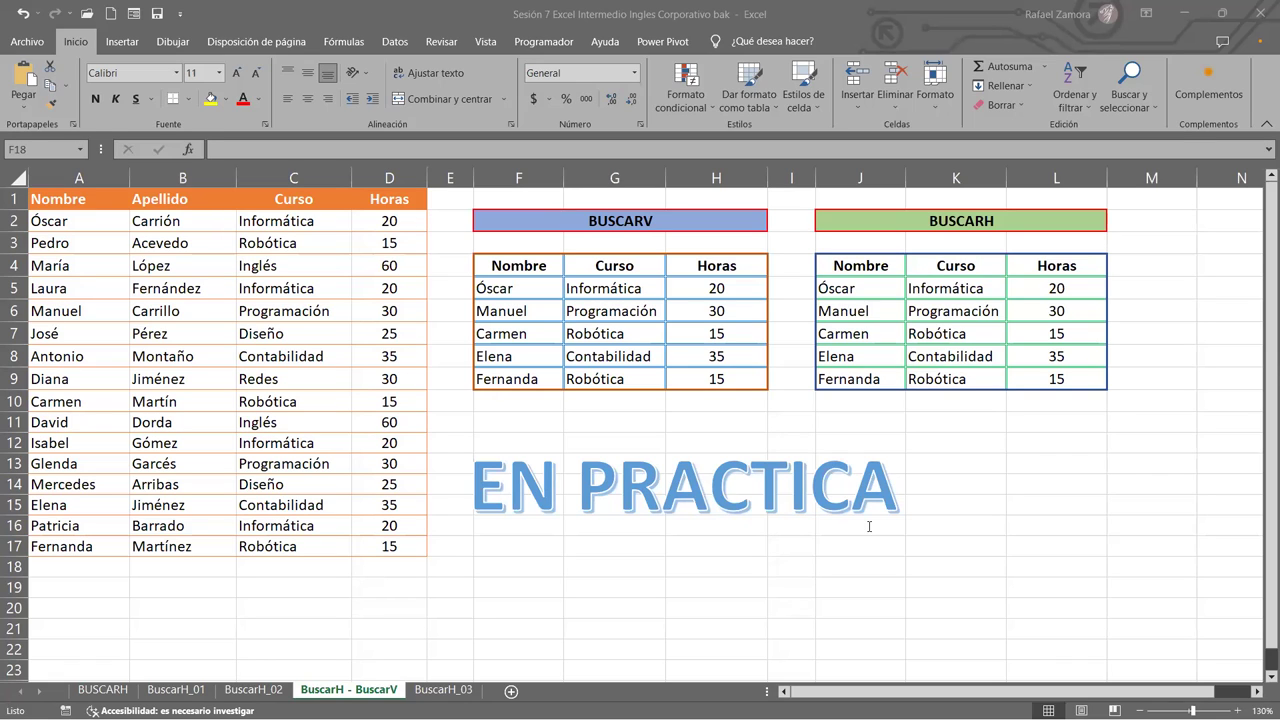
Go to the BuscarH_03 sheet with the winners list and points-based prize table.
{"action": "left_click", "coordinate": [1087, 462]}
{"action": "left_click", "coordinate": [451, 690]}
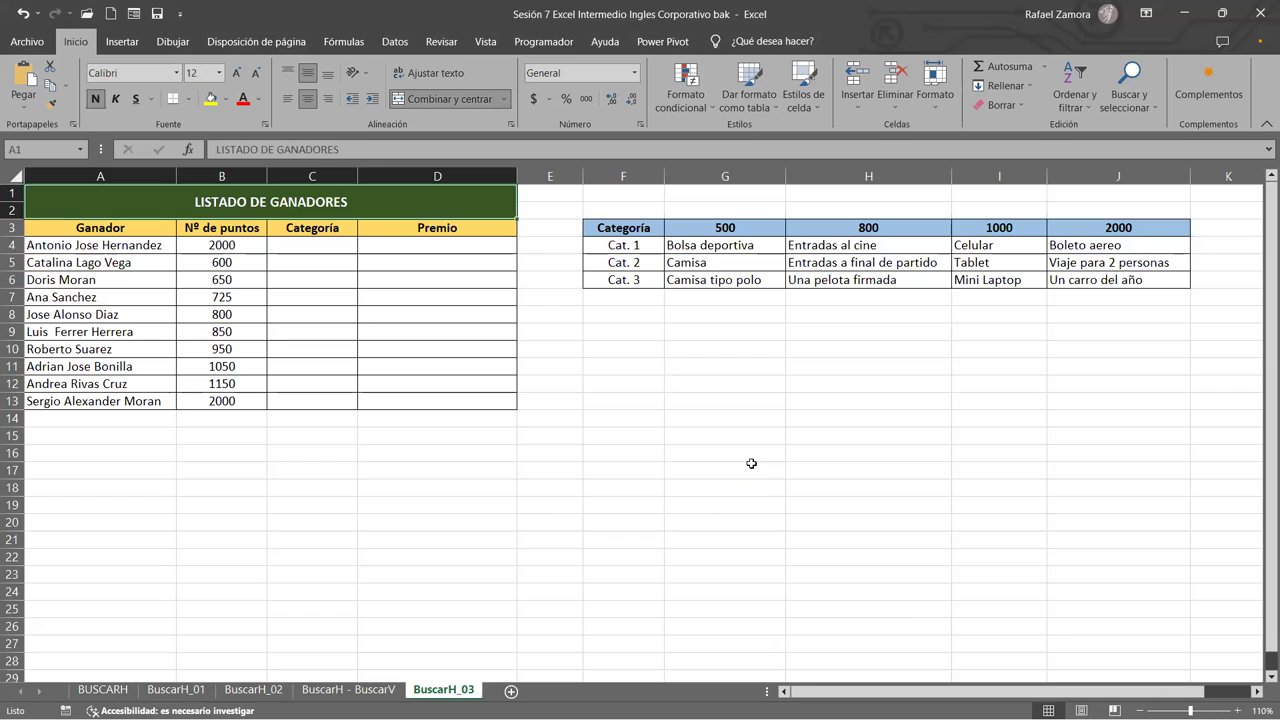
{"action": "left_click", "coordinate": [608, 450]}
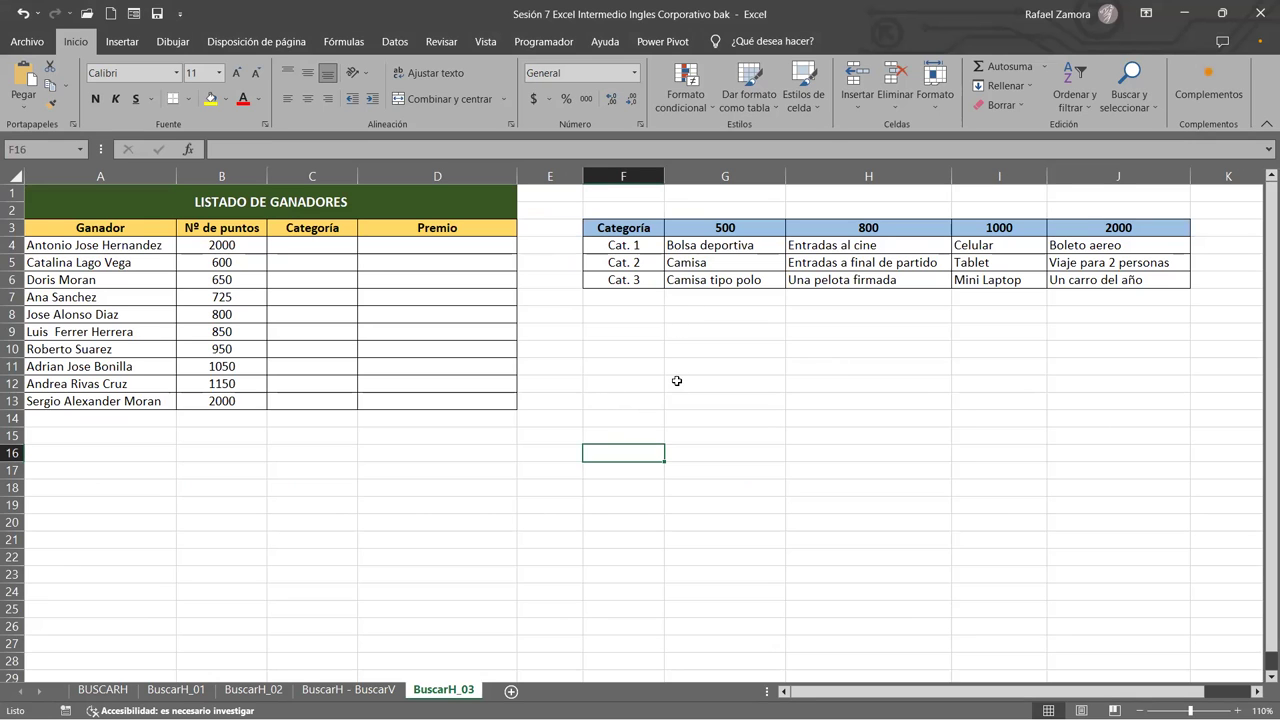
{"action": "scroll", "coordinate": [767, 398], "scroll_direction": "up", "scroll_amount": 1}
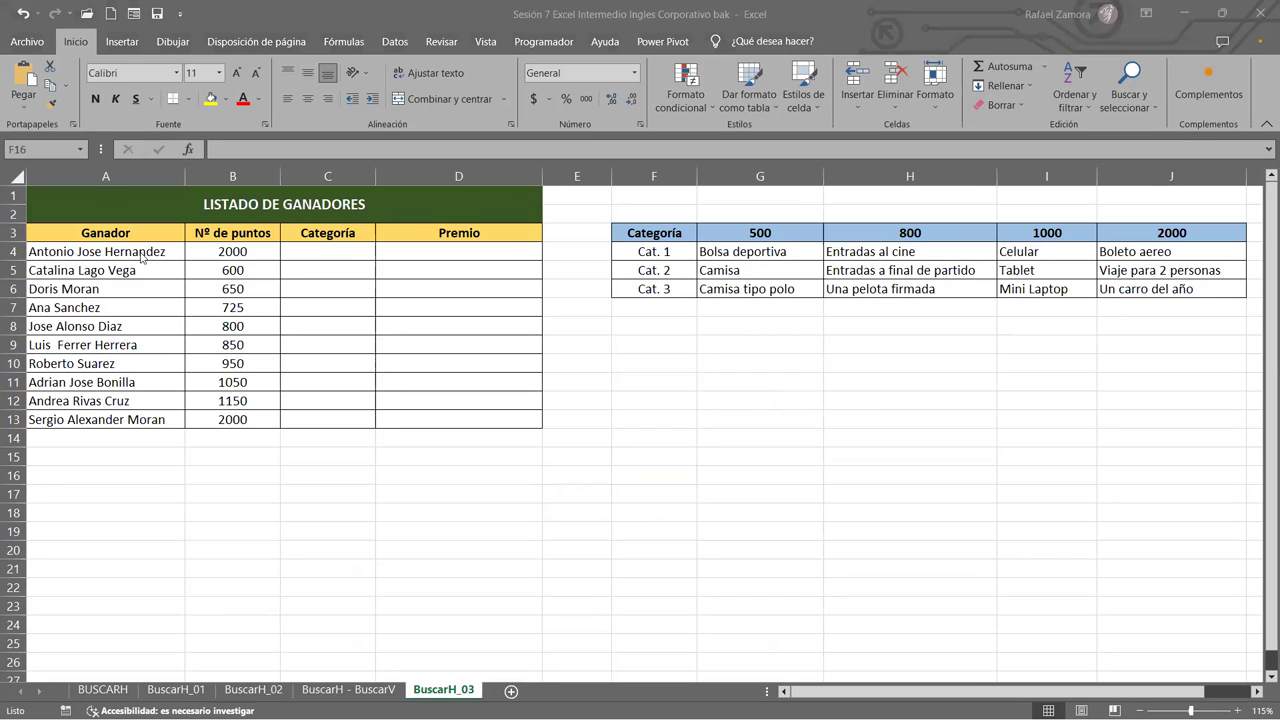
{"action": "left_click_drag", "start_coordinate": [232, 252], "coordinate": [232, 420]}
{"action": "left_click", "coordinate": [327, 251]}
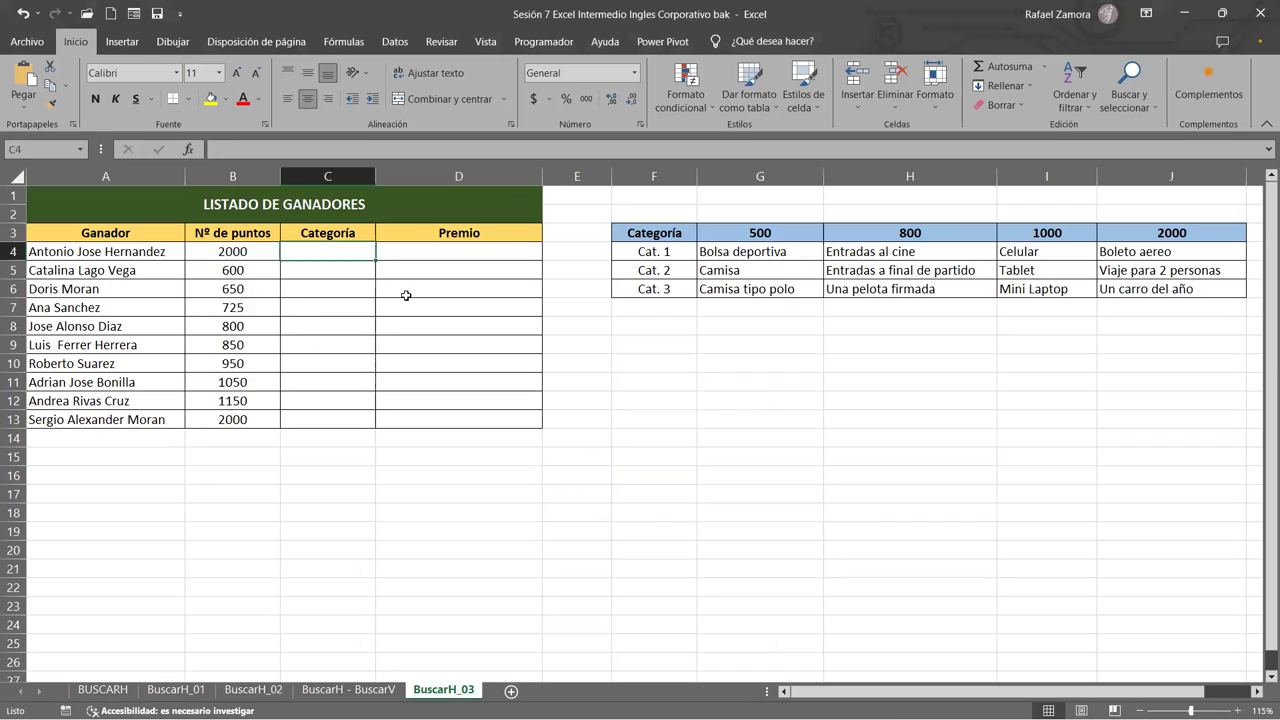
{"action": "left_click", "coordinate": [472, 290]}
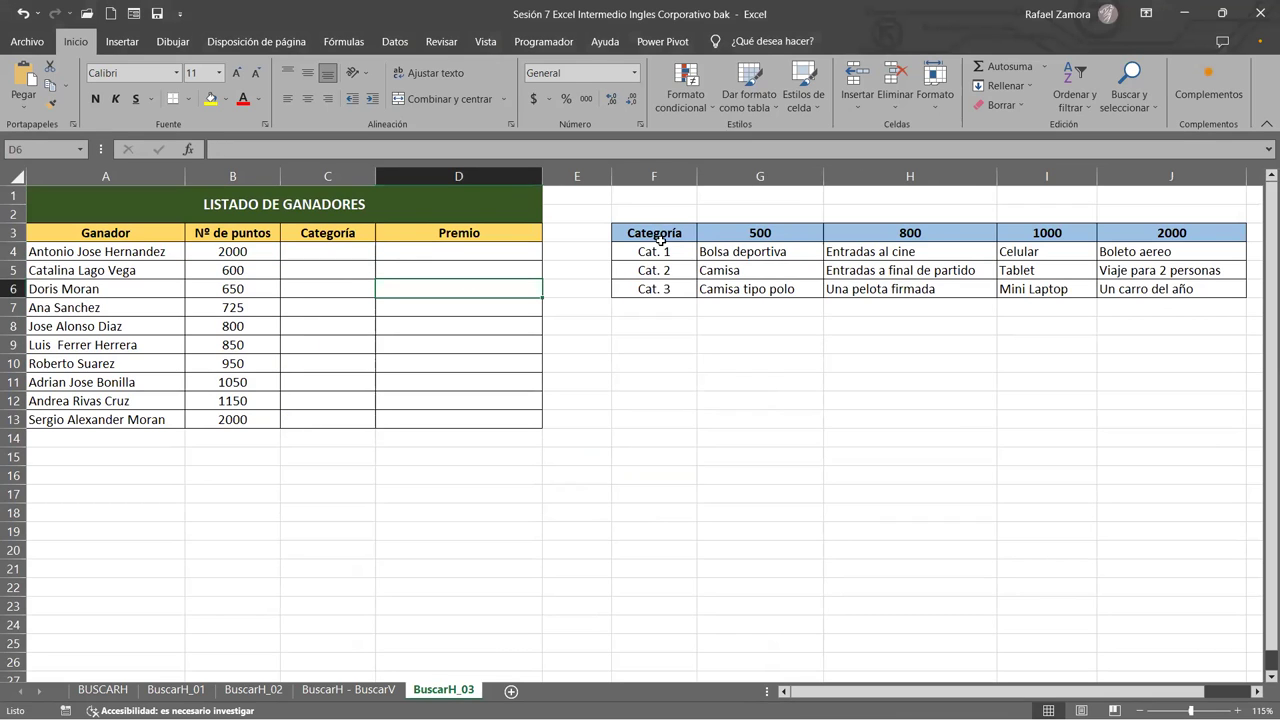
{"action": "left_click_drag", "start_coordinate": [658, 250], "coordinate": [1148, 288]}
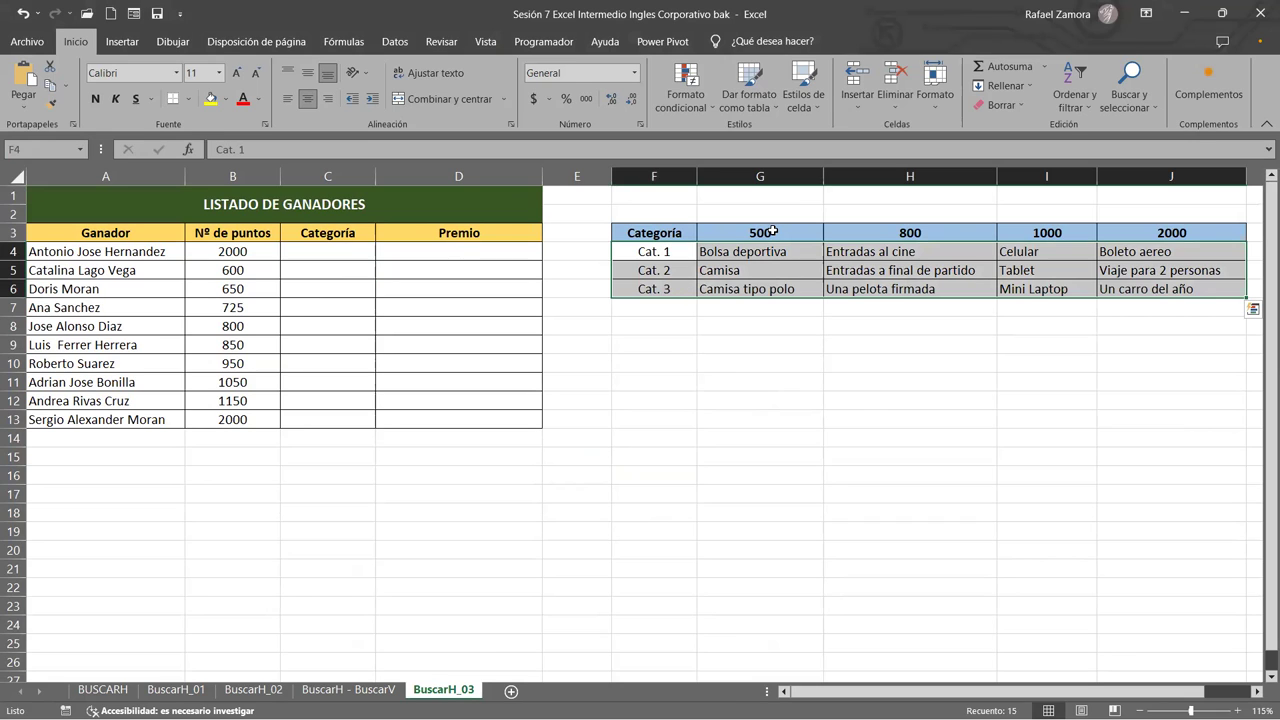
{"action": "left_click_drag", "start_coordinate": [771, 232], "coordinate": [1185, 231]}
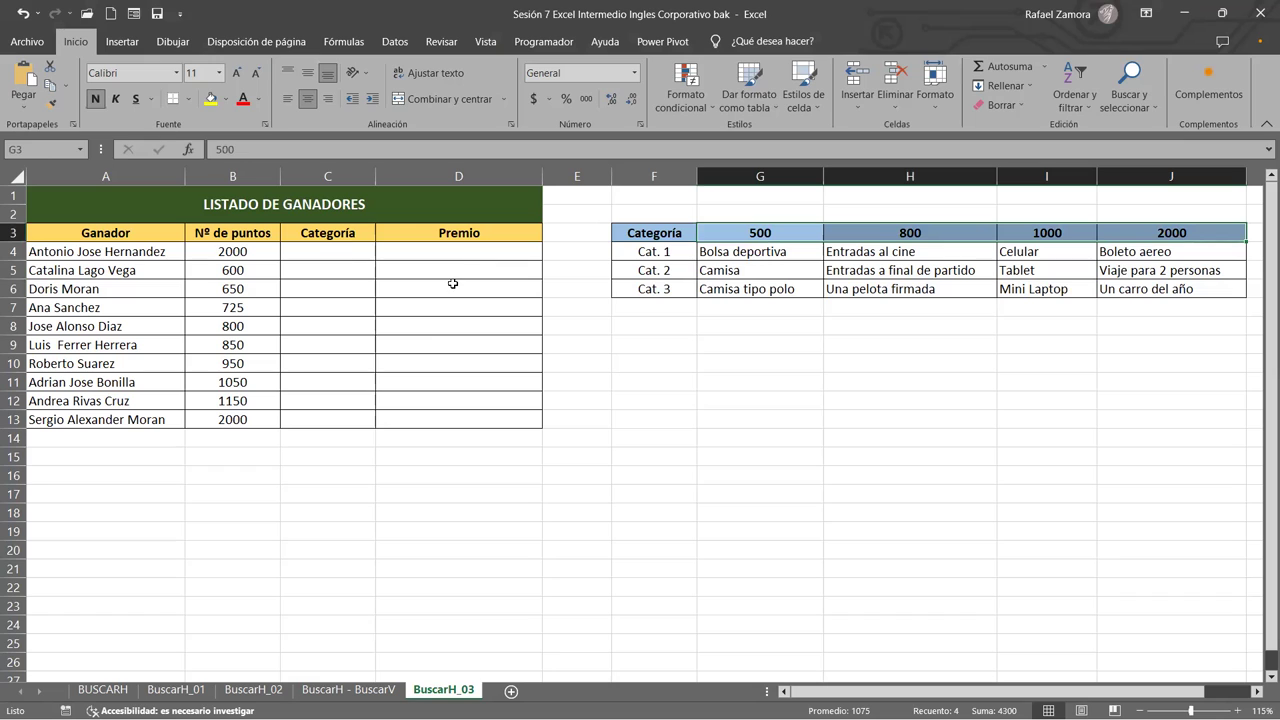
{"action": "left_click_drag", "start_coordinate": [345, 250], "coordinate": [334, 423]}
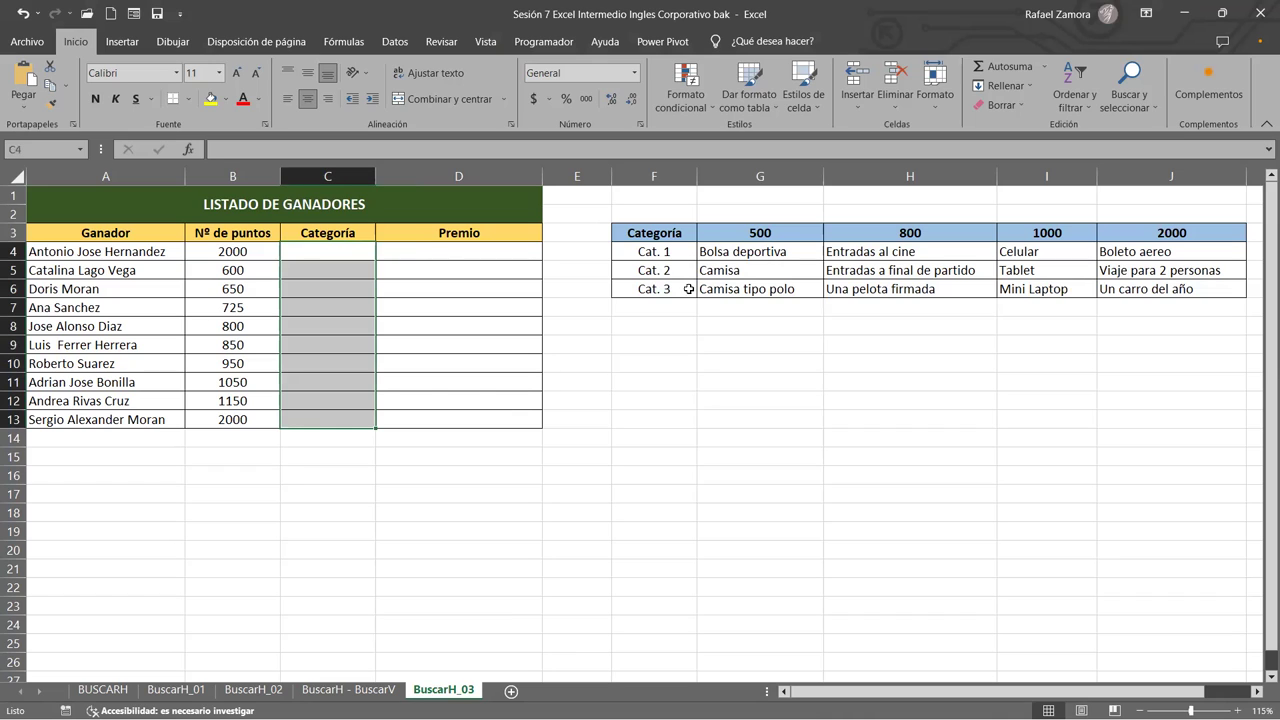
{"action": "left_click", "coordinate": [333, 266]}
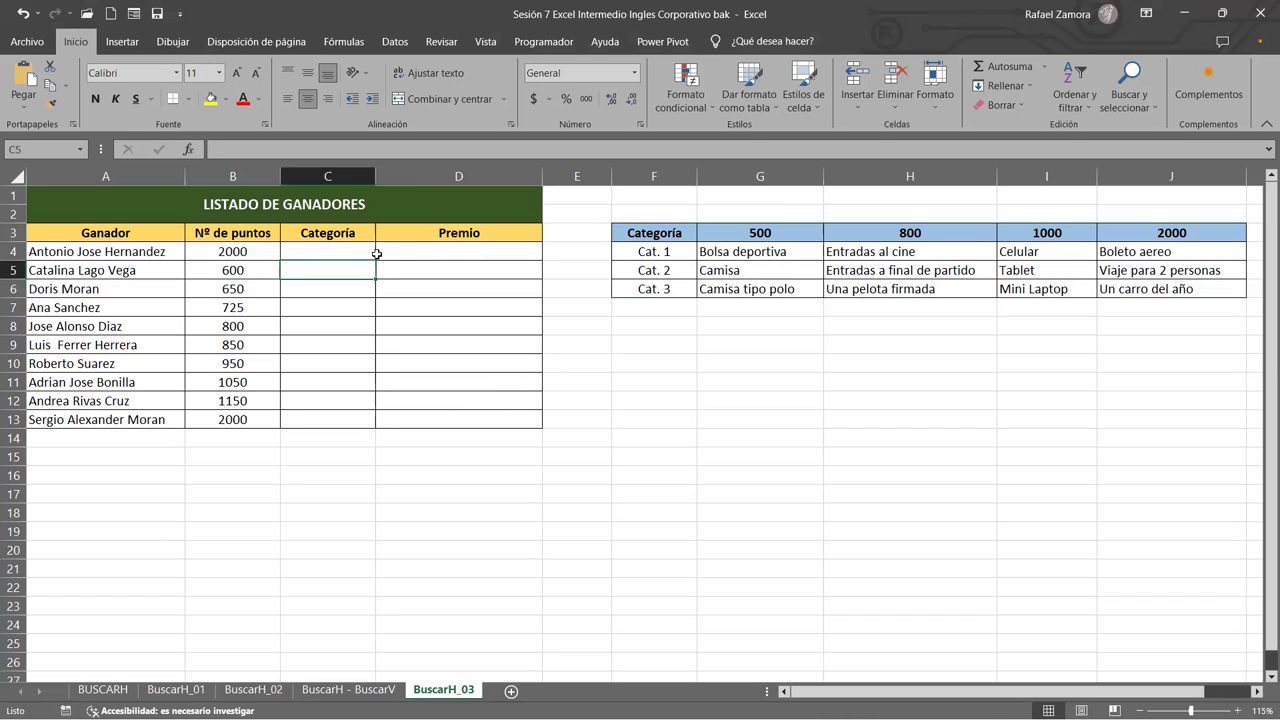
{"action": "left_click", "coordinate": [257, 251]}
{"action": "left_click", "coordinate": [491, 260]}
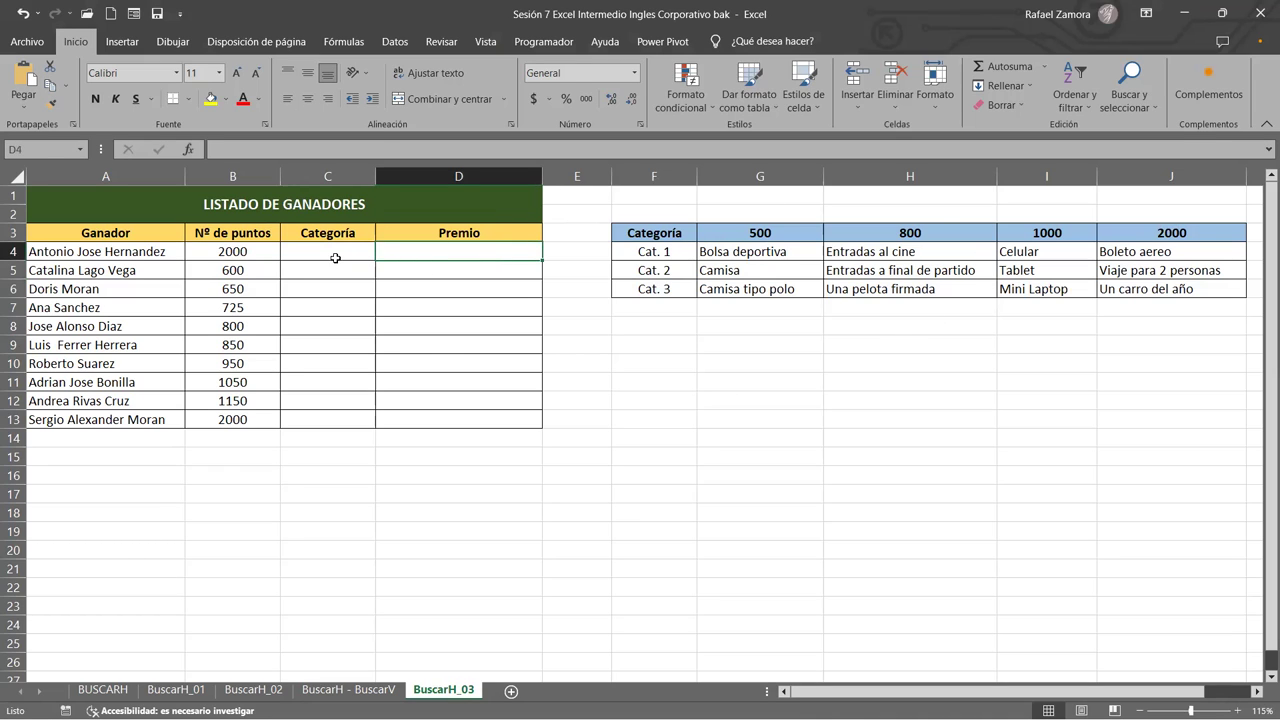
{"action": "left_click", "coordinate": [228, 252]}
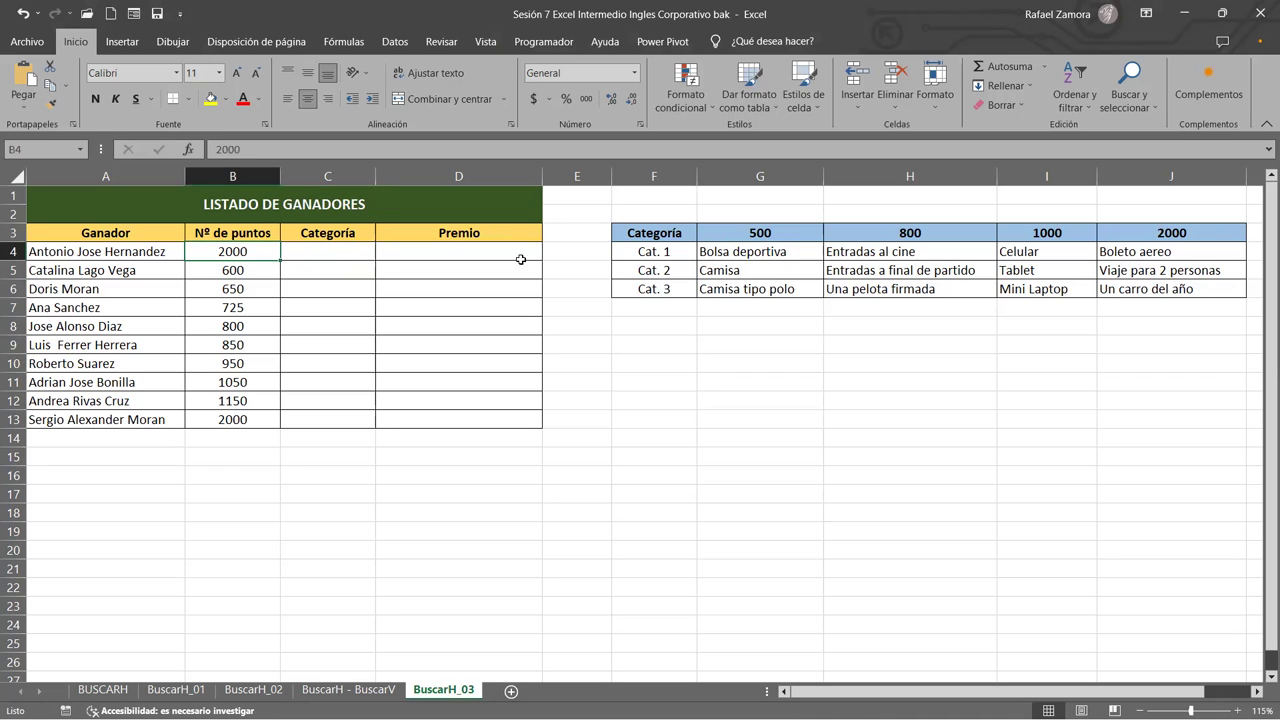
{"action": "left_click", "coordinate": [643, 260]}
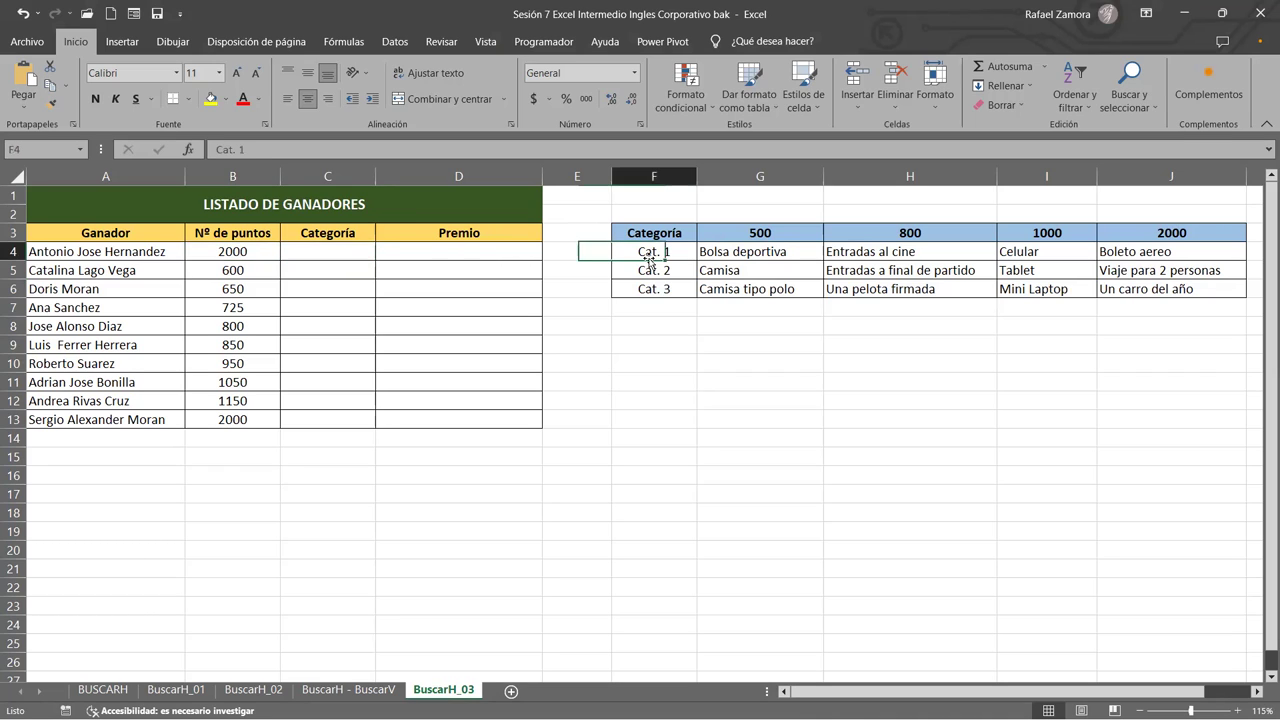
{"action": "left_click", "coordinate": [477, 253]}
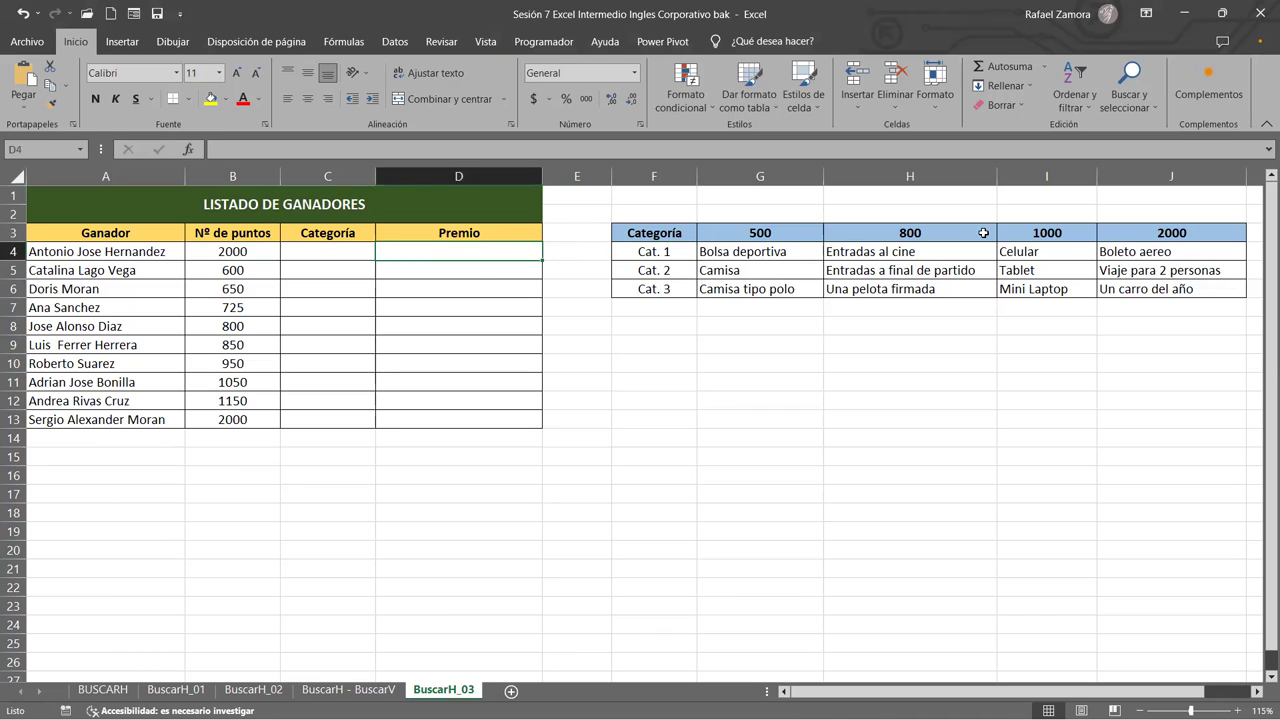
{"action": "left_click", "coordinate": [1195, 251]}
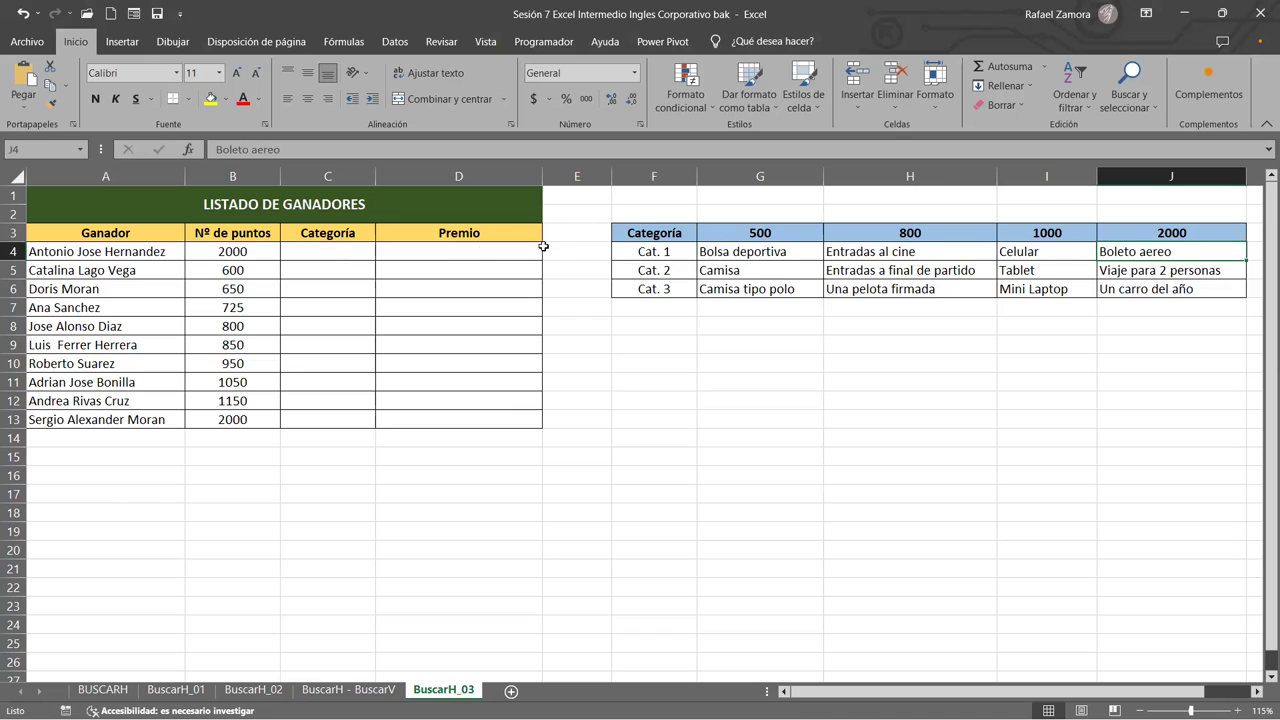
{"action": "left_click", "coordinate": [1176, 272]}
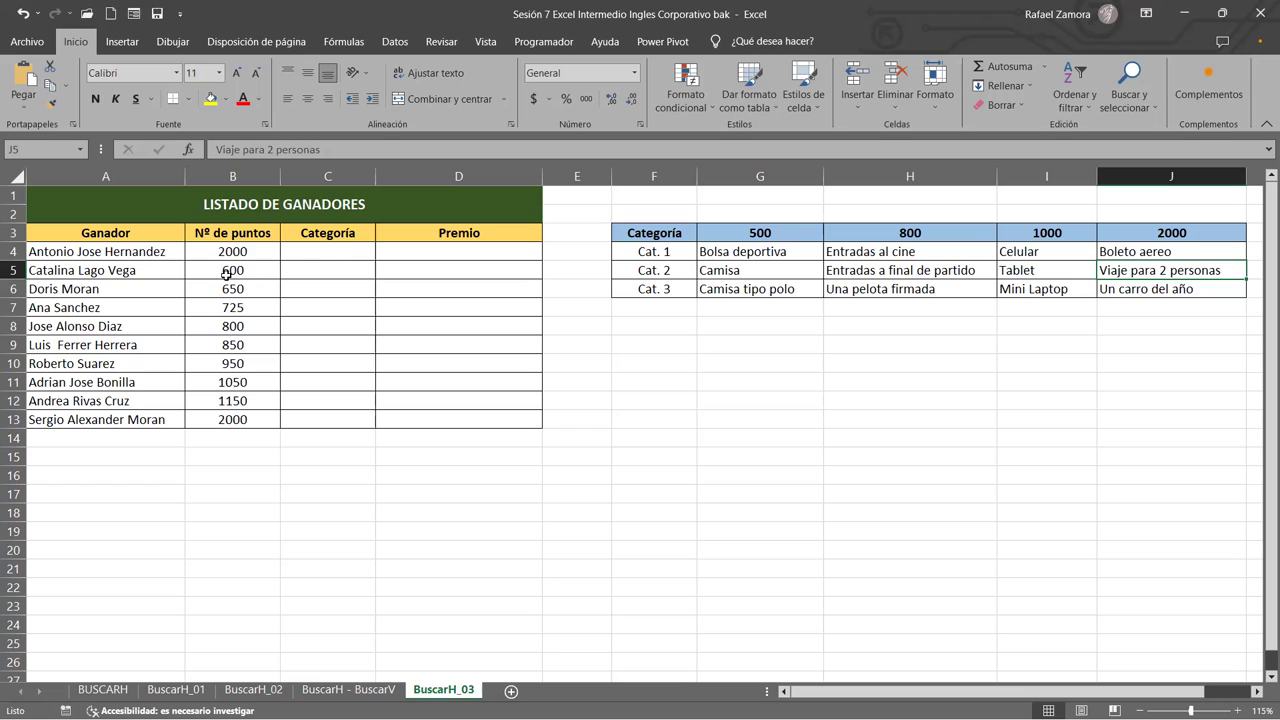
{"action": "left_click", "coordinate": [321, 271]}
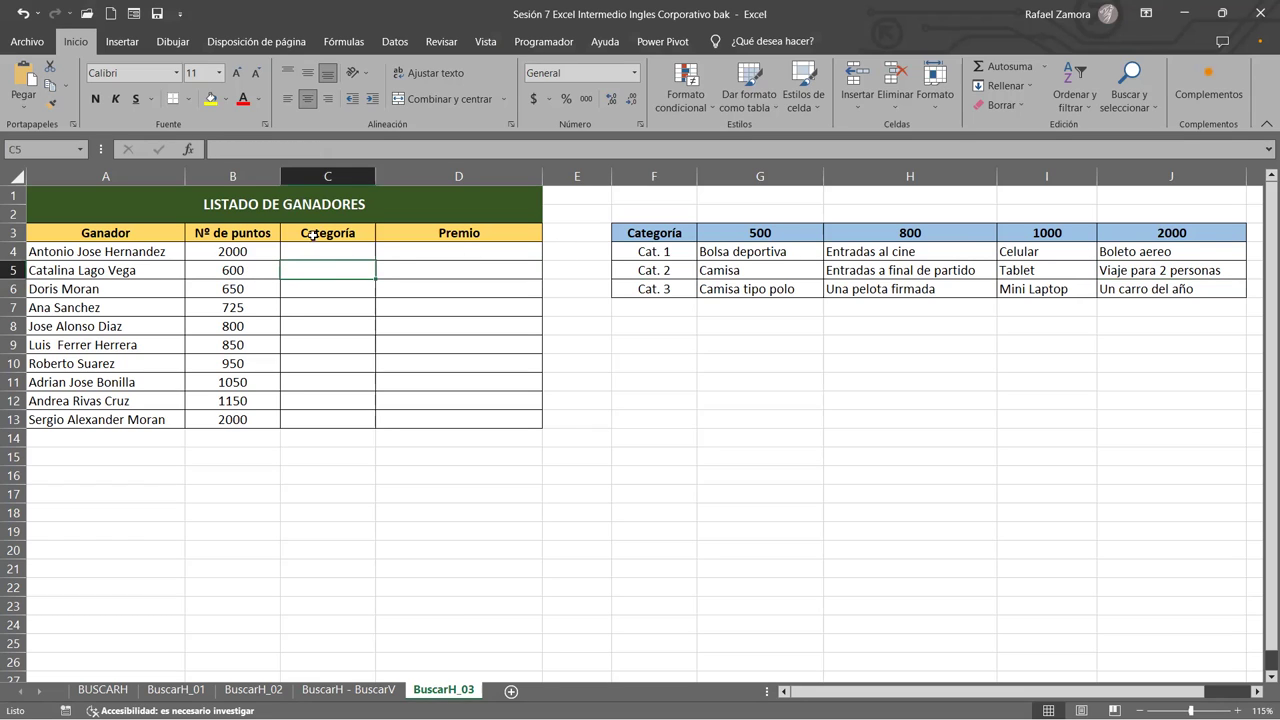
{"action": "left_click", "coordinate": [798, 231]}
{"action": "mouse_move", "coordinate": [798, 231]}
{"action": "left_mouse_down"}
{"action": "mouse_move", "coordinate": [905, 252]}
{"action": "mouse_move", "coordinate": [908, 234]}
{"action": "left_mouse_up"}
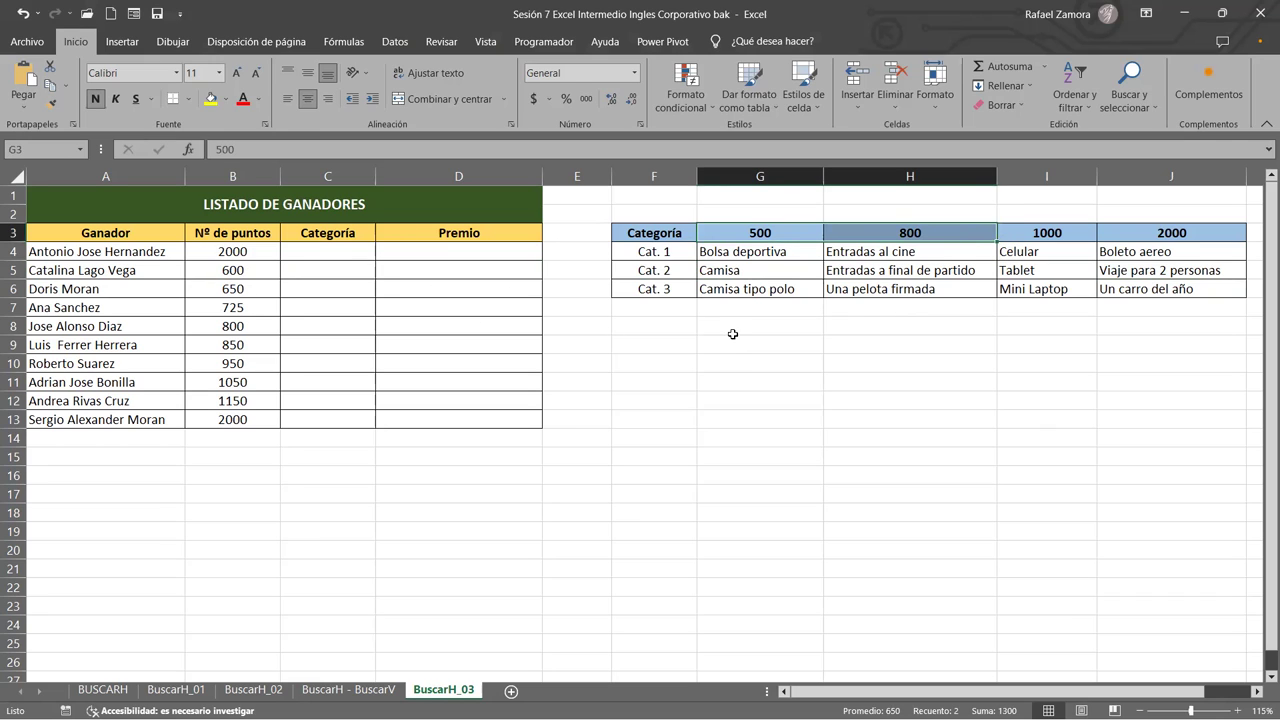
{"action": "key", "text": "Down"}
{"action": "key", "text": "Down"}
{"action": "left_click", "coordinate": [856, 256]}
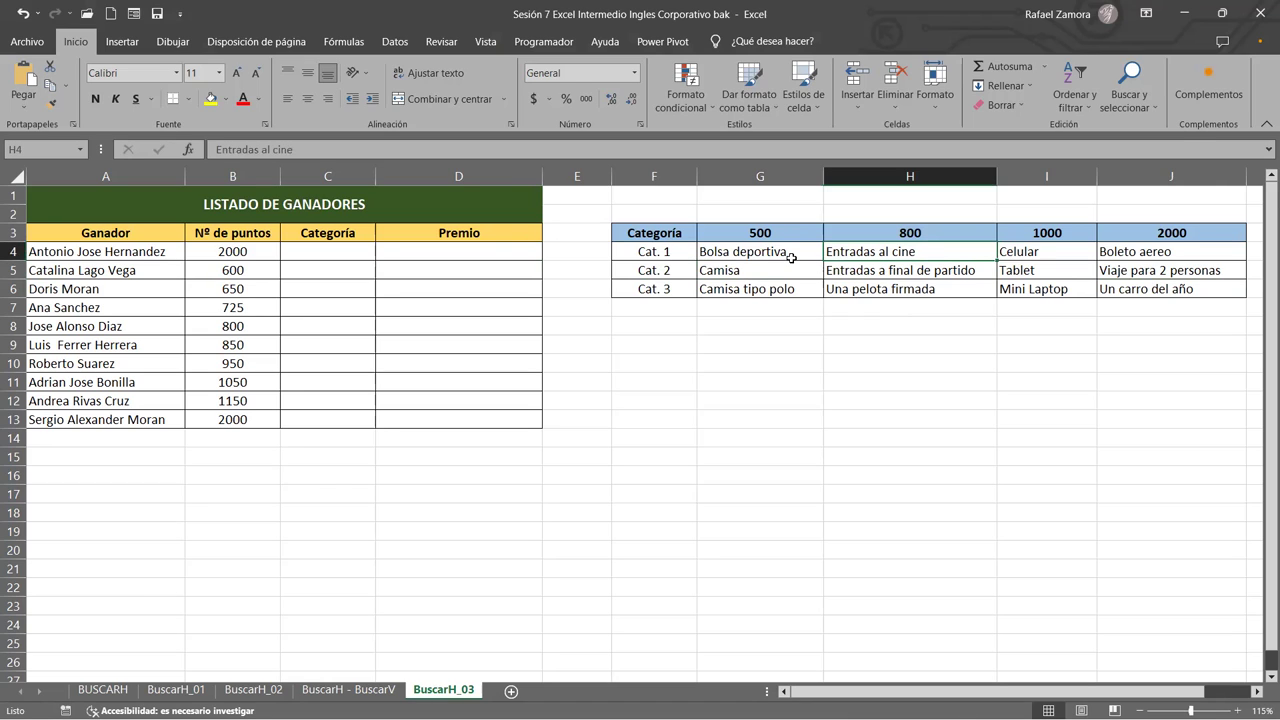
{"action": "left_click", "coordinate": [790, 294]}
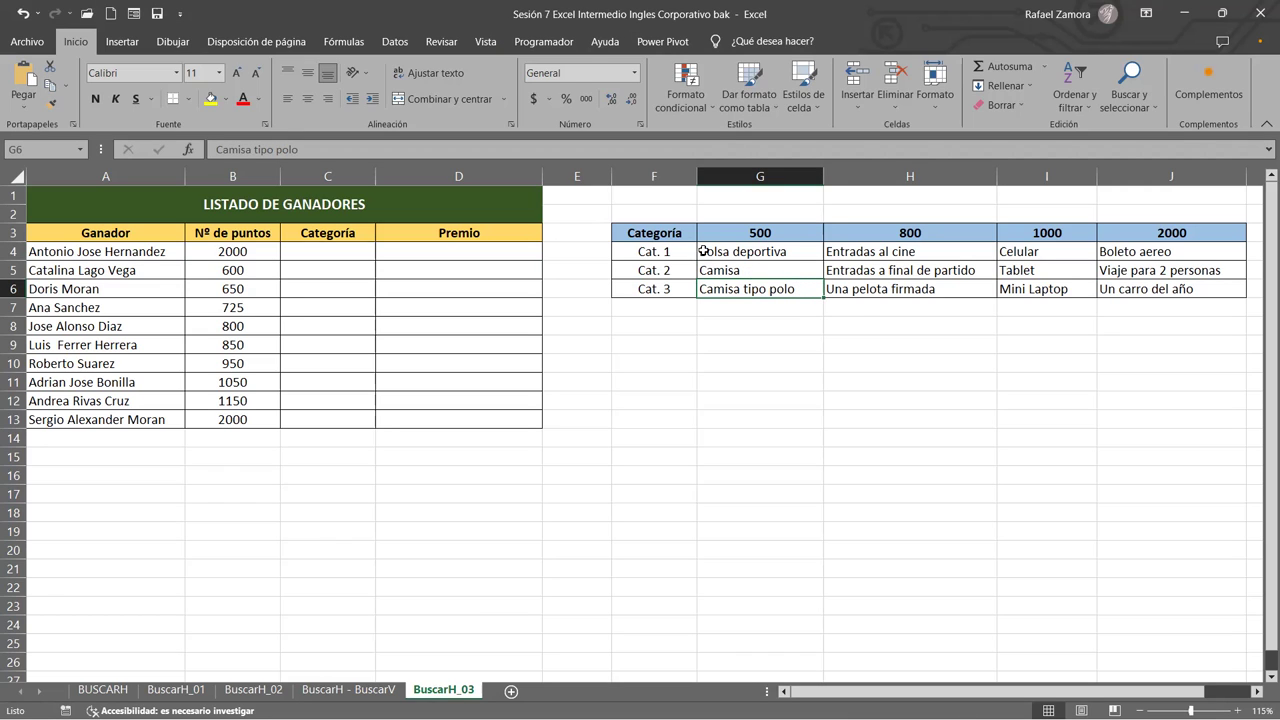
{"action": "left_click", "coordinate": [631, 430]}
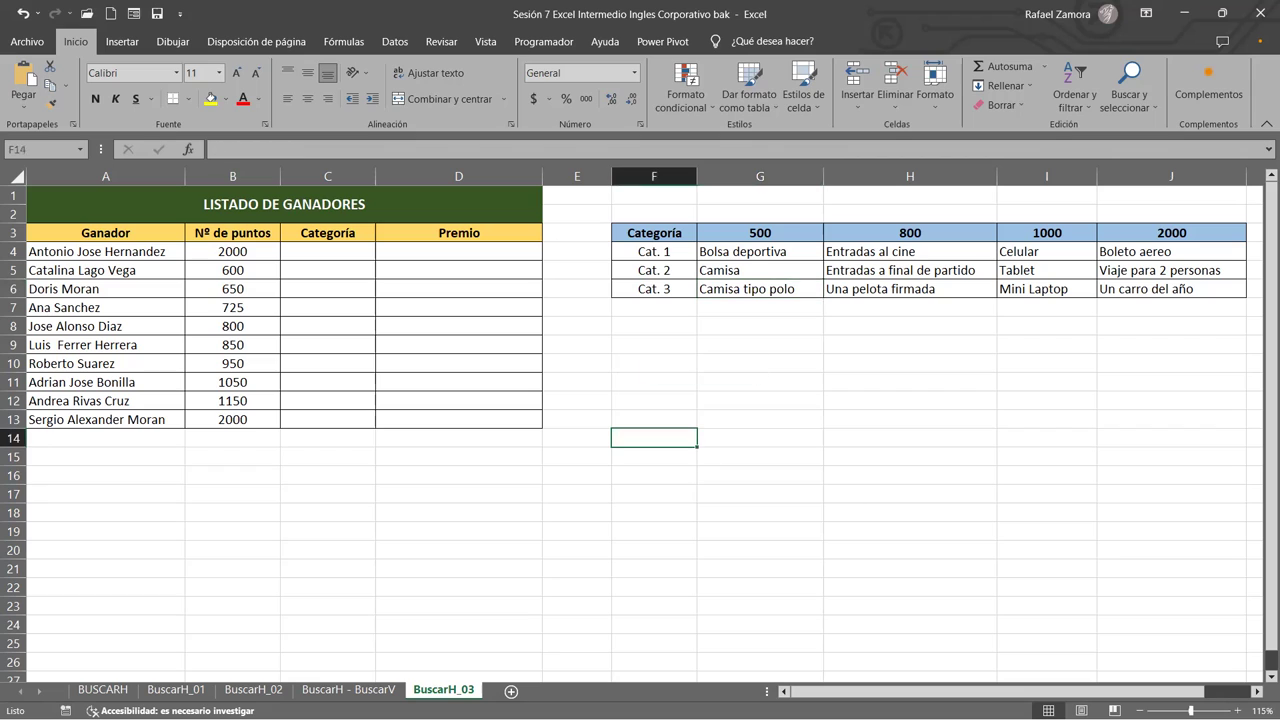
{"action": "left_click", "coordinate": [528, 400]}
{"action": "key", "text": "Up"}
{"action": "key", "text": "Up"}
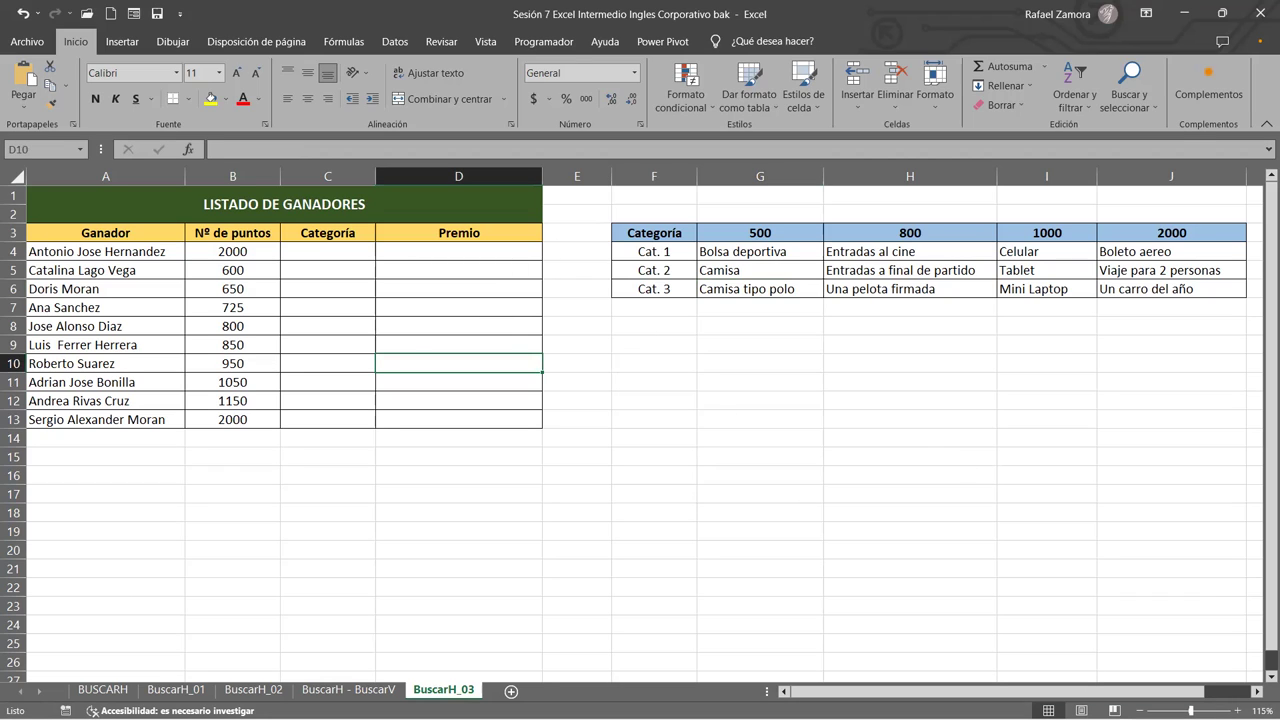
{"action": "left_click", "coordinate": [590, 490]}
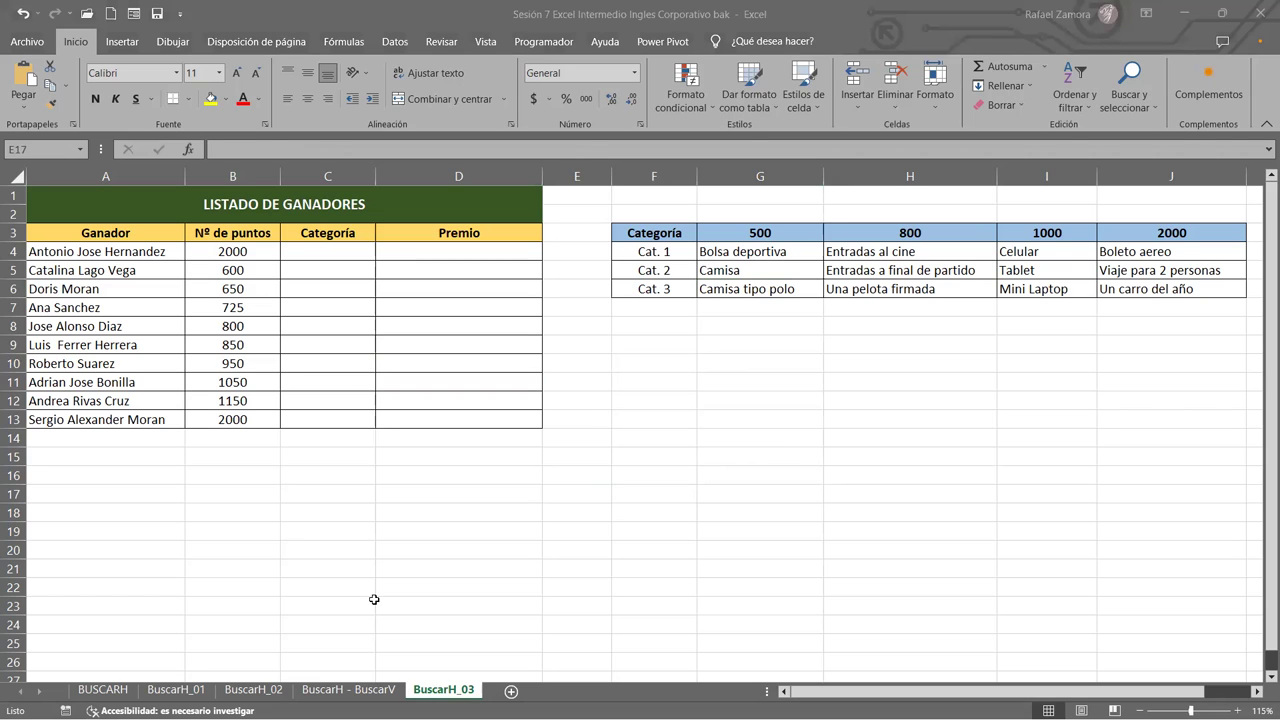
{"action": "scroll", "coordinate": [289, 400], "scroll_direction": "down", "scroll_amount": 2}
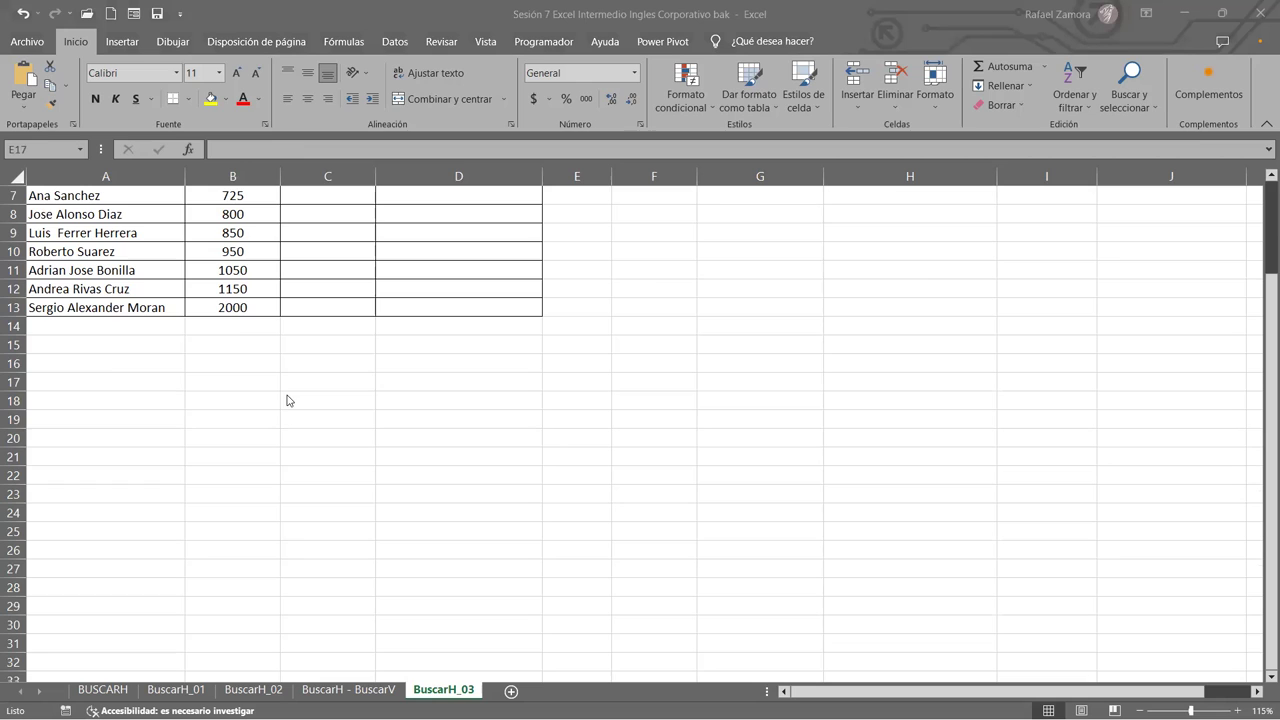
{"action": "scroll", "coordinate": [569, 426], "scroll_direction": "up", "scroll_amount": 2}
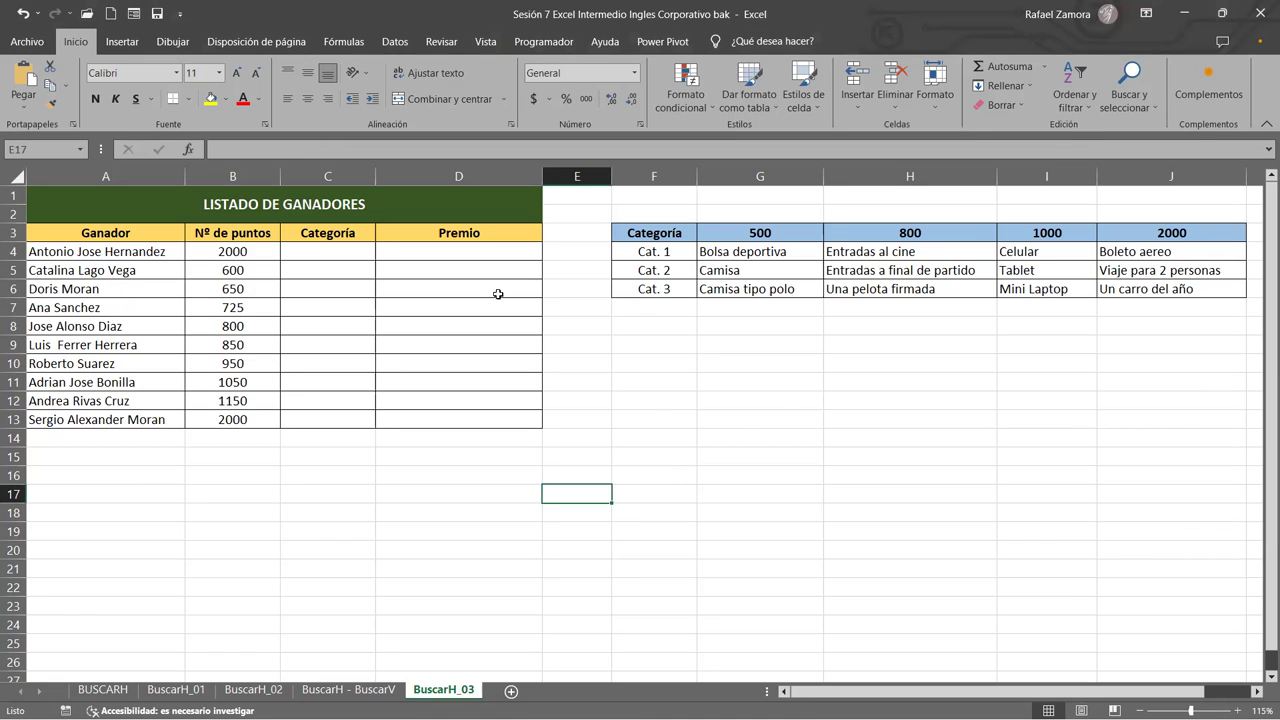
{"action": "left_click_drag", "start_coordinate": [350, 255], "coordinate": [344, 420]}
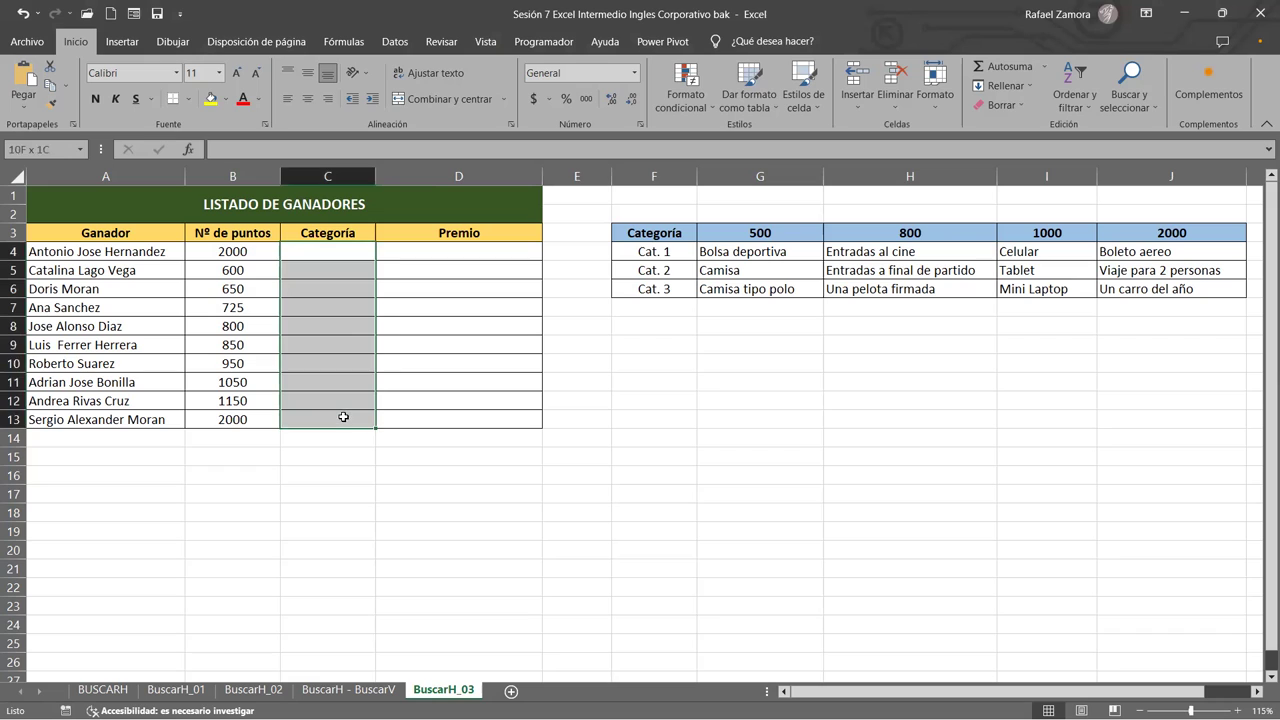
{"action": "left_click", "coordinate": [350, 252]}
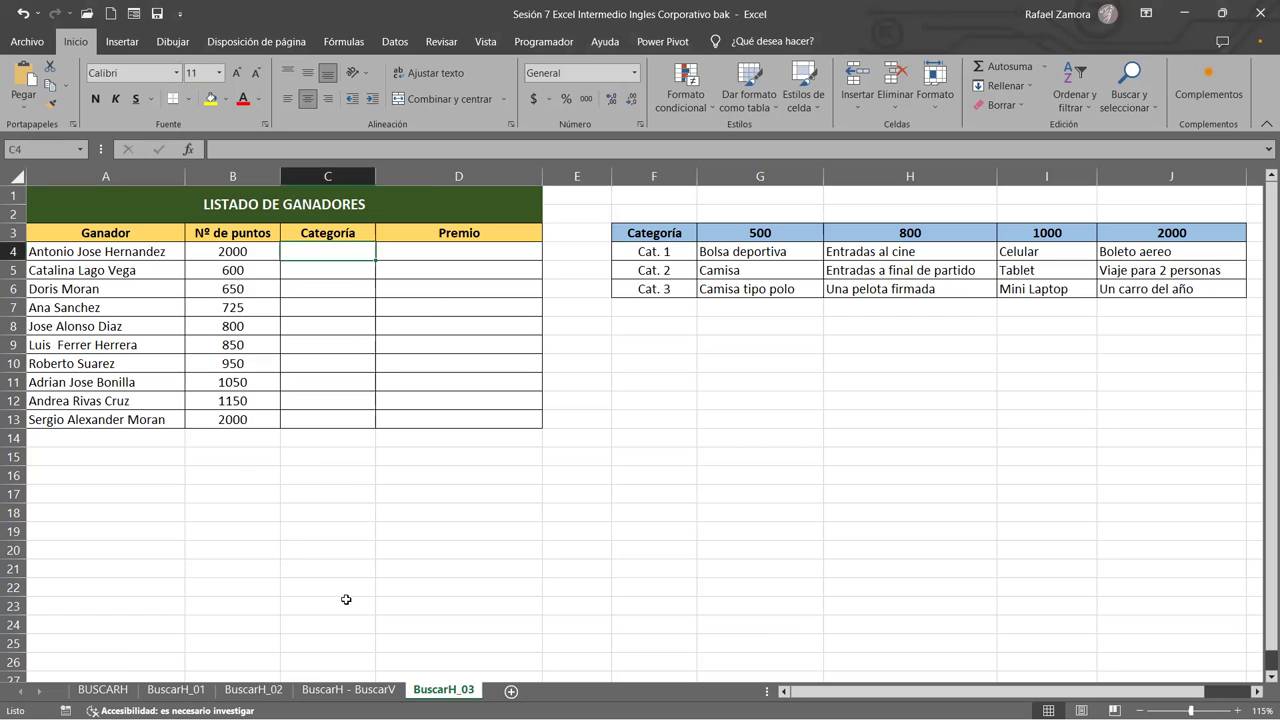
{"action": "mouse_move", "coordinate": [655, 254]}
{"action": "left_mouse_down"}
{"action": "mouse_move", "coordinate": [658, 317]}
{"action": "mouse_move", "coordinate": [660, 295]}
{"action": "left_mouse_up"}
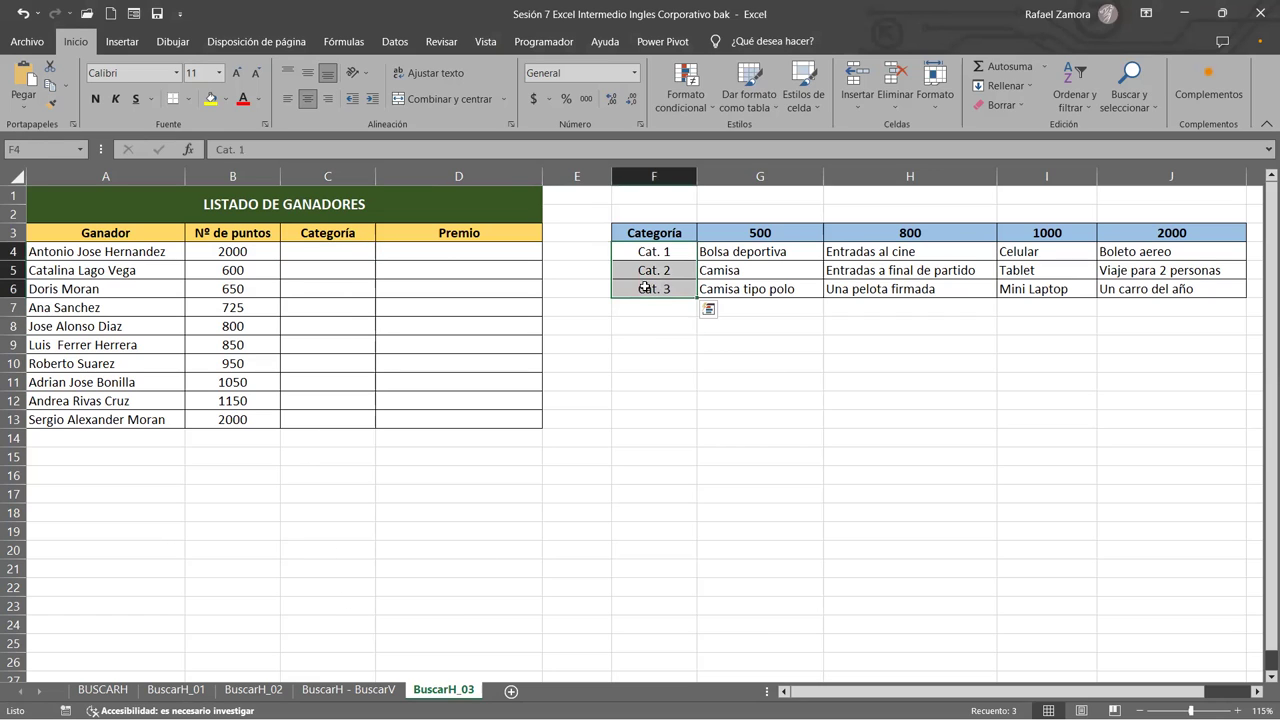
{"action": "left_click", "coordinate": [445, 253]}
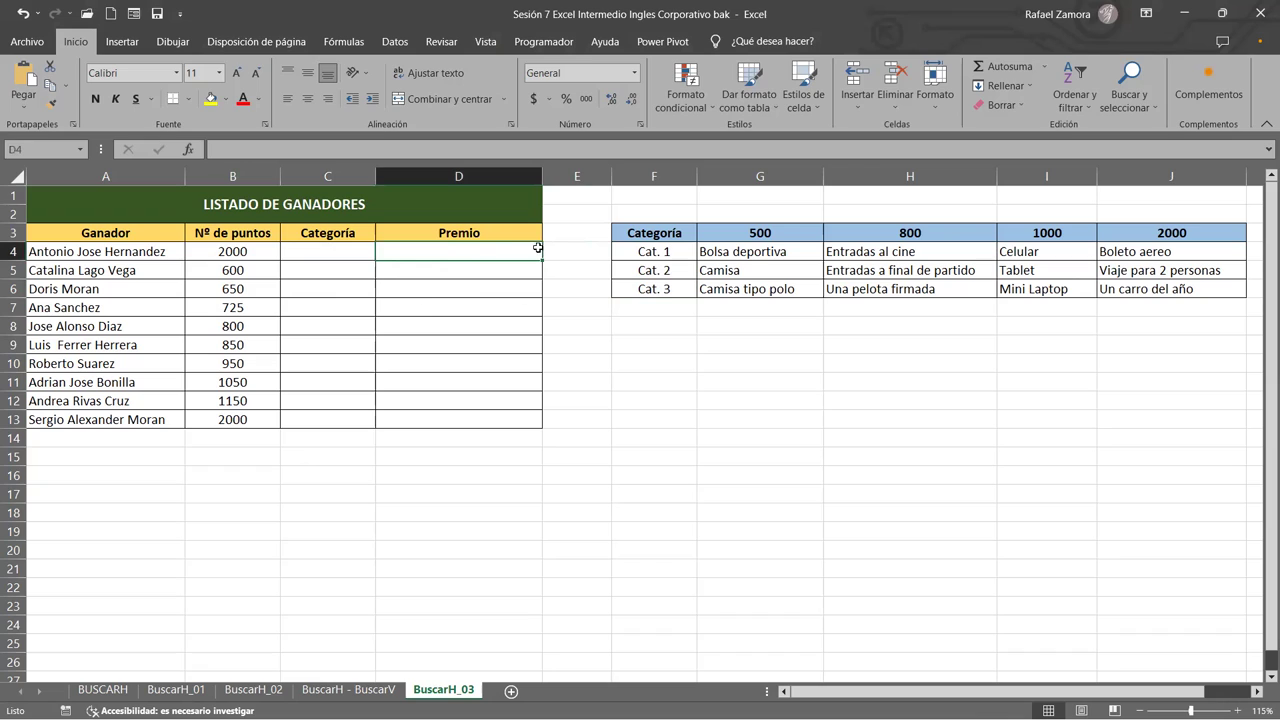